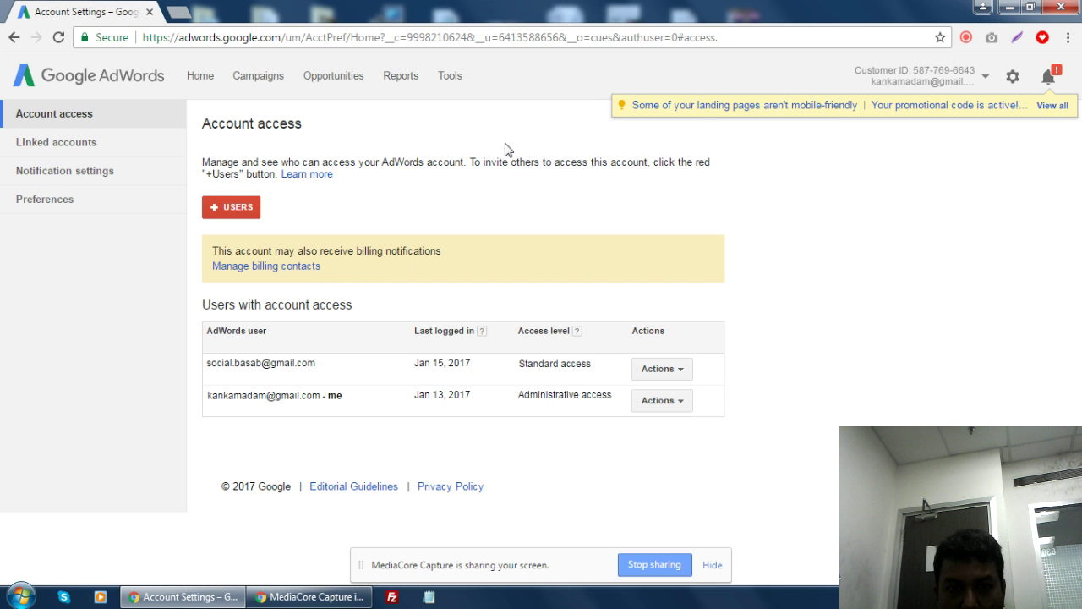
- Open the invite-user form, then dismiss it without inviting anyone
{"action": "left_click", "coordinate": [231, 209]}
{"action": "left_click", "coordinate": [404, 383]}
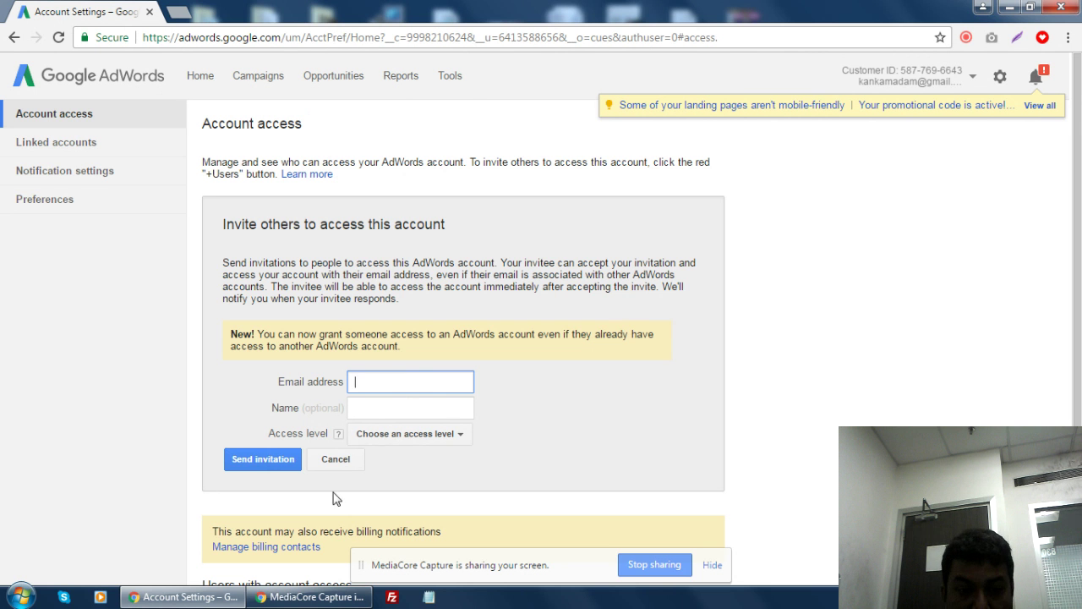
{"action": "left_click", "coordinate": [334, 459]}
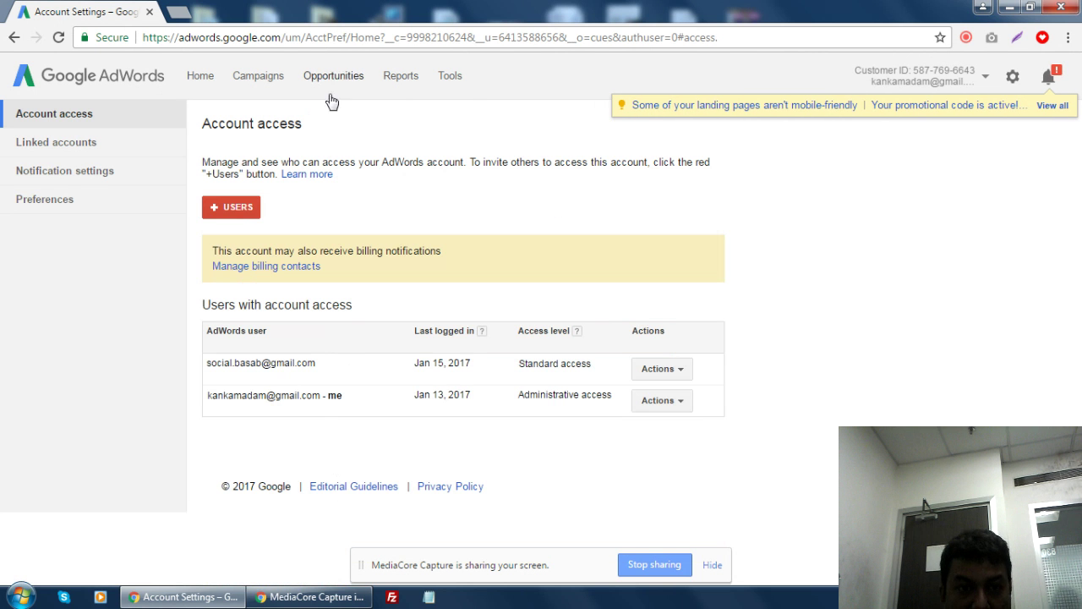
- View All campaigns, showing three Search Network campaigns budgeted 100, 50 and 20/day
{"action": "left_click", "coordinate": [279, 82]}
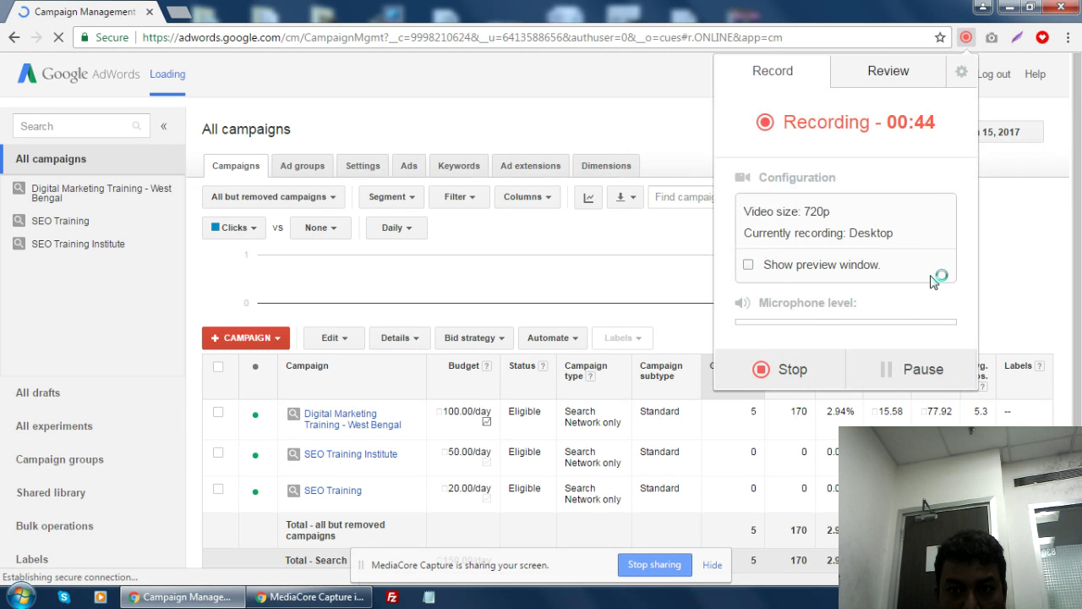
{"action": "left_click", "coordinate": [655, 108]}
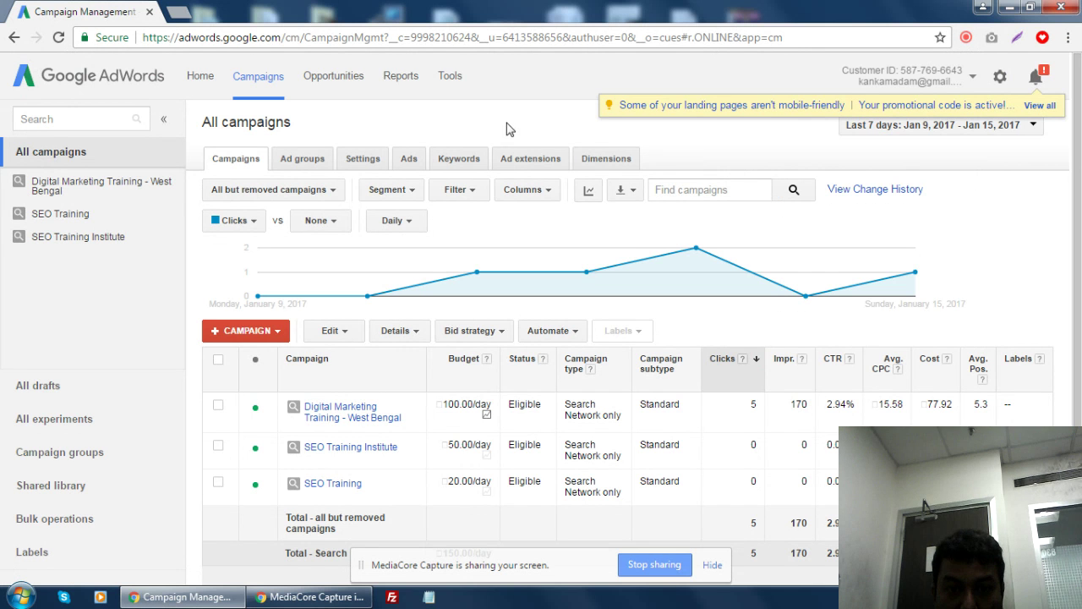
{"action": "mouse_move", "coordinate": [515, 279]}
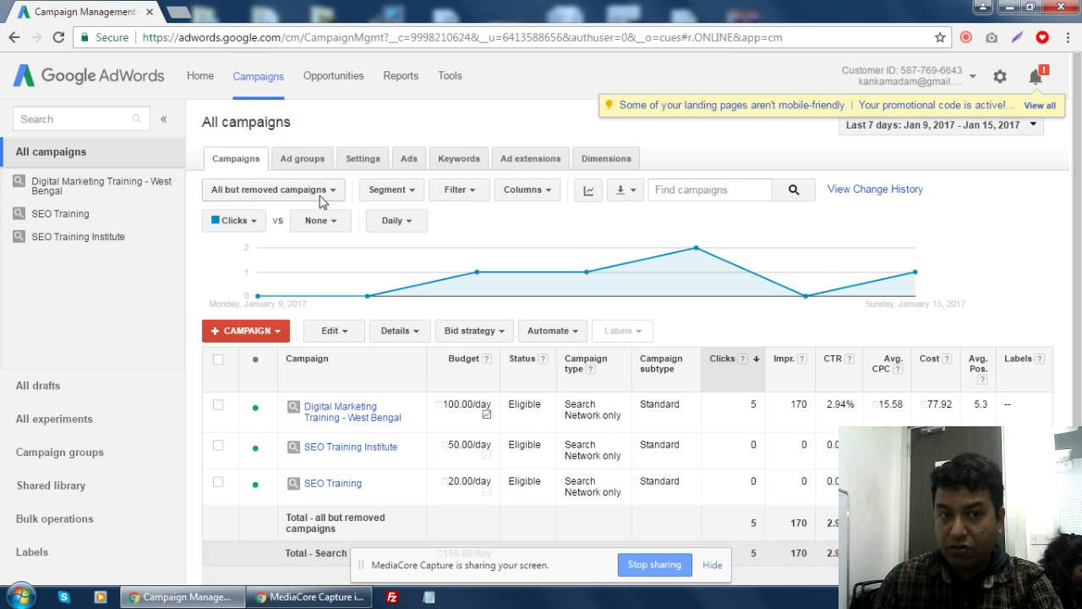
- Choose Display Network only from the + Campaign menu
{"action": "left_click", "coordinate": [276, 333]}
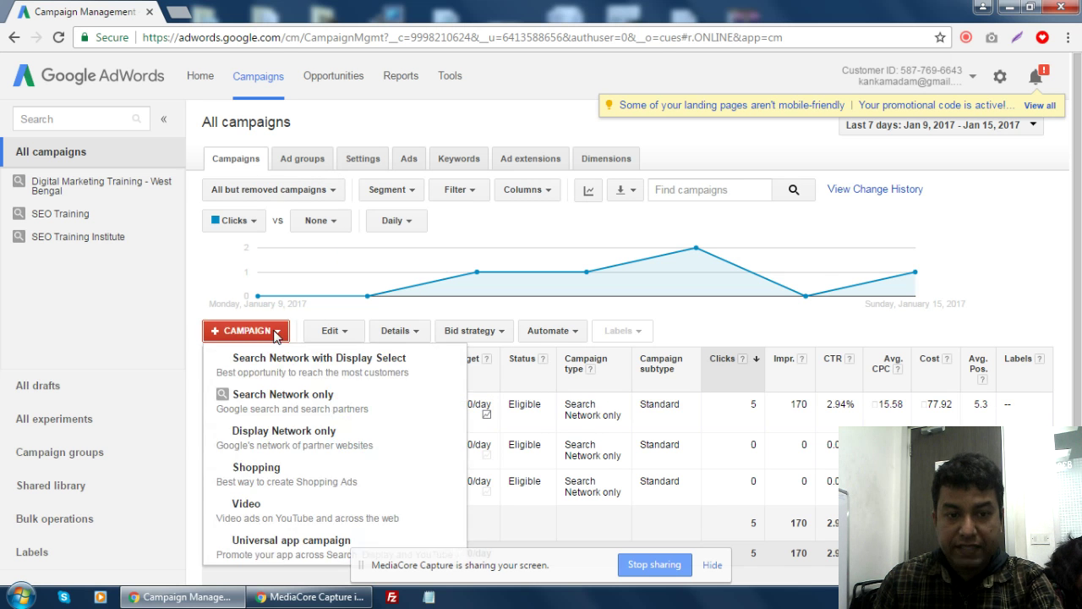
{"action": "left_click", "coordinate": [302, 444]}
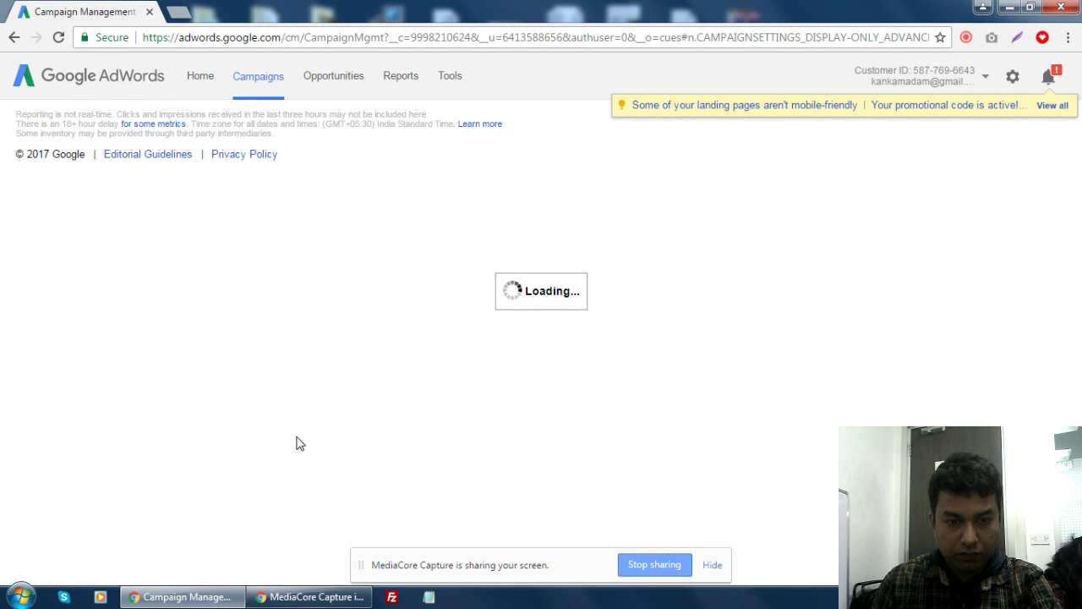
- Pick the Influence consideration objective with 'Visit your website' selected
{"action": "mouse_move", "coordinate": [310, 599]}
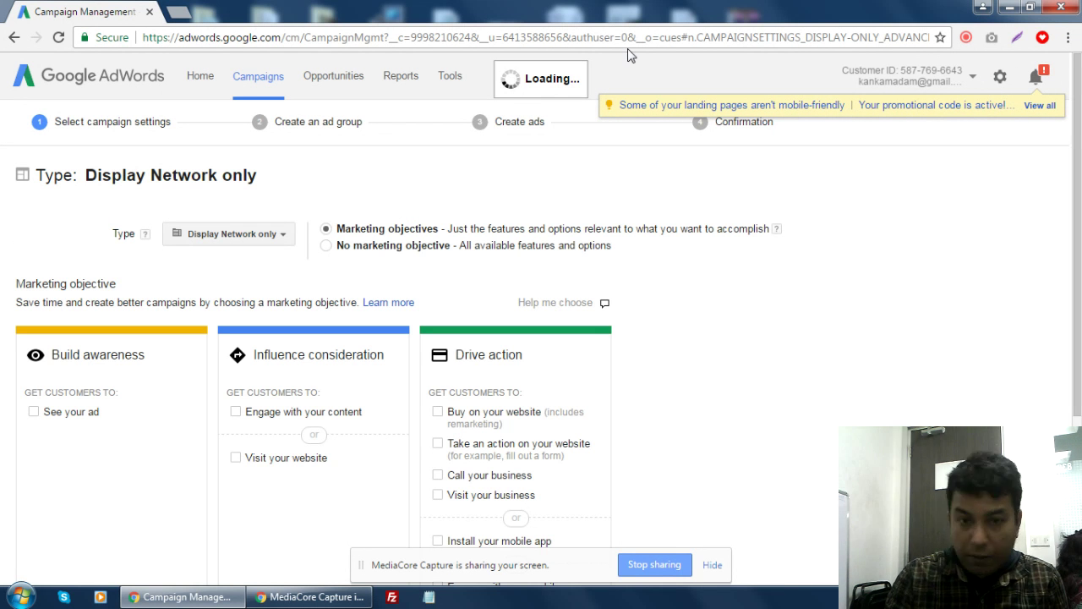
{"action": "scroll", "coordinate": [713, 76], "scroll_direction": "down", "scroll_amount": 3}
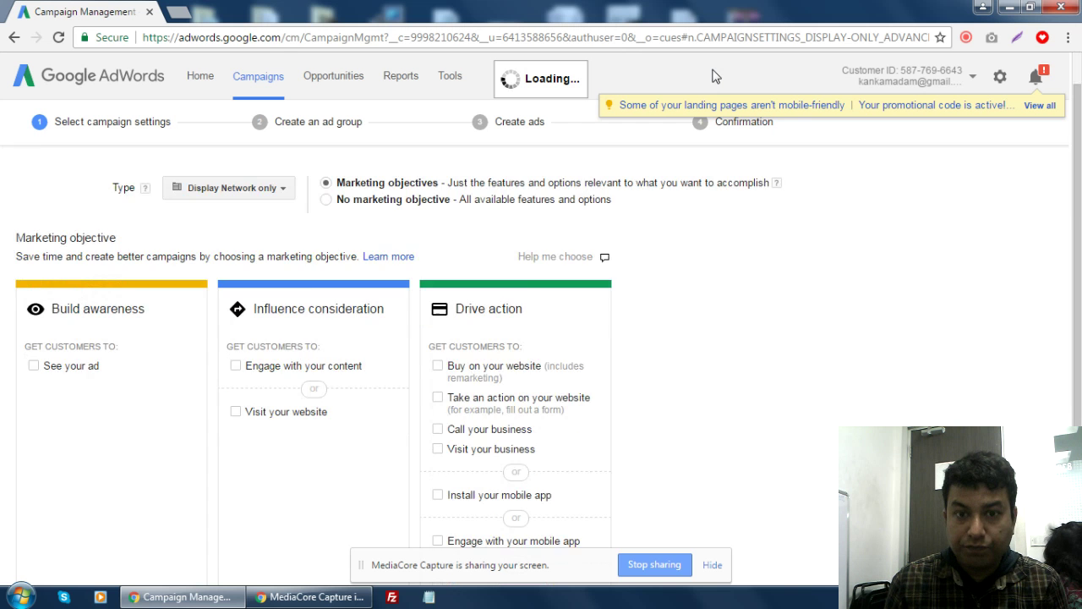
{"action": "scroll", "coordinate": [496, 174], "scroll_direction": "up", "scroll_amount": 2}
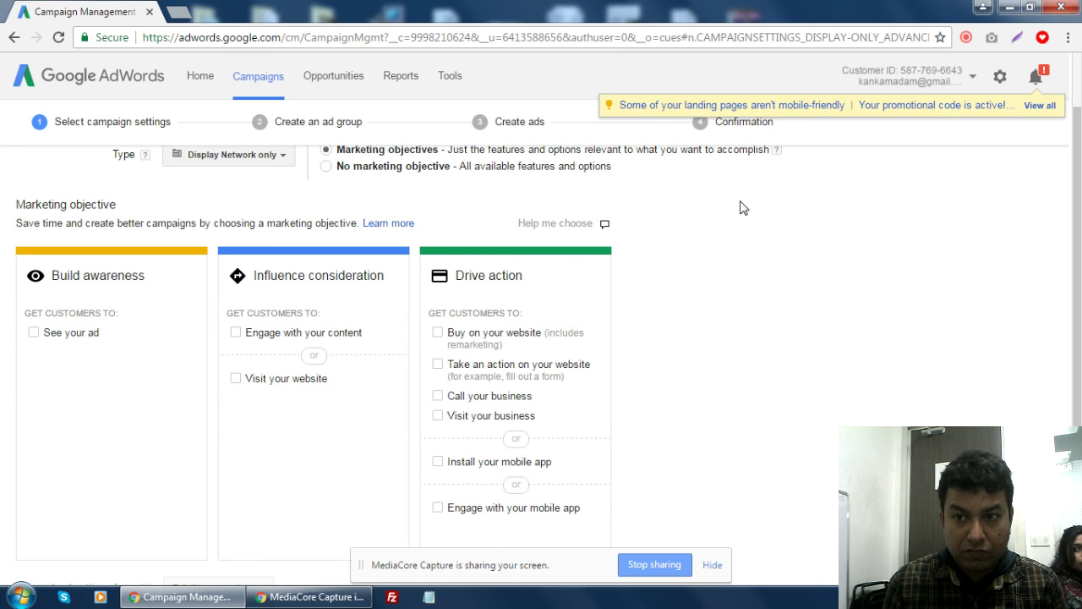
{"action": "scroll", "coordinate": [838, 229], "scroll_direction": "up", "scroll_amount": 1}
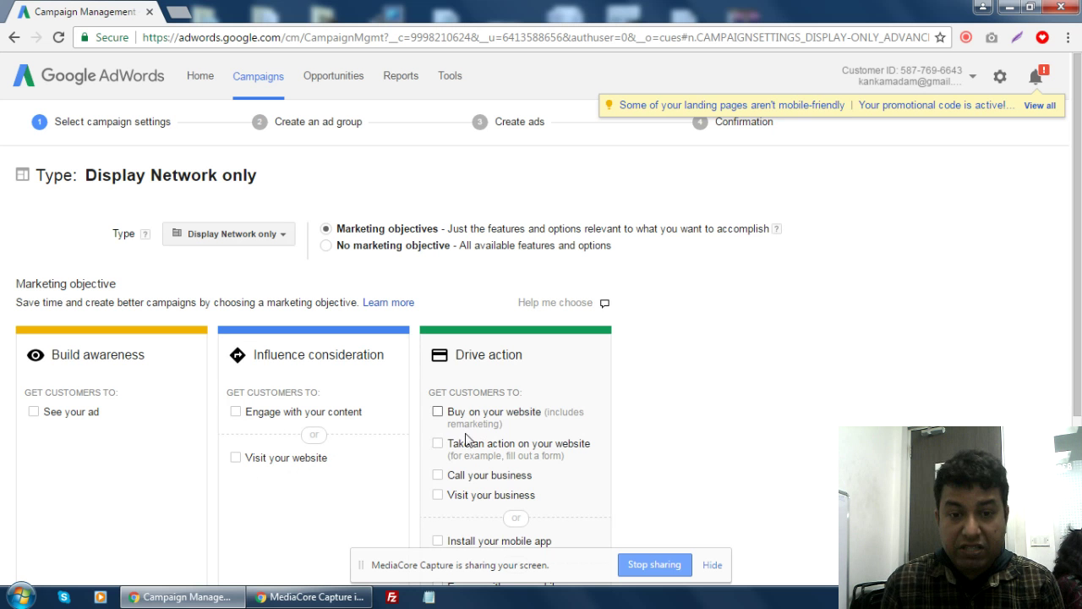
{"action": "scroll", "coordinate": [692, 396], "scroll_direction": "down", "scroll_amount": 1}
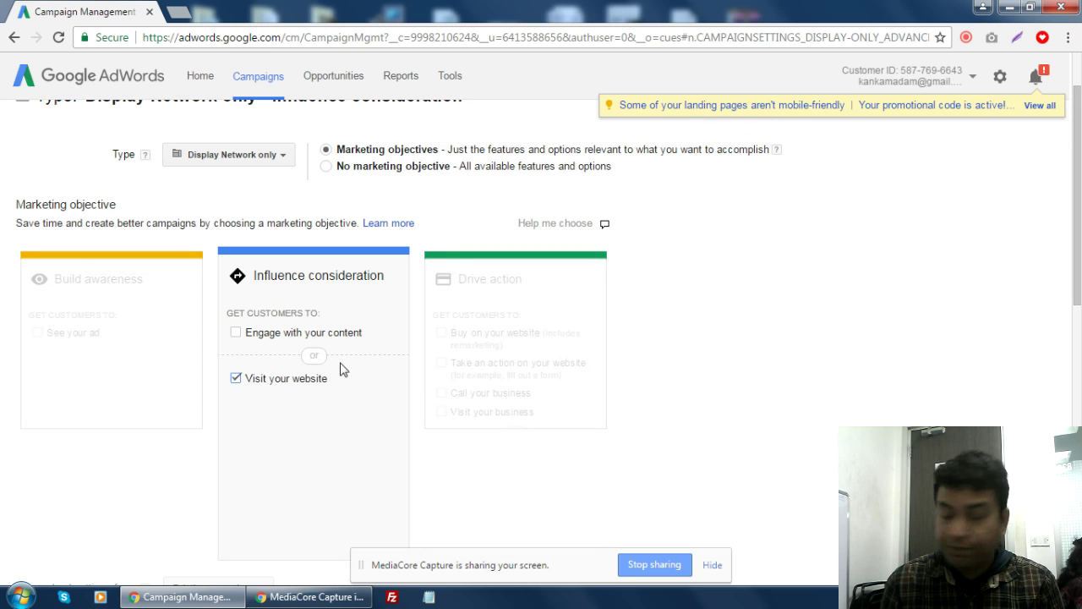
- Enter 'Digital Marketing - Wes Bengal Targeted - Display' as the campaign name, fixing 'targted' and 'bengal'
{"action": "scroll", "coordinate": [768, 369], "scroll_direction": "down", "scroll_amount": 4}
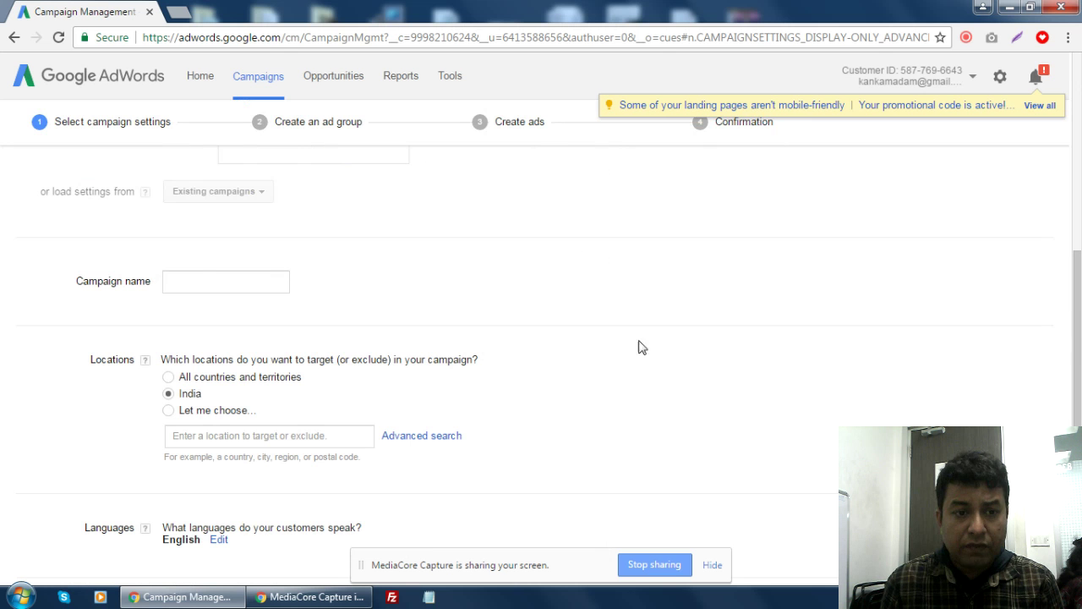
{"action": "left_click", "coordinate": [215, 287]}
{"action": "type", "text": "Digital M"}
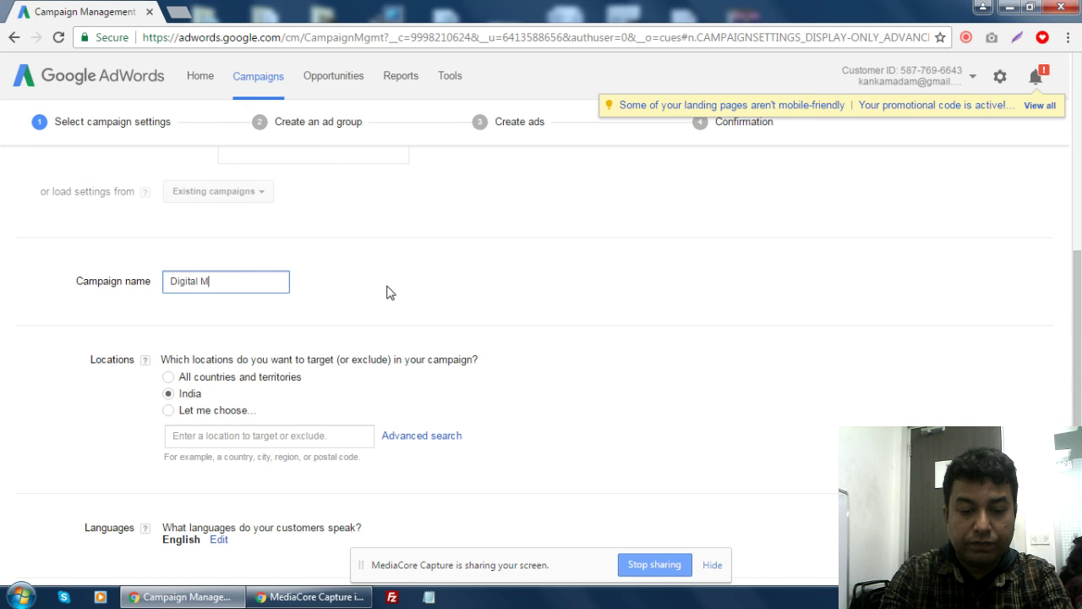
{"action": "type", "text": "arketing - We"}
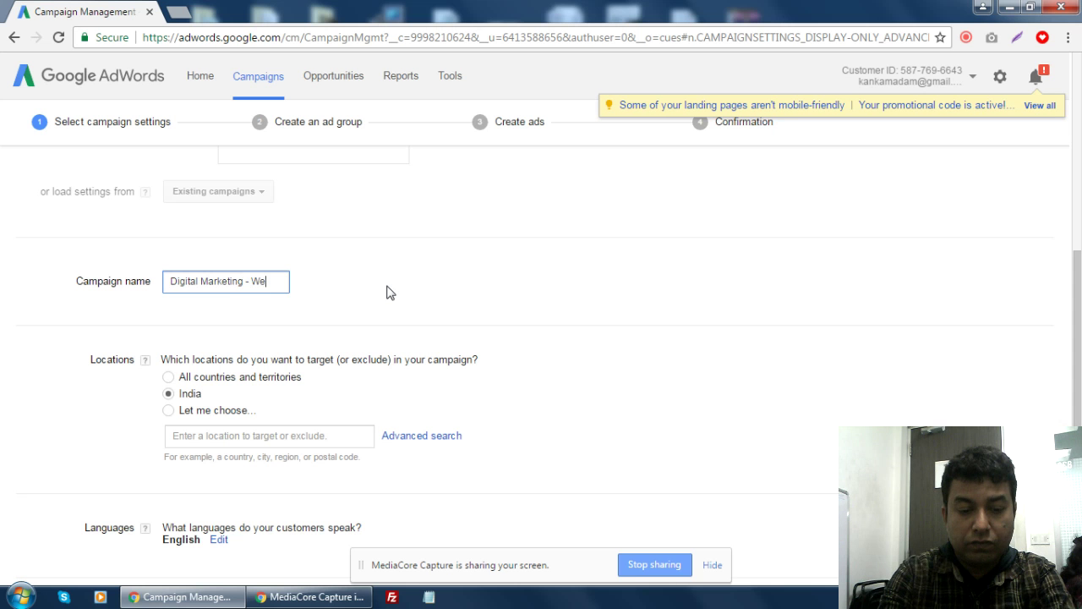
{"action": "type", "text": "s "}
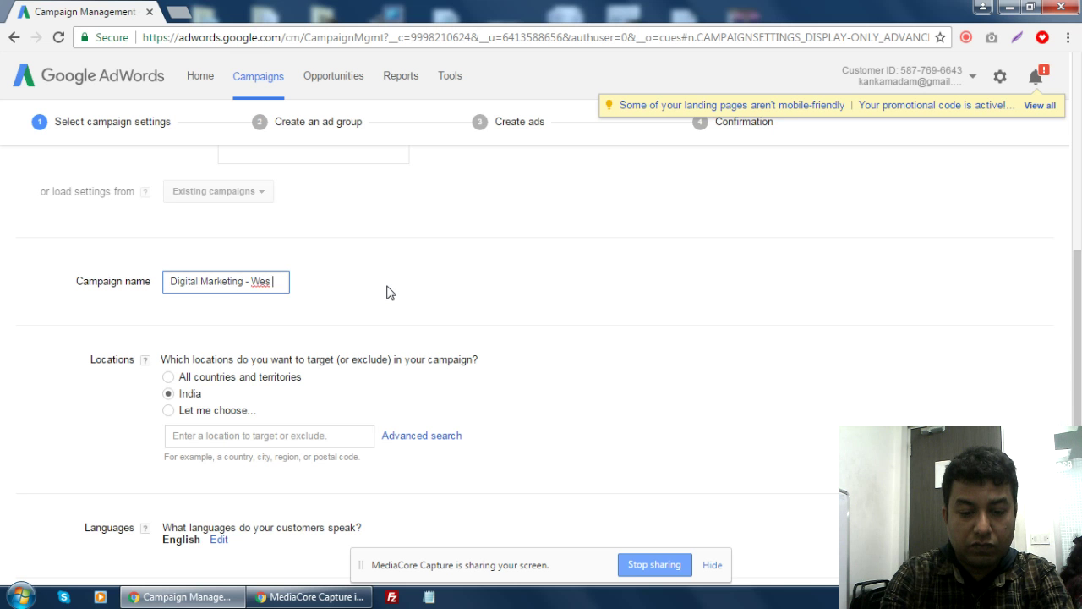
{"action": "type", "text": "bengal targted"}
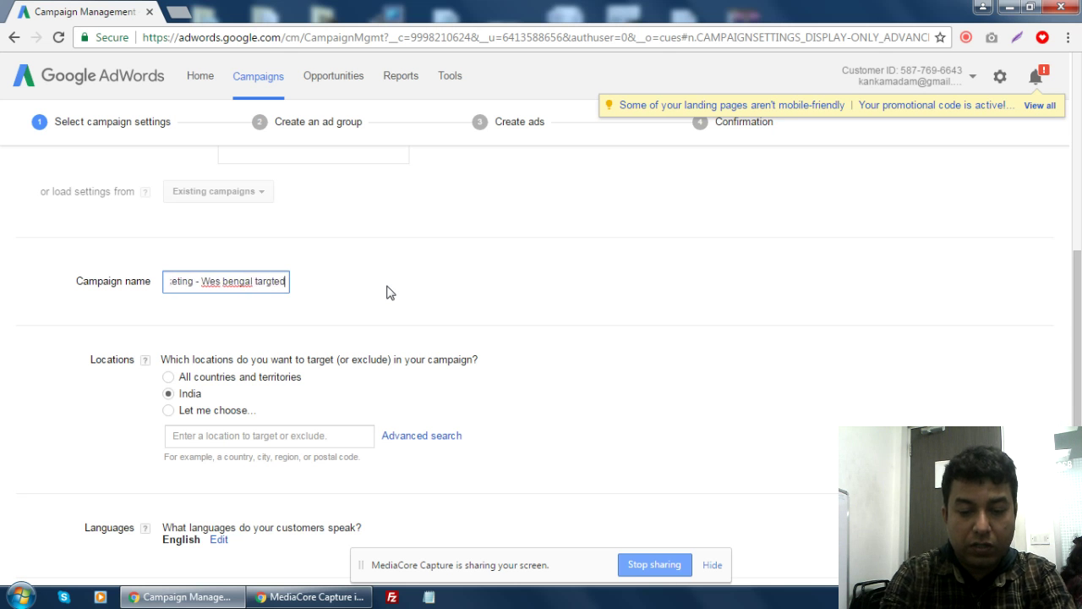
{"action": "type", "text": " - Display"}
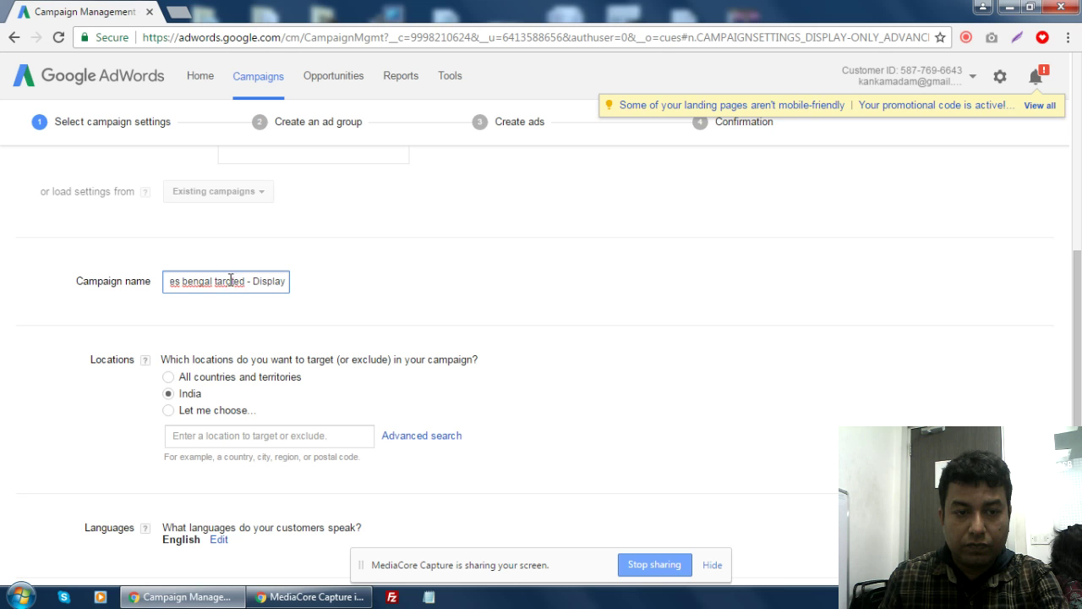
{"action": "type", "text": "e"}
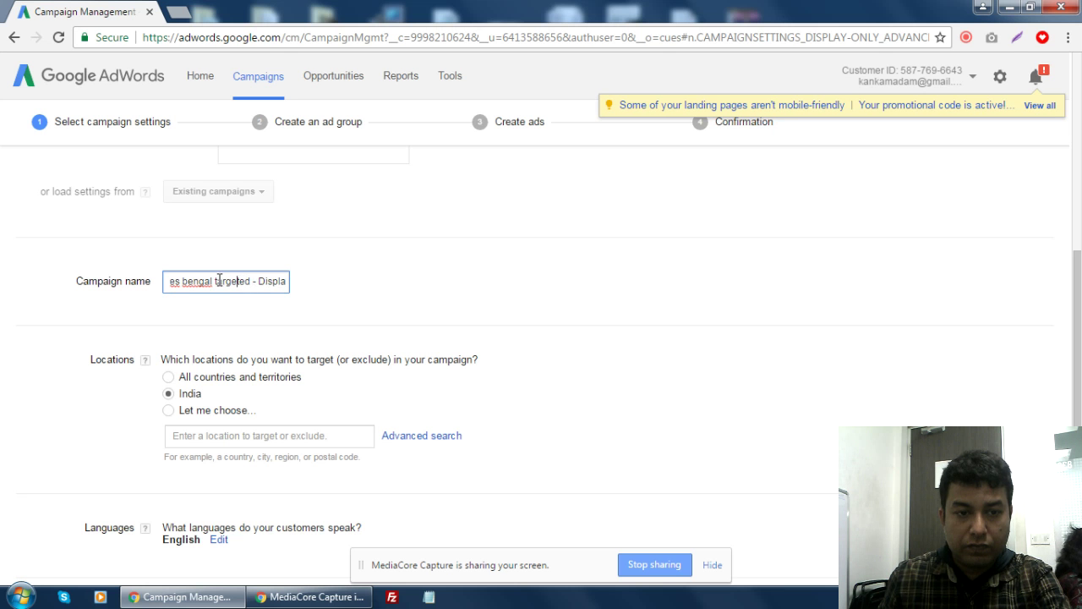
{"action": "key", "text": "BackSpace"}
{"action": "type", "text": "T"}
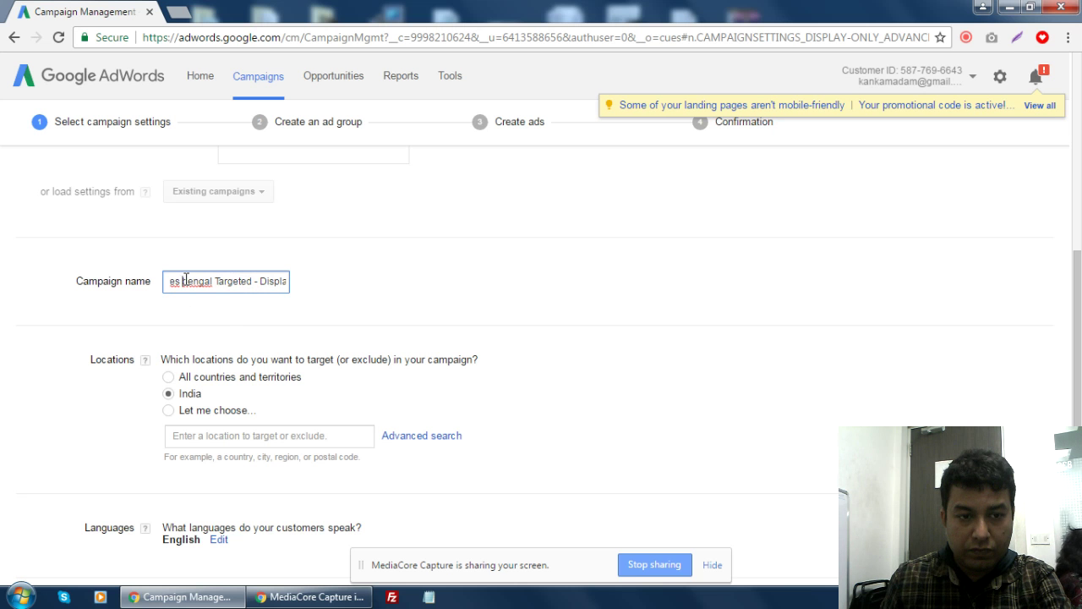
{"action": "left_click_drag", "start_coordinate": [185, 280], "coordinate": [191, 281]}
{"action": "type", "text": "B"}
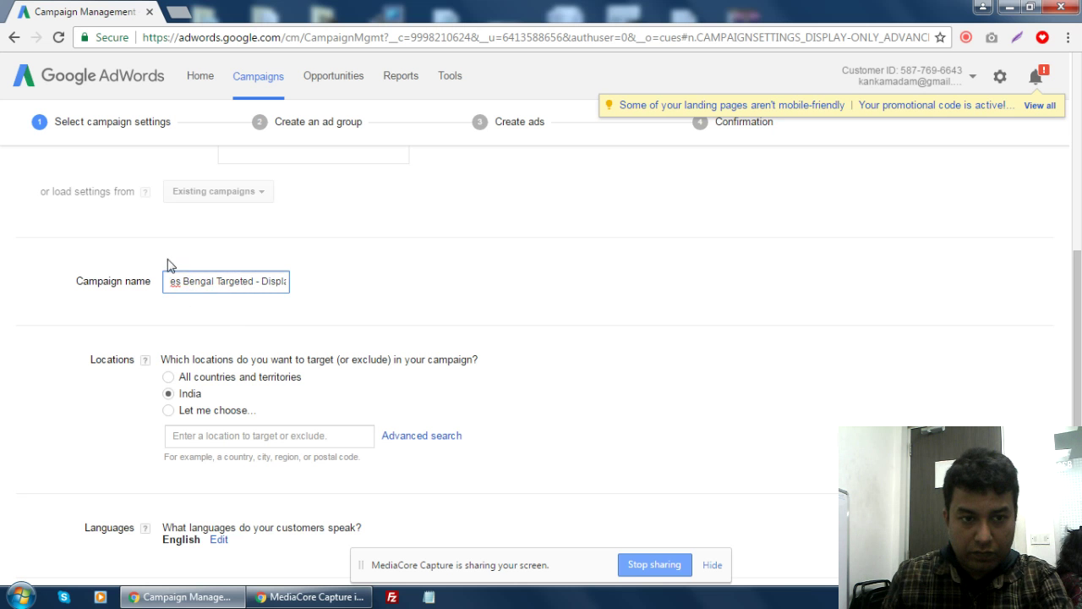
{"action": "left_click", "coordinate": [182, 281]}
{"action": "left_click_drag", "start_coordinate": [183, 281], "coordinate": [135, 283]}
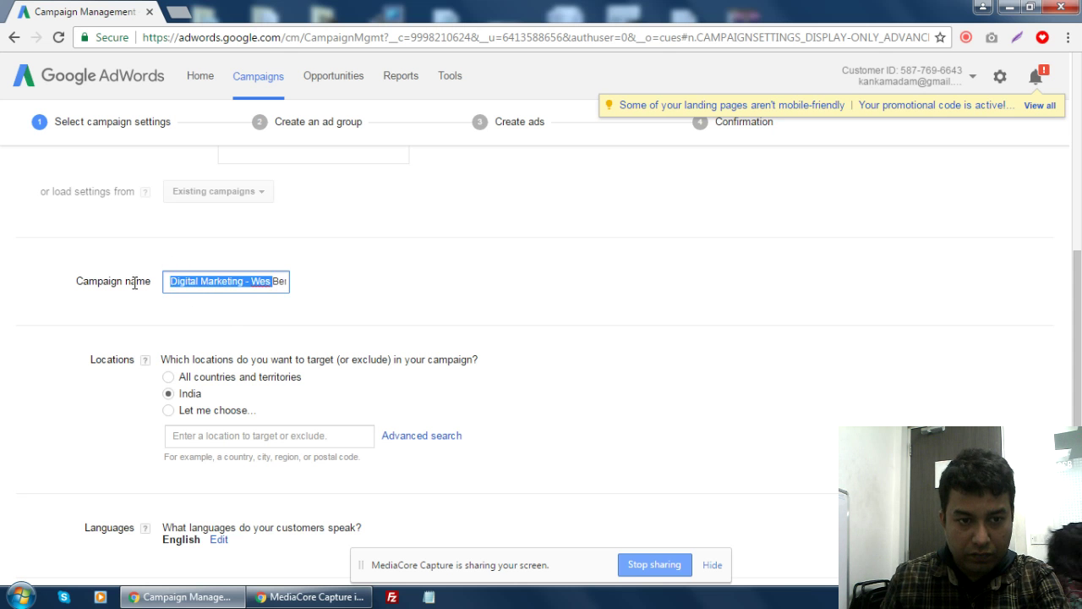
{"action": "left_click", "coordinate": [255, 281]}
- In a new tab, search YouTube for the trainer's channel and open its Videos list
{"action": "left_click", "coordinate": [179, 12]}
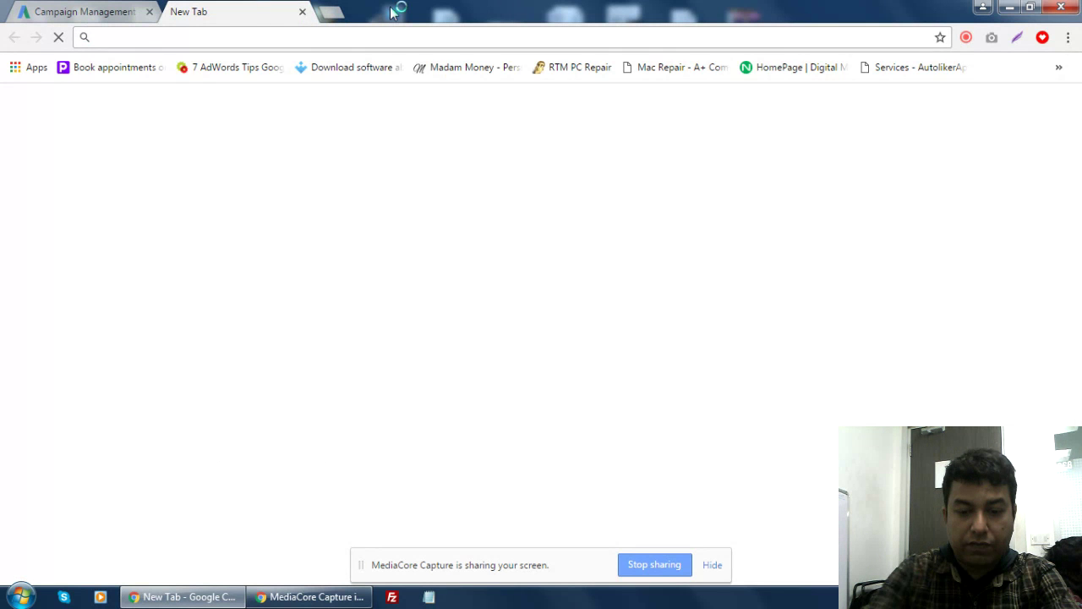
{"action": "type", "text": "you"}
{"action": "key", "text": "Return"}
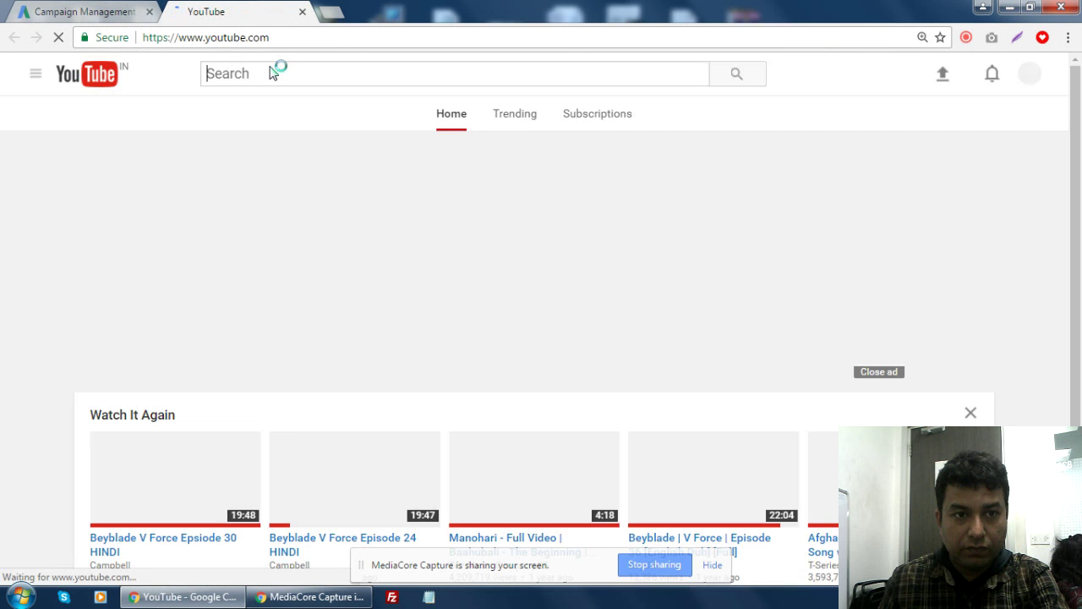
{"action": "type", "text": "bidyut"}
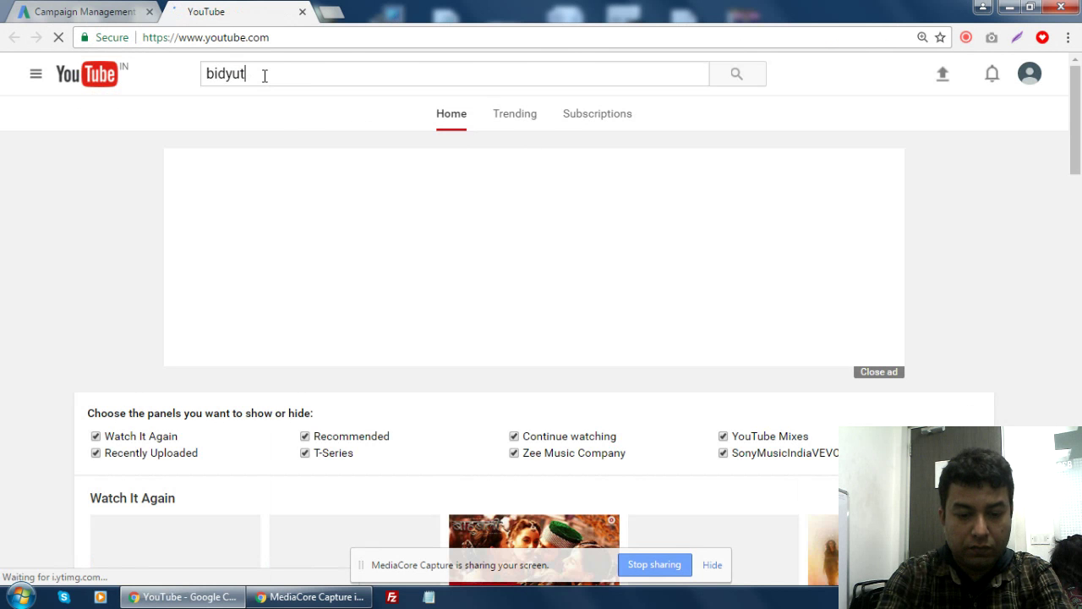
{"action": "type", "text": " bikash dhar"}
{"action": "key", "text": "Return"}
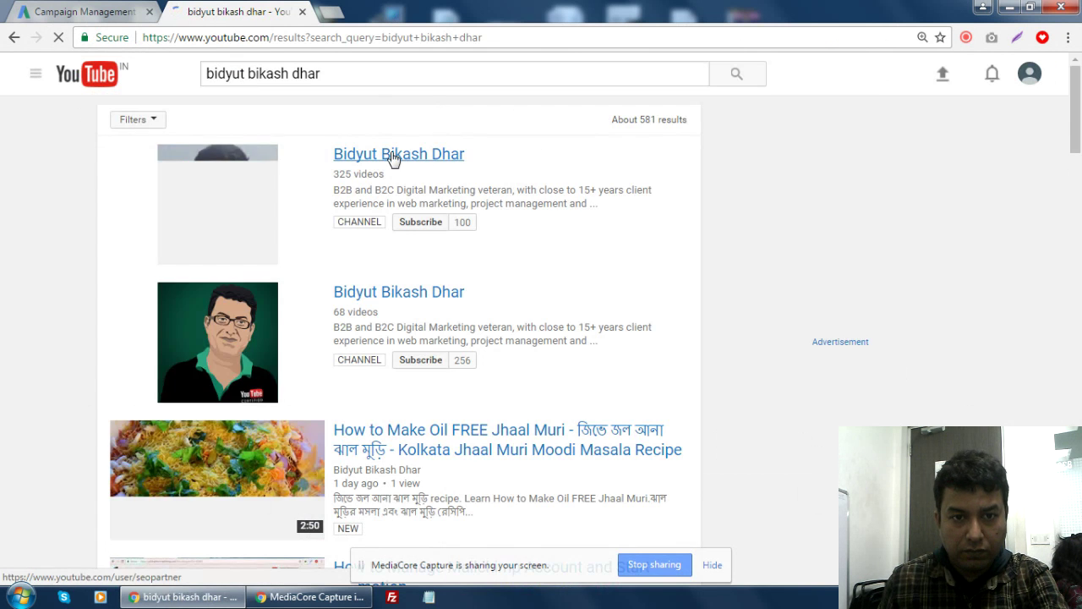
{"action": "left_click", "coordinate": [393, 157]}
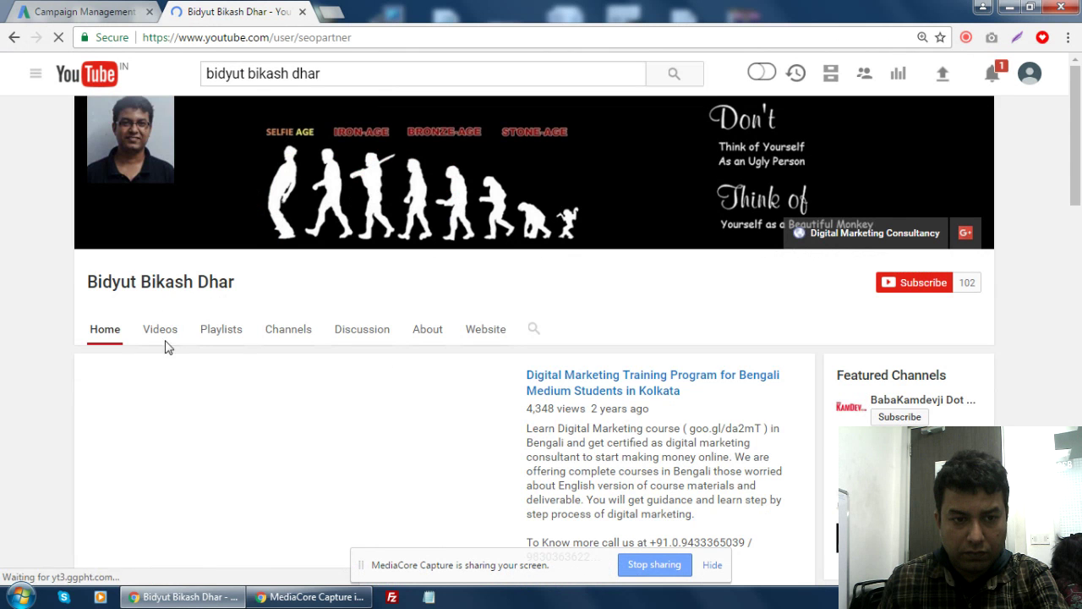
{"action": "left_click", "coordinate": [166, 331]}
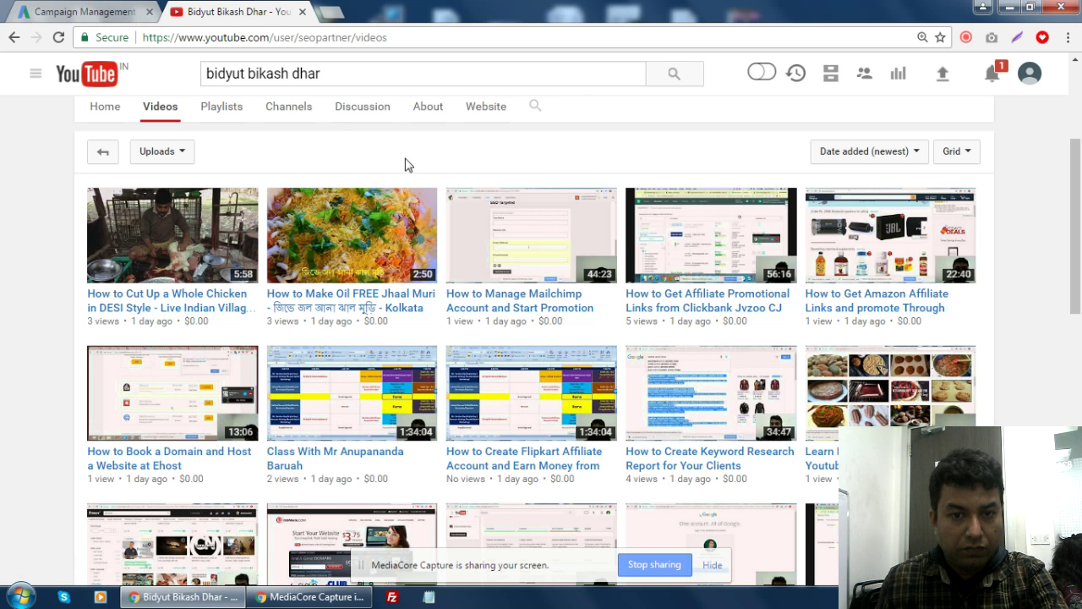
{"action": "key", "text": "F5"}
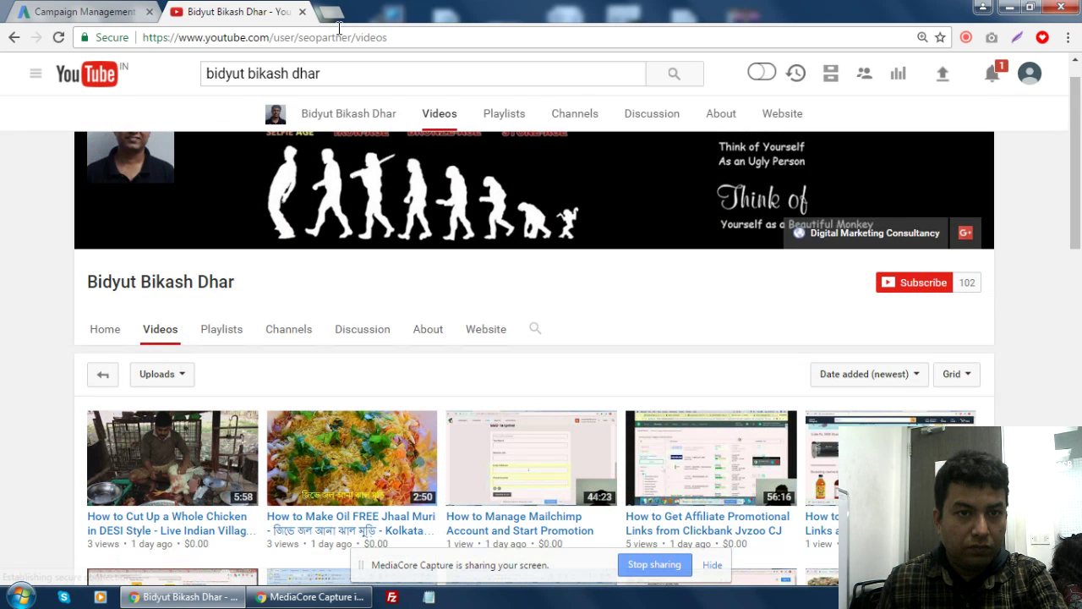
- Back in AdWords, choose specific locations, correct 'Wes' to 'West', and enter 'West ben'
{"action": "left_click", "coordinate": [302, 11]}
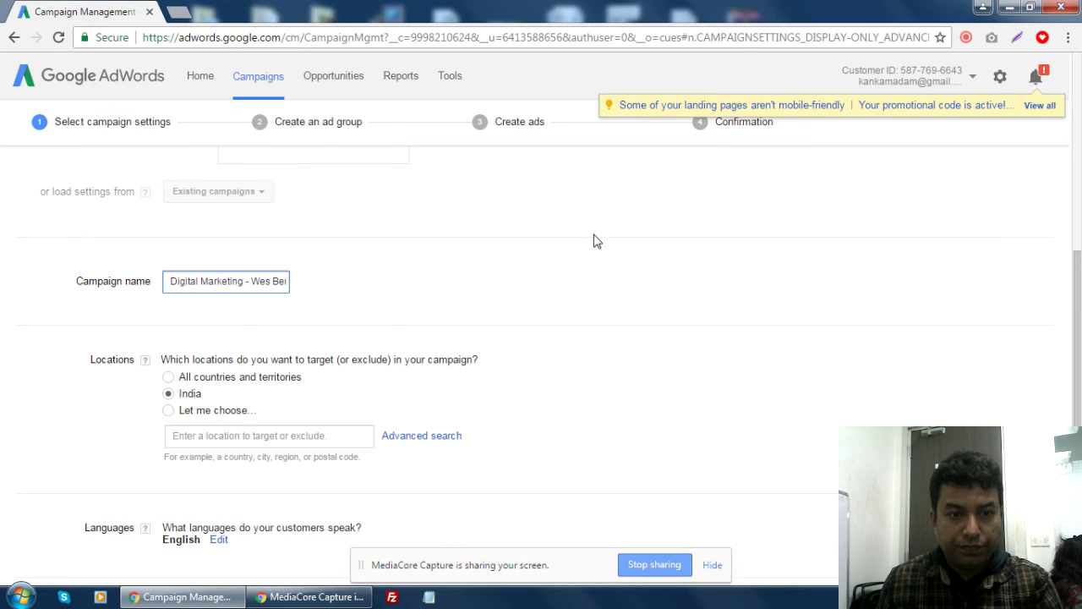
{"action": "left_click_drag", "start_coordinate": [1080, 267], "coordinate": [1080, 305]}
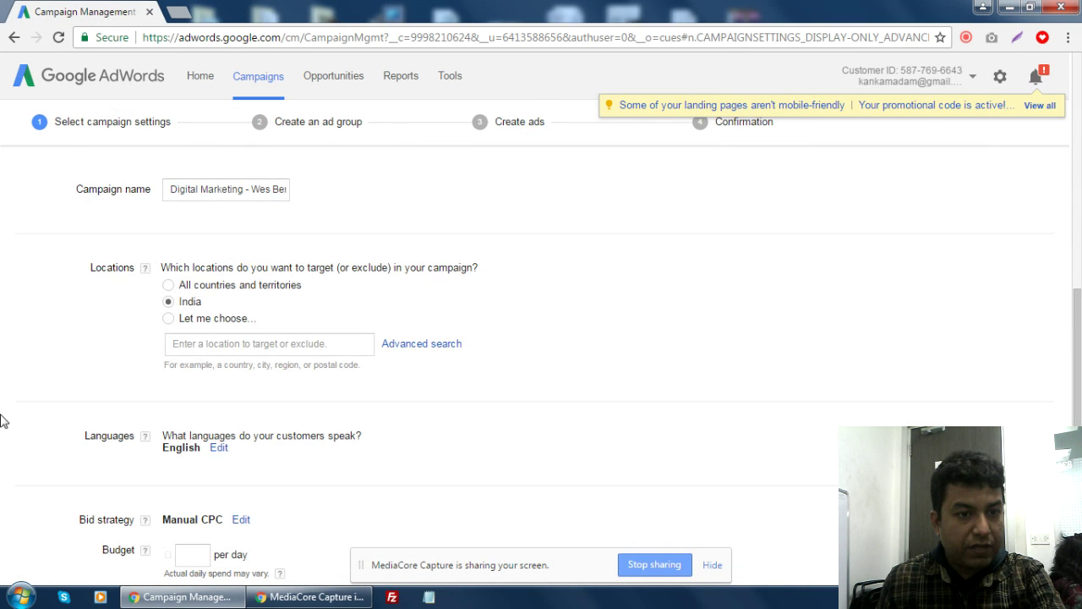
{"action": "left_click", "coordinate": [169, 319]}
{"action": "left_click", "coordinate": [202, 344]}
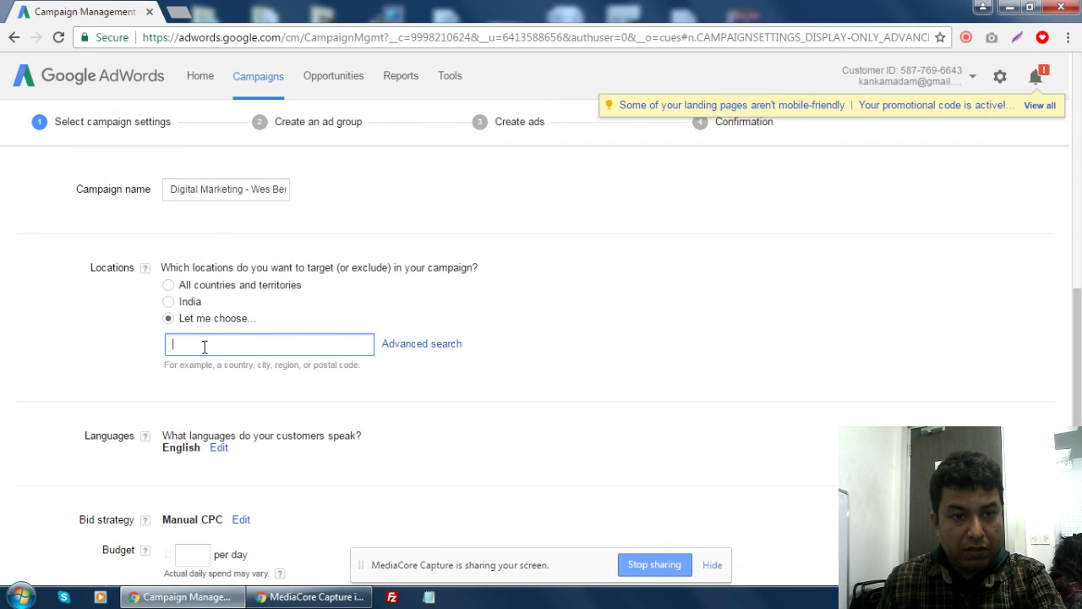
{"action": "left_click", "coordinate": [281, 191]}
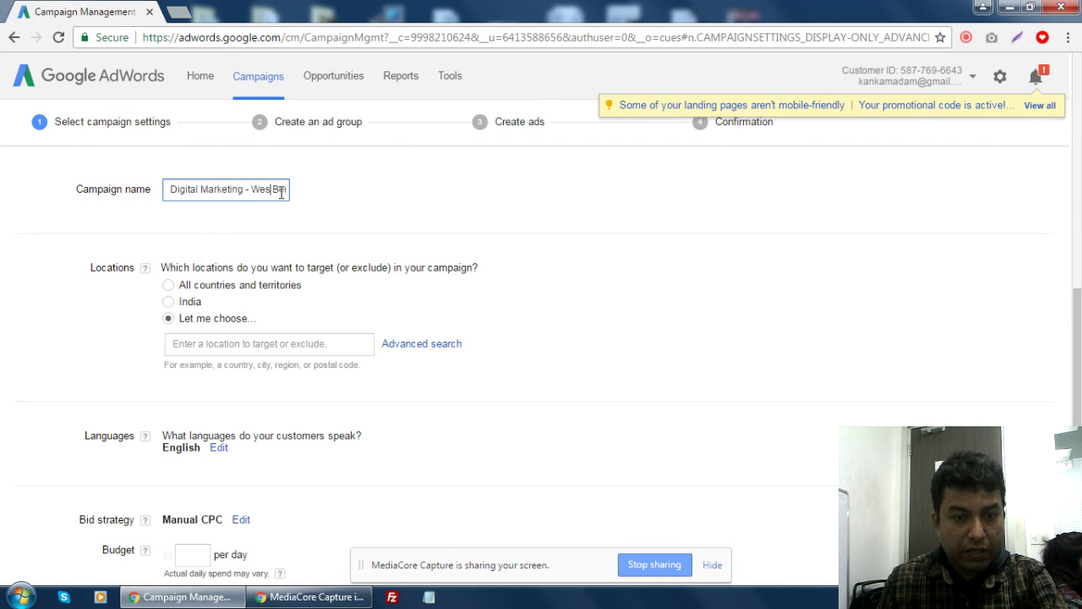
{"action": "left_click", "coordinate": [217, 348]}
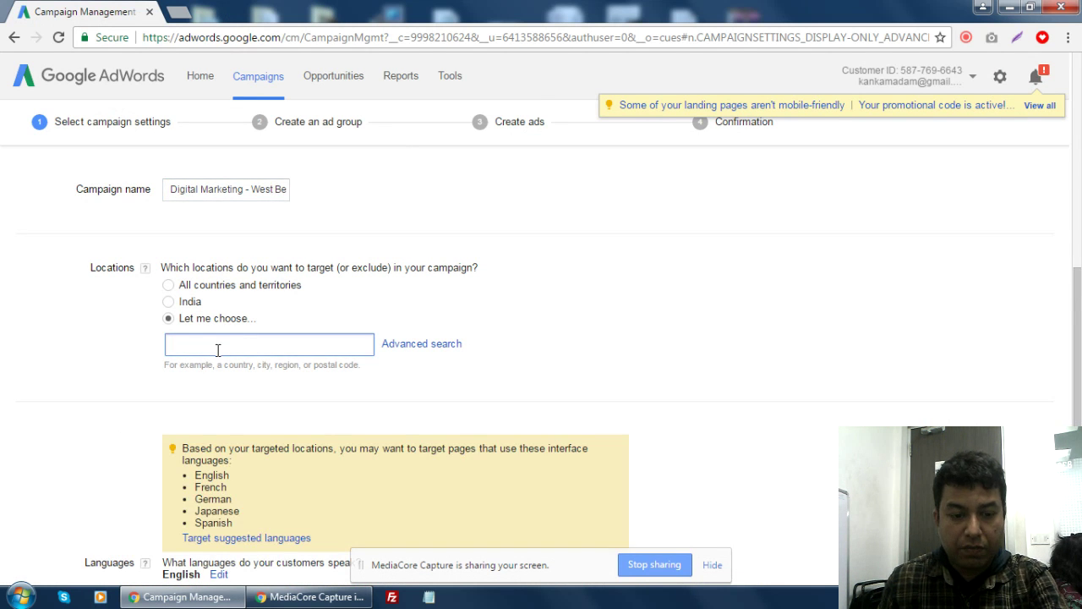
{"action": "type", "text": "West "}
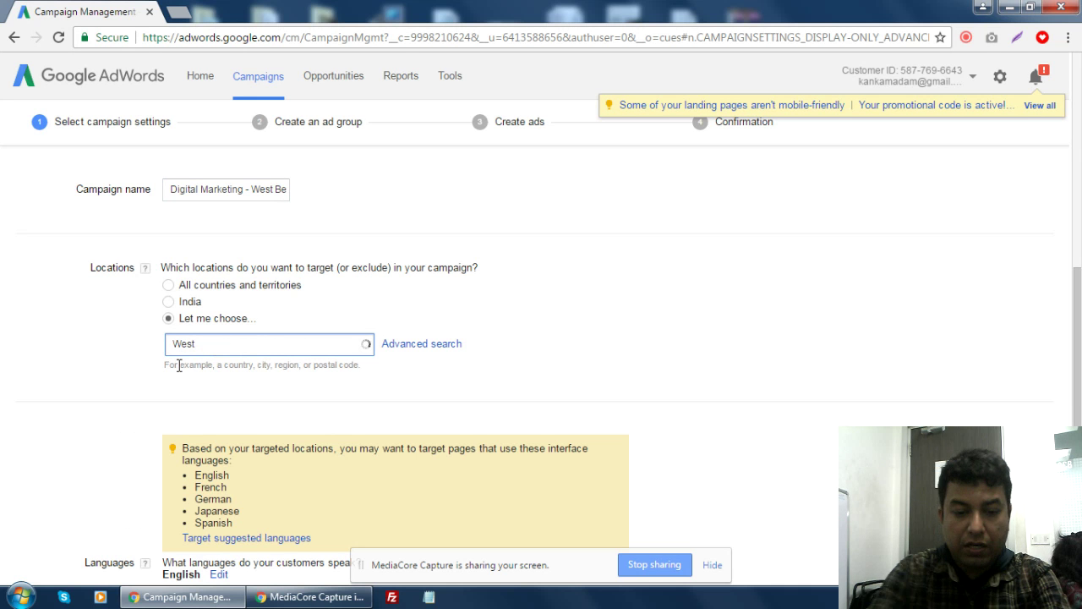
{"action": "type", "text": "bengal"}
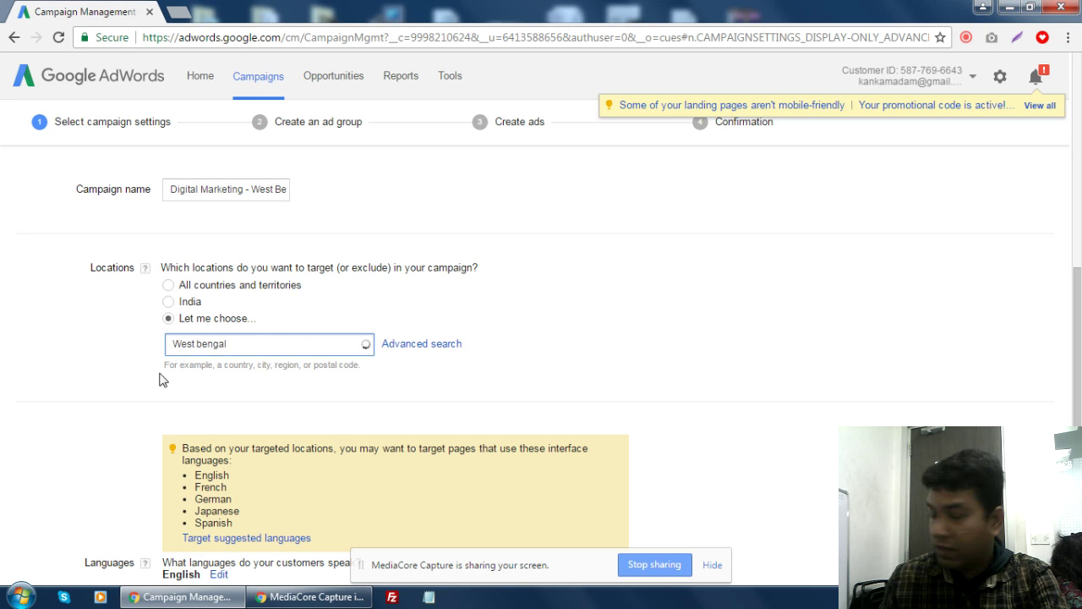
- Insert '+ Assam+Bihar+Jharkhand' after Bengal in the campaign name
{"action": "scroll", "coordinate": [268, 253], "scroll_direction": "up", "scroll_amount": 2}
{"action": "left_click_drag", "start_coordinate": [269, 347], "coordinate": [335, 355]}
{"action": "left_click", "coordinate": [210, 349]}
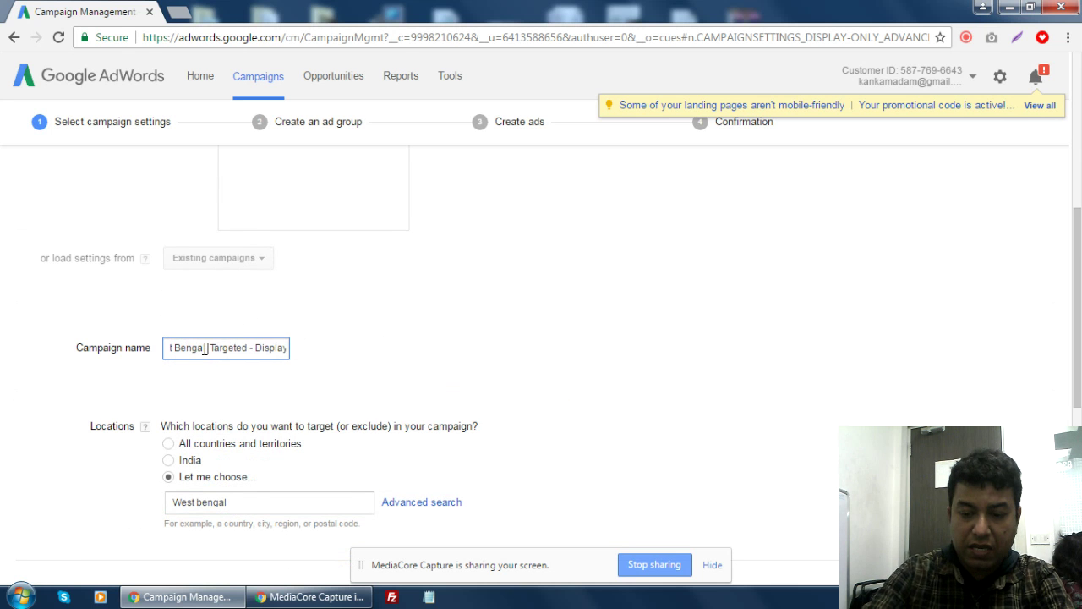
{"action": "type", "text": "+ Assam "}
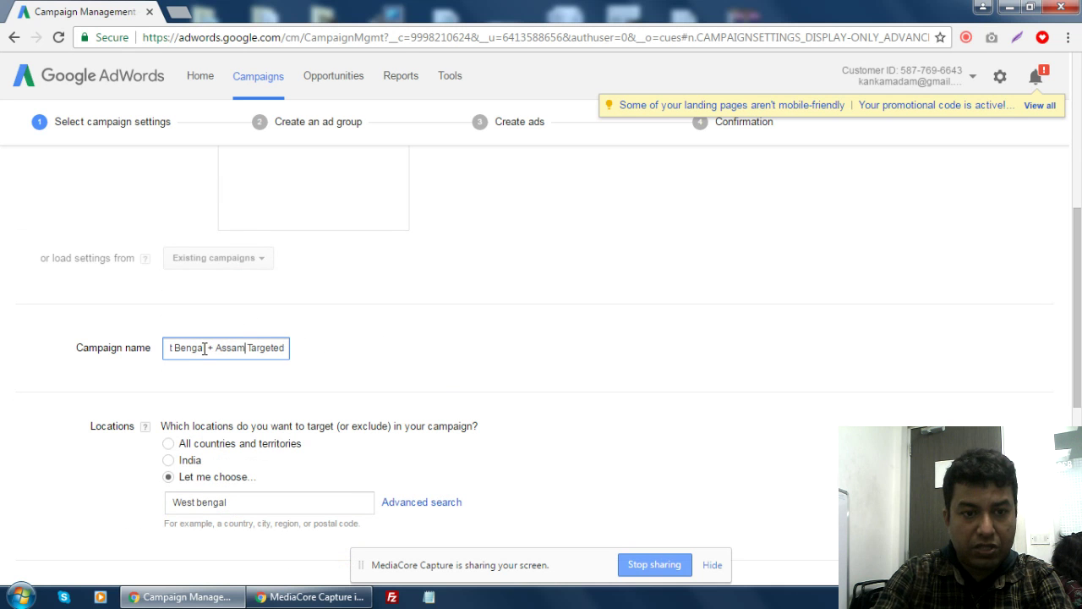
{"action": "type", "text": "+"}
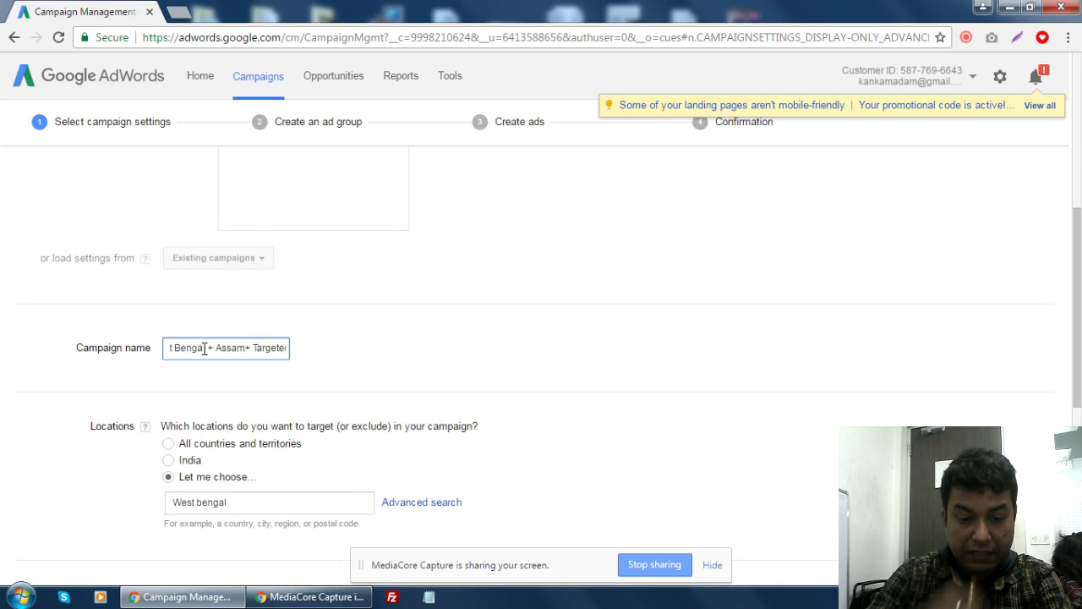
{"action": "type", "text": "Bihar"}
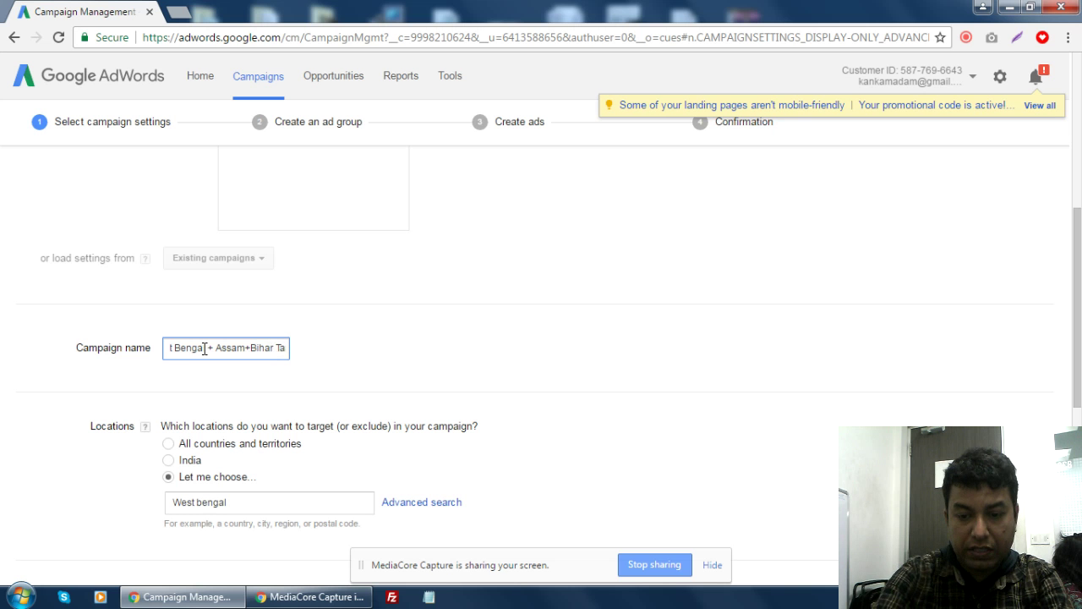
{"action": "type", "text": "+Jhar"}
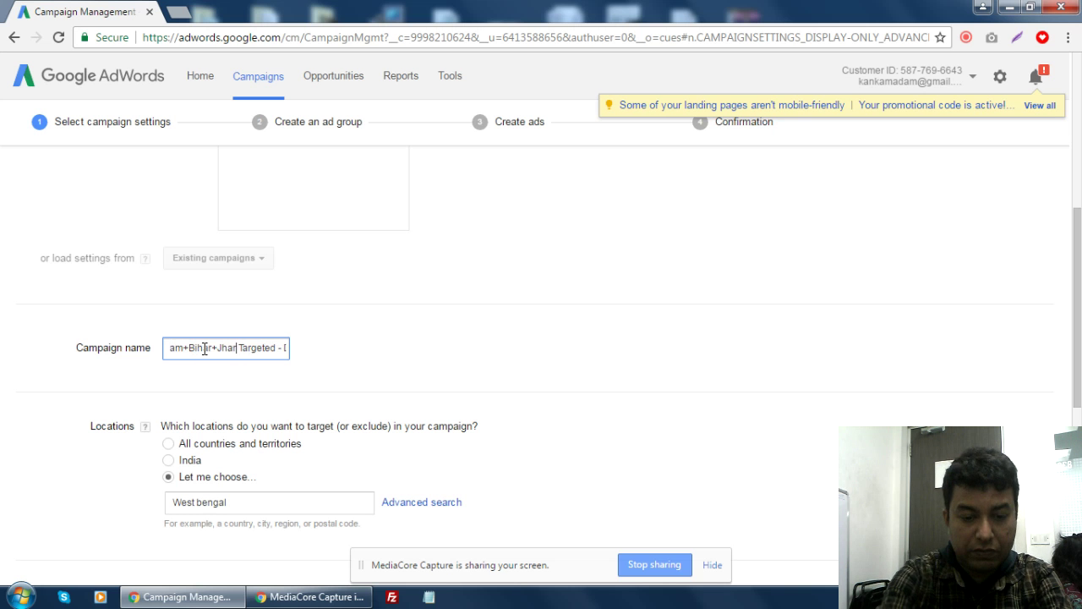
{"action": "type", "text": "khand"}
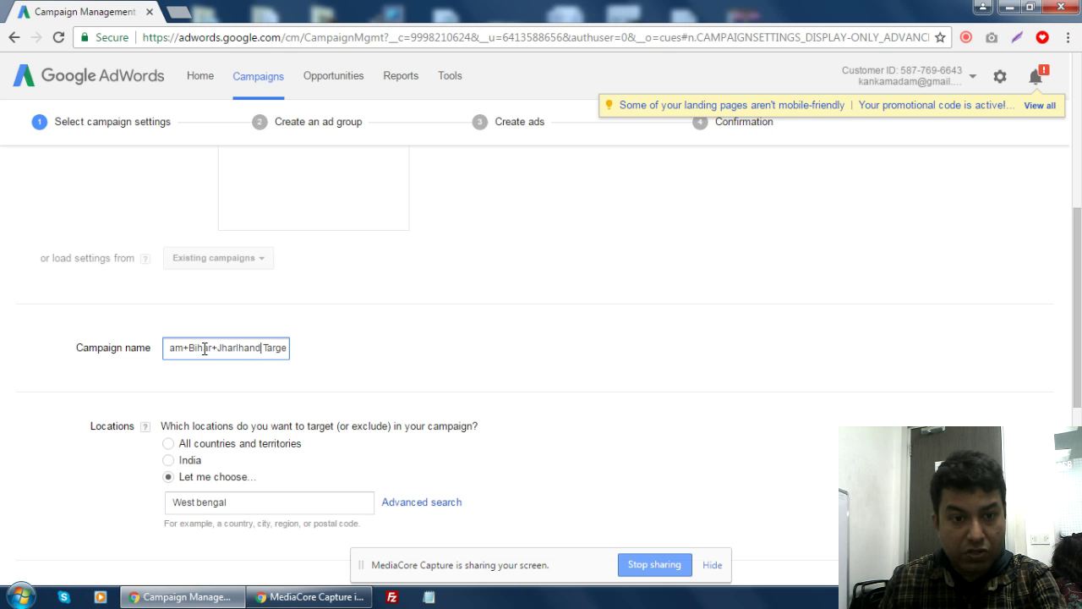
- Return to the West bengal entry in the location box
{"action": "scroll", "coordinate": [485, 358], "scroll_direction": "down", "scroll_amount": 2}
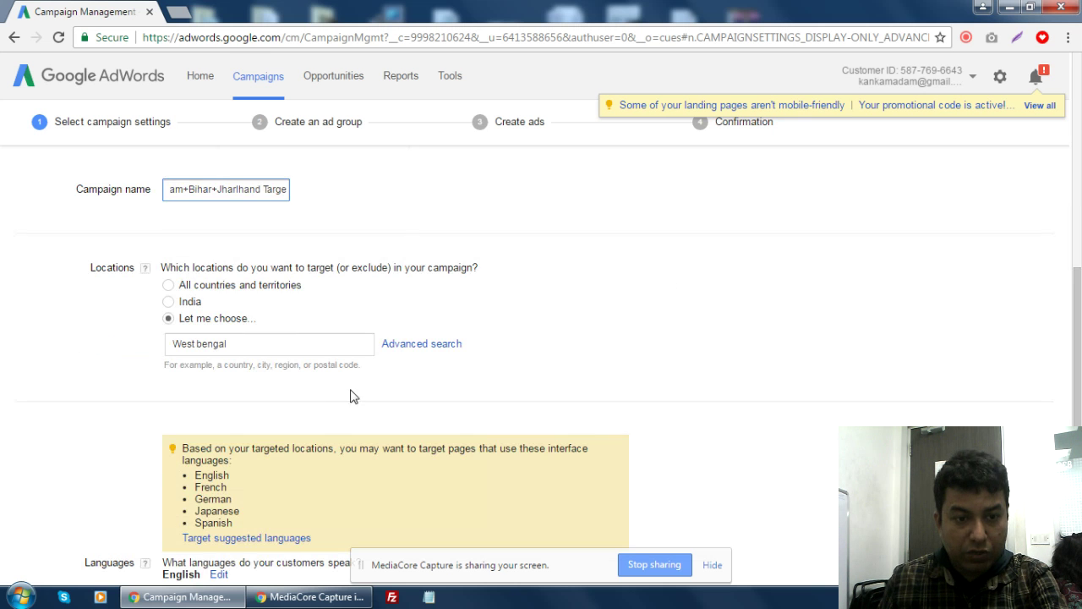
{"action": "left_click", "coordinate": [248, 342]}
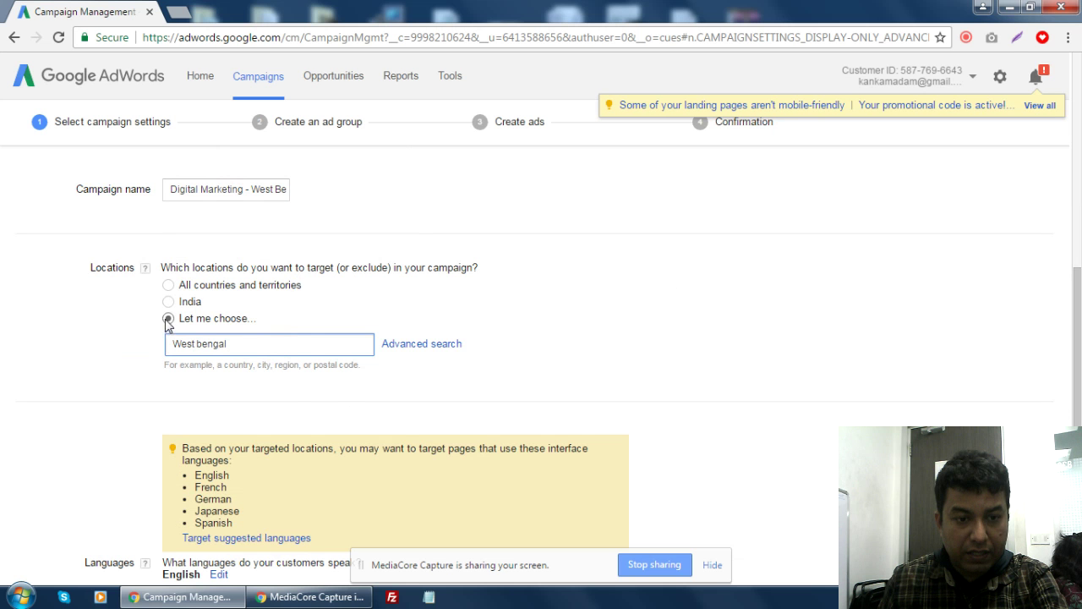
- Add West Bengal, India as a targeted location
{"action": "left_click", "coordinate": [411, 345]}
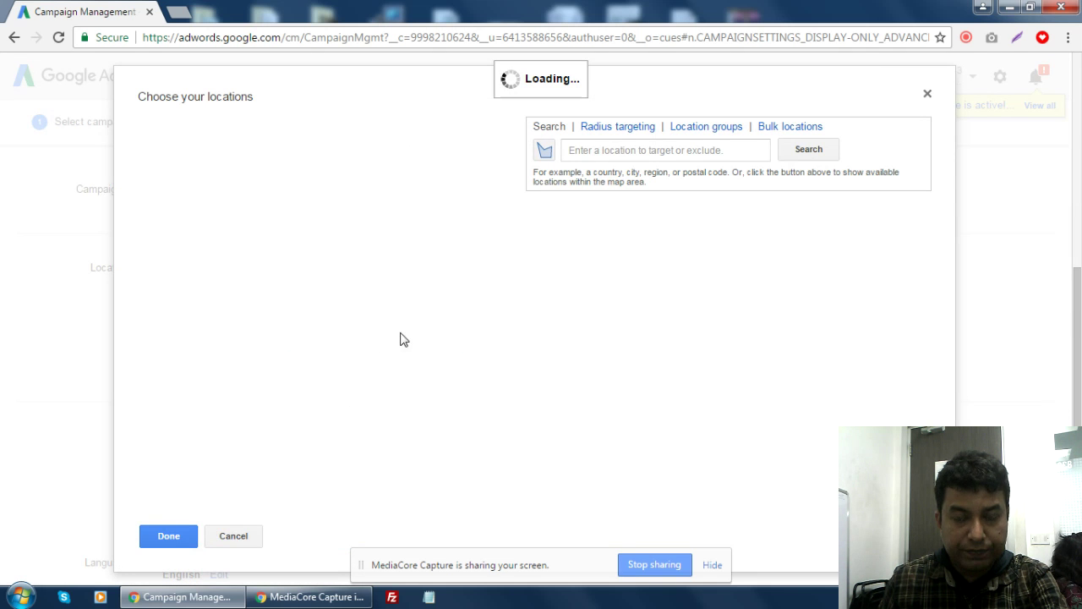
{"action": "left_click", "coordinate": [930, 94]}
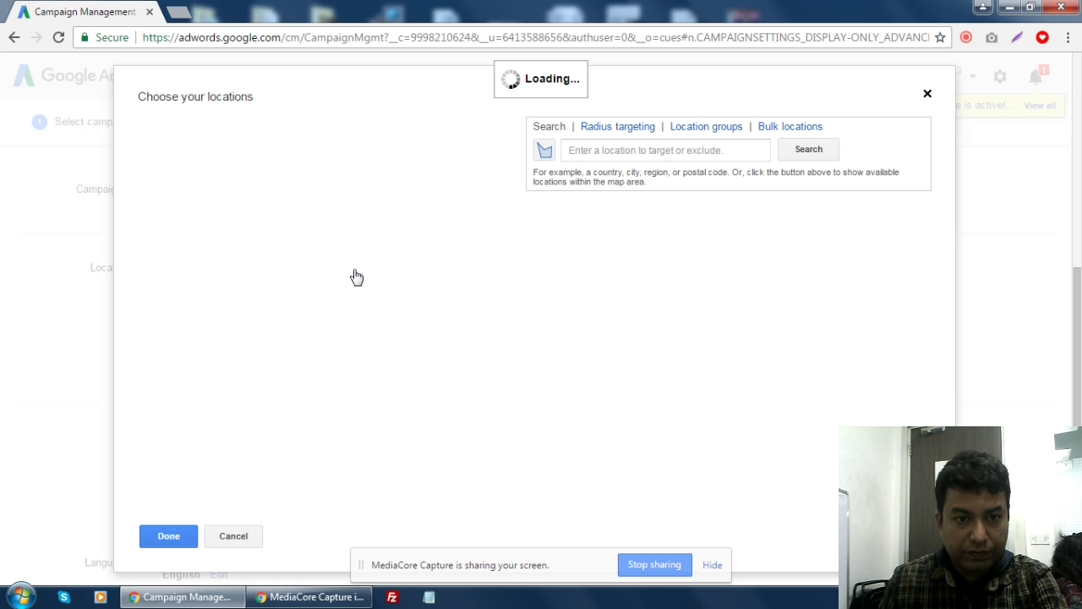
{"action": "left_click", "coordinate": [289, 340]}
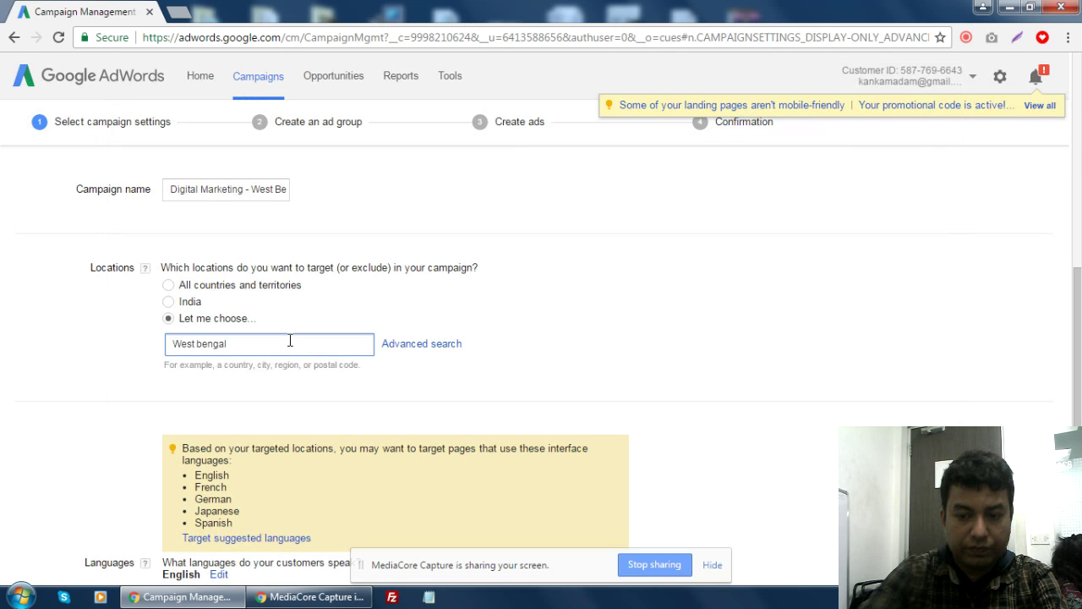
{"action": "key", "text": "BackSpace"}
{"action": "key", "text": "BackSpace"}
{"action": "key", "text": "BackSpace"}
{"action": "key", "text": "BackSpace"}
{"action": "key", "text": "BackSpace"}
{"action": "key", "text": "BackSpace"}
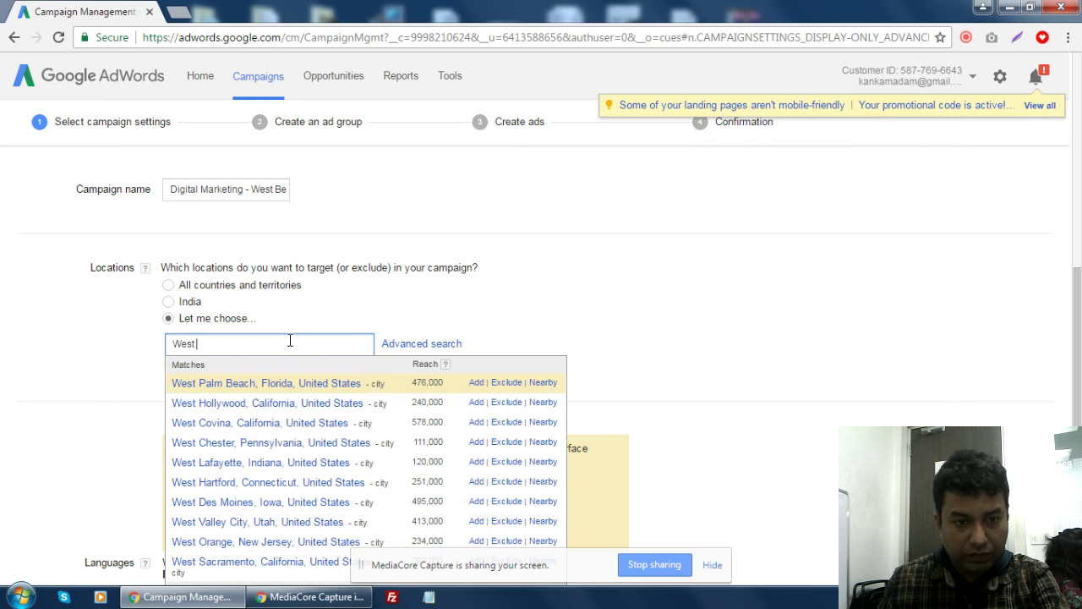
{"action": "type", "text": "benga"}
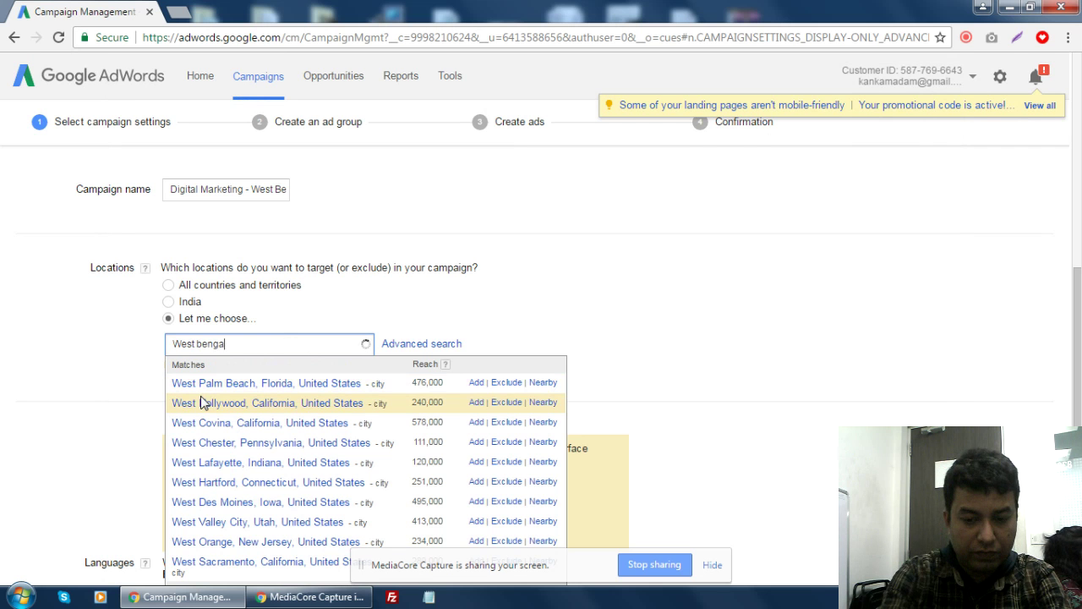
{"action": "type", "text": "l"}
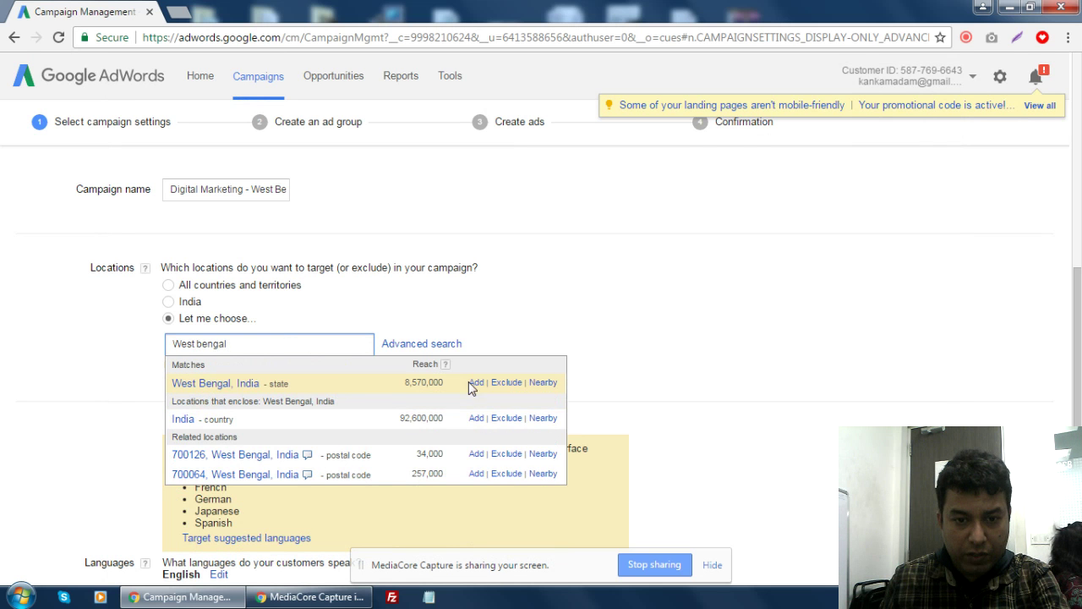
{"action": "left_click", "coordinate": [473, 382]}
- Add Assam, Bihar and Jharkhand in India as further targeted locations
{"action": "left_click", "coordinate": [326, 387]}
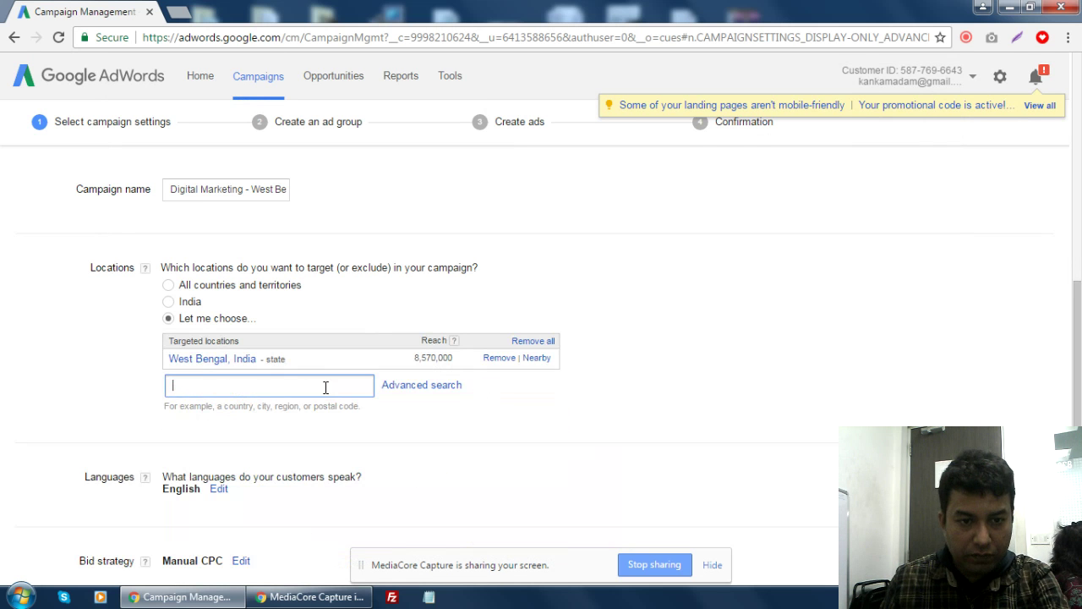
{"action": "type", "text": "assa"}
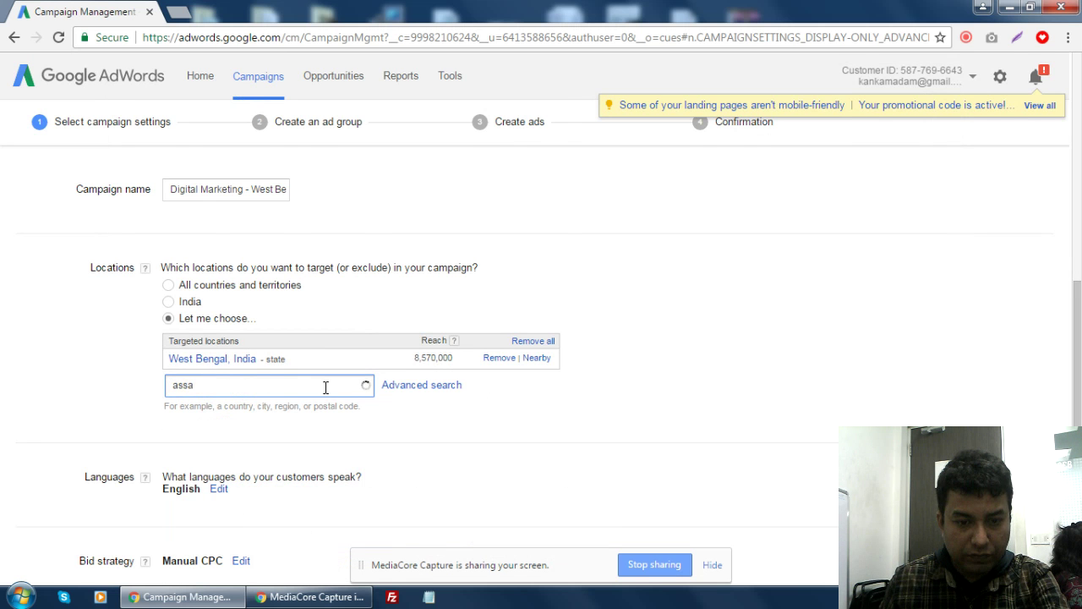
{"action": "type", "text": "m"}
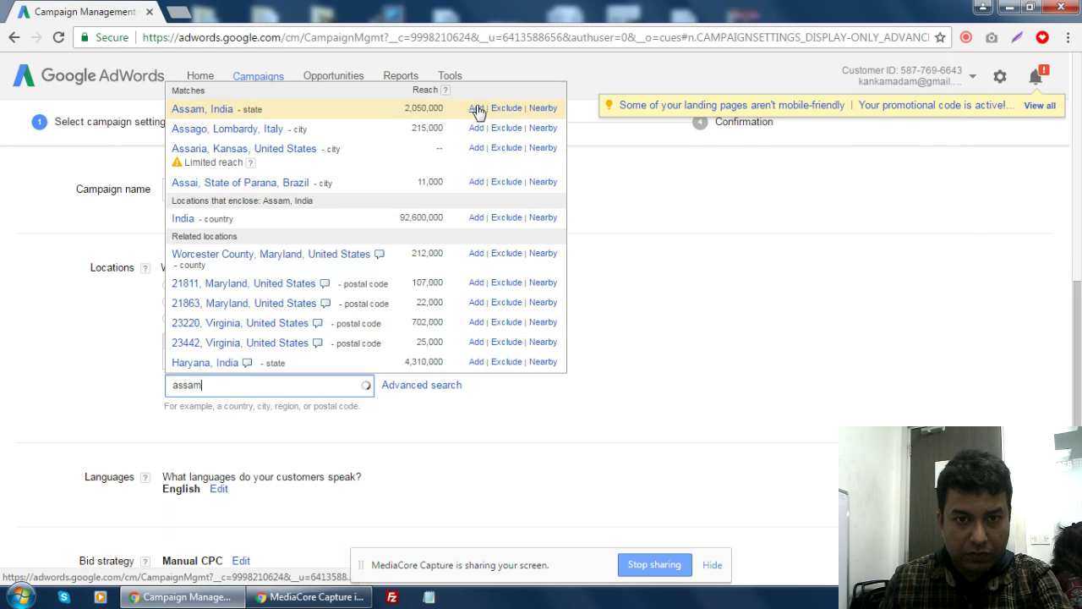
{"action": "left_click", "coordinate": [477, 108]}
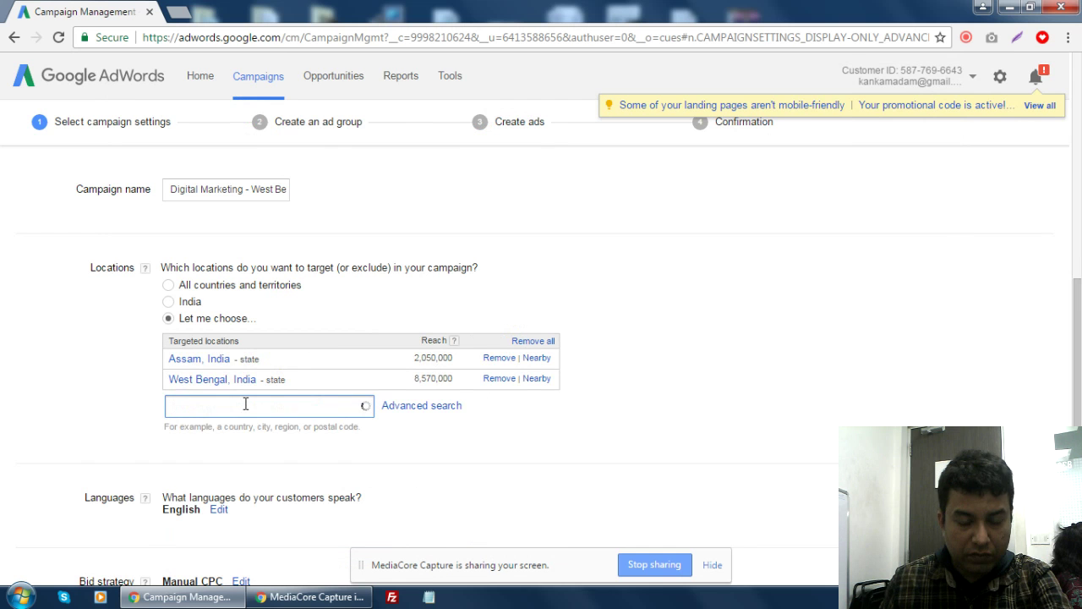
{"action": "type", "text": "bihar"}
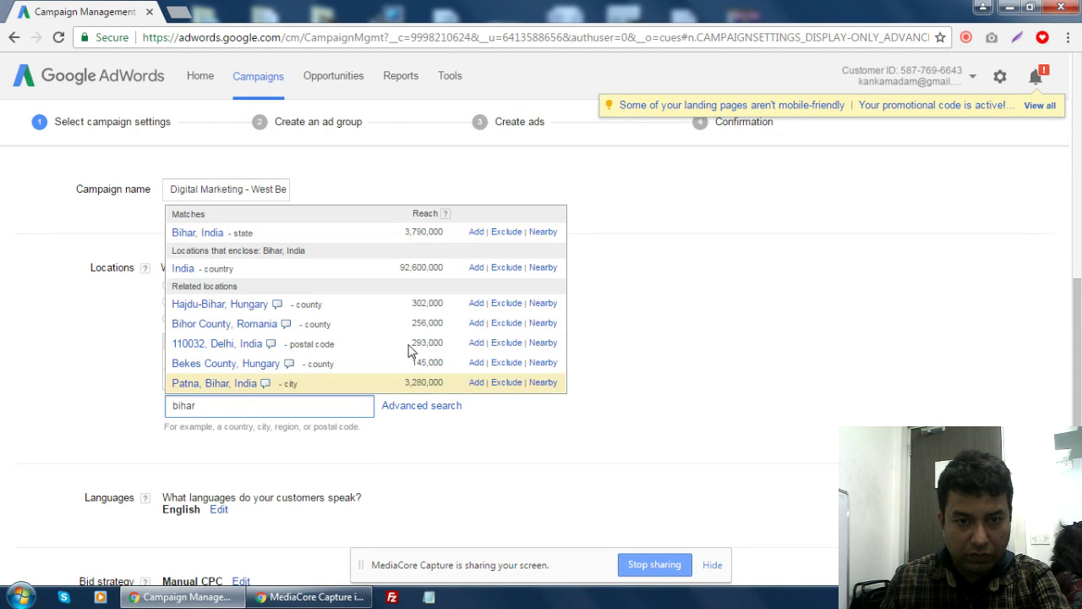
{"action": "left_click", "coordinate": [477, 237]}
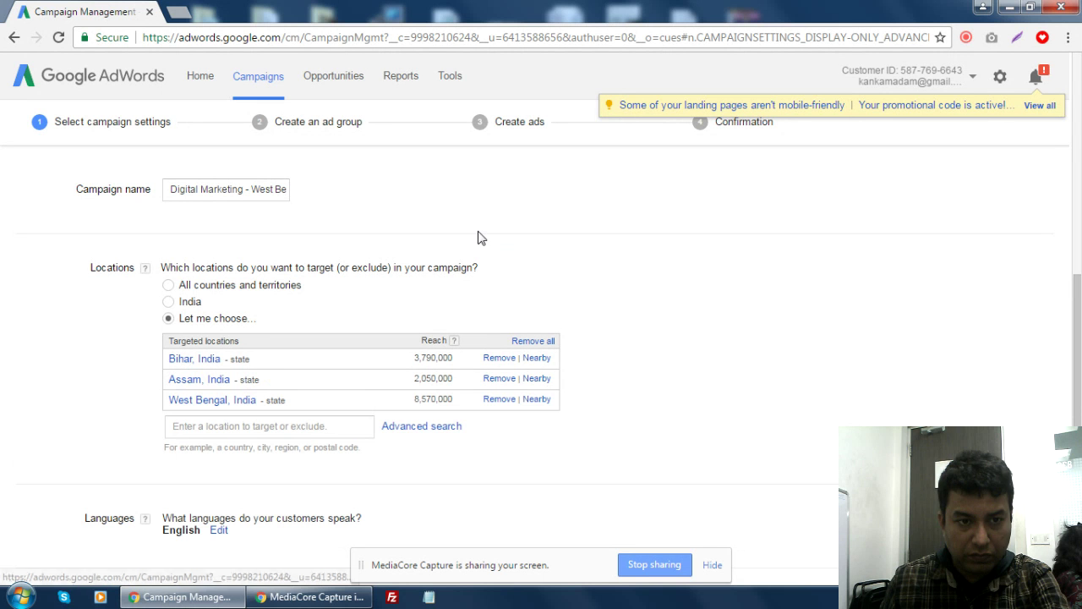
{"action": "left_click", "coordinate": [328, 432]}
{"action": "type", "text": "jh"}
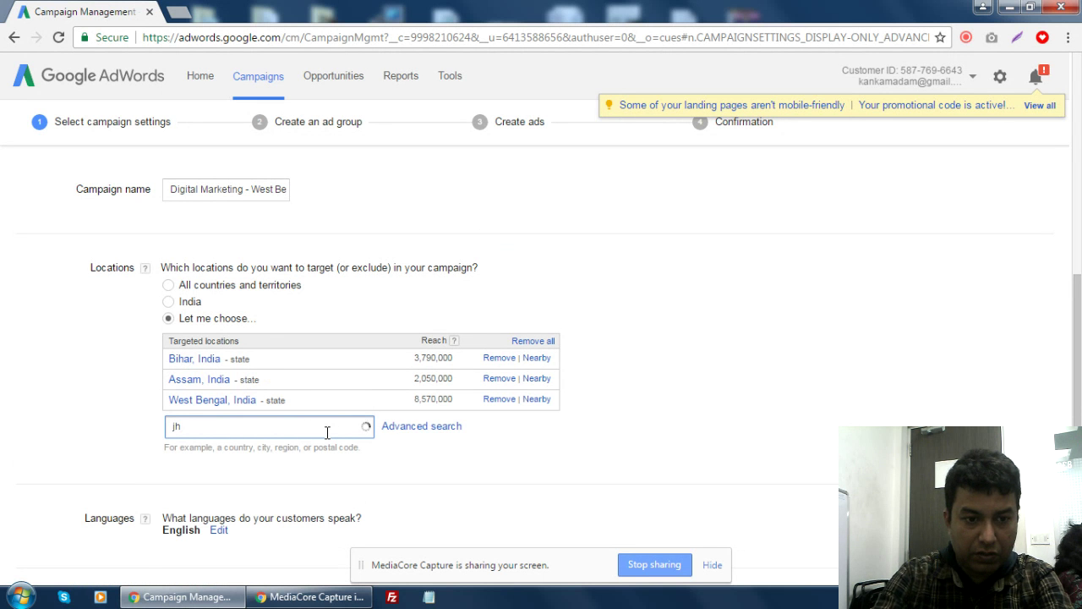
{"action": "type", "text": "arkhan"}
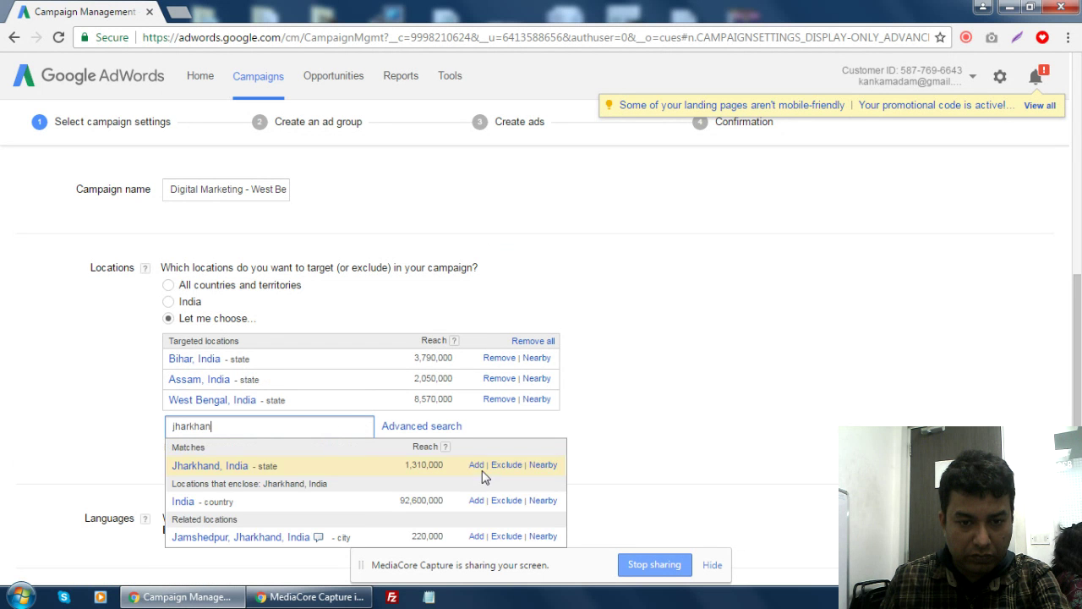
{"action": "left_click", "coordinate": [477, 466]}
- Clear the stray letter from the location search box and finish
{"action": "left_click", "coordinate": [278, 449]}
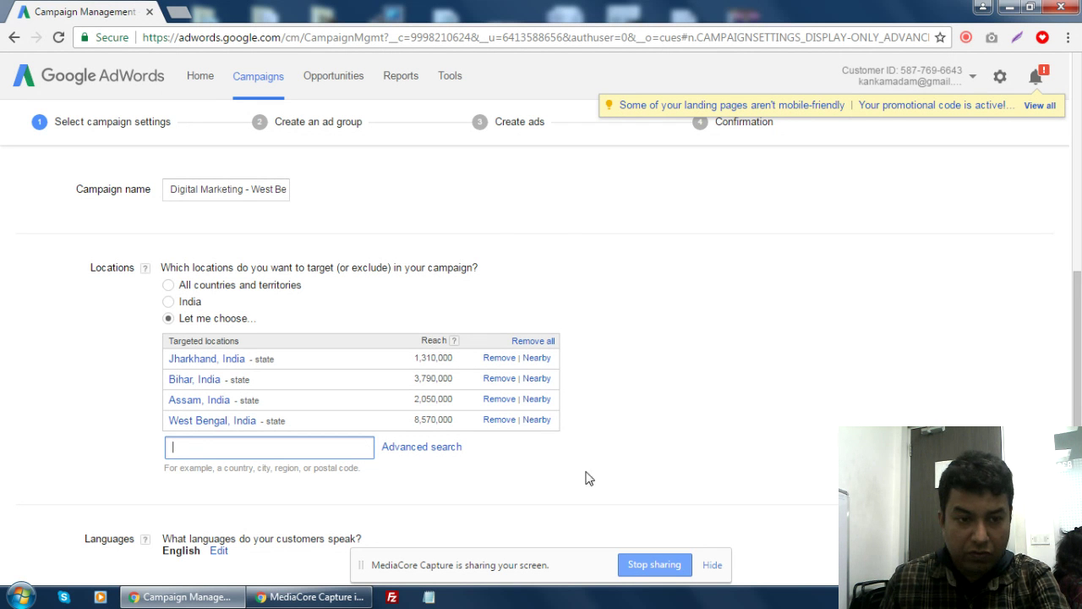
{"action": "type", "text": "r"}
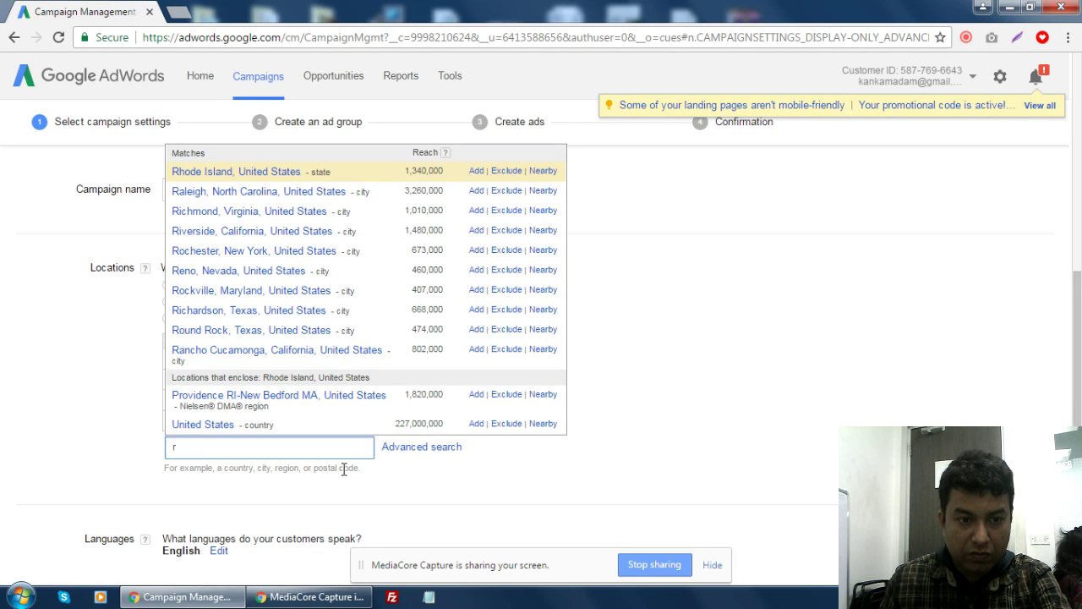
{"action": "key", "text": "BackSpace"}
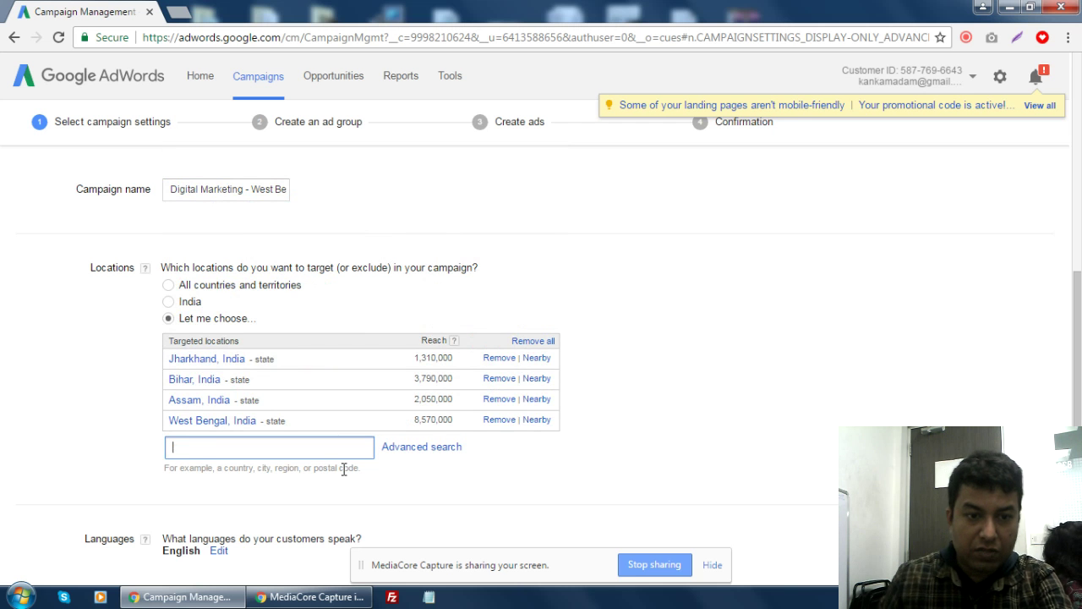
{"action": "left_click", "coordinate": [856, 416]}
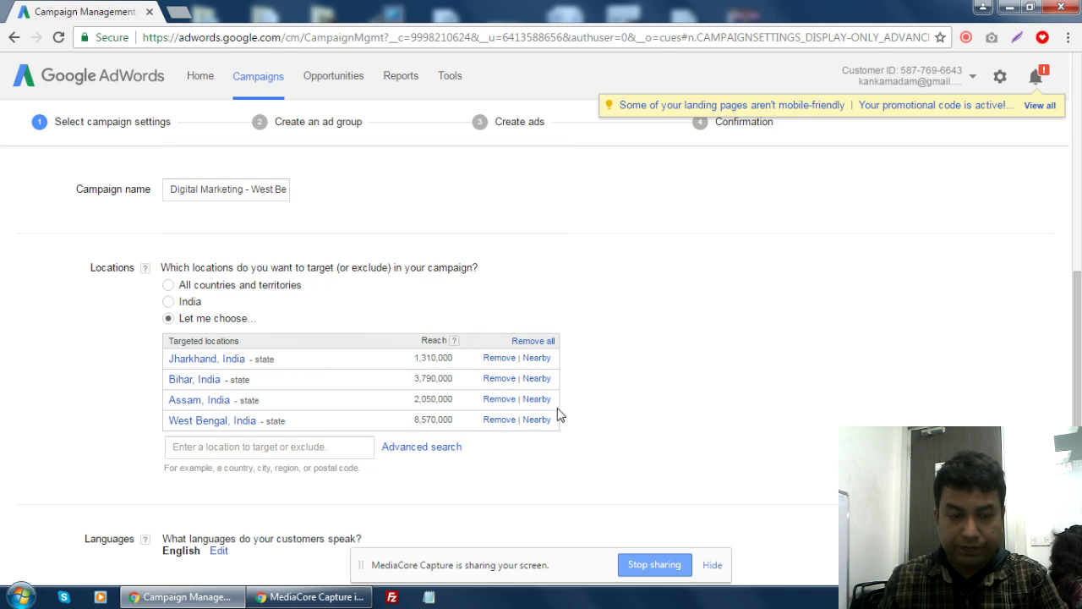
- Set the campaign's daily budget to 100
{"action": "scroll", "coordinate": [732, 359], "scroll_direction": "down", "scroll_amount": 1}
{"action": "scroll", "coordinate": [624, 376], "scroll_direction": "down", "scroll_amount": 3}
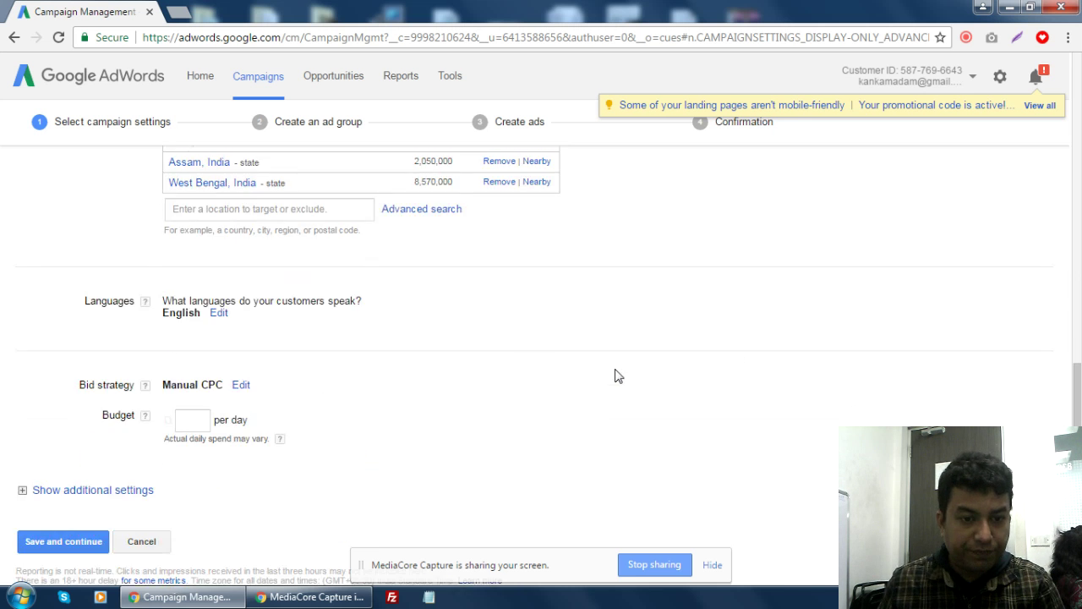
{"action": "left_click", "coordinate": [180, 378]}
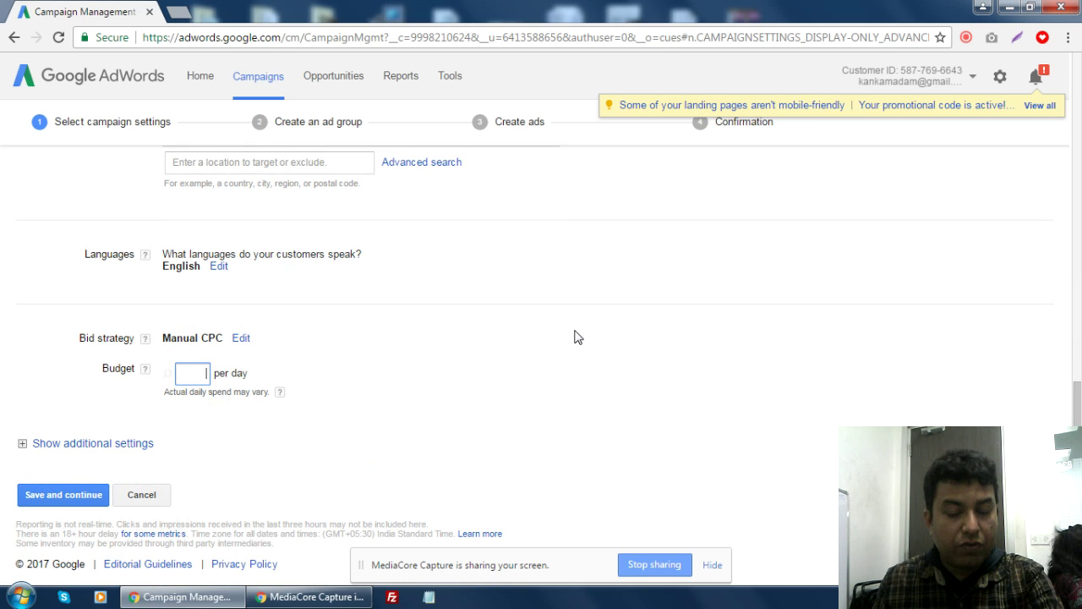
{"action": "type", "text": "100"}
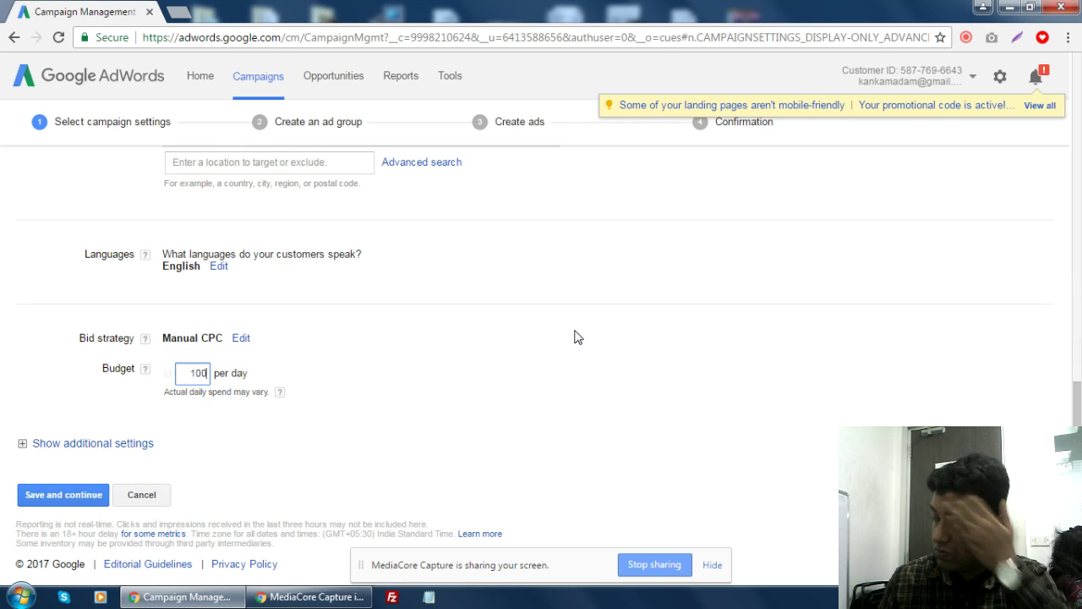
{"action": "left_click", "coordinate": [89, 447]}
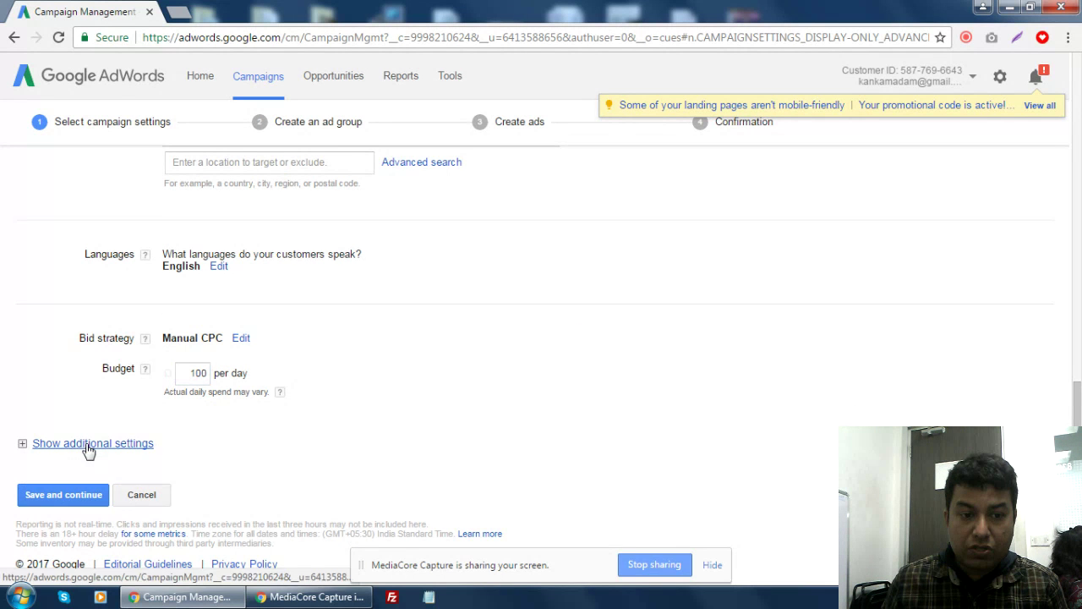
- Expand additional settings to reveal the Delivery method options, left on Standard
{"action": "left_click", "coordinate": [89, 448]}
{"action": "scroll", "coordinate": [764, 302], "scroll_direction": "down", "scroll_amount": 2}
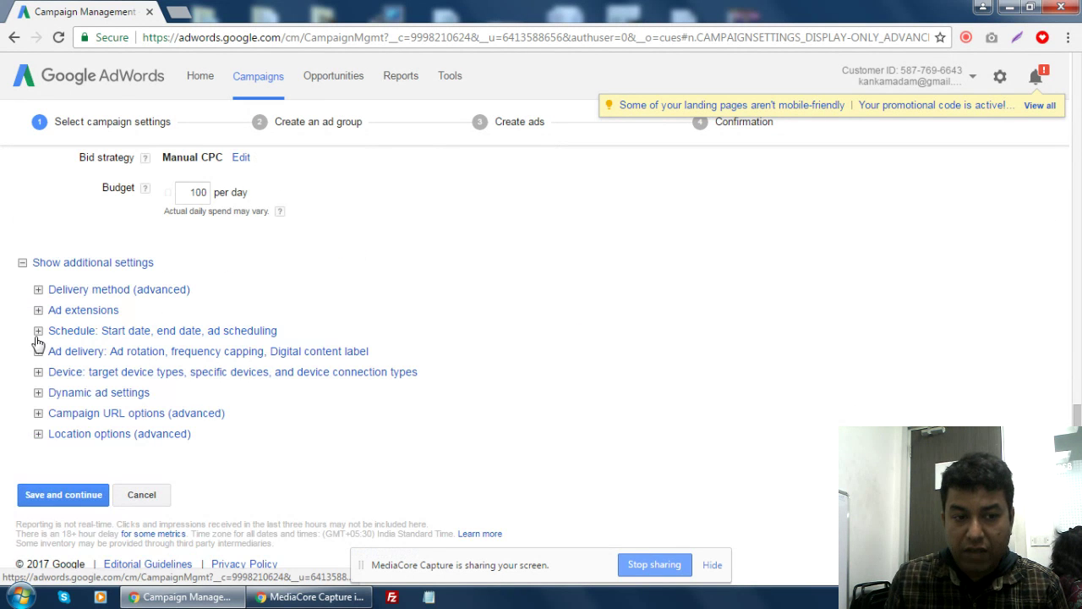
{"action": "left_click", "coordinate": [100, 294]}
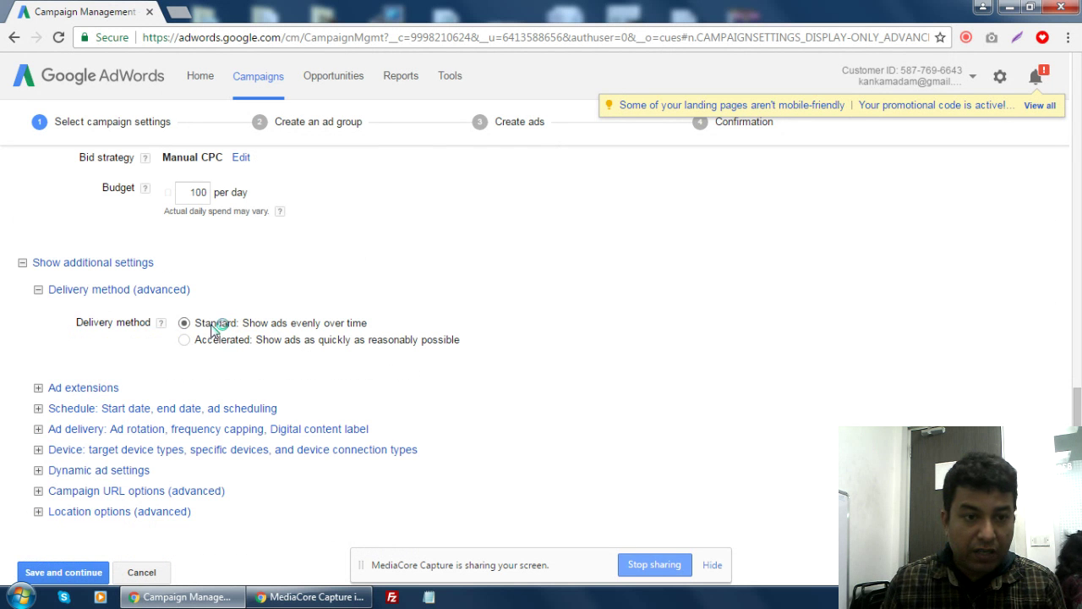
- Attach the four listed phone numbers as call extensions, then save and continue to ad group setup
{"action": "left_click", "coordinate": [95, 391]}
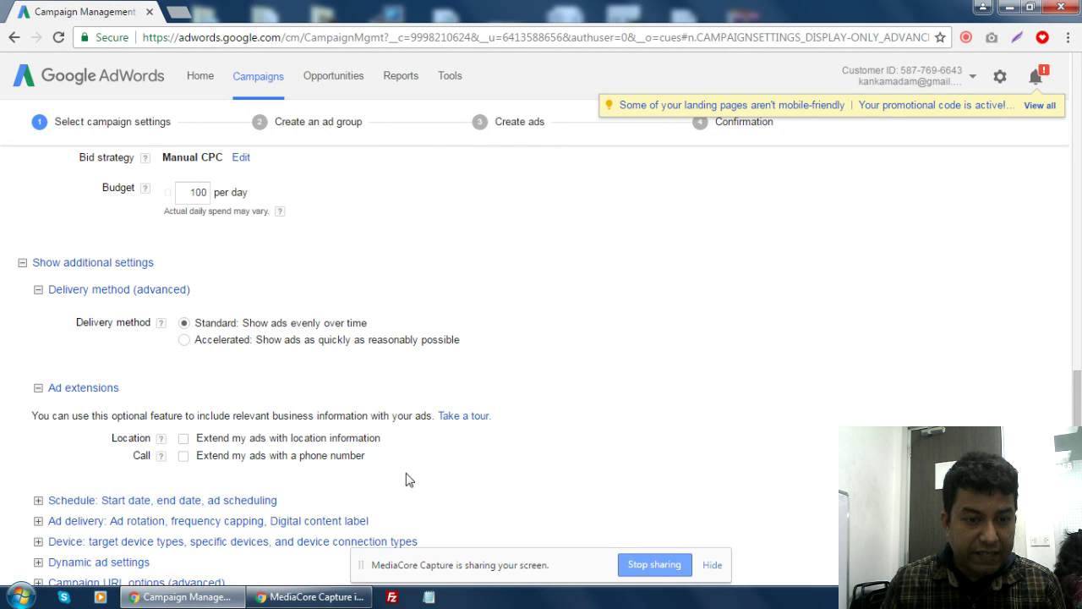
{"action": "scroll", "coordinate": [415, 465], "scroll_direction": "down", "scroll_amount": 1}
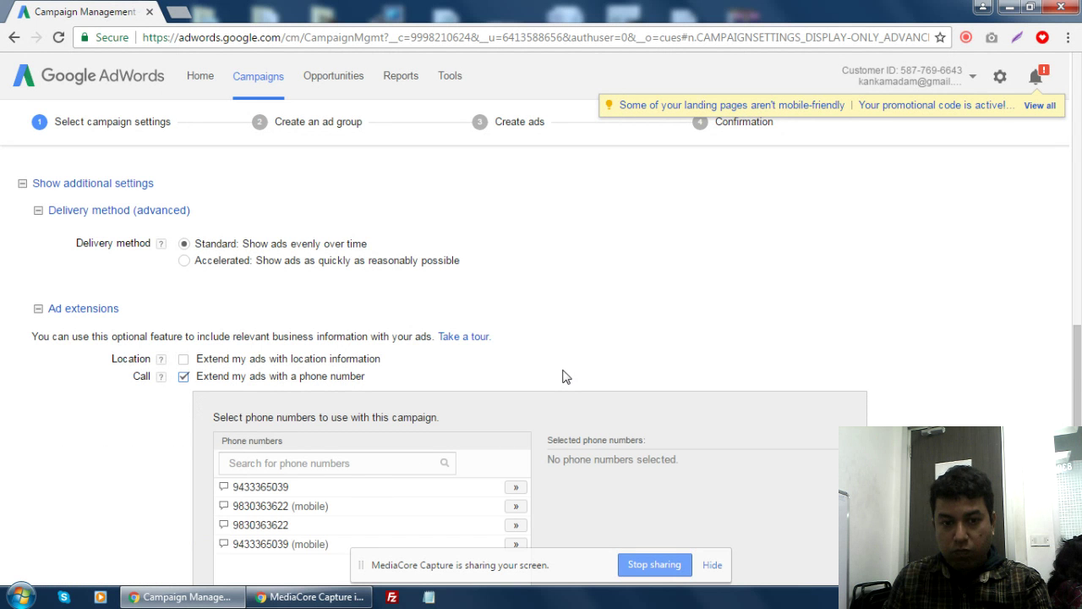
{"action": "scroll", "coordinate": [566, 376], "scroll_direction": "down", "scroll_amount": 3}
{"action": "left_click", "coordinate": [516, 250]}
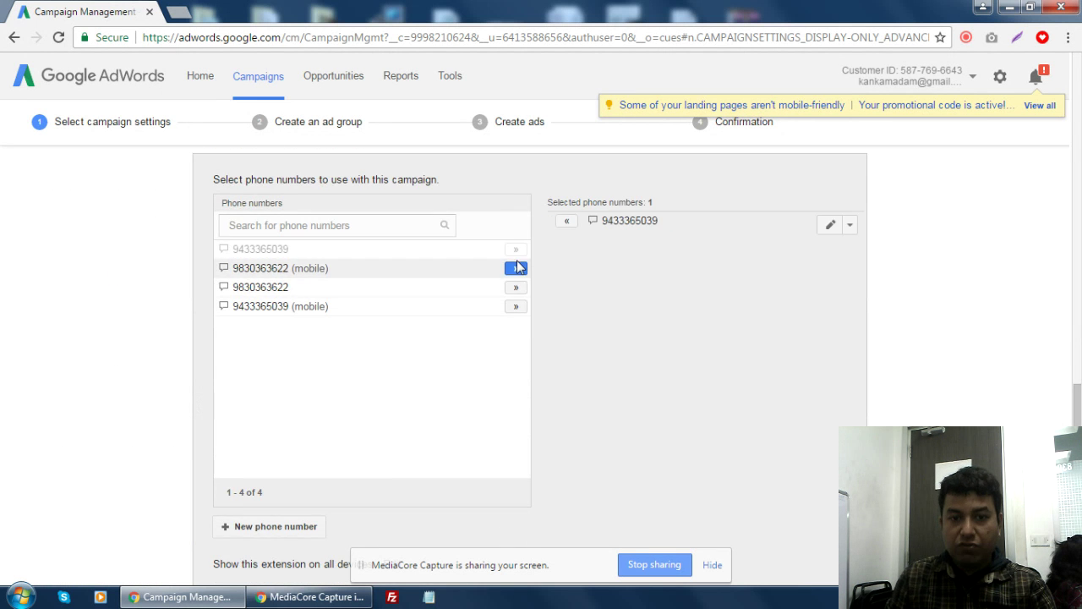
{"action": "left_click", "coordinate": [517, 267]}
{"action": "left_click", "coordinate": [516, 287]}
{"action": "left_click", "coordinate": [516, 306]}
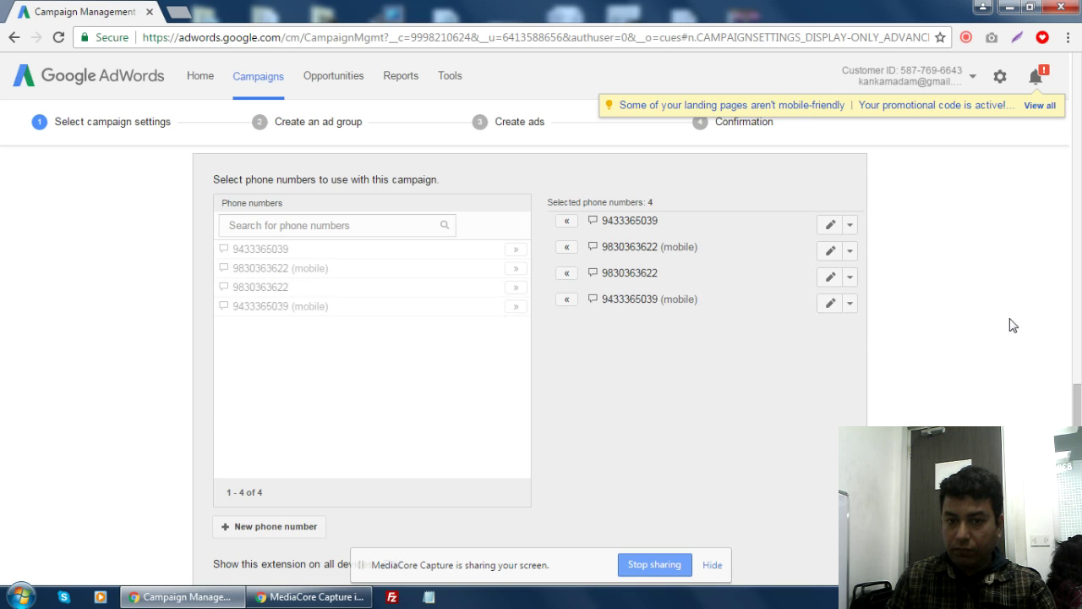
{"action": "scroll", "coordinate": [989, 327], "scroll_direction": "down", "scroll_amount": 3}
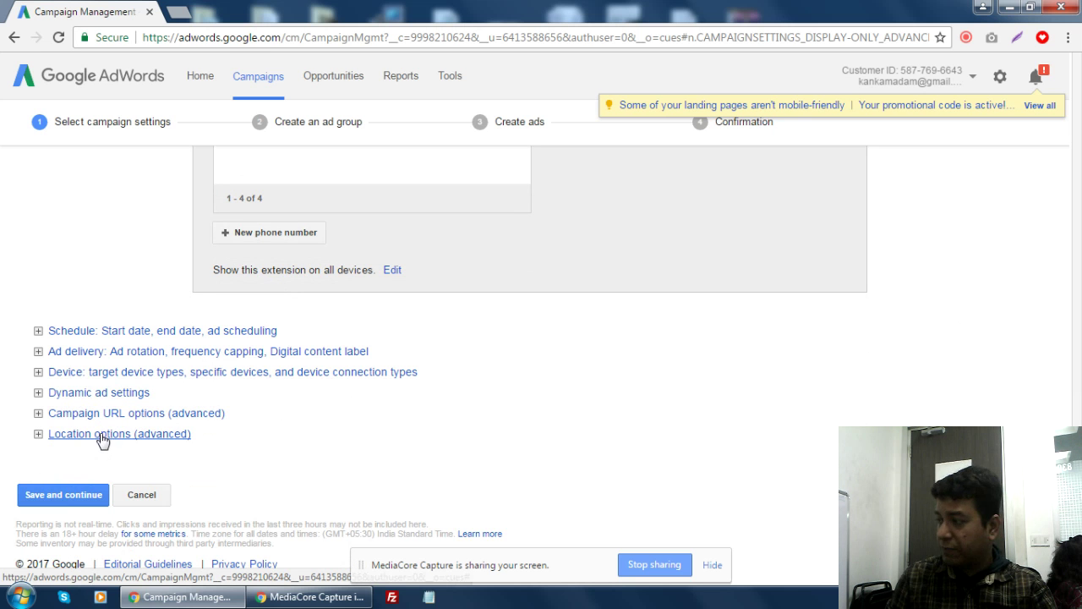
{"action": "left_click", "coordinate": [88, 496]}
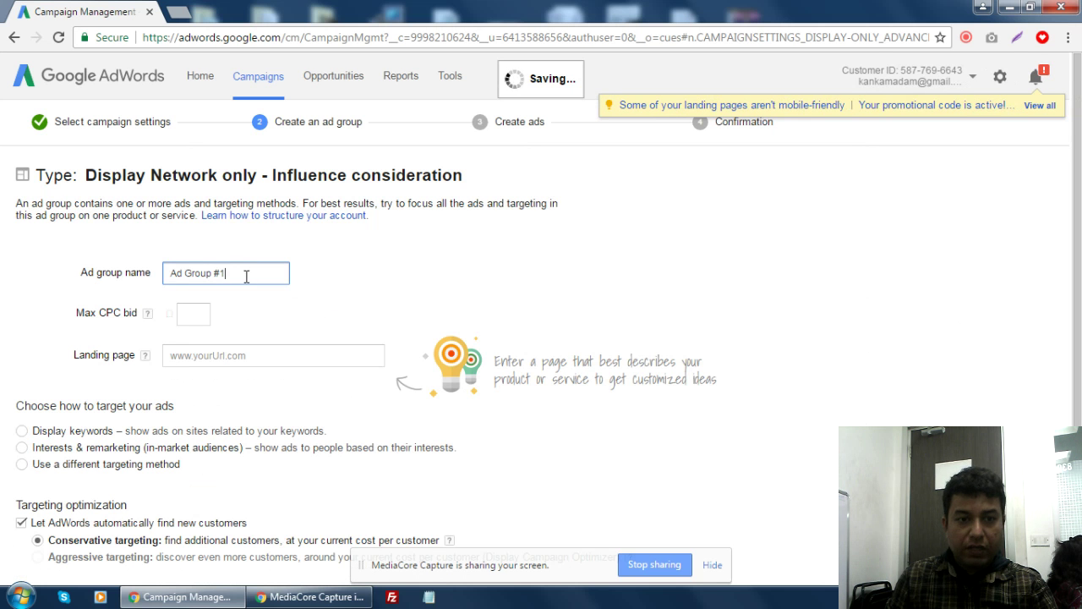
- Rename the default ad group to 'Image Ads' and start entering its Max CPC bid
{"action": "left_click_drag", "start_coordinate": [237, 274], "coordinate": [141, 286]}
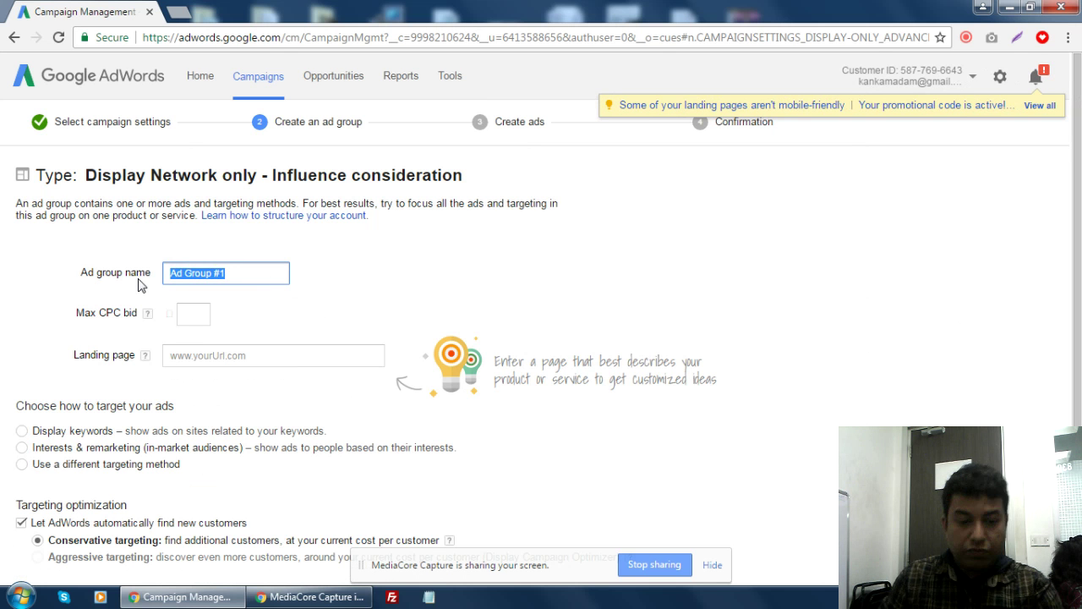
{"action": "type", "text": "Image Ads"}
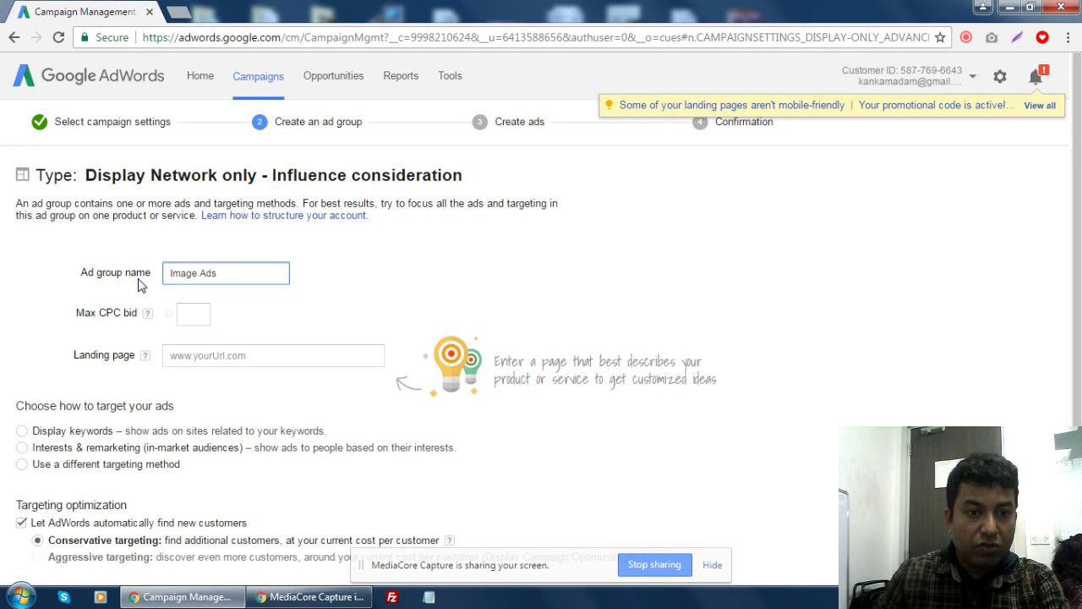
{"action": "left_click", "coordinate": [197, 313]}
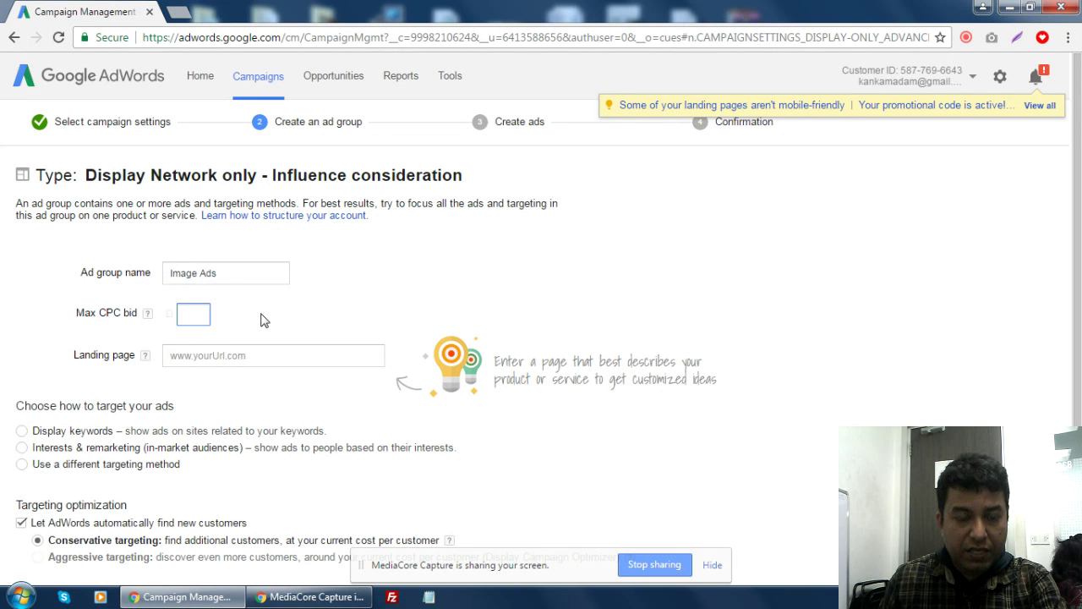
- Enter a Max CPC bid of 2 and open the Compete Infotech Academy courses page in a new tab
{"action": "type", "text": "2"}
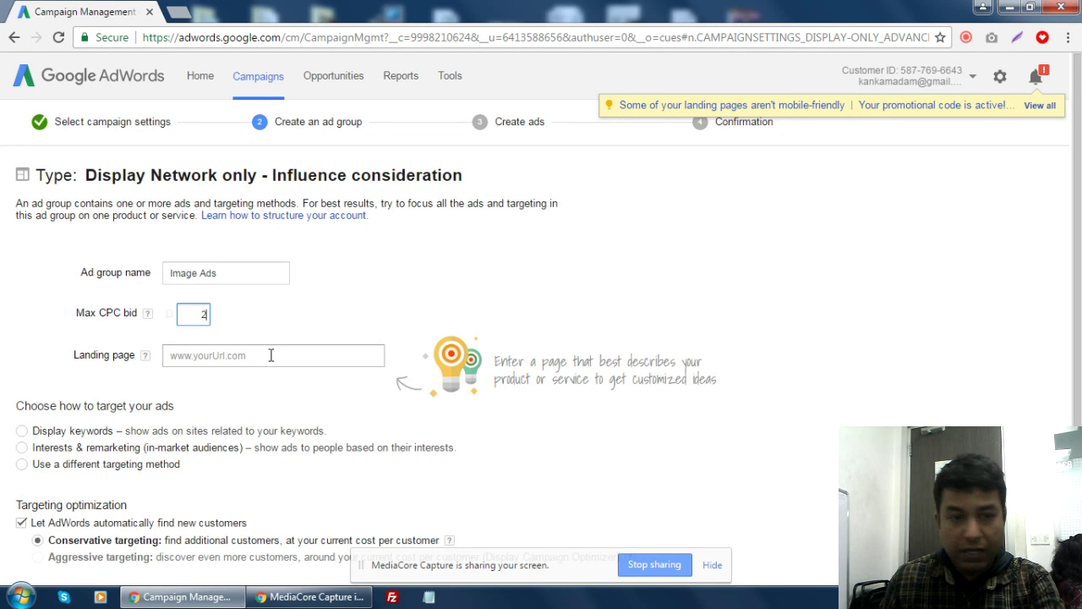
{"action": "left_click", "coordinate": [270, 355]}
{"action": "left_click", "coordinate": [179, 12]}
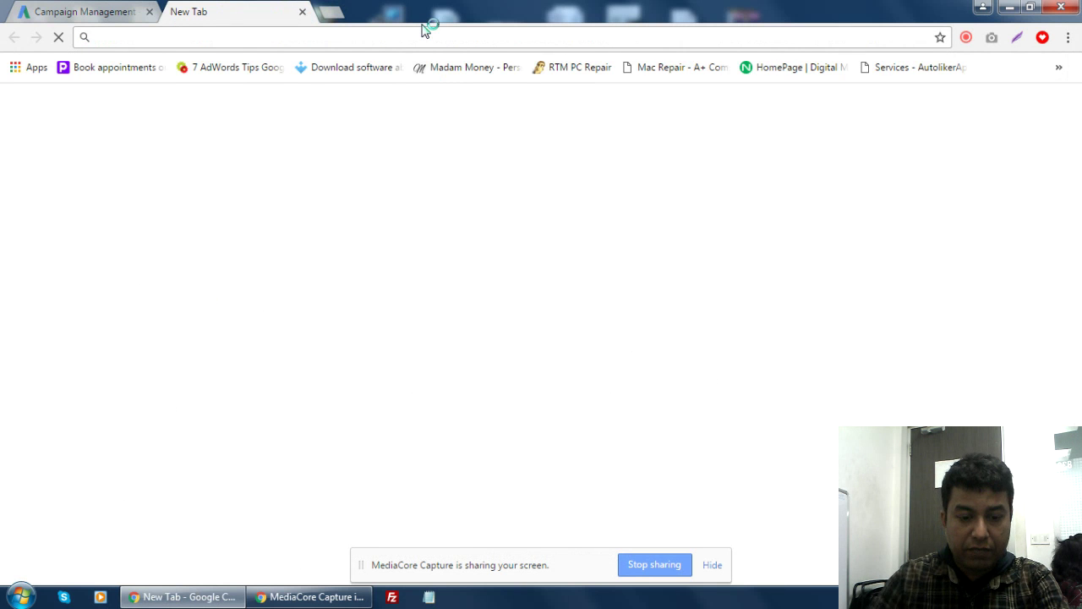
{"action": "type", "text": "competeinfotechacademy.com"}
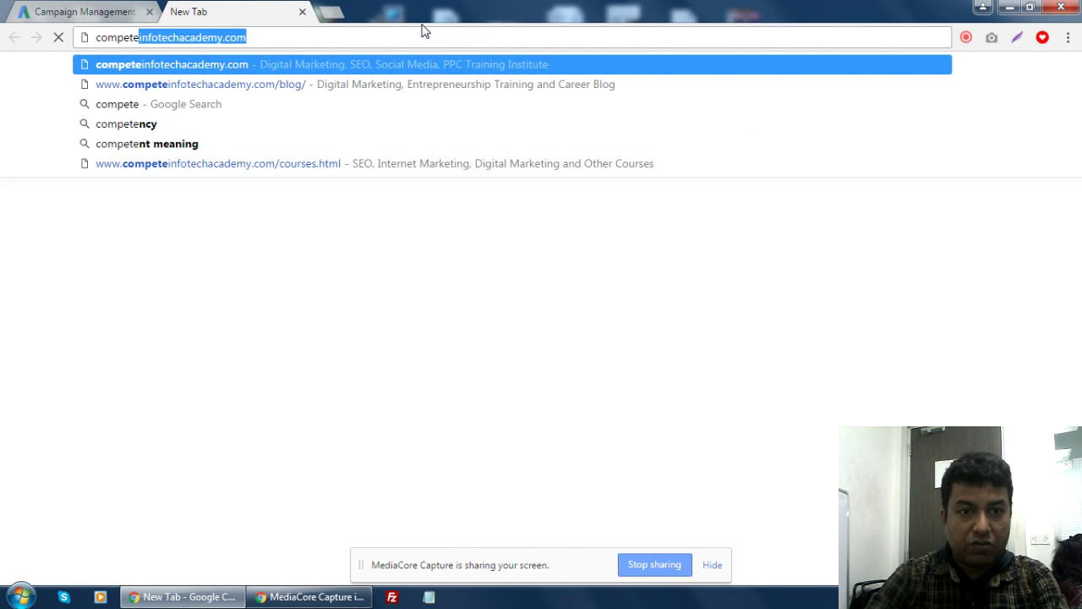
{"action": "left_click", "coordinate": [310, 165]}
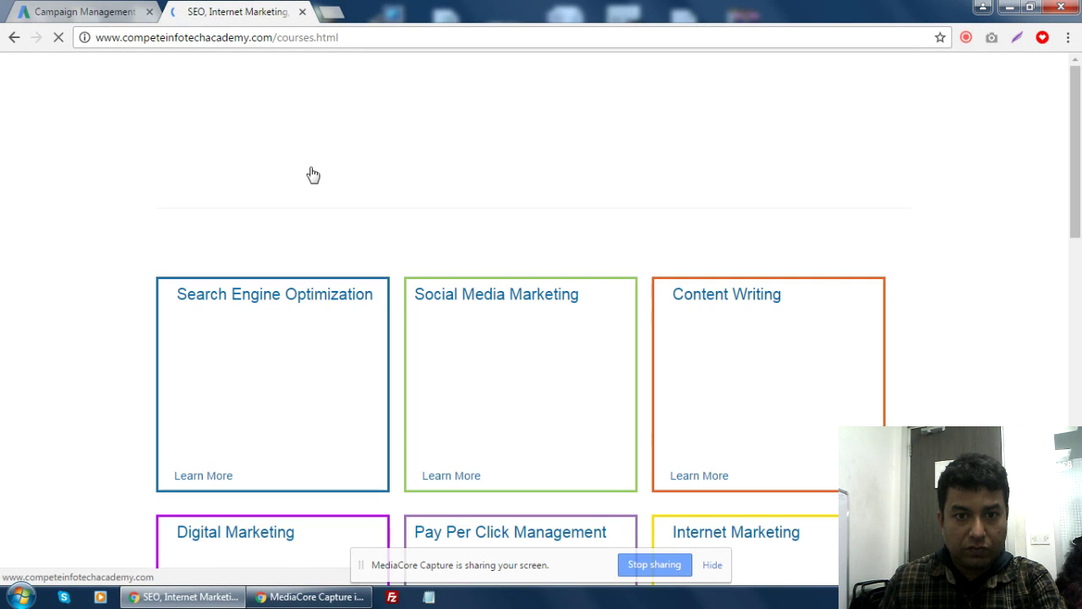
- Open the Digital Marketing course details page, grab its web address, and return to AdWords' landing page field
{"action": "scroll", "coordinate": [246, 363], "scroll_direction": "down", "scroll_amount": 2}
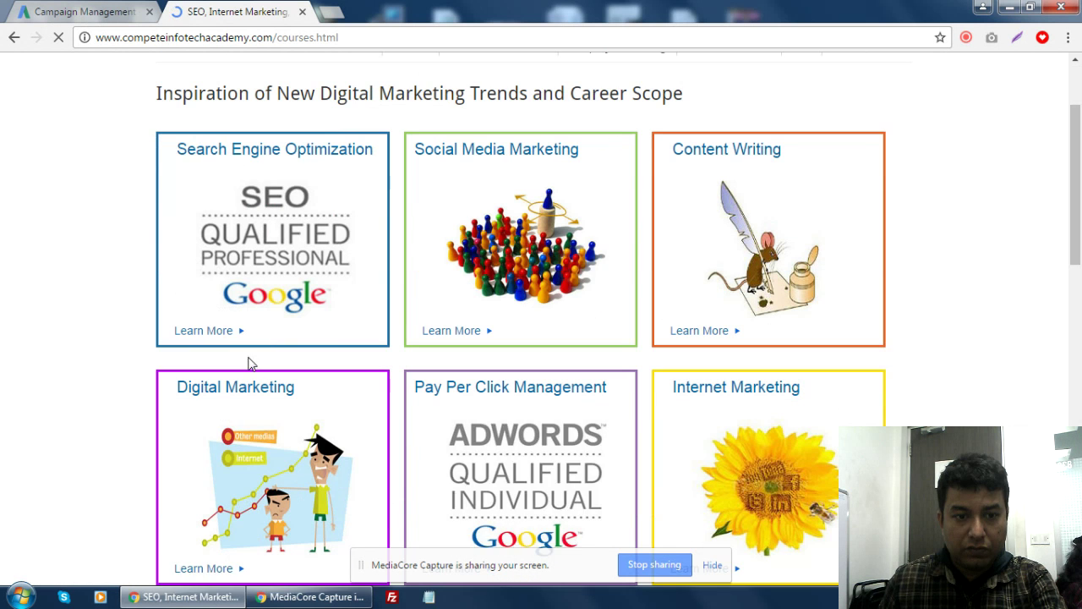
{"action": "left_click", "coordinate": [242, 361]}
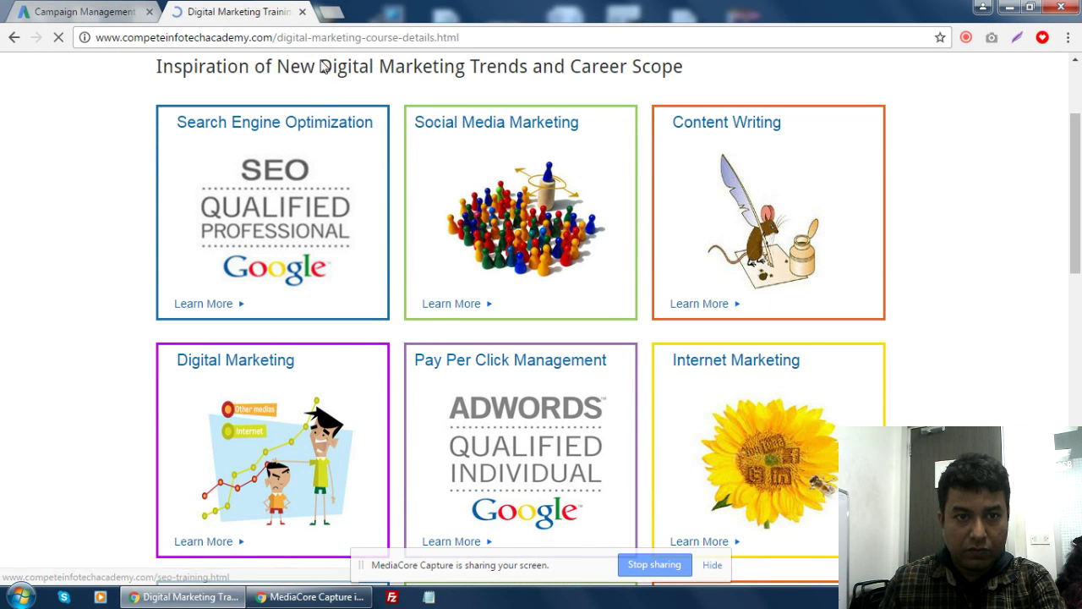
{"action": "left_click", "coordinate": [324, 37]}
{"action": "key", "text": "ctrl+c"}
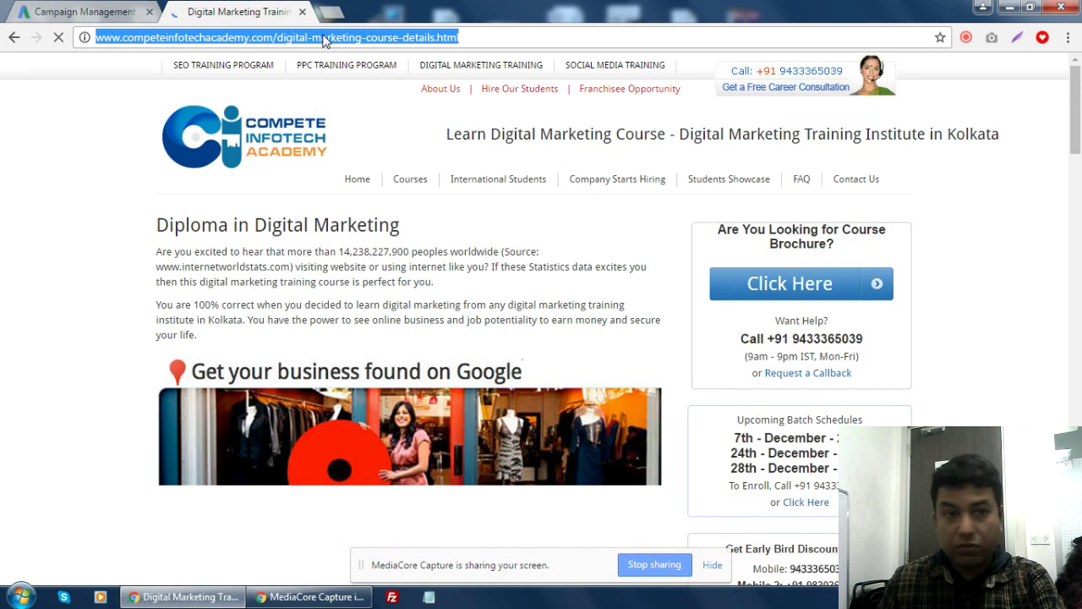
{"action": "left_click", "coordinate": [139, 17]}
{"action": "left_click", "coordinate": [364, 362]}
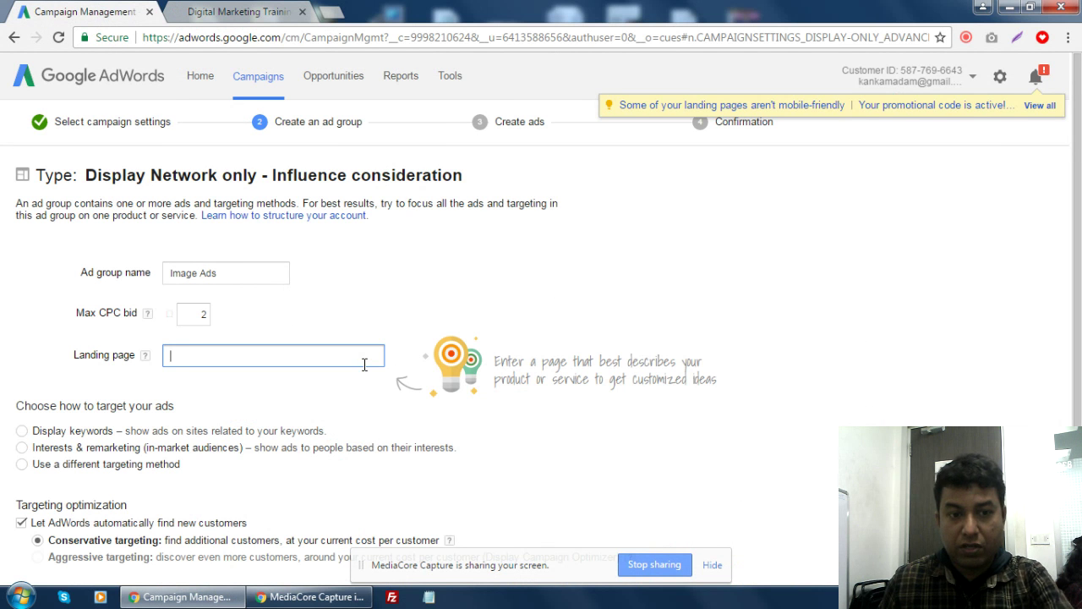
- Paste the Digital Marketing course URL in as the ad group's landing page
{"action": "key", "text": "ctrl+v"}
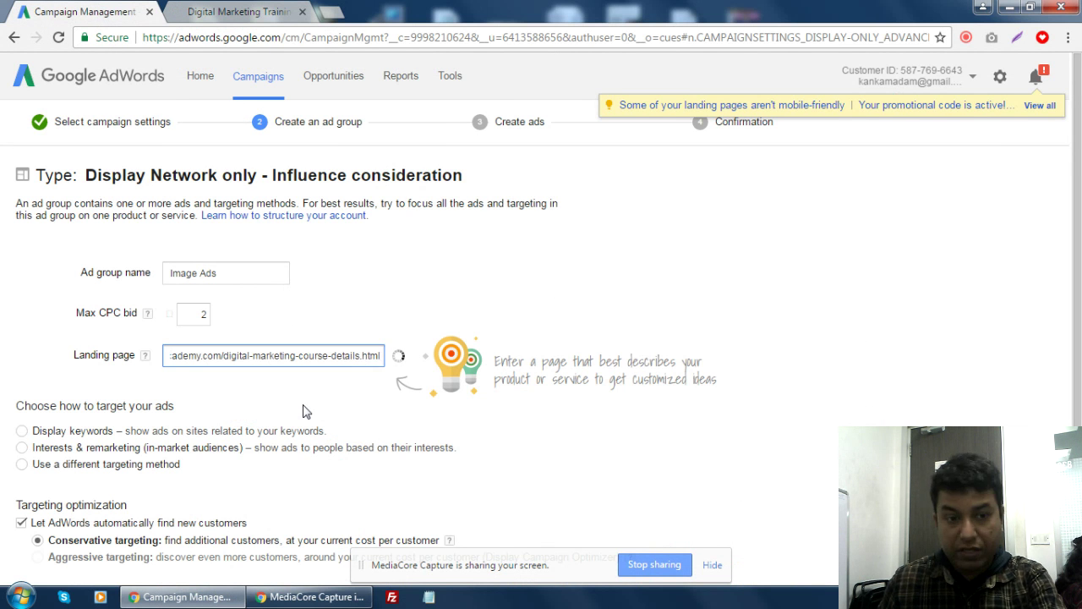
{"action": "left_click", "coordinate": [305, 411]}
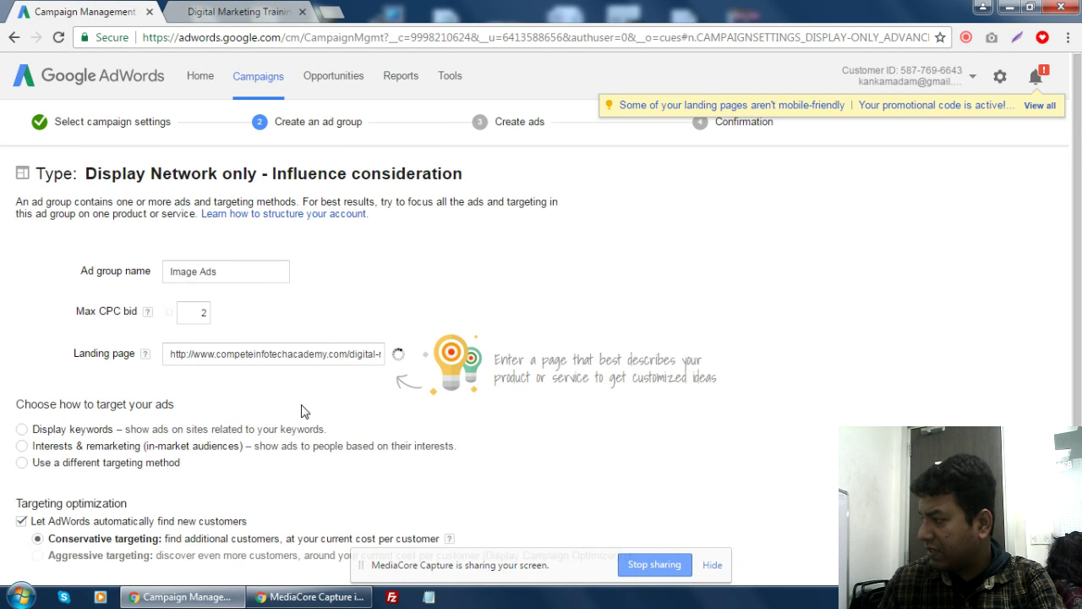
{"action": "scroll", "coordinate": [305, 411], "scroll_direction": "down", "scroll_amount": 2}
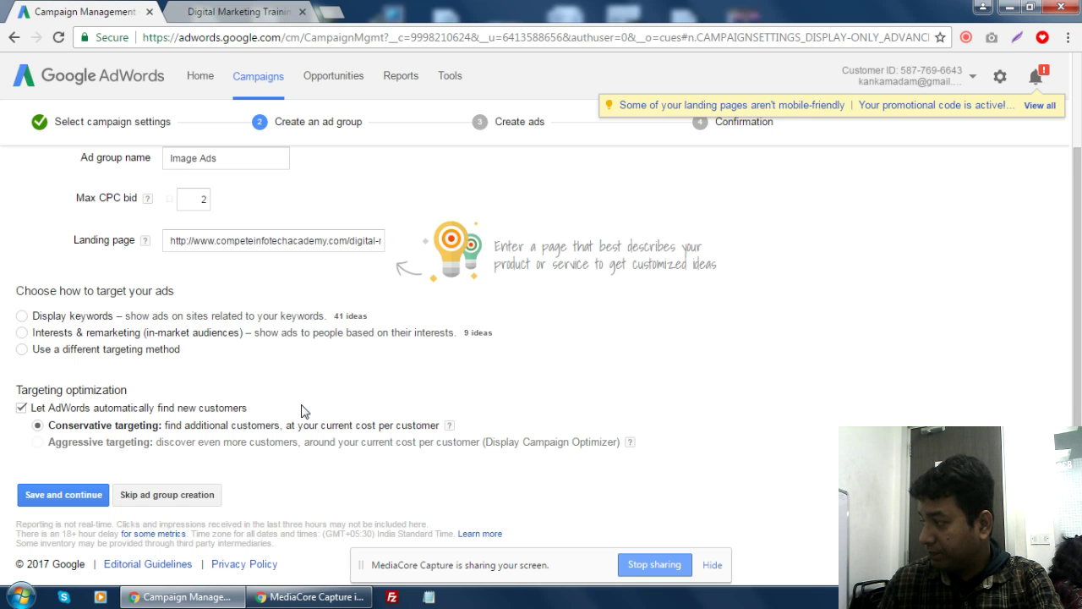
{"action": "left_click", "coordinate": [332, 12]}
- Load seohub.co in a new tab, which shows 404 Not Found, then go back to the AdWords tab
{"action": "type", "text": "se"}
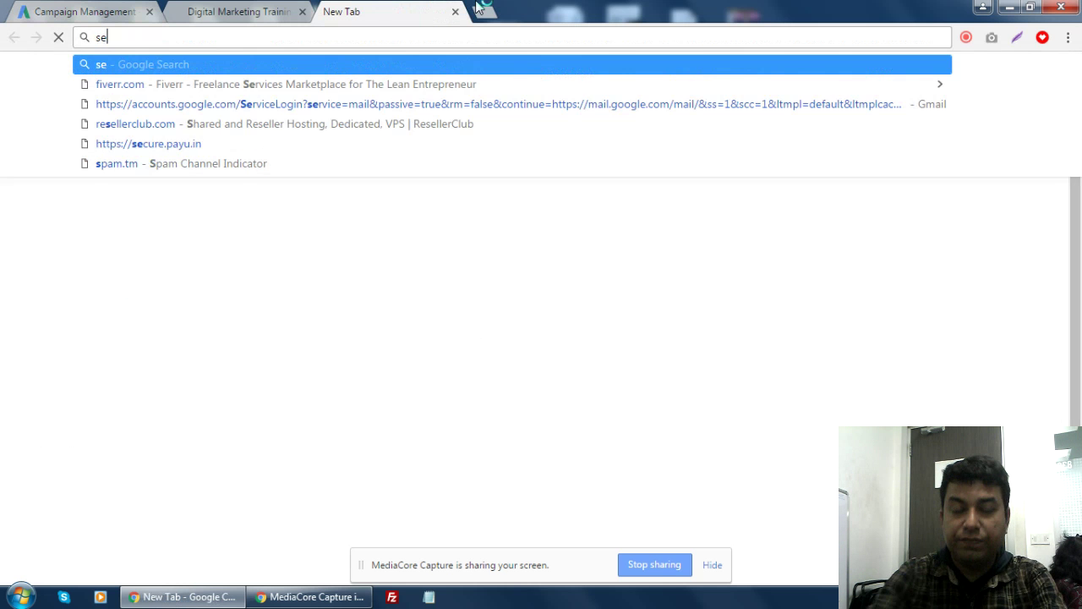
{"action": "type", "text": "ohyb"}
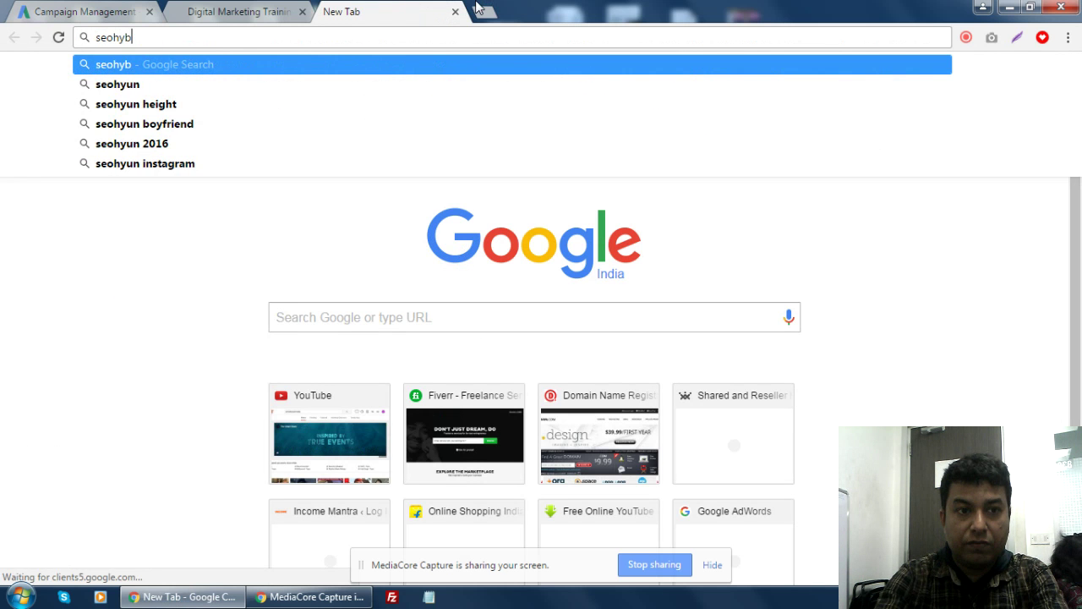
{"action": "key", "text": "BackSpace"}
{"action": "key", "text": "BackSpace"}
{"action": "type", "text": "ub"}
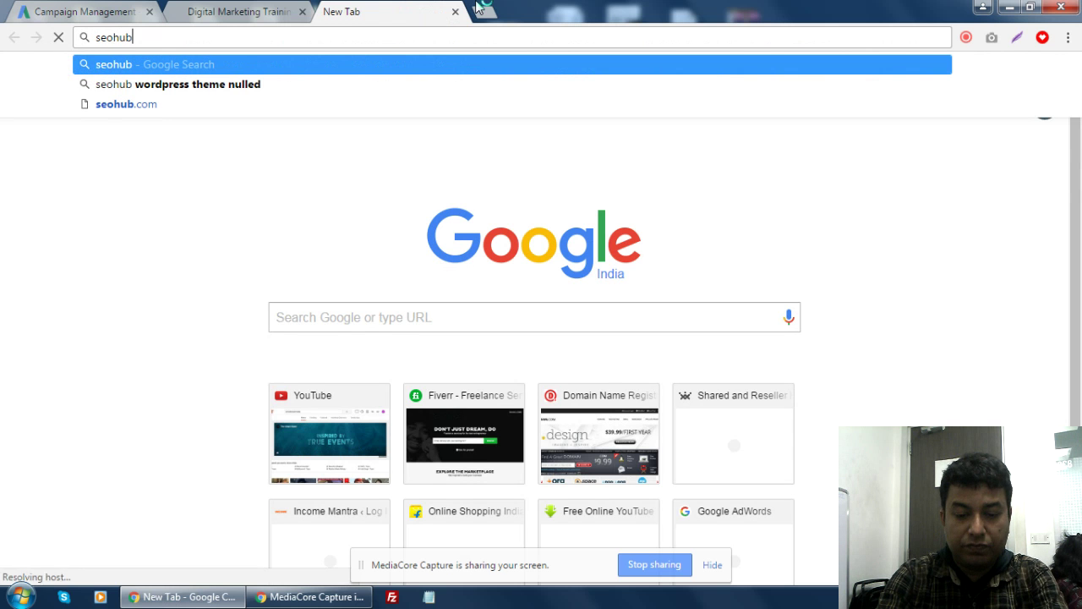
{"action": "type", "text": ".co"}
{"action": "key", "text": "Return"}
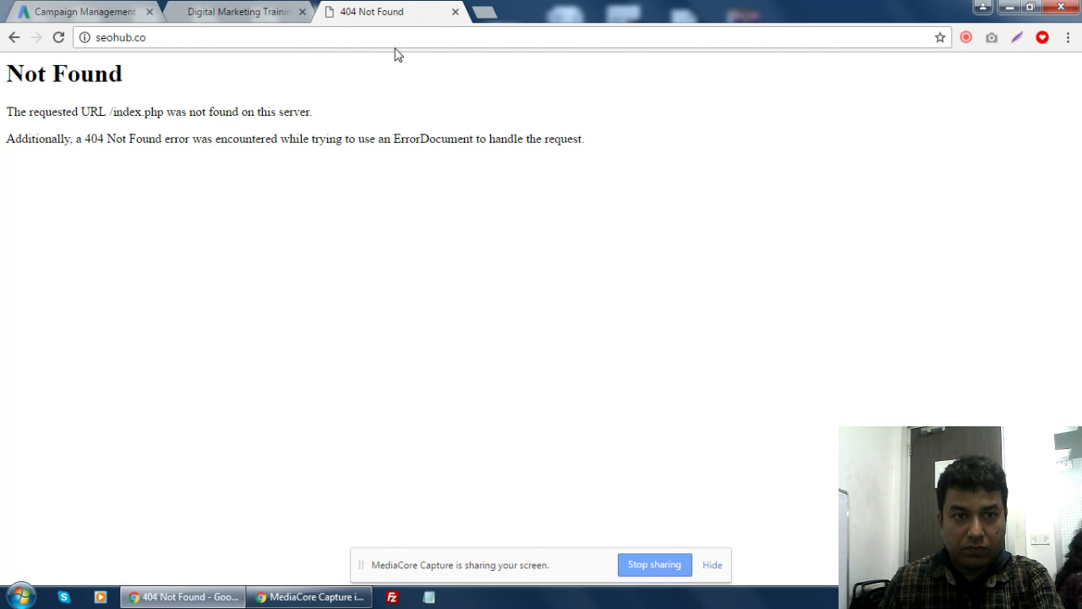
{"action": "left_click", "coordinate": [238, 15]}
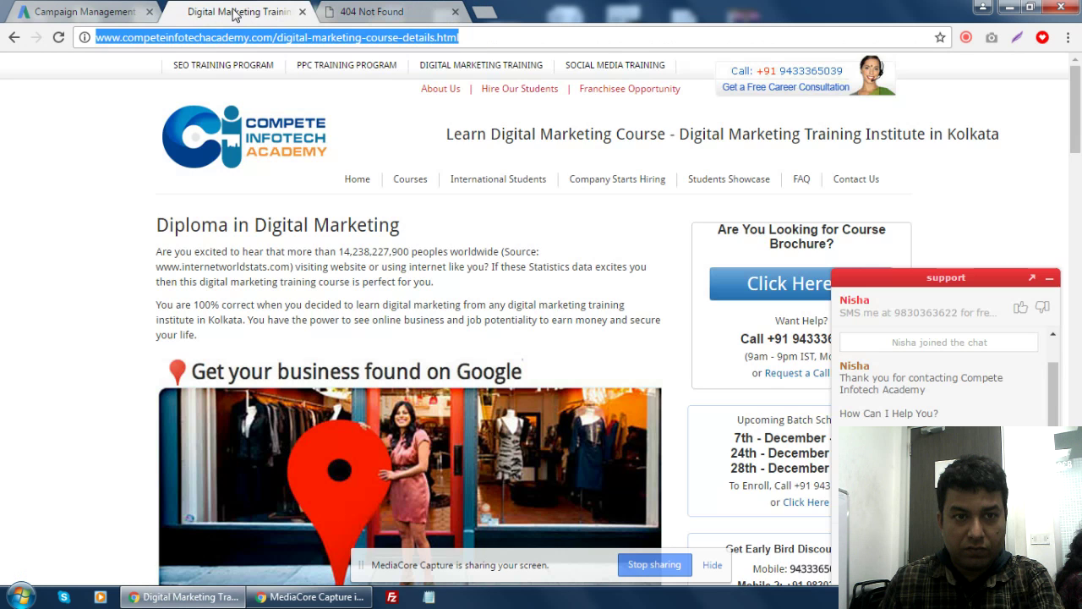
{"action": "left_click", "coordinate": [110, 11]}
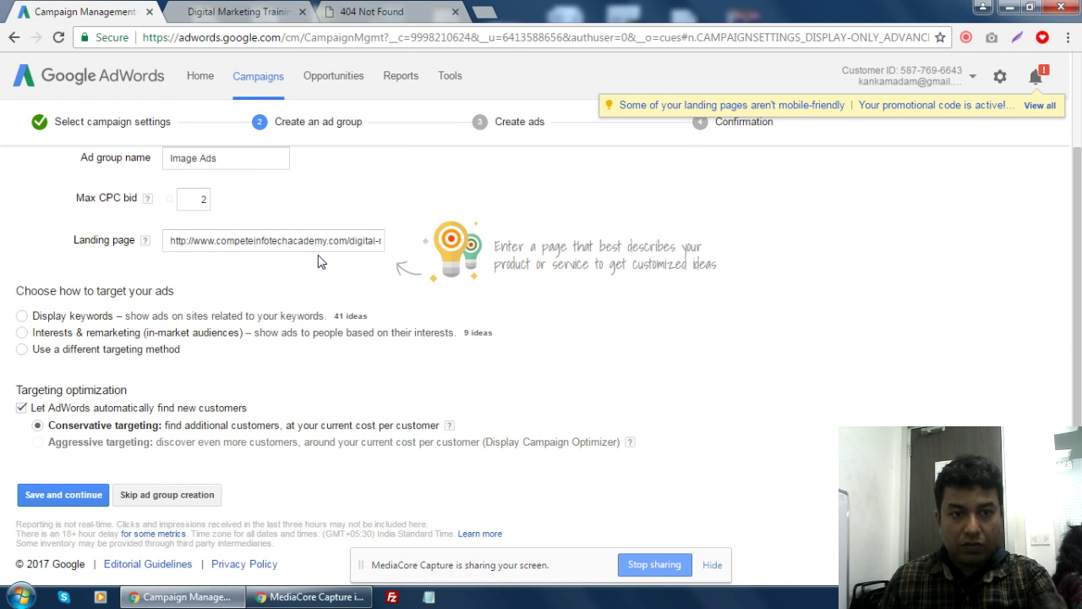
- Check the landing page URL and choose Display keywords as the targeting method
{"action": "left_click_drag", "start_coordinate": [342, 243], "coordinate": [493, 242]}
{"action": "left_click", "coordinate": [311, 301]}
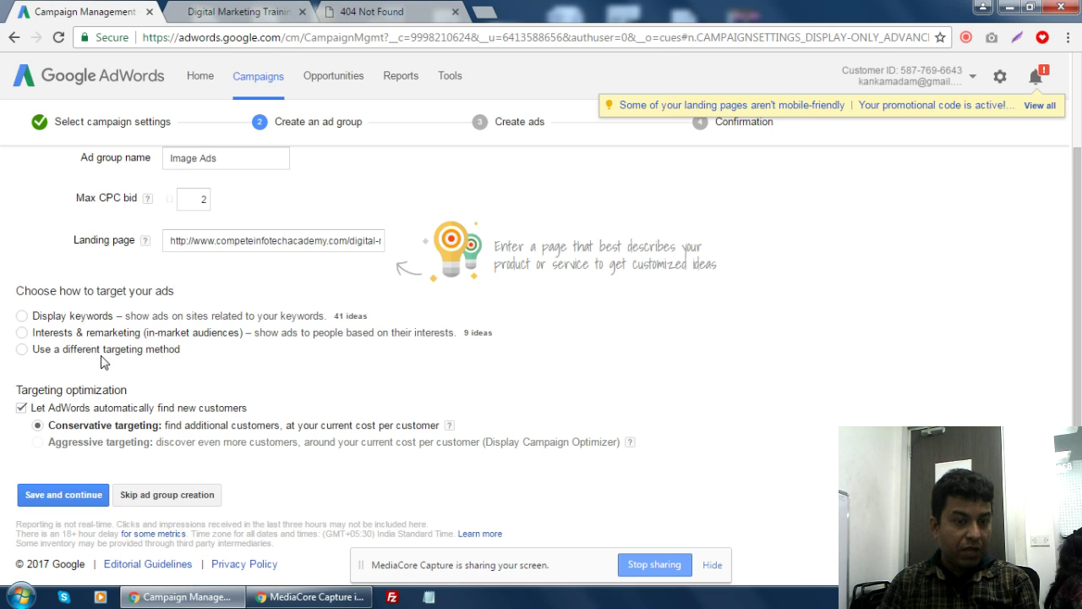
{"action": "left_click", "coordinate": [22, 316]}
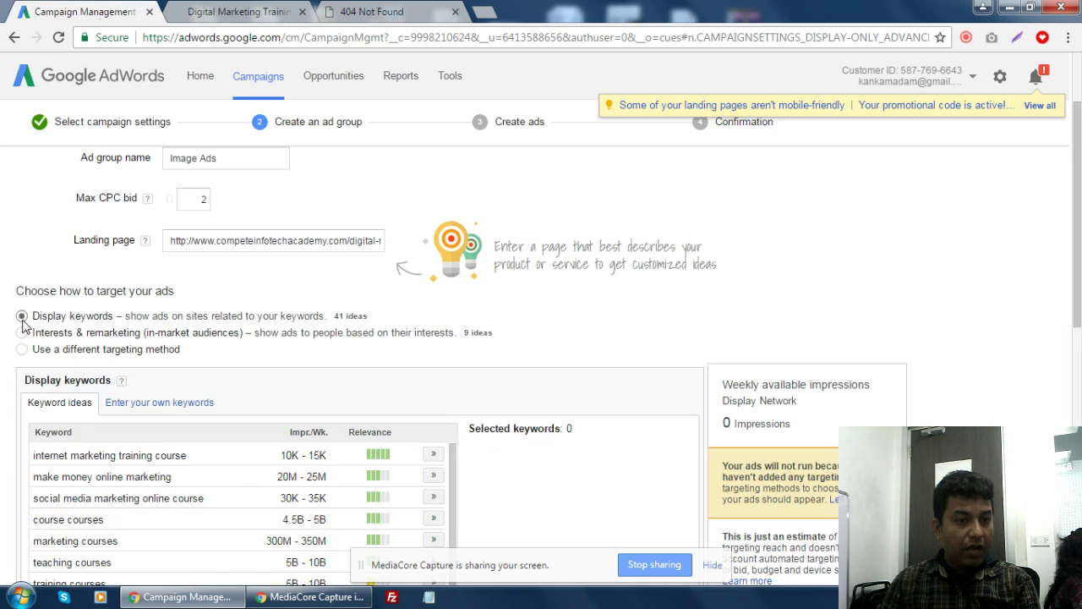
- Add internet marketing training course, social media marketing online course and internet marketing online course as keywords
{"action": "scroll", "coordinate": [608, 418], "scroll_direction": "down", "scroll_amount": 2}
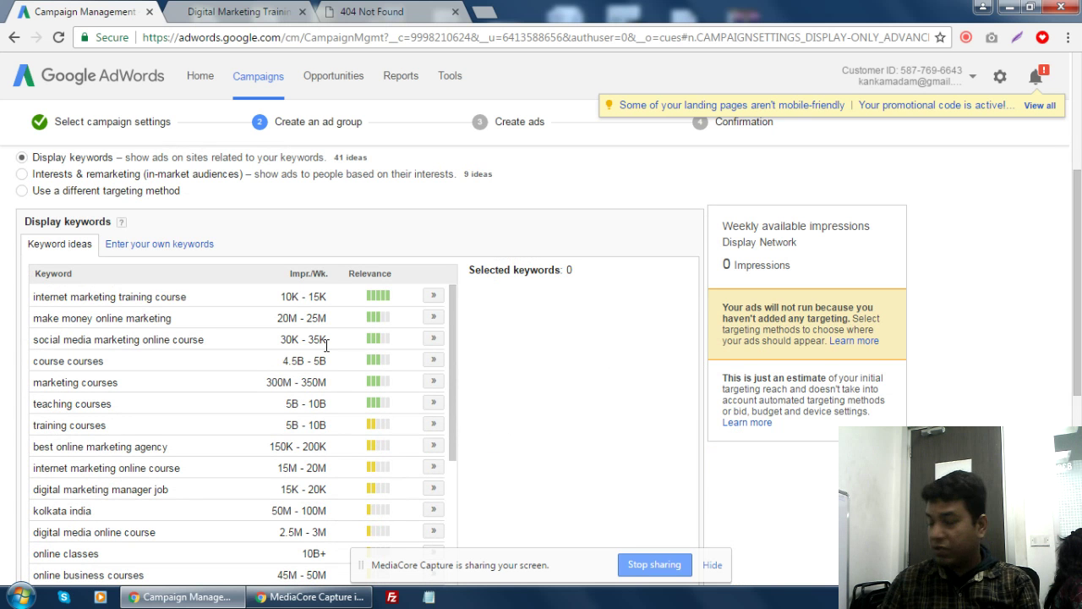
{"action": "left_click", "coordinate": [434, 295]}
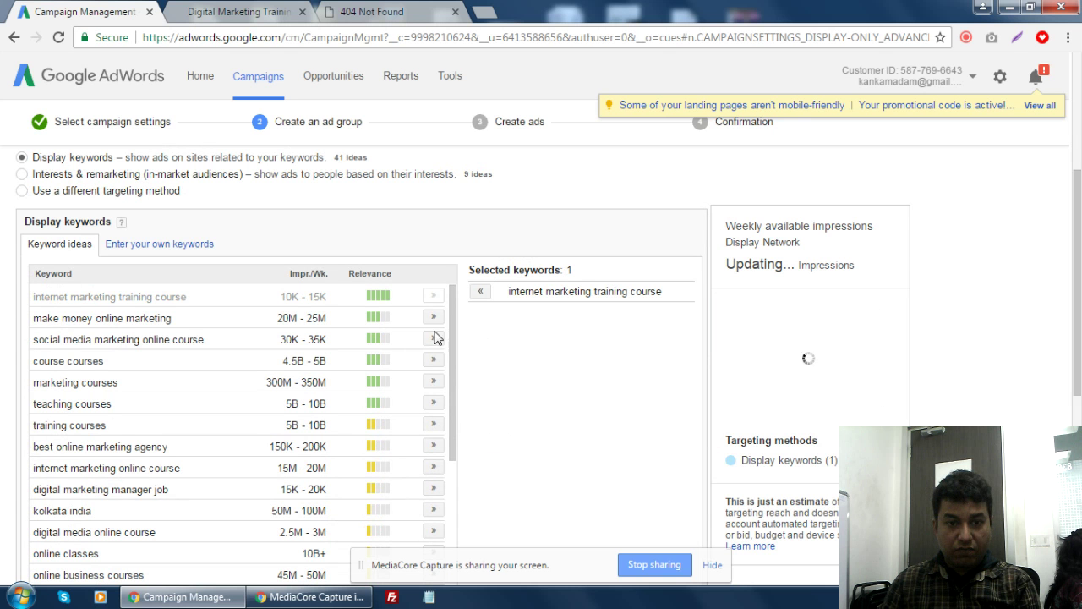
{"action": "left_click", "coordinate": [434, 338]}
{"action": "scroll", "coordinate": [450, 439], "scroll_direction": "down", "scroll_amount": 1}
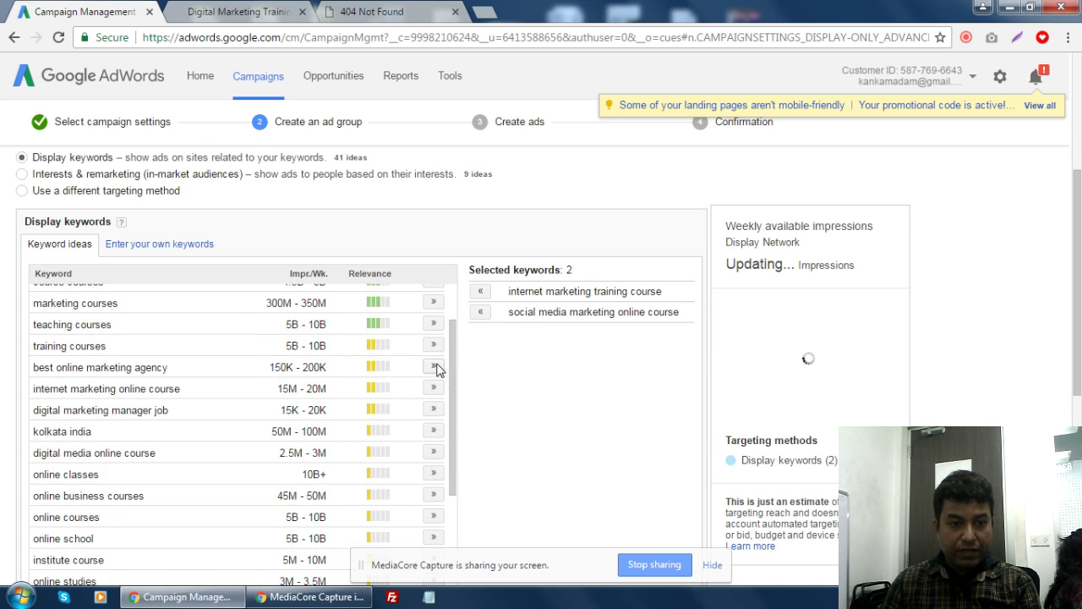
{"action": "left_click", "coordinate": [434, 387]}
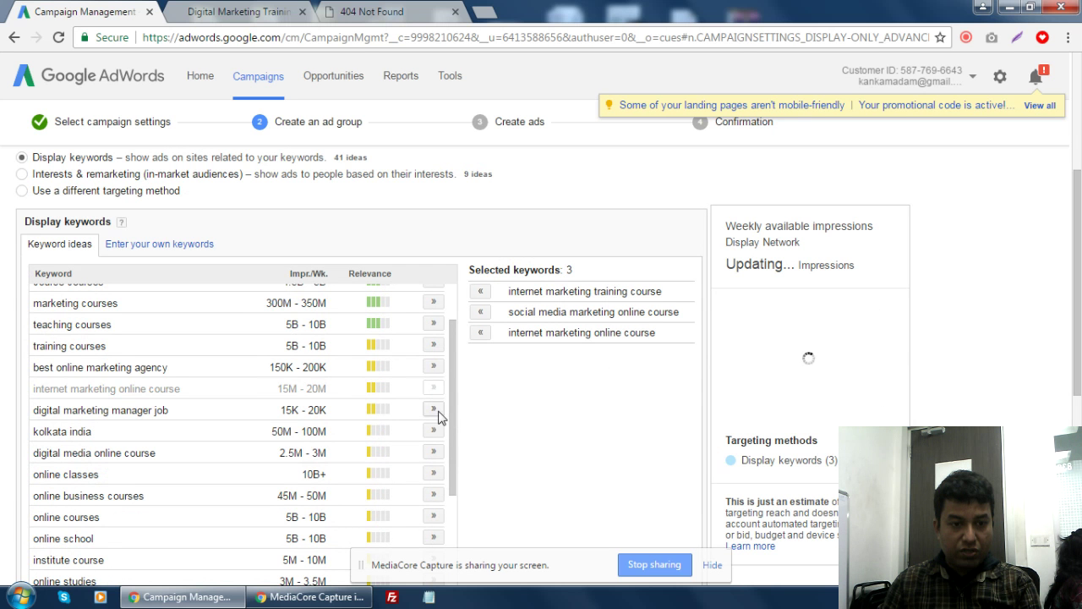
- Add online business courses and digital media online course, then switch to entering own keywords
{"action": "scroll", "coordinate": [438, 425], "scroll_direction": "down", "scroll_amount": 2}
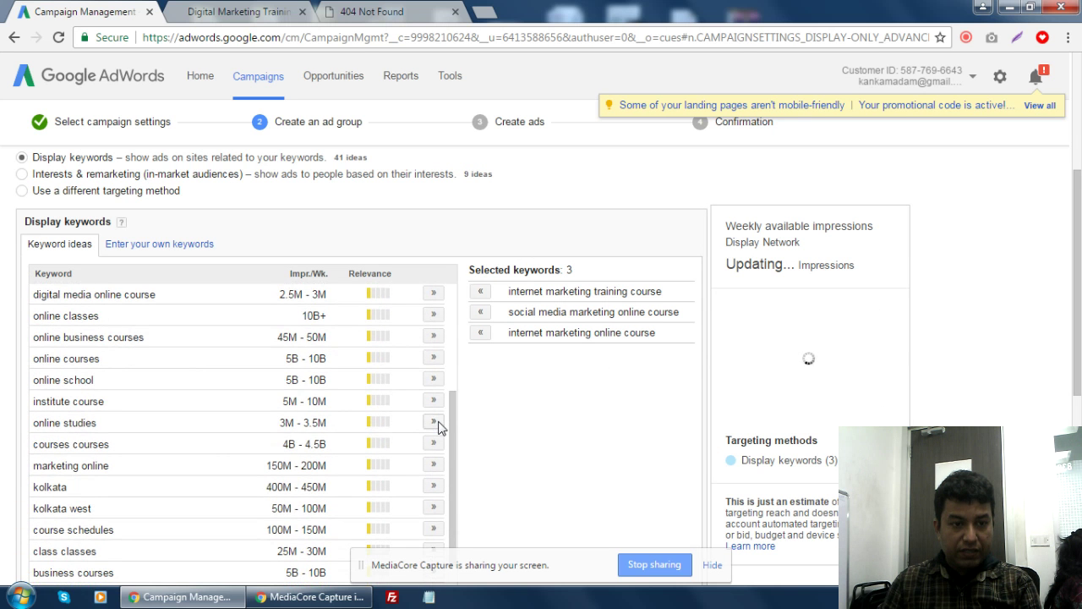
{"action": "scroll", "coordinate": [397, 355], "scroll_direction": "down", "scroll_amount": 1}
{"action": "scroll", "coordinate": [411, 362], "scroll_direction": "up", "scroll_amount": 2}
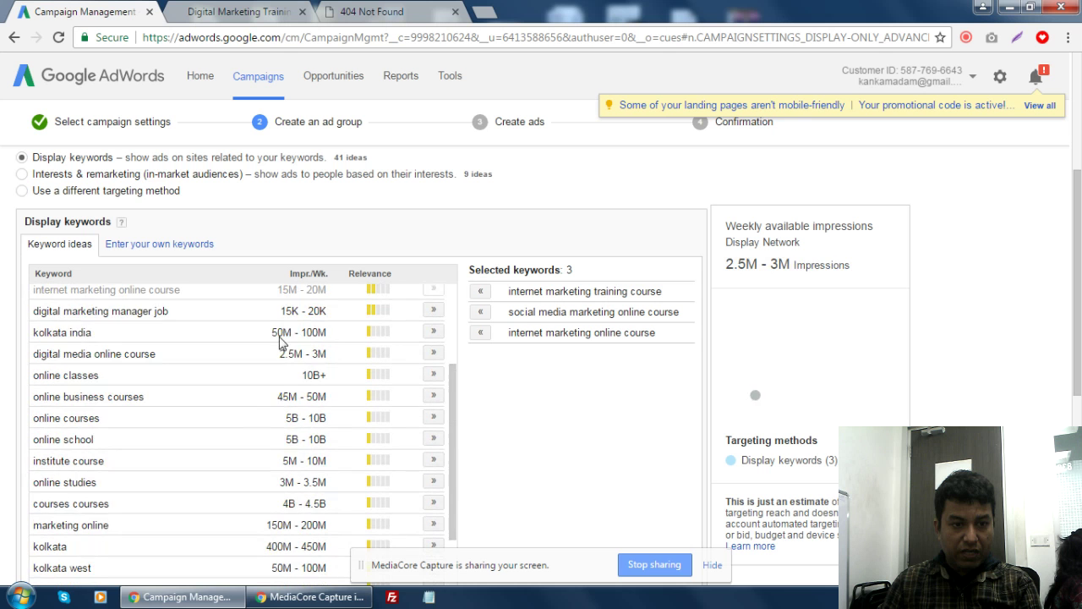
{"action": "scroll", "coordinate": [281, 338], "scroll_direction": "down", "scroll_amount": 1}
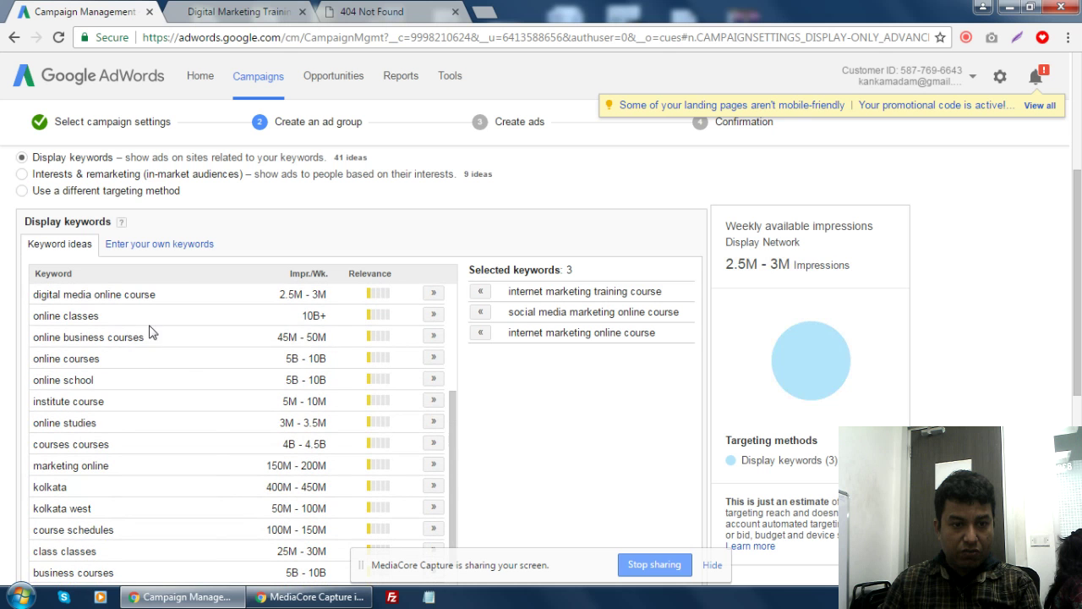
{"action": "left_click", "coordinate": [433, 337]}
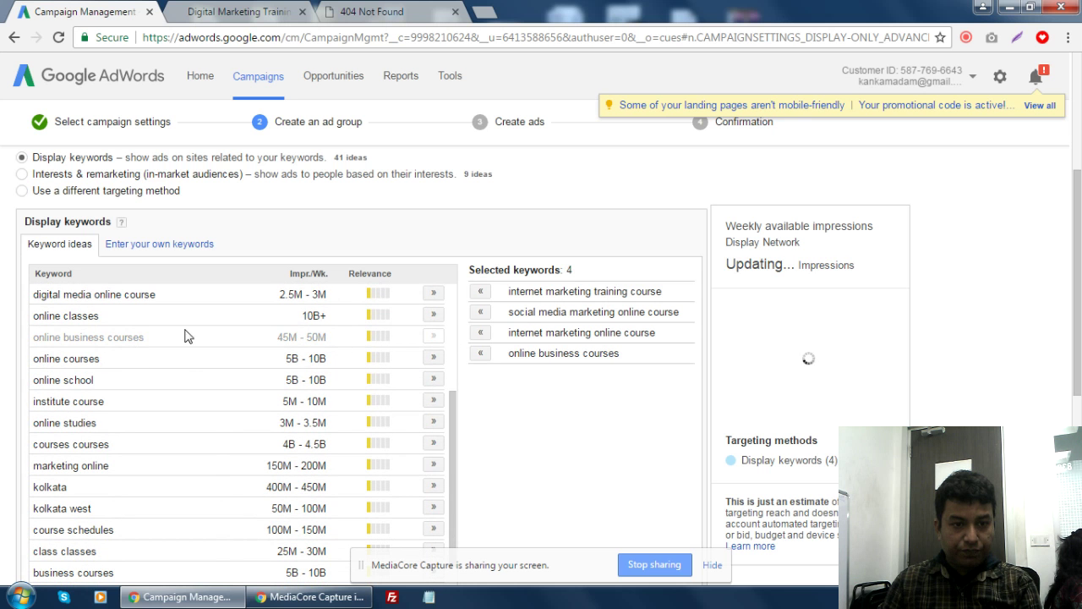
{"action": "left_click", "coordinate": [434, 293]}
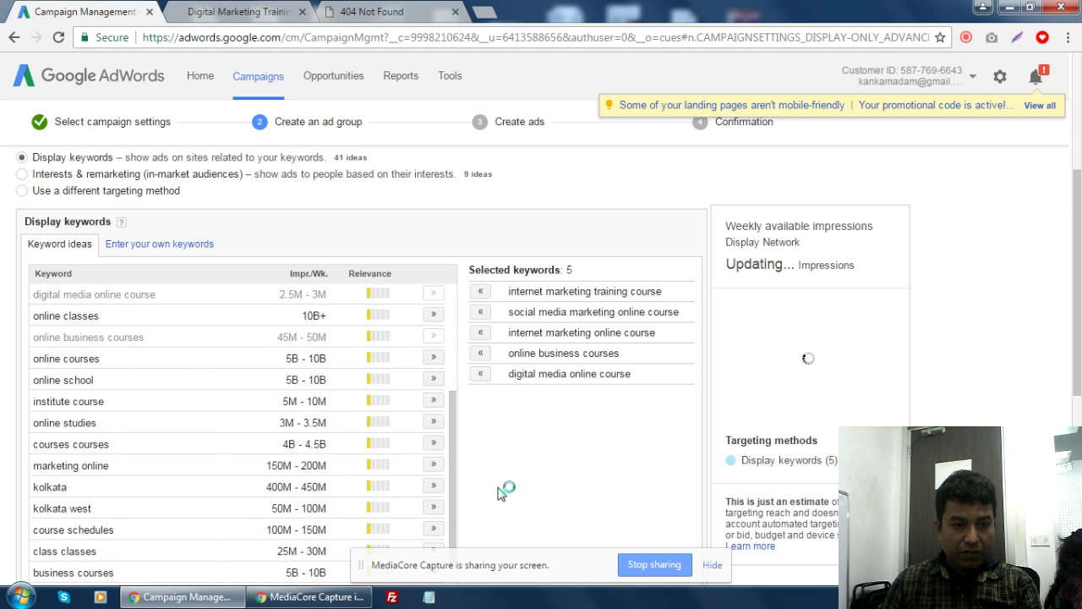
{"action": "scroll", "coordinate": [477, 481], "scroll_direction": "down", "scroll_amount": 1}
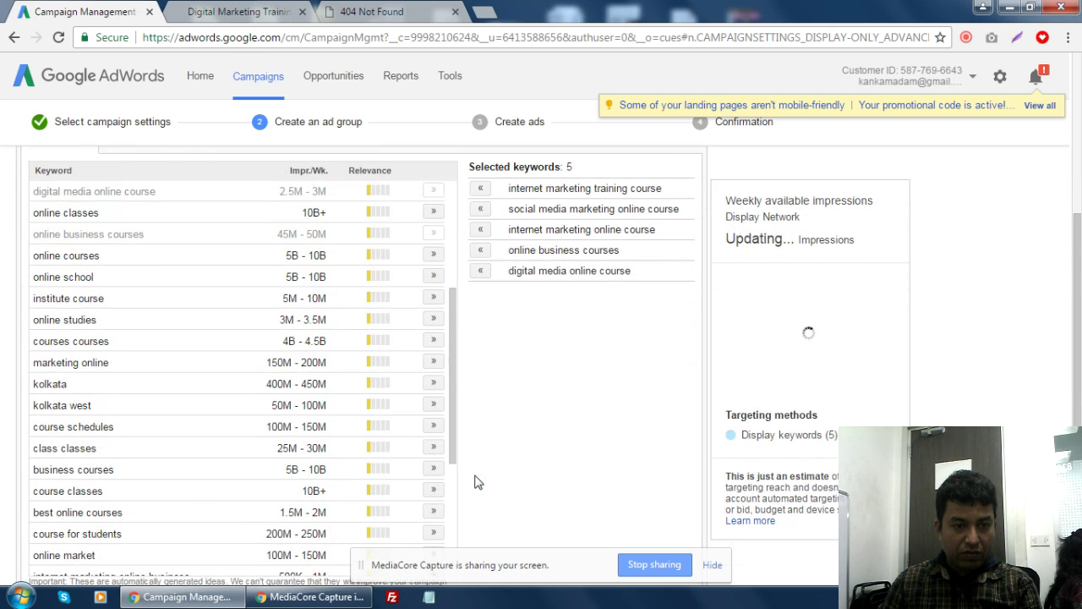
{"action": "scroll", "coordinate": [476, 482], "scroll_direction": "down", "scroll_amount": 2}
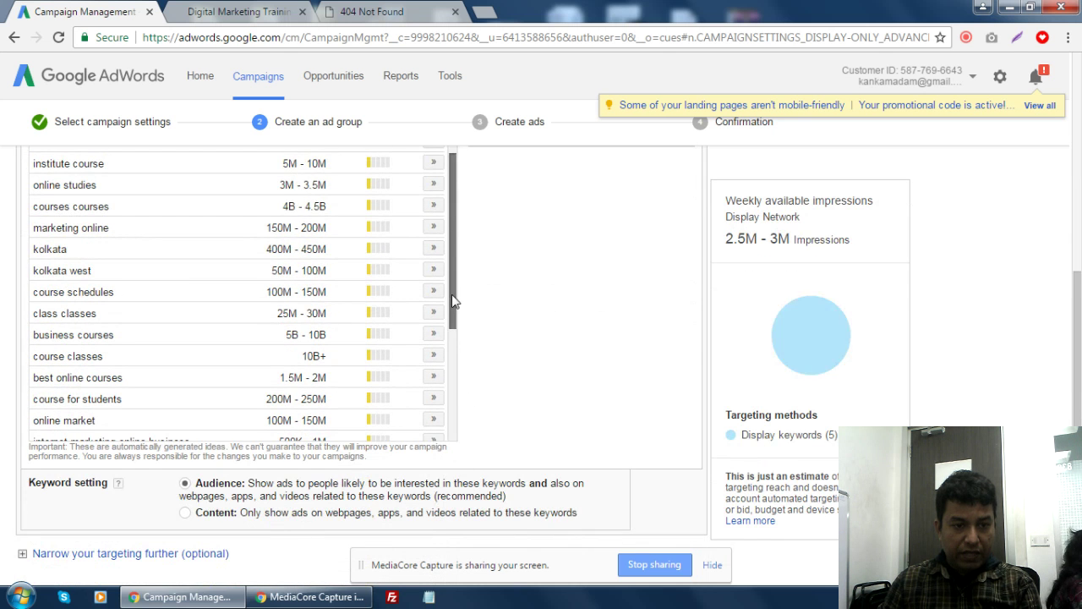
{"action": "left_click_drag", "start_coordinate": [452, 294], "coordinate": [466, 423]}
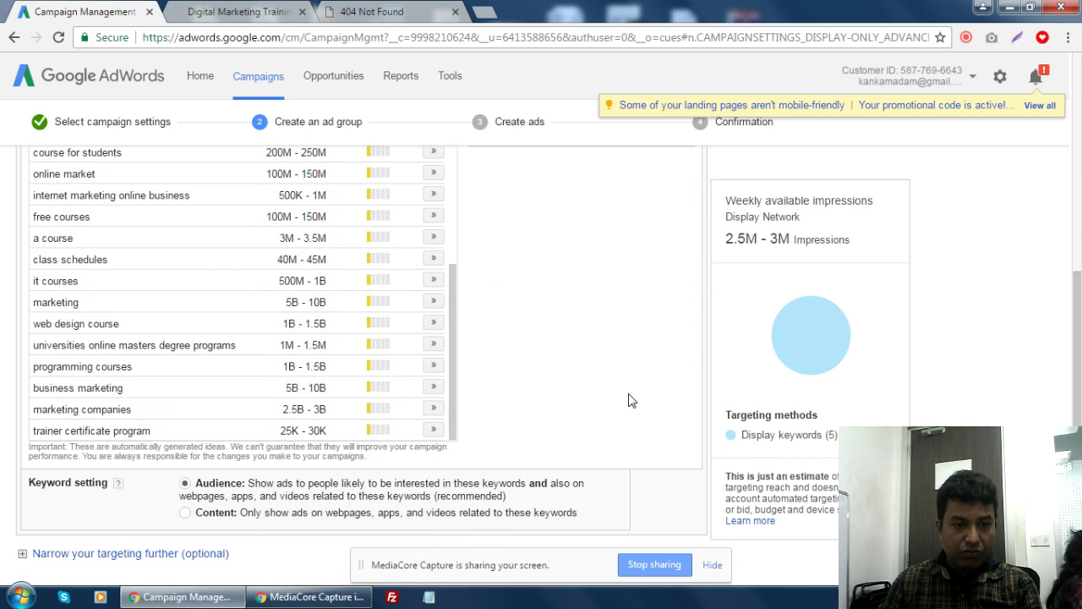
{"action": "scroll", "coordinate": [628, 400], "scroll_direction": "up", "scroll_amount": 3}
{"action": "left_click", "coordinate": [145, 245]}
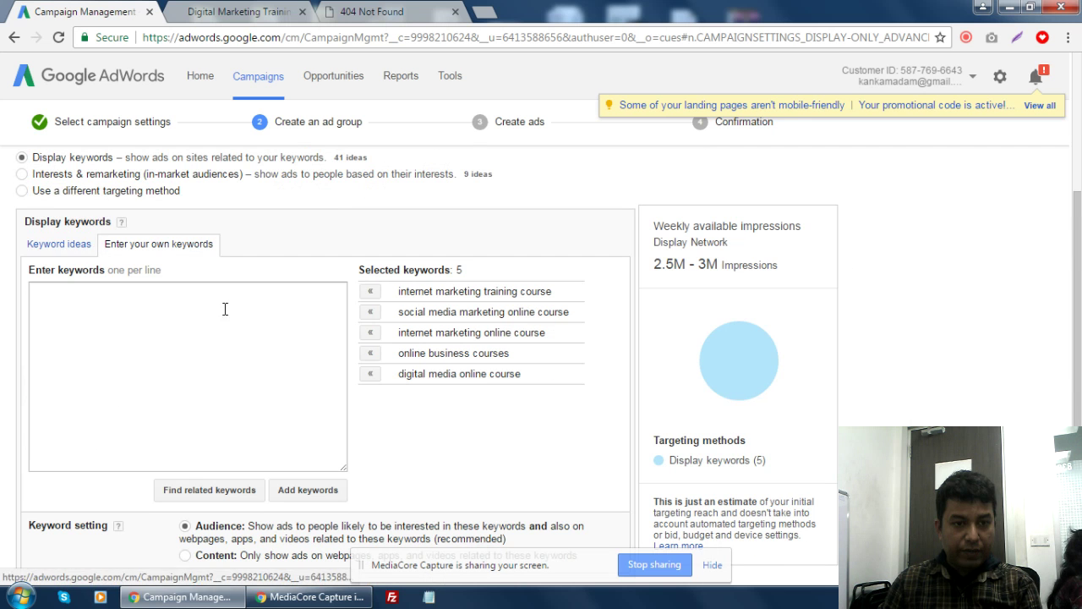
- Type 'digital marketing training' as the first keyword, fixing the misspelled 'amrketing'
{"action": "left_click", "coordinate": [190, 331]}
{"action": "type", "text": "d"}
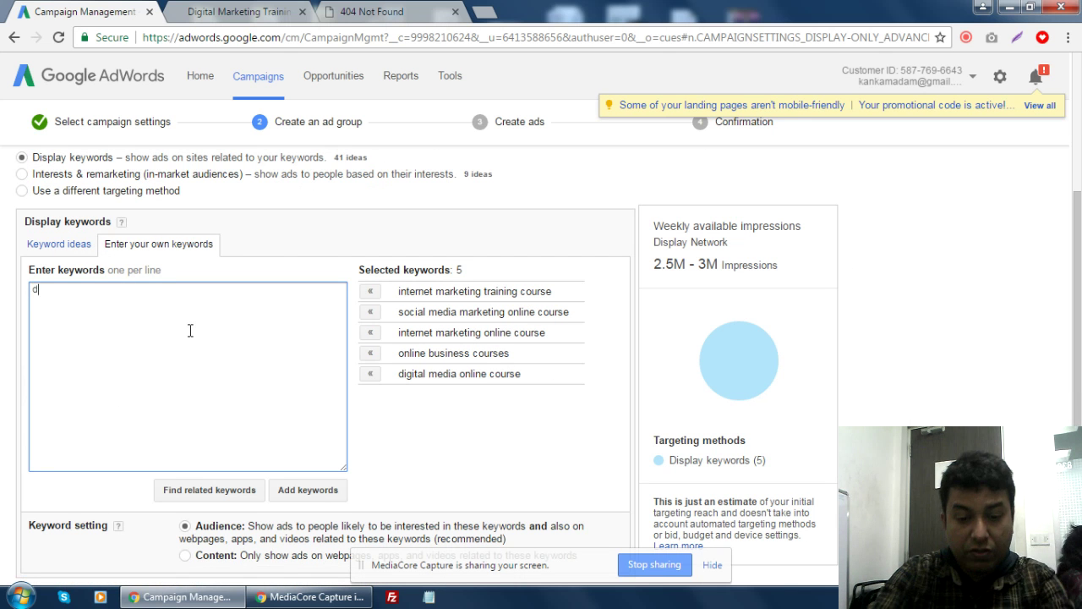
{"action": "type", "text": "igi"}
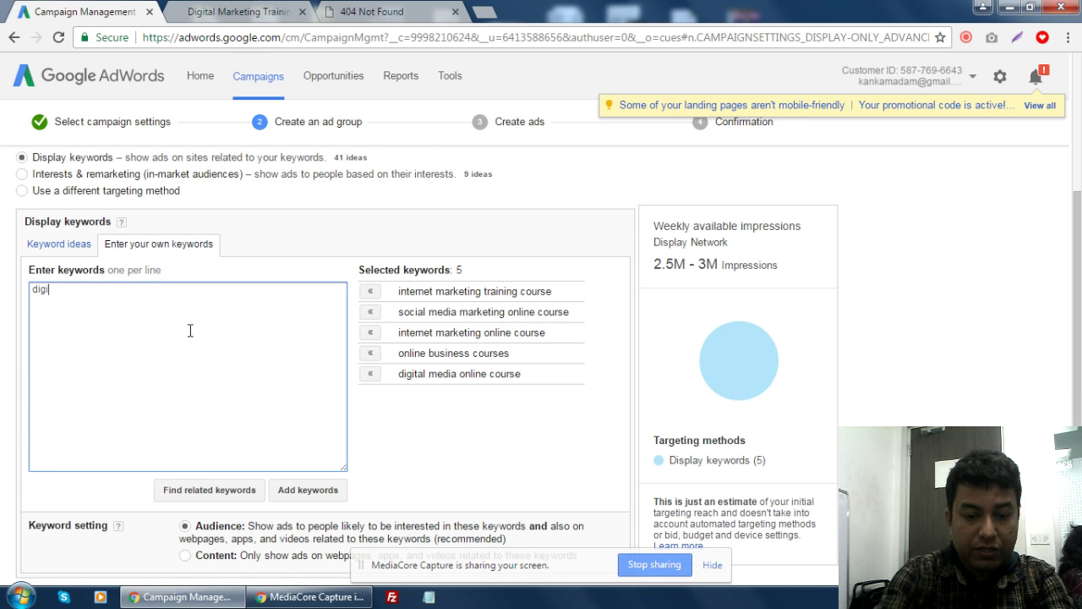
{"action": "type", "text": "tal amrketing "}
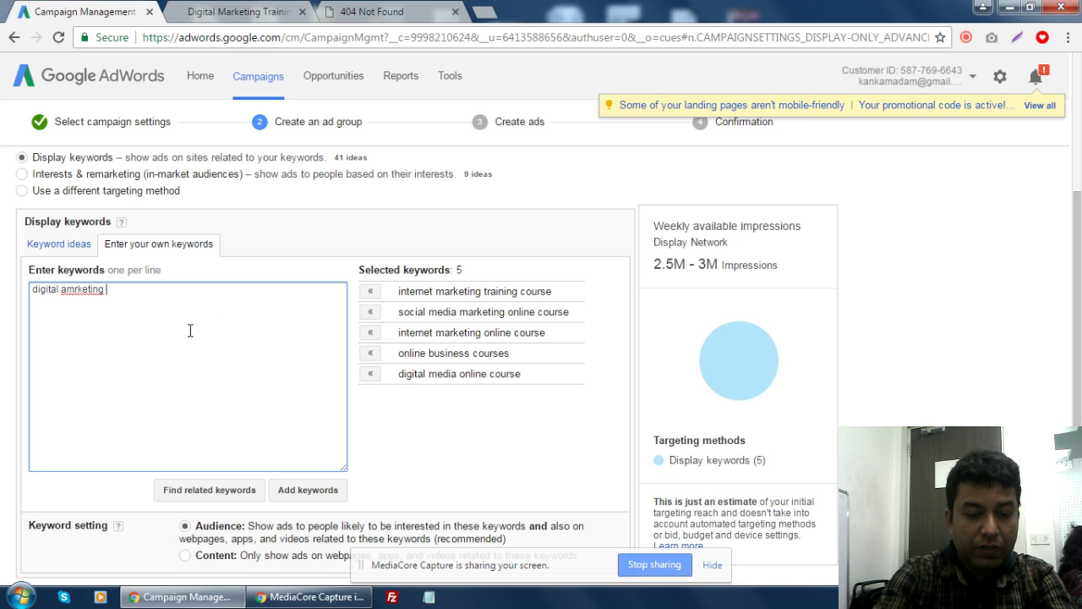
{"action": "type", "text": "trainin"}
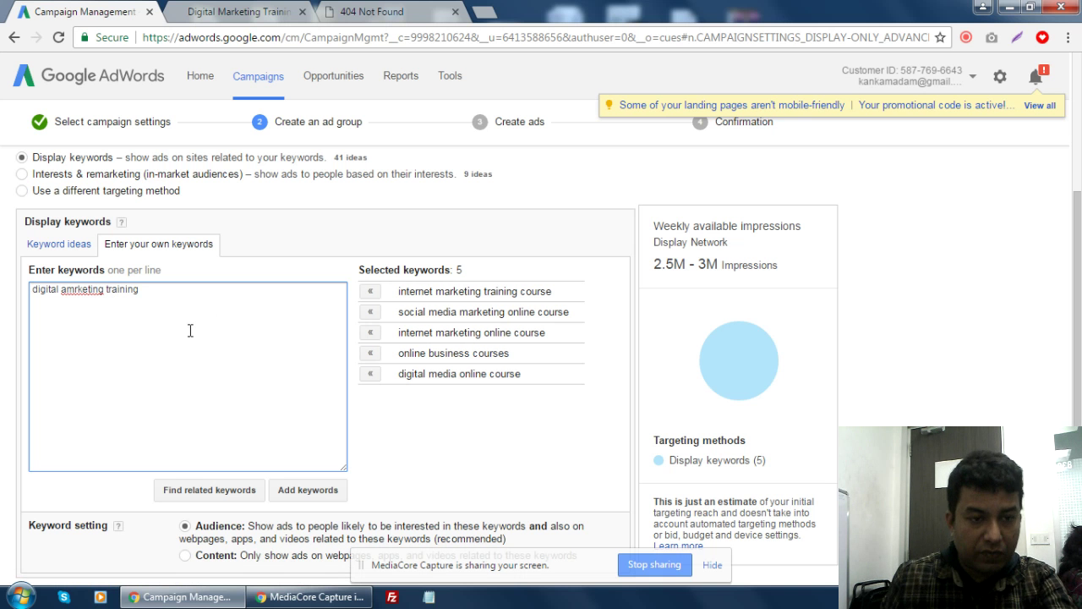
{"action": "type", "text": "g"}
{"action": "key", "text": "Return"}
{"action": "right_click", "coordinate": [88, 292]}
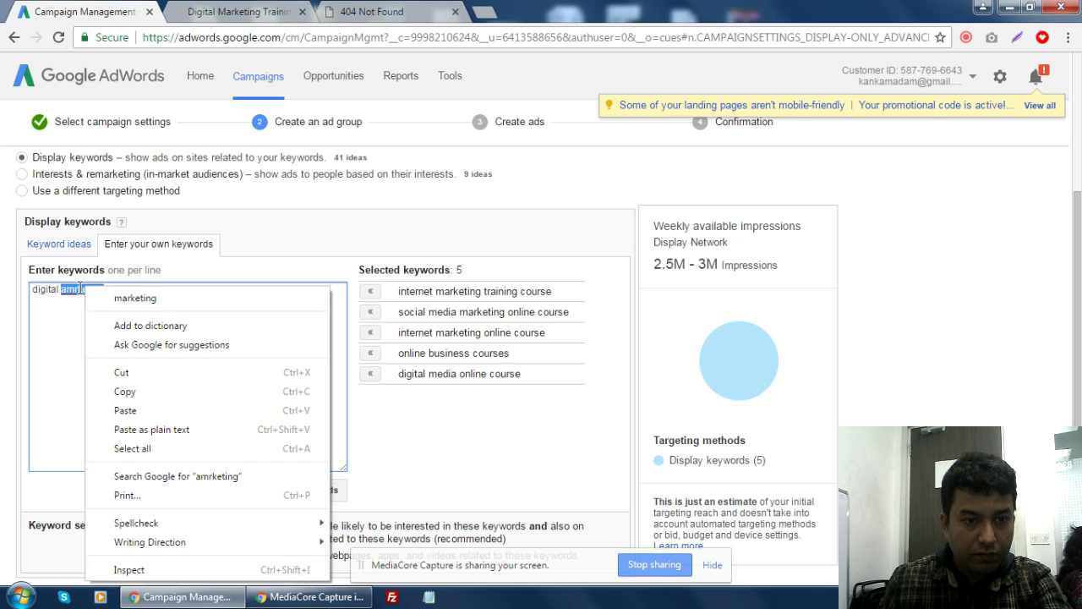
{"action": "left_click", "coordinate": [136, 297]}
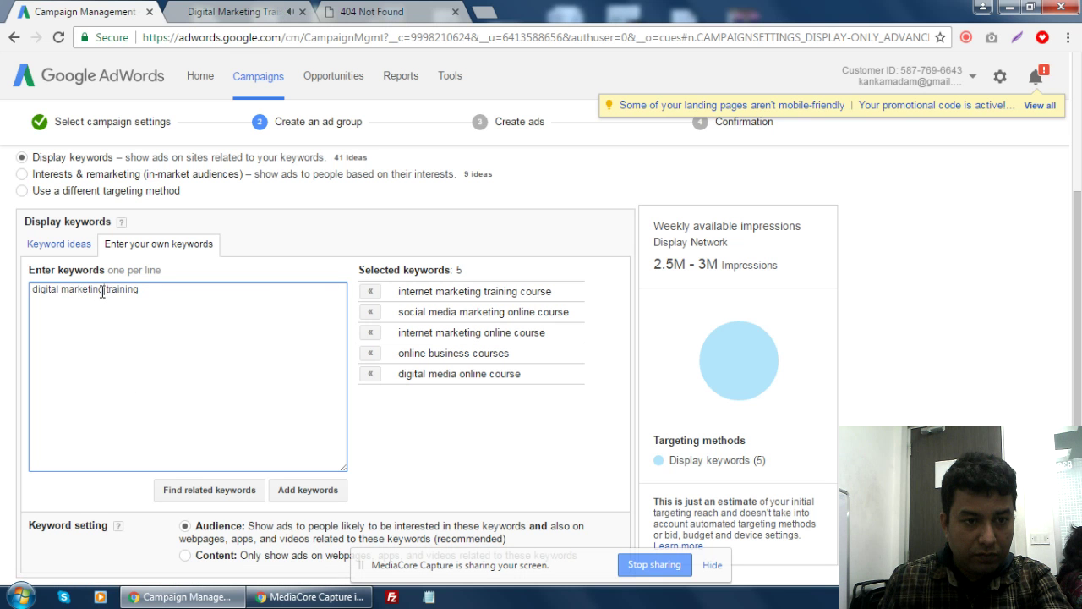
{"action": "double_click", "coordinate": [96, 292]}
{"action": "left_click", "coordinate": [101, 295]}
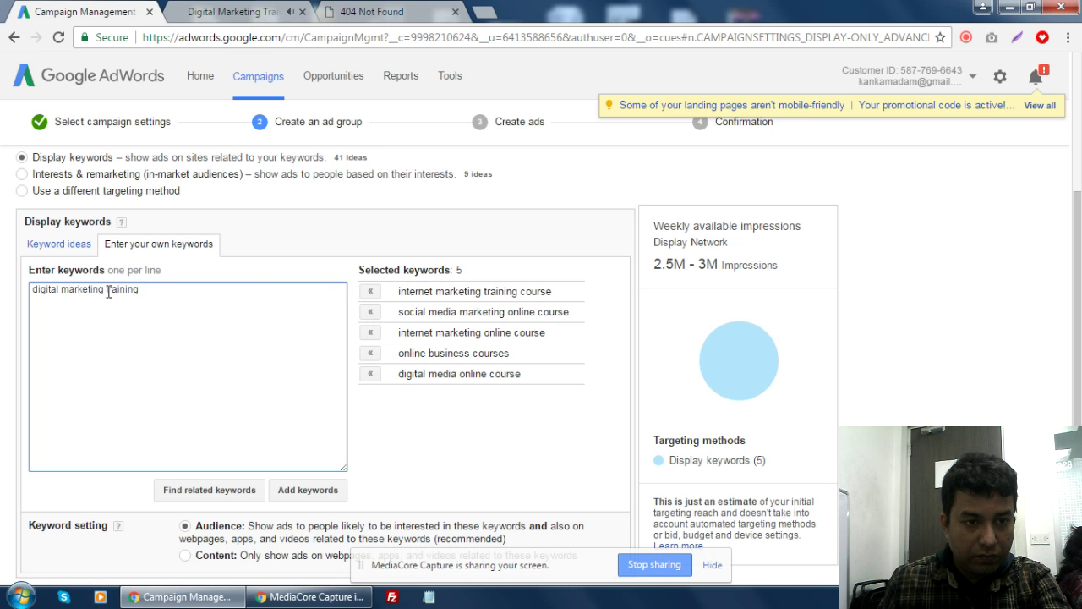
{"action": "left_click_drag", "start_coordinate": [104, 291], "coordinate": [2, 294]}
{"action": "key", "text": "ctrl+c"}
- Fill in the remaining digital marketing keywords one per line, ending with 'learn digital marketing'
{"action": "left_click", "coordinate": [87, 303]}
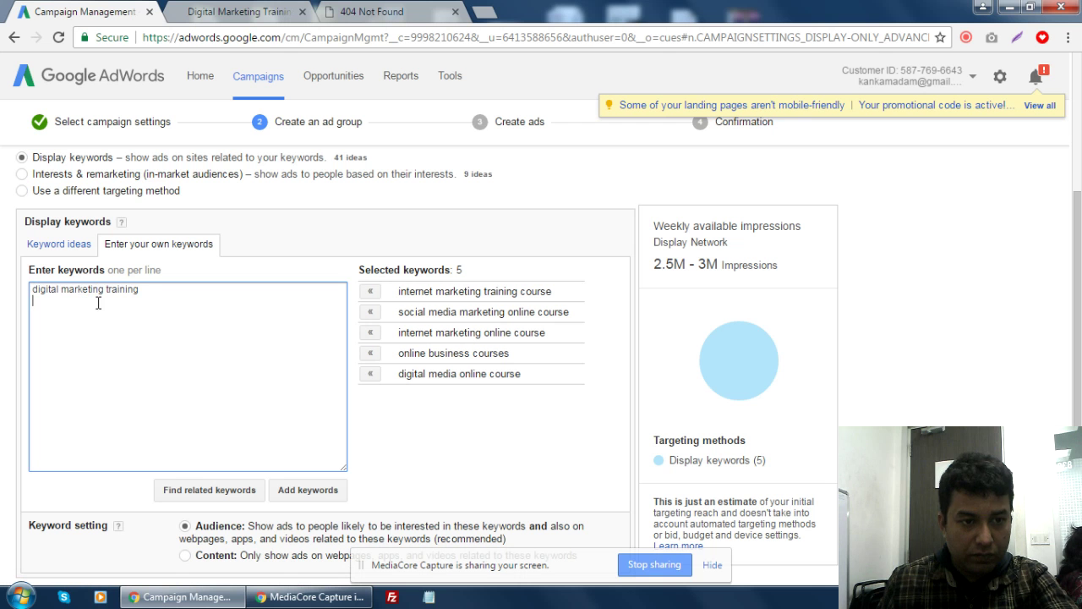
{"action": "key", "text": "ctrl+v"}
{"action": "type", "text": "cou"}
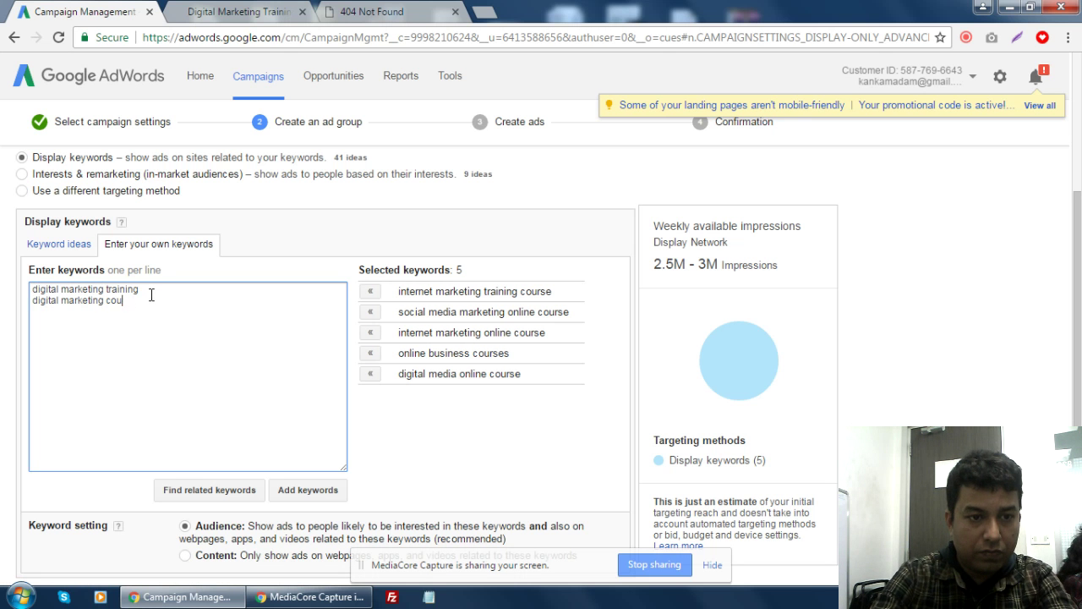
{"action": "key", "text": "ctrl+v"}
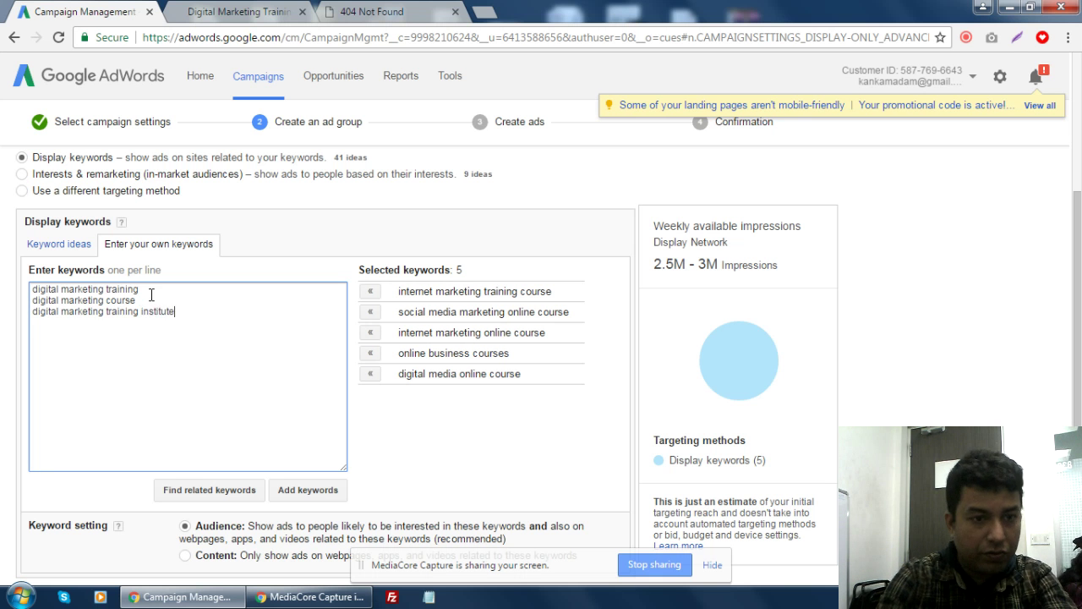
{"action": "key", "text": "Return"}
{"action": "key", "text": "ctrl+v"}
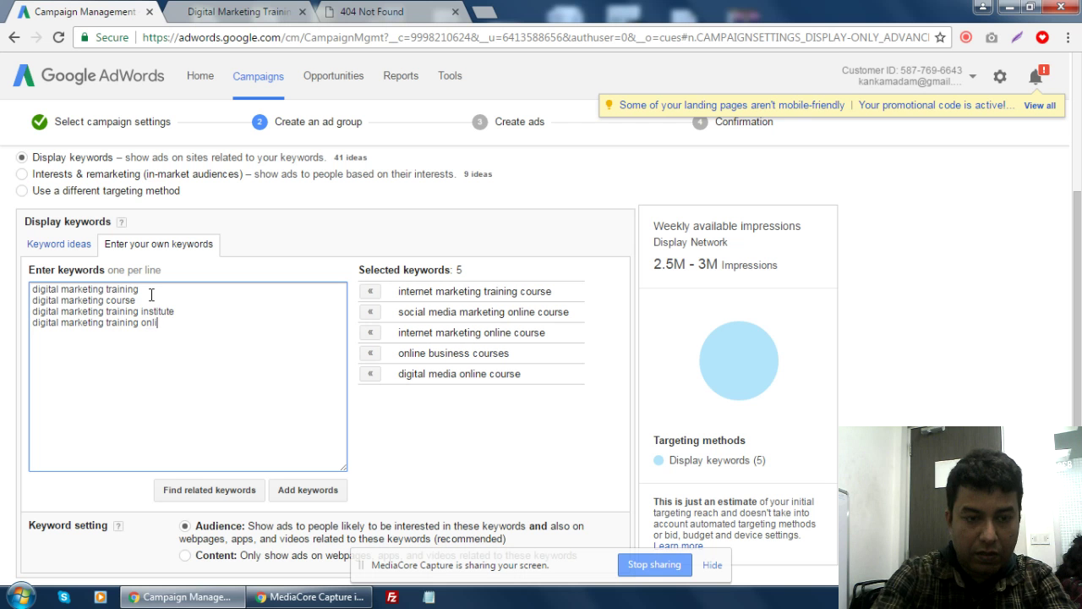
{"action": "type", "text": "digital marketing training online "}
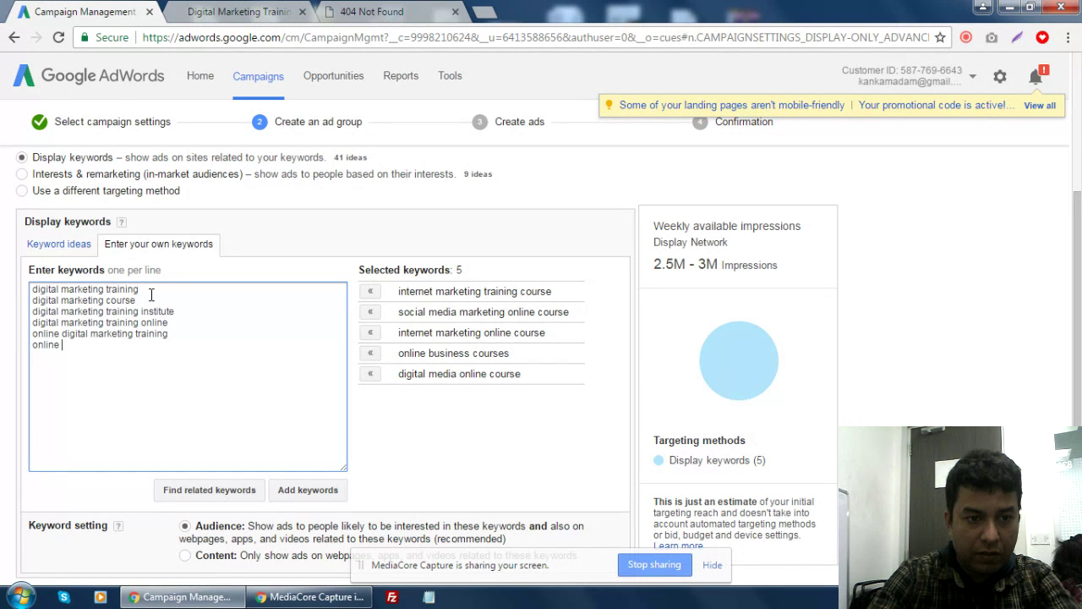
{"action": "type", "text": "digital marketing cours"}
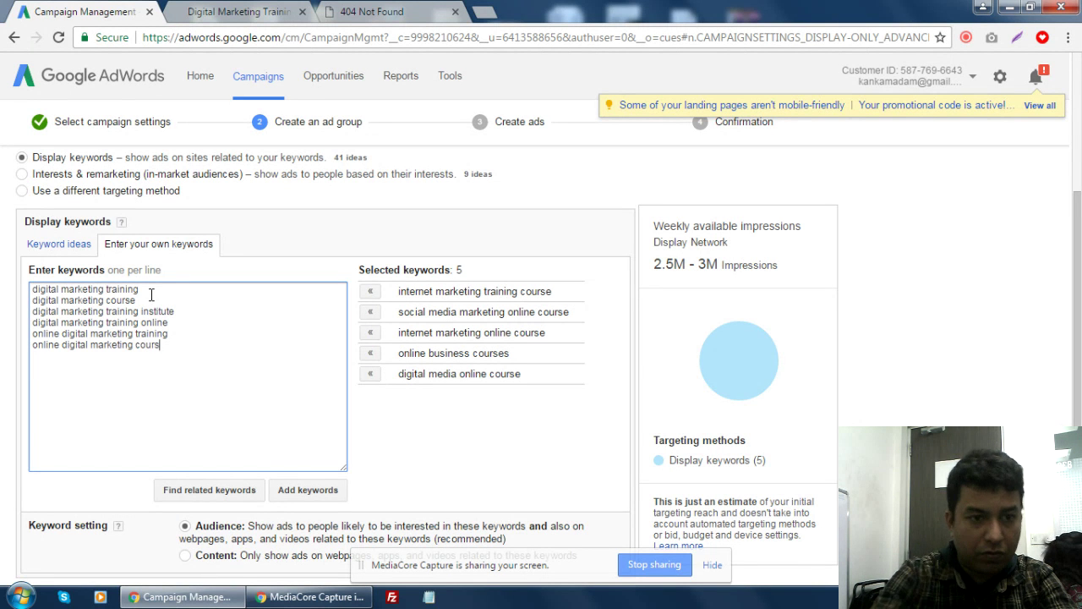
{"action": "type", "text": "e learn "}
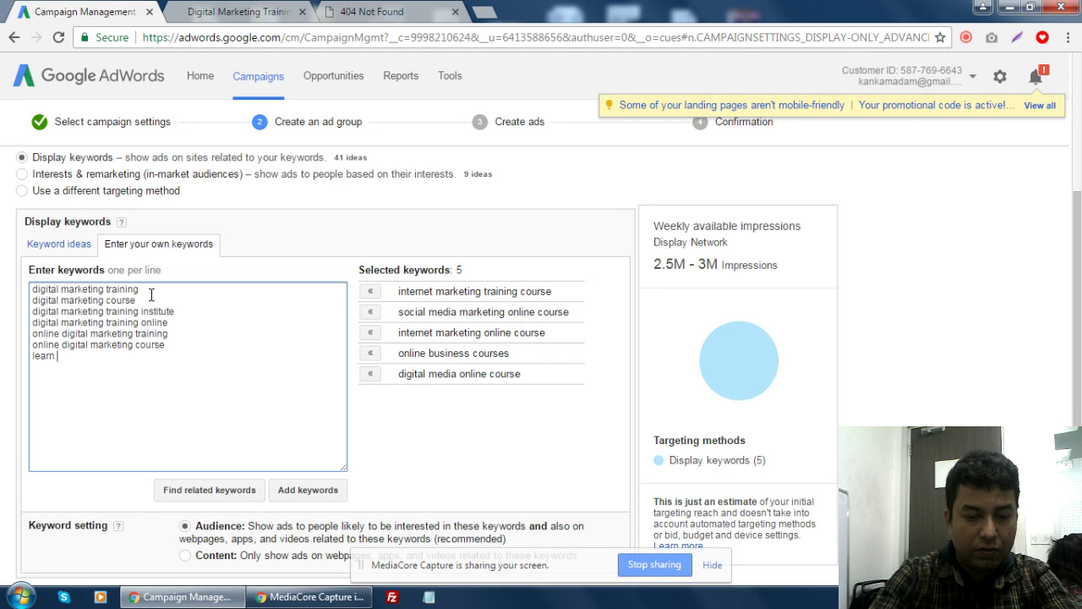
{"action": "type", "text": "digital marketing"}
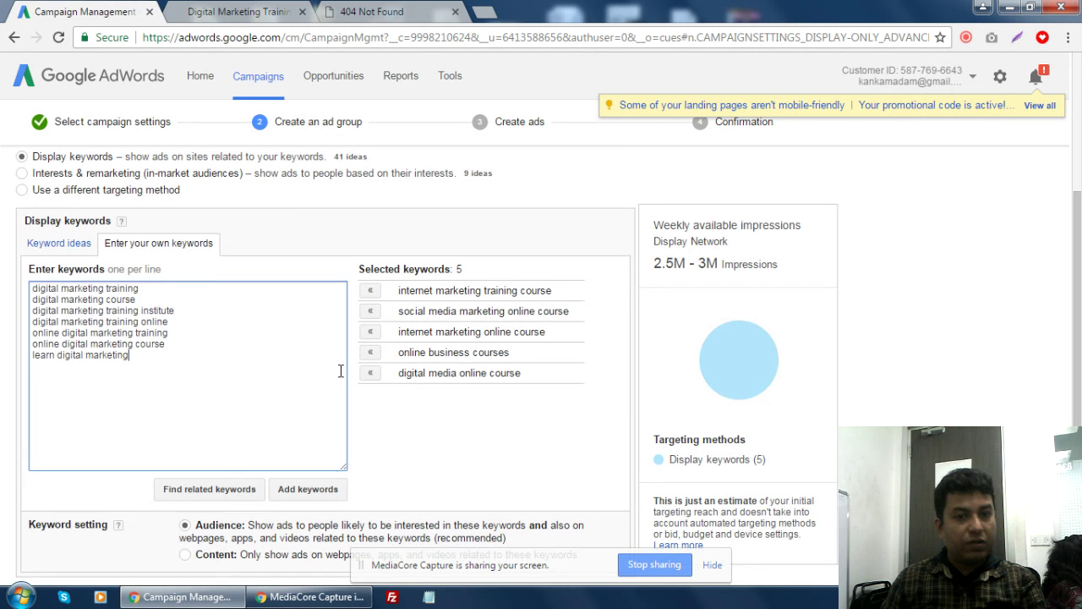
{"action": "scroll", "coordinate": [343, 397], "scroll_direction": "down", "scroll_amount": 1}
- Add the typed keywords for 12 selected in total and set the Keyword setting to Content
{"action": "left_click", "coordinate": [299, 412]}
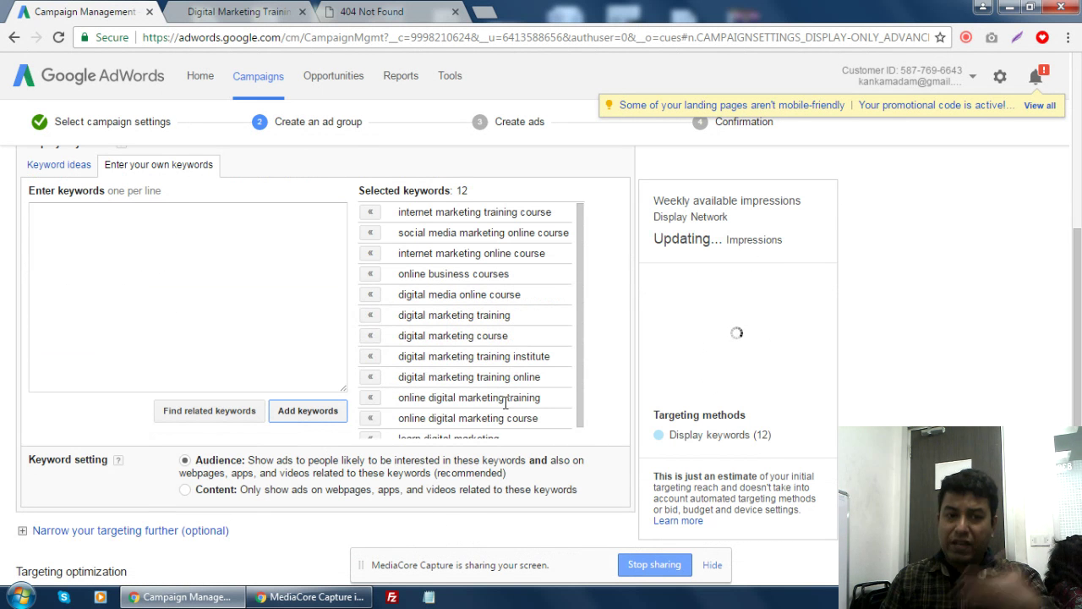
{"action": "scroll", "coordinate": [505, 404], "scroll_direction": "down", "scroll_amount": 1}
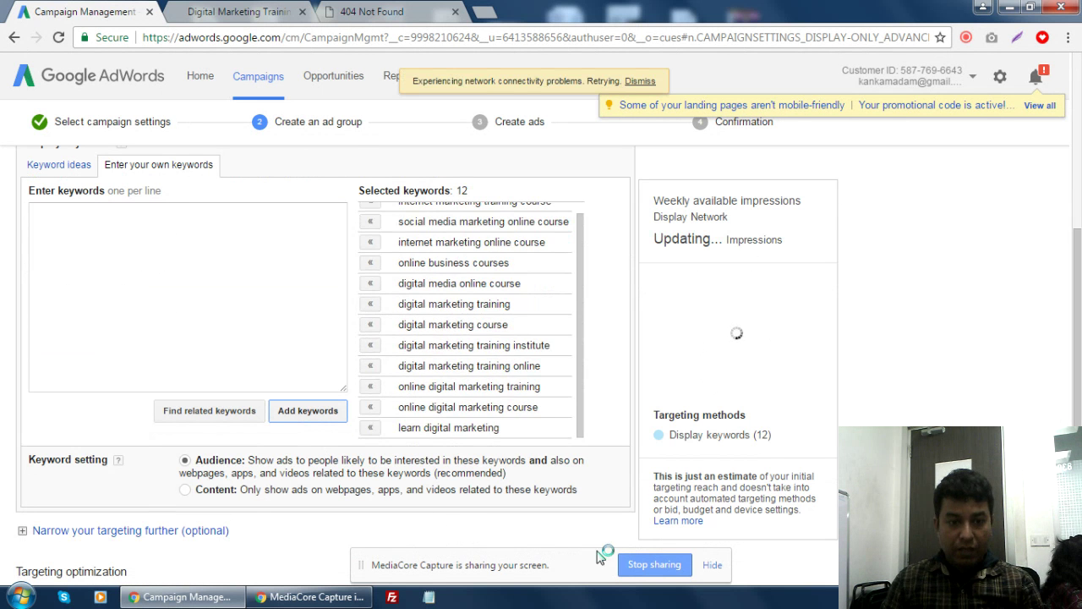
{"action": "scroll", "coordinate": [621, 505], "scroll_direction": "down", "scroll_amount": 1}
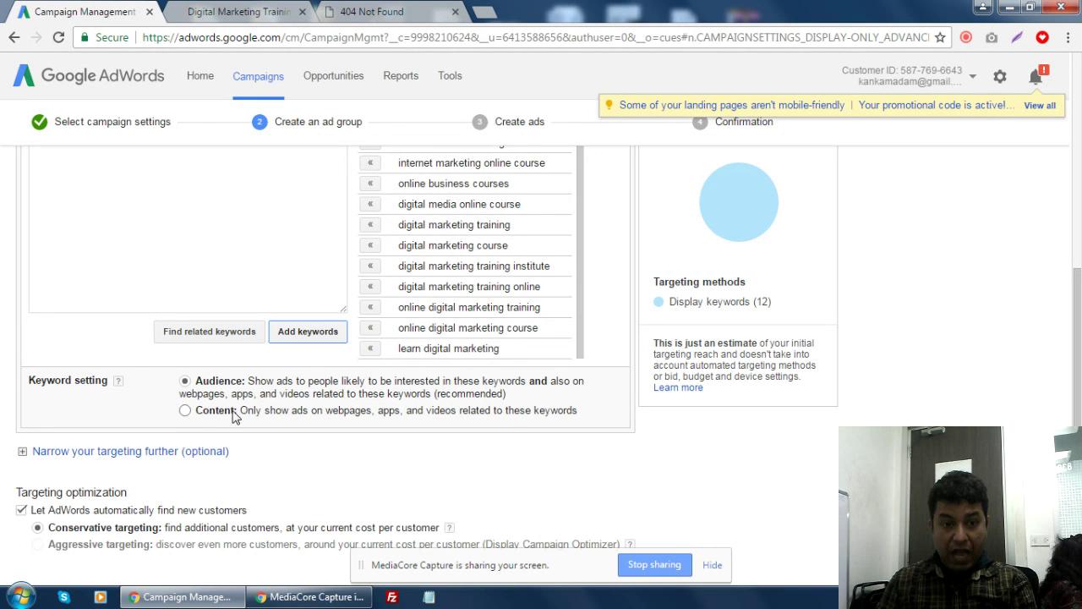
{"action": "left_click", "coordinate": [185, 410]}
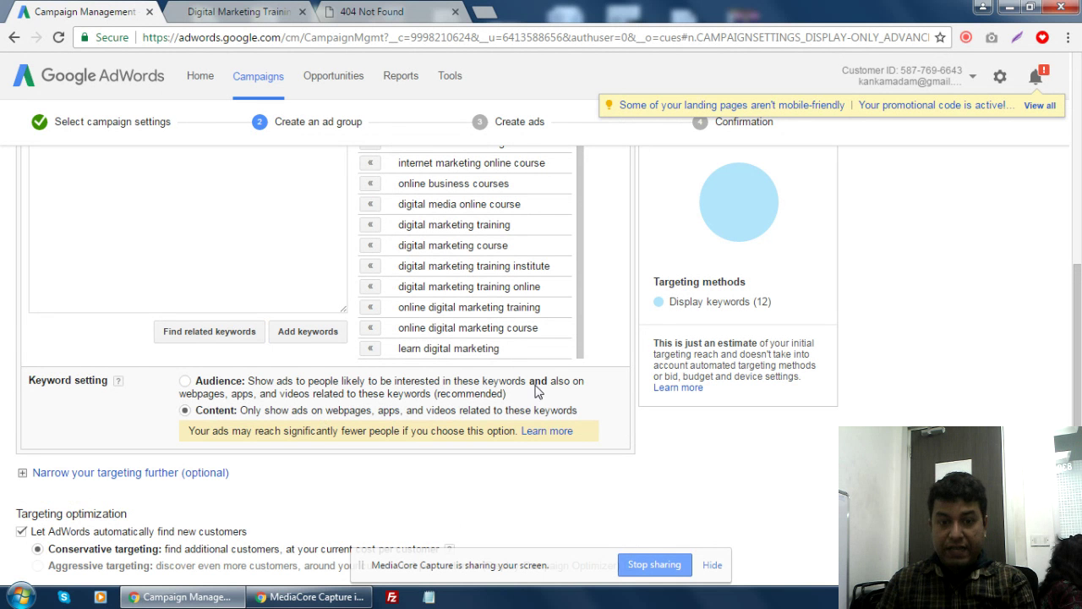
{"action": "scroll", "coordinate": [537, 292], "scroll_direction": "up", "scroll_amount": 1}
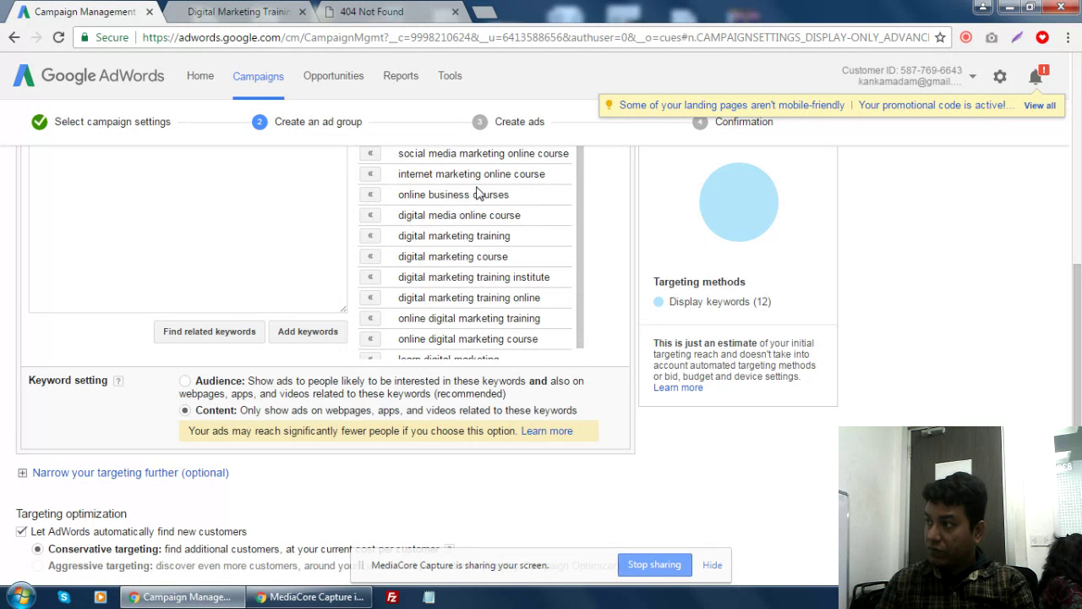
{"action": "scroll", "coordinate": [719, 452], "scroll_direction": "down", "scroll_amount": 2}
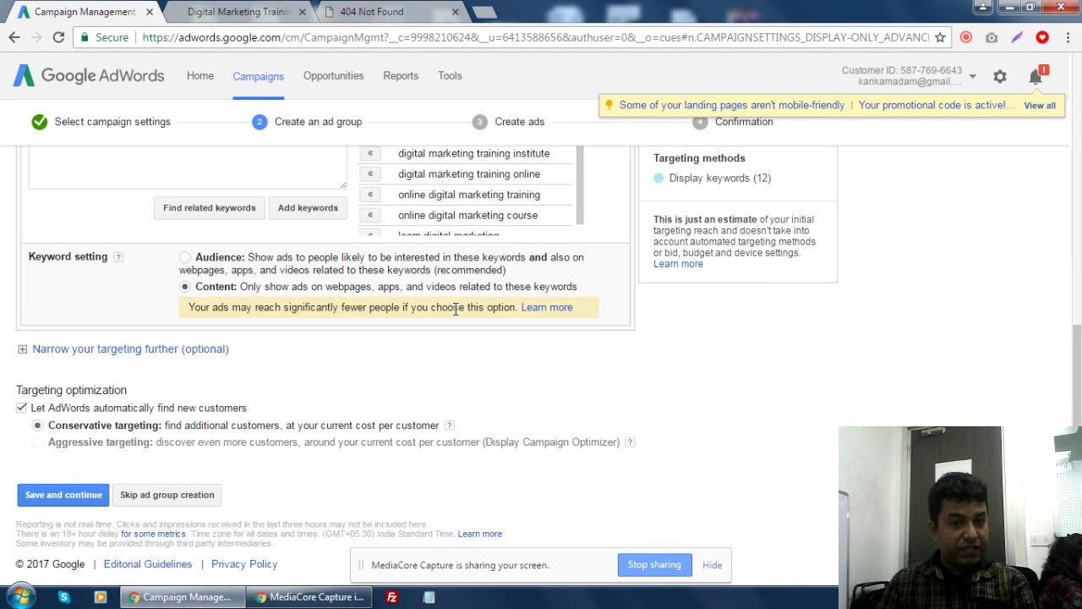
- Expand 'Narrow your targeting further' to list Interests & remarketing, Topics, Placements and Demographics
{"action": "left_click", "coordinate": [21, 352]}
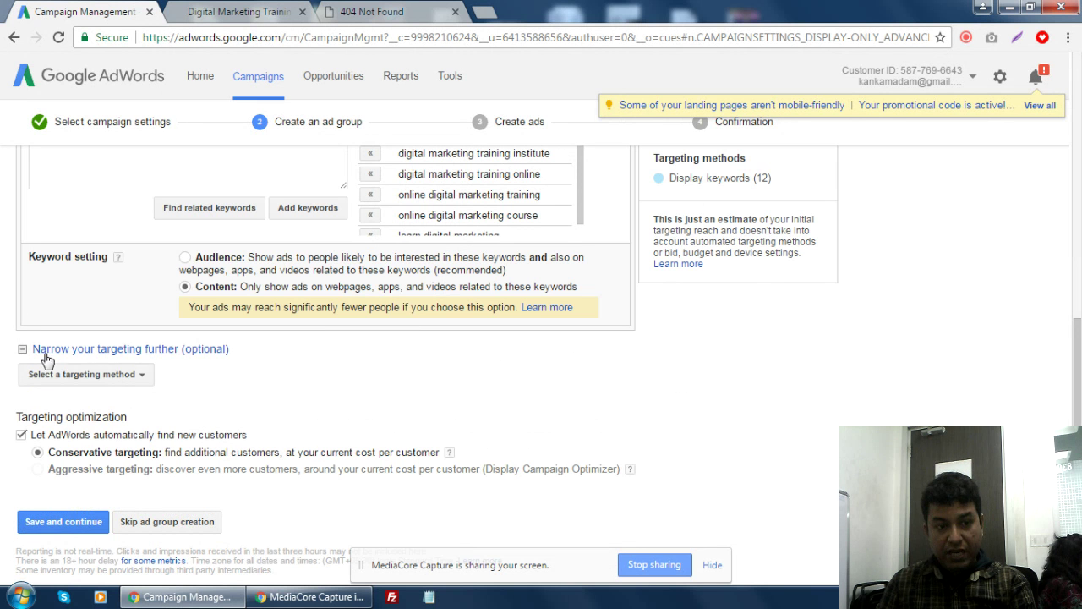
{"action": "left_click", "coordinate": [118, 377]}
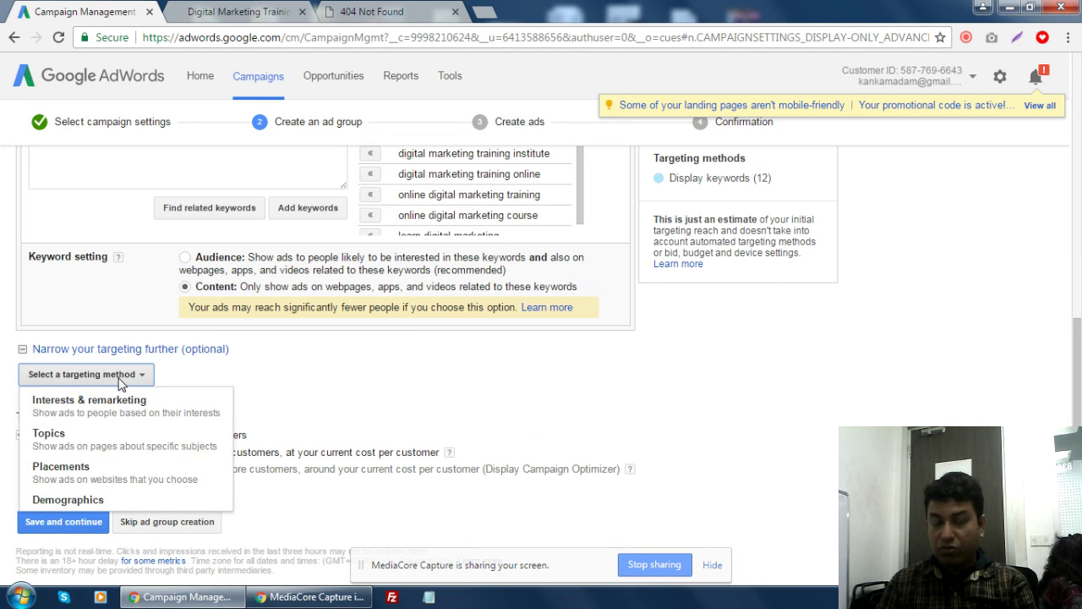
{"action": "scroll", "coordinate": [118, 382], "scroll_direction": "down", "scroll_amount": 1}
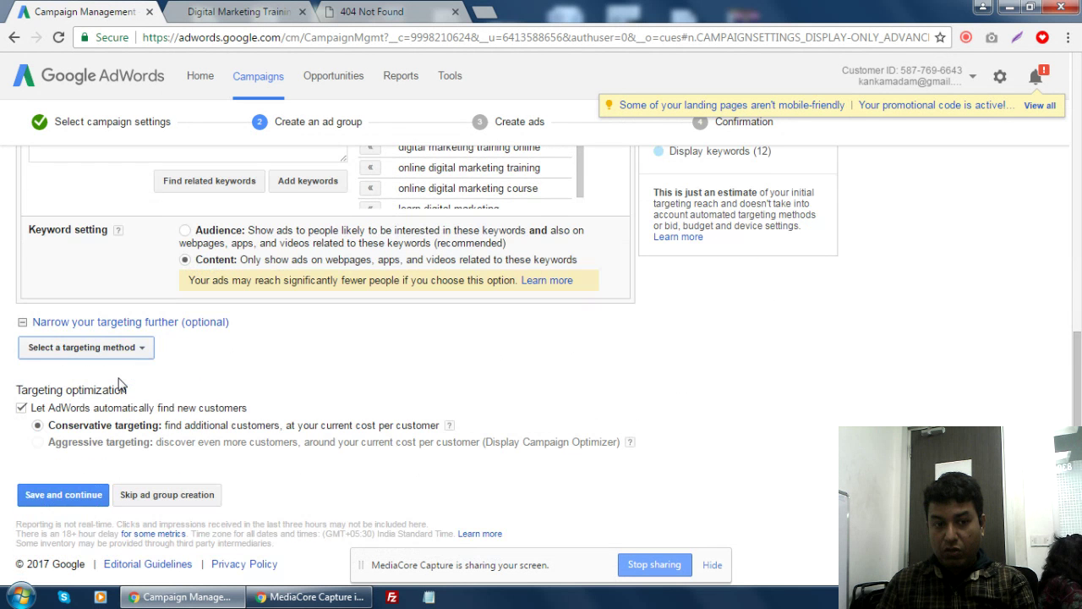
{"action": "left_click", "coordinate": [129, 347]}
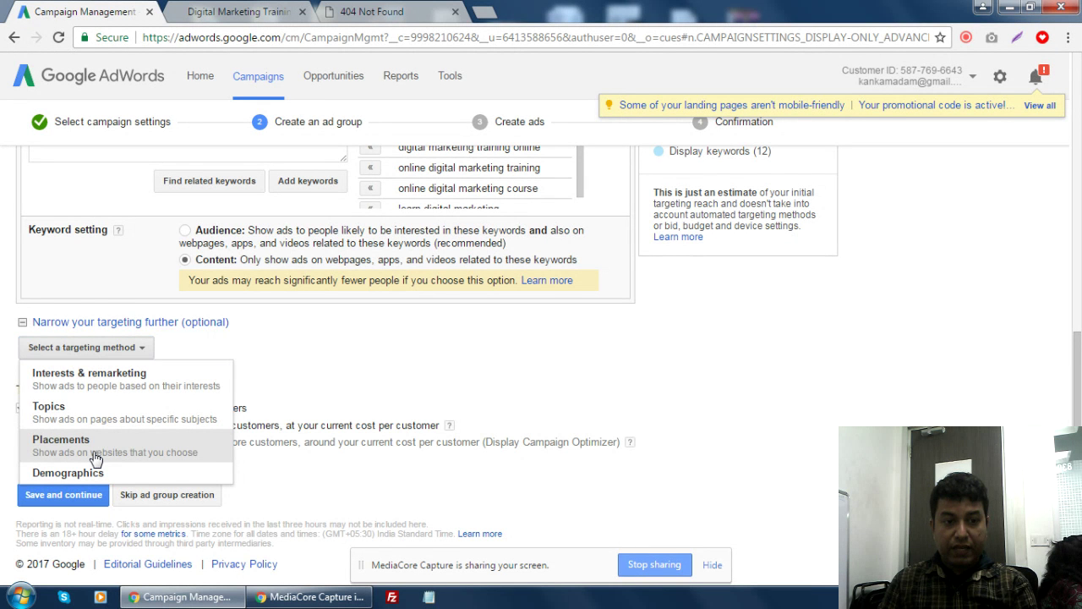
- Pick Placements, search 'youtube' among websites, and add youtube.com, giving 1M–1.5M weekly impressions
{"action": "left_click", "coordinate": [95, 460]}
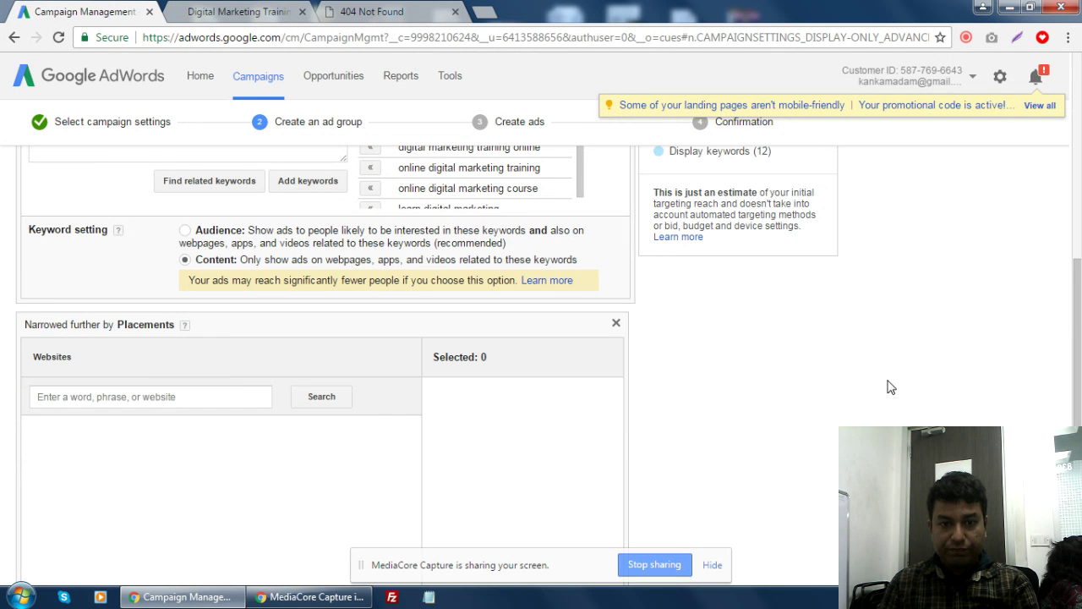
{"action": "scroll", "coordinate": [888, 381], "scroll_direction": "down", "scroll_amount": 5}
{"action": "scroll", "coordinate": [188, 245], "scroll_direction": "up", "scroll_amount": 2}
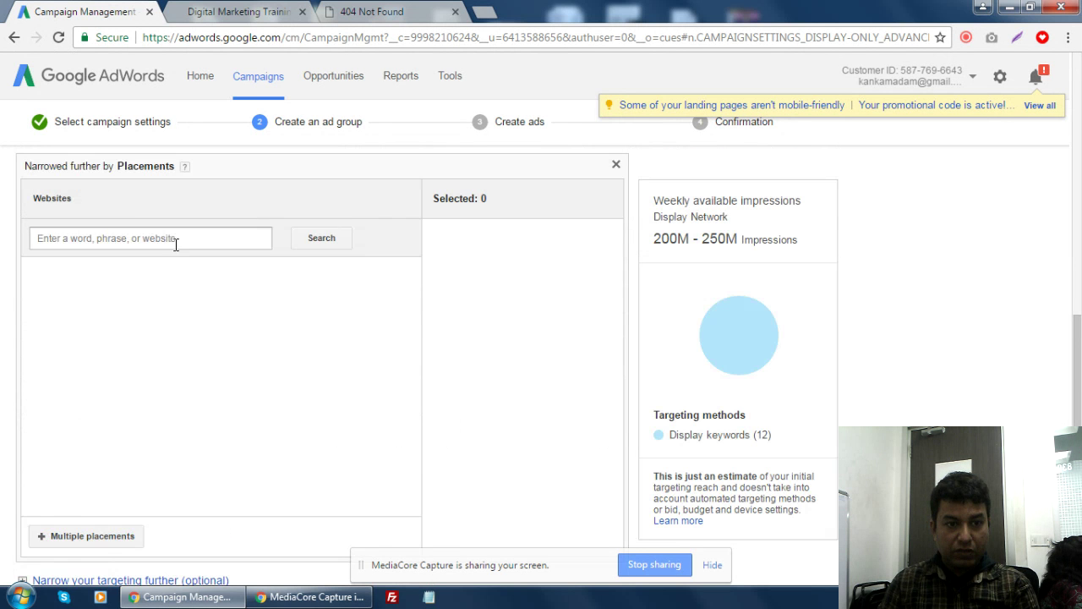
{"action": "left_click", "coordinate": [169, 237]}
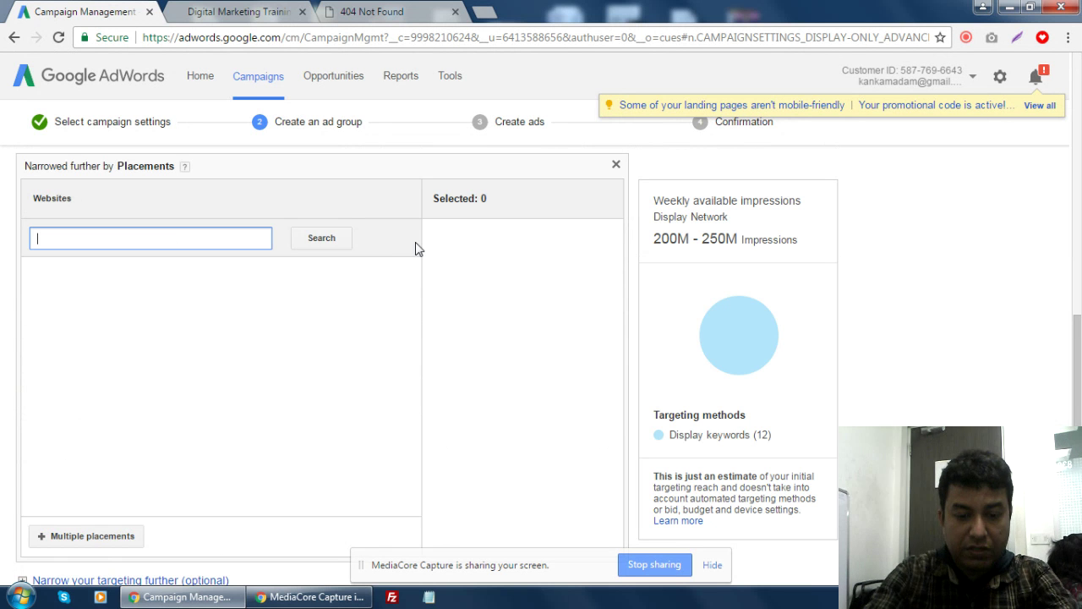
{"action": "type", "text": "youtube"}
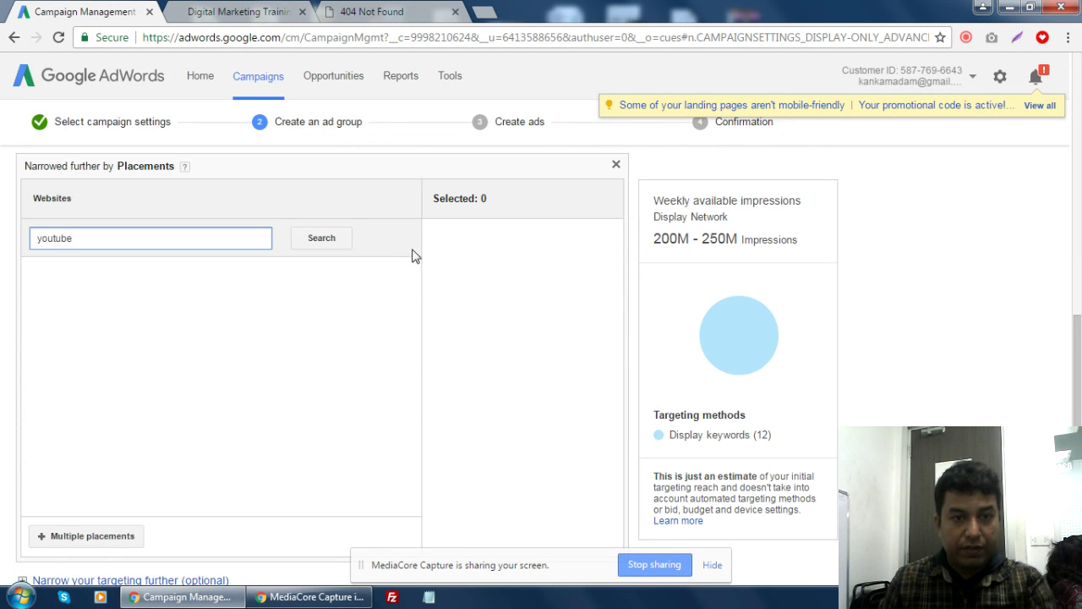
{"action": "left_click", "coordinate": [322, 240]}
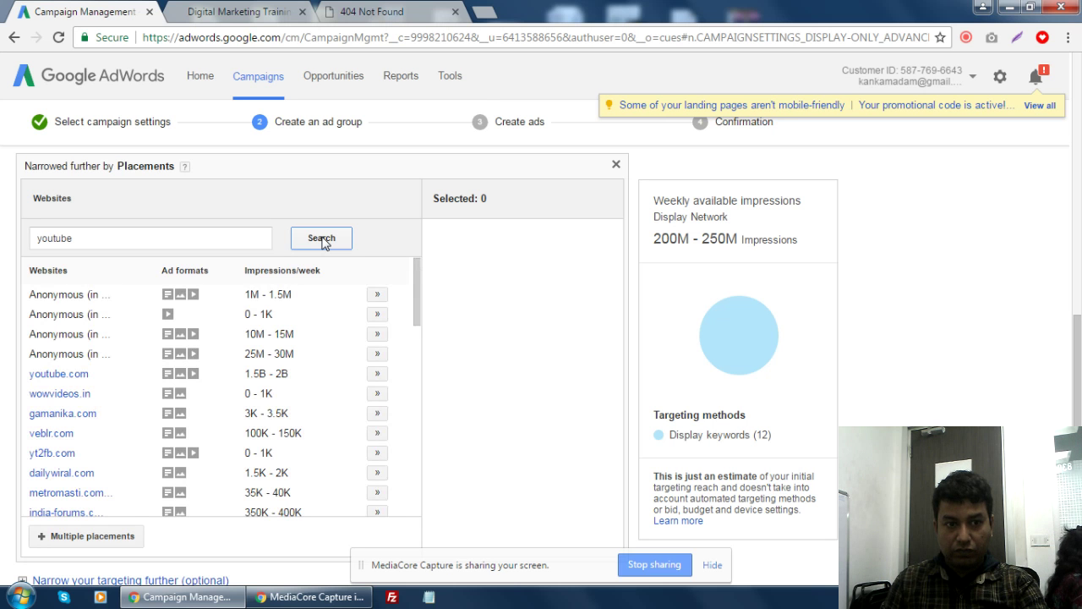
{"action": "left_click", "coordinate": [377, 379]}
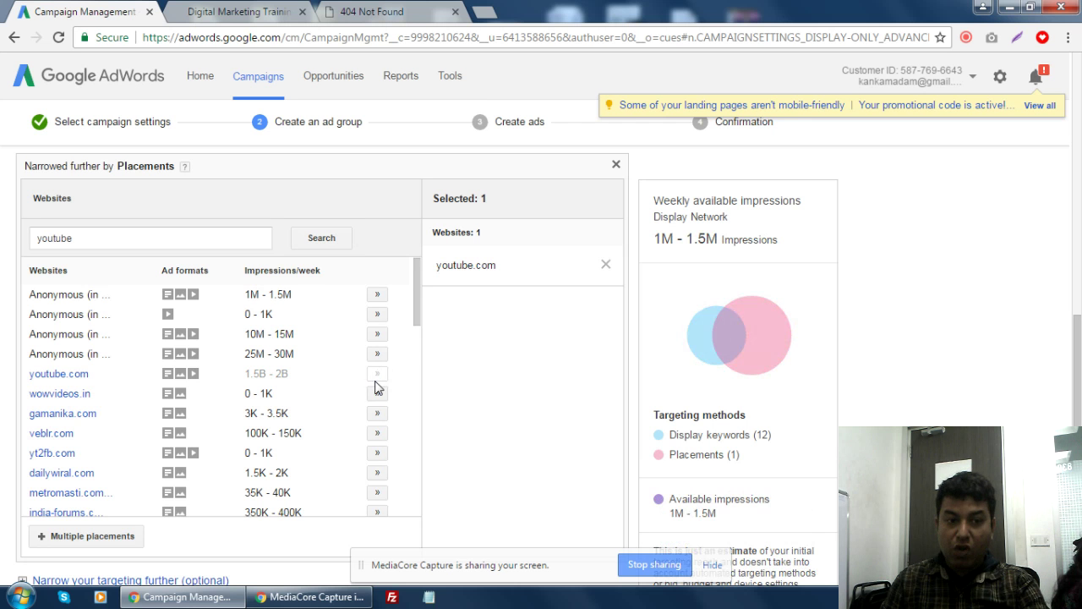
{"action": "scroll", "coordinate": [376, 387], "scroll_direction": "down", "scroll_amount": 1}
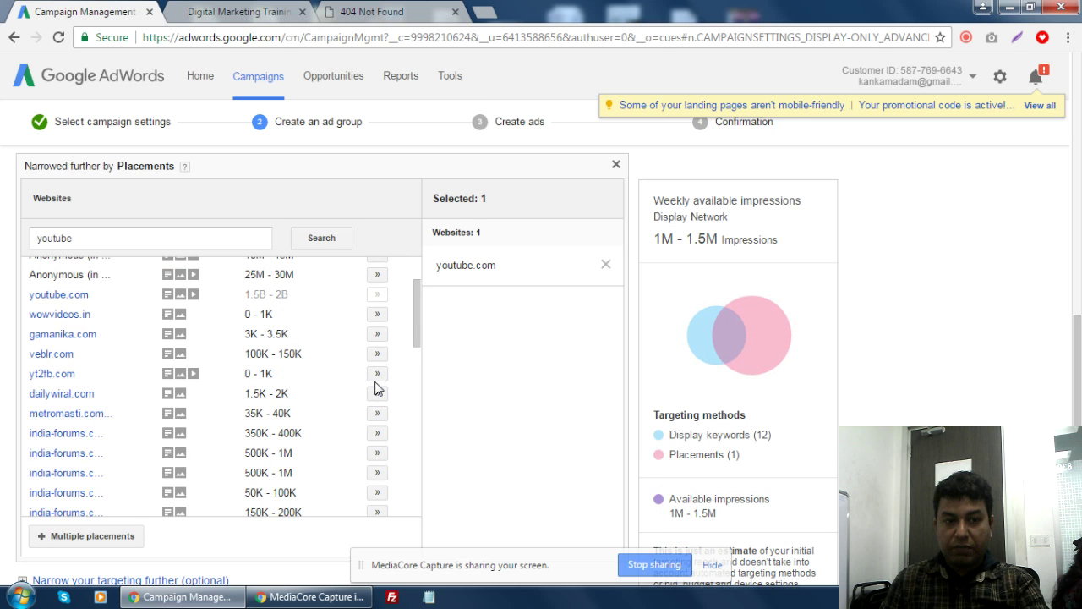
{"action": "scroll", "coordinate": [377, 388], "scroll_direction": "down", "scroll_amount": 2}
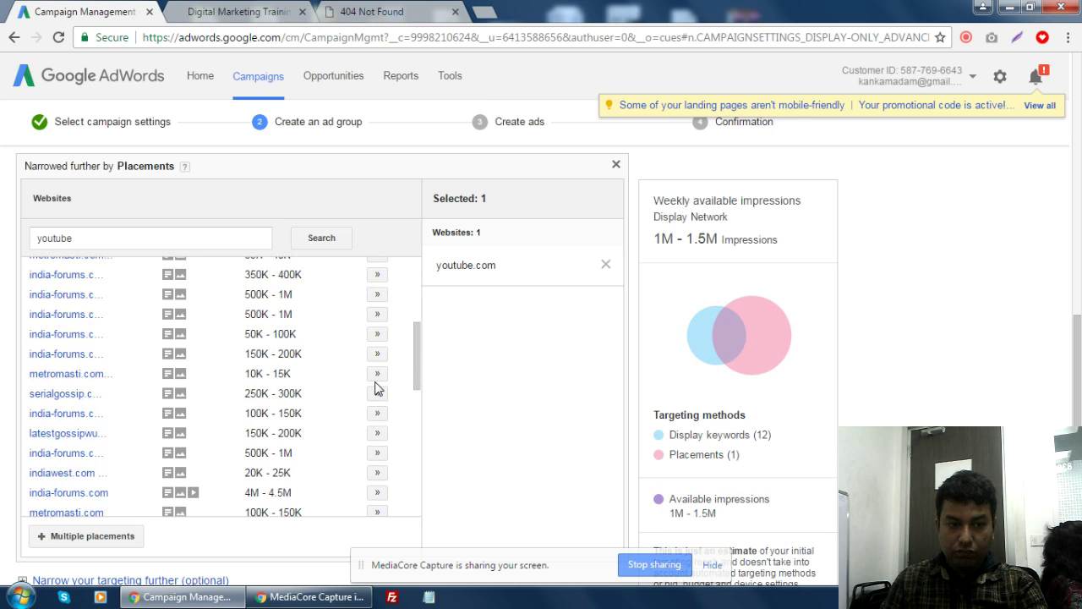
{"action": "scroll", "coordinate": [377, 388], "scroll_direction": "down", "scroll_amount": 2}
{"action": "scroll", "coordinate": [378, 388], "scroll_direction": "down", "scroll_amount": 1}
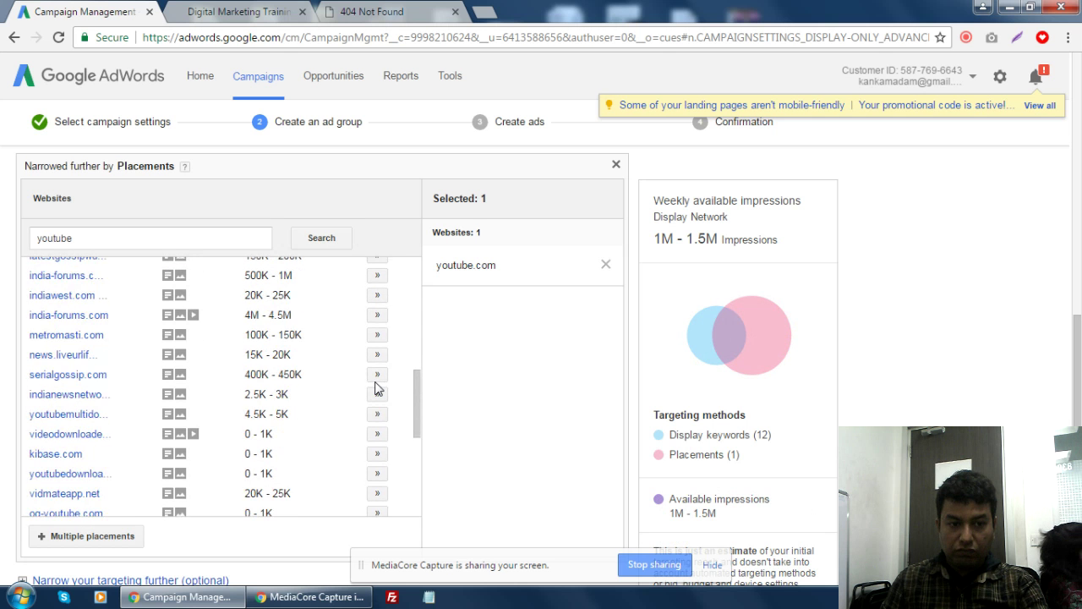
{"action": "scroll", "coordinate": [377, 388], "scroll_direction": "down", "scroll_amount": 2}
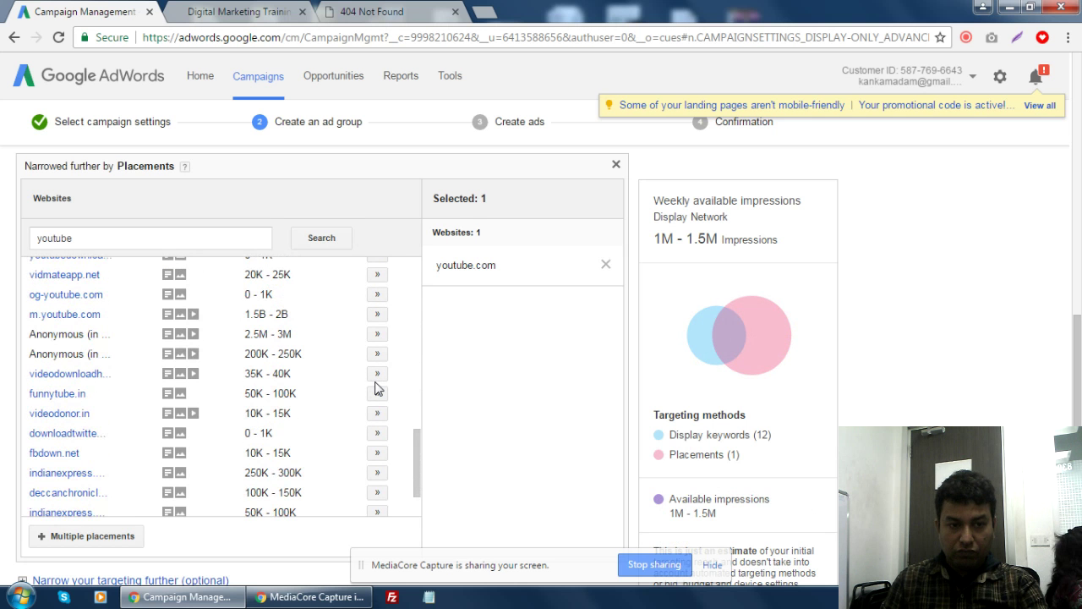
{"action": "scroll", "coordinate": [377, 388], "scroll_direction": "down", "scroll_amount": 1}
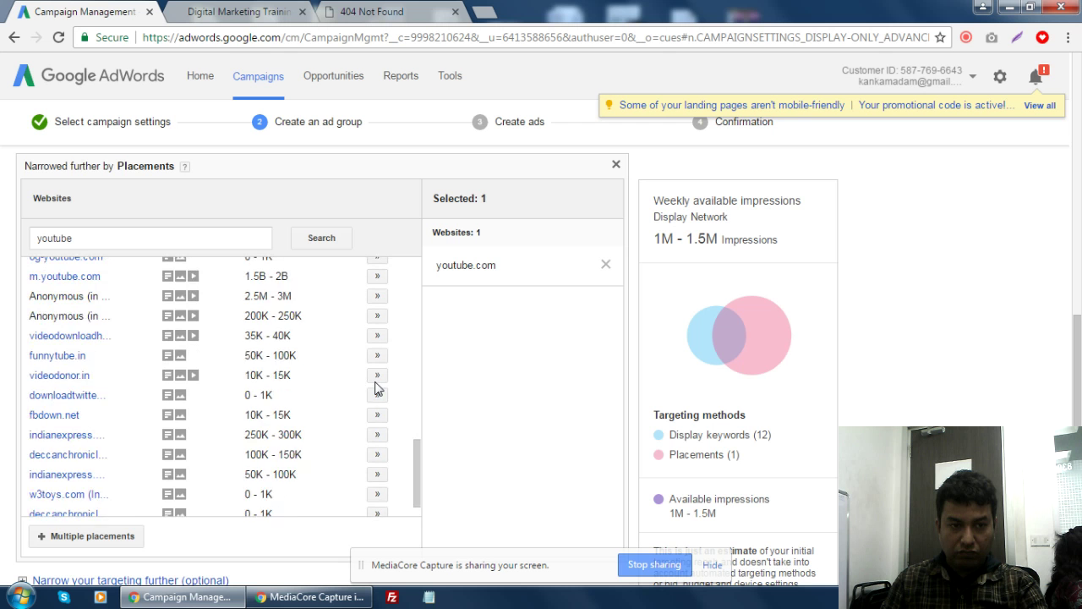
{"action": "scroll", "coordinate": [377, 388], "scroll_direction": "down", "scroll_amount": 2}
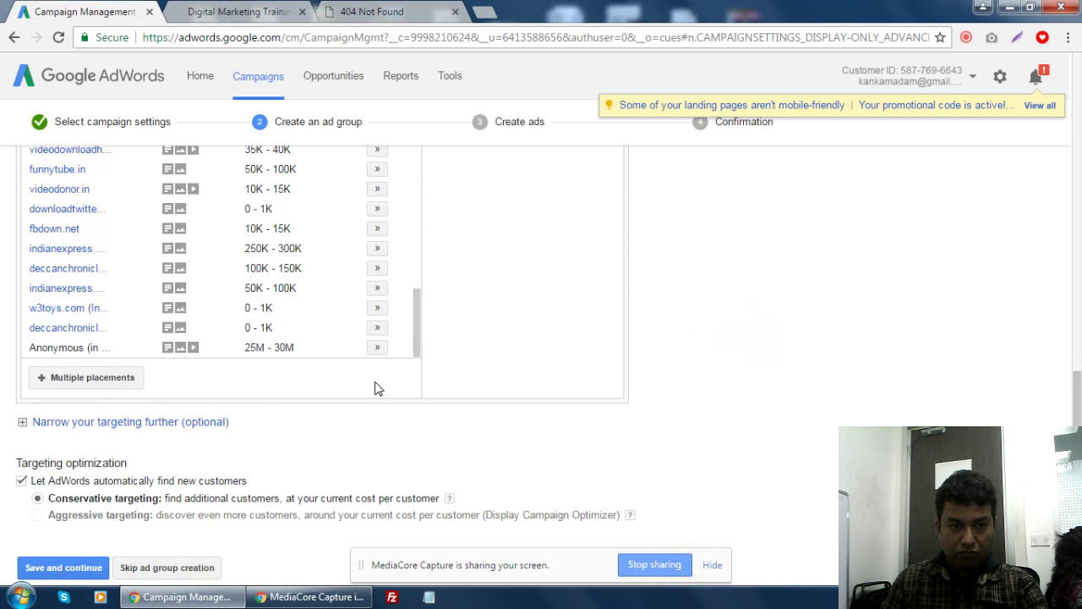
{"action": "scroll", "coordinate": [440, 338], "scroll_direction": "up", "scroll_amount": 3}
{"action": "scroll", "coordinate": [377, 306], "scroll_direction": "up", "scroll_amount": 10}
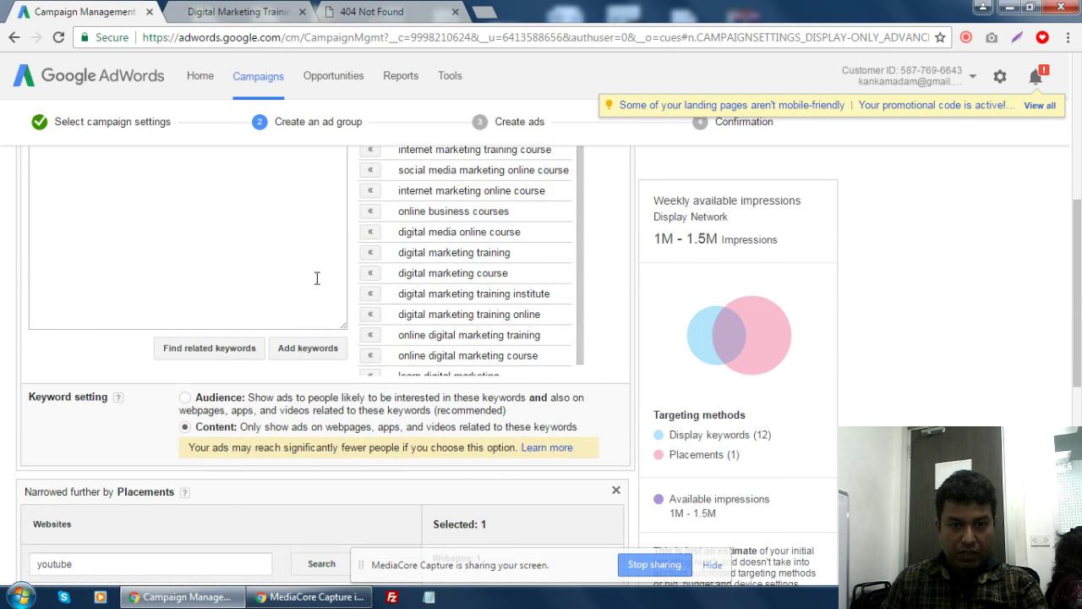
{"action": "scroll", "coordinate": [557, 342], "scroll_direction": "down", "scroll_amount": 10}
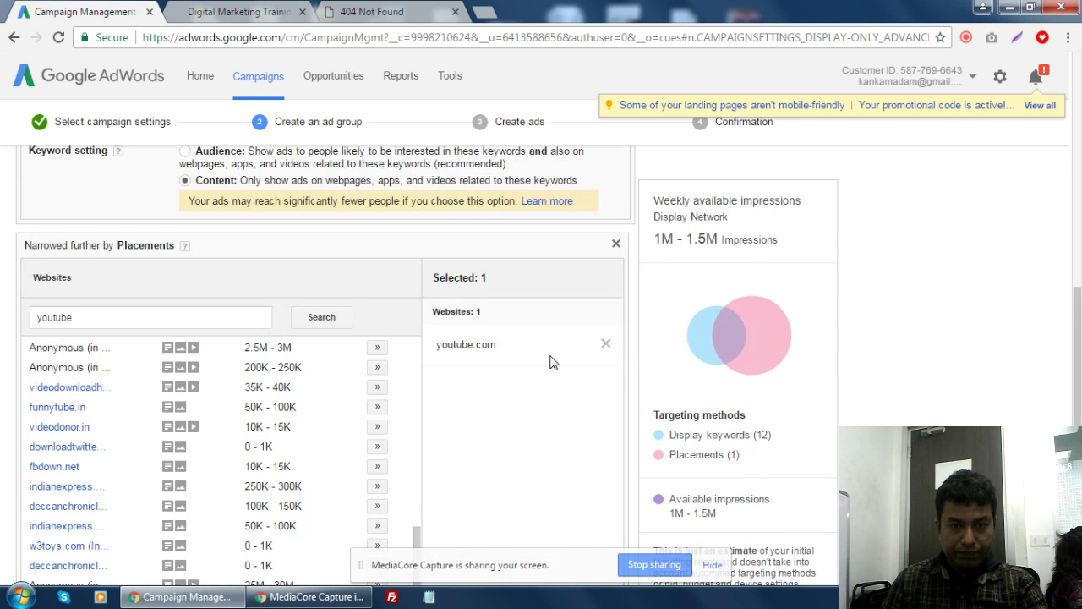
- Replace the youtube search with 'dailymotion' and search for placement suggestions
{"action": "left_click", "coordinate": [145, 320]}
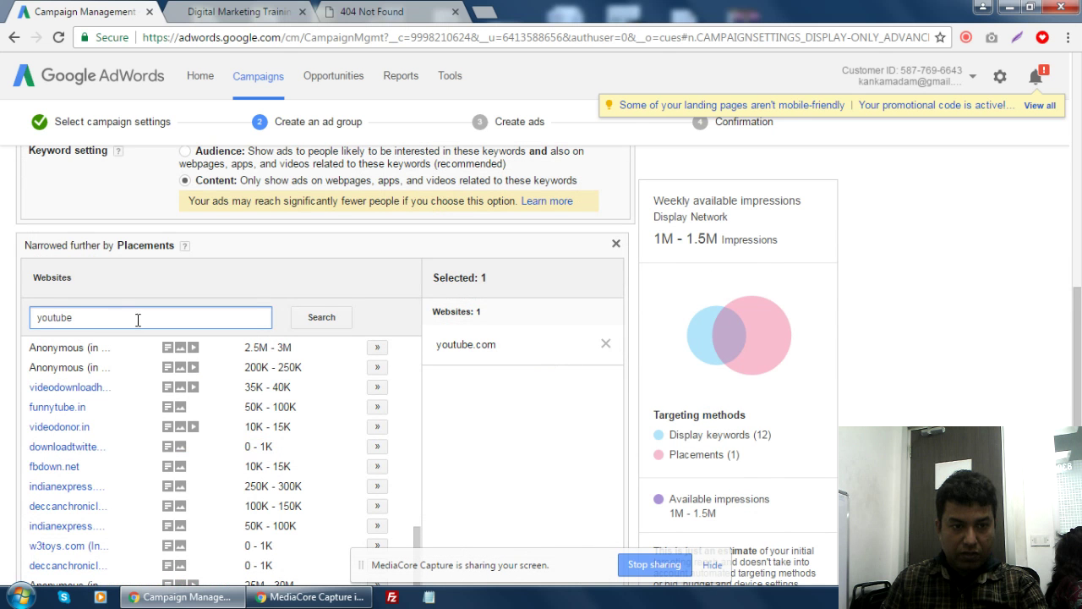
{"action": "left_click_drag", "start_coordinate": [138, 320], "coordinate": [20, 325]}
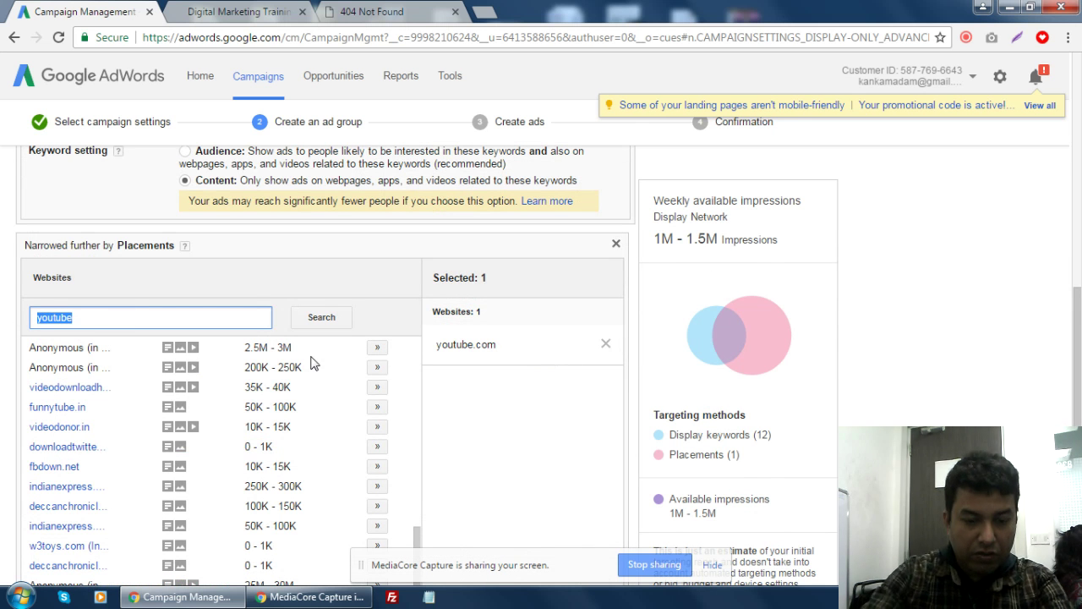
{"action": "type", "text": "dailymotion"}
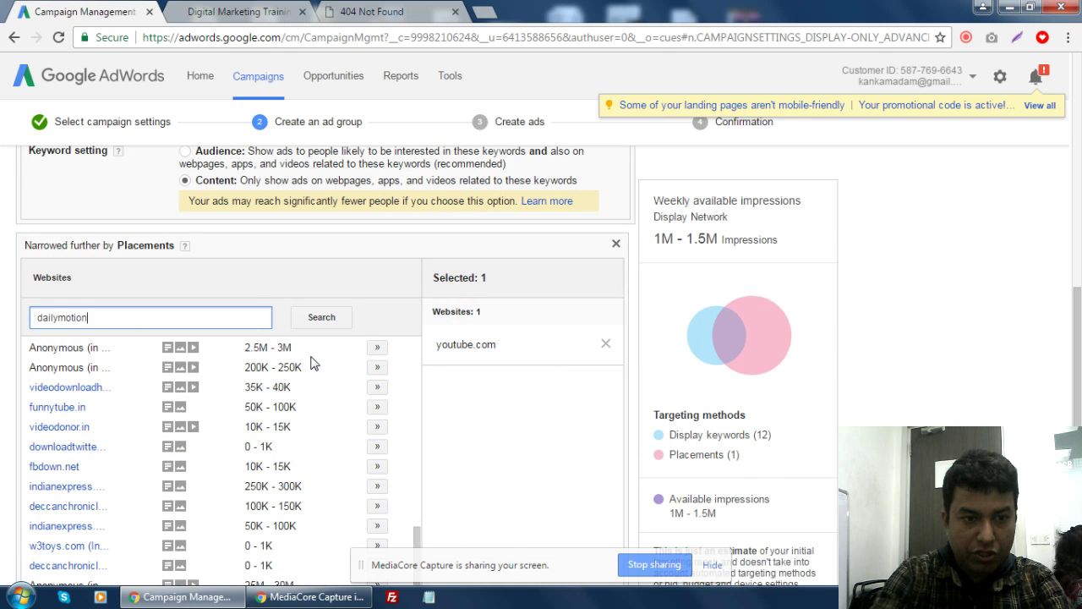
{"action": "left_click", "coordinate": [325, 318]}
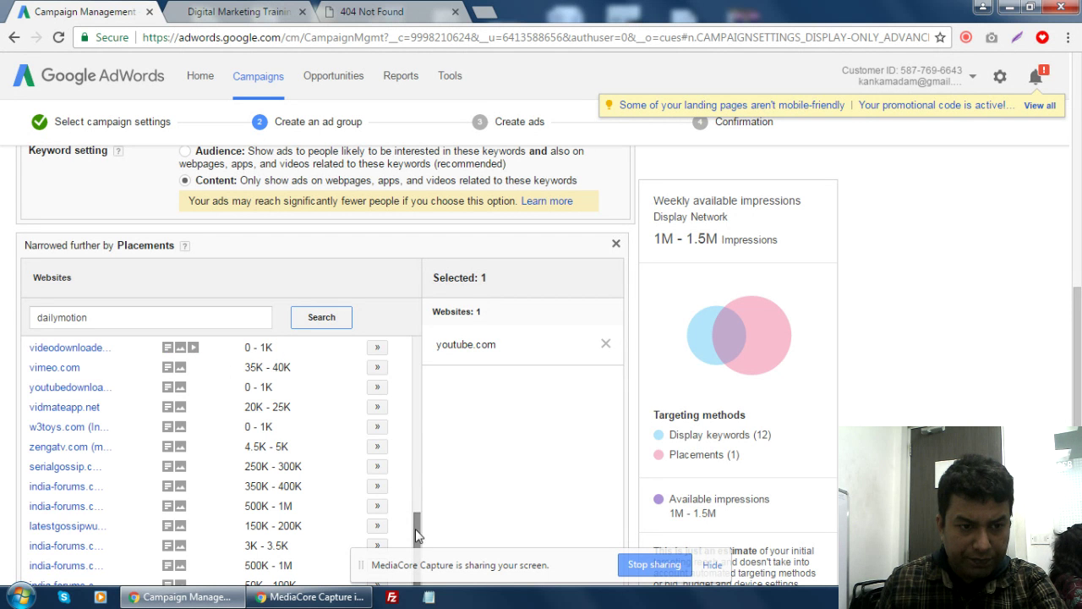
- Add vimeo.com and mc.dailymotion.com as placements, then select the old search term
{"action": "left_click", "coordinate": [377, 370]}
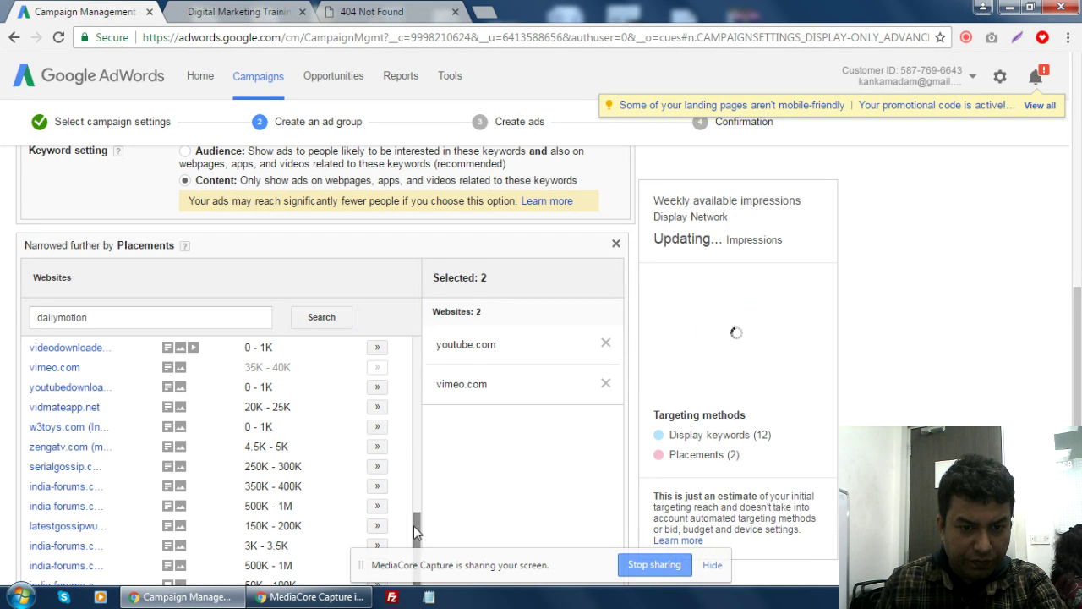
{"action": "scroll", "coordinate": [406, 400], "scroll_direction": "up", "scroll_amount": 5}
{"action": "scroll", "coordinate": [407, 400], "scroll_direction": "up", "scroll_amount": 3}
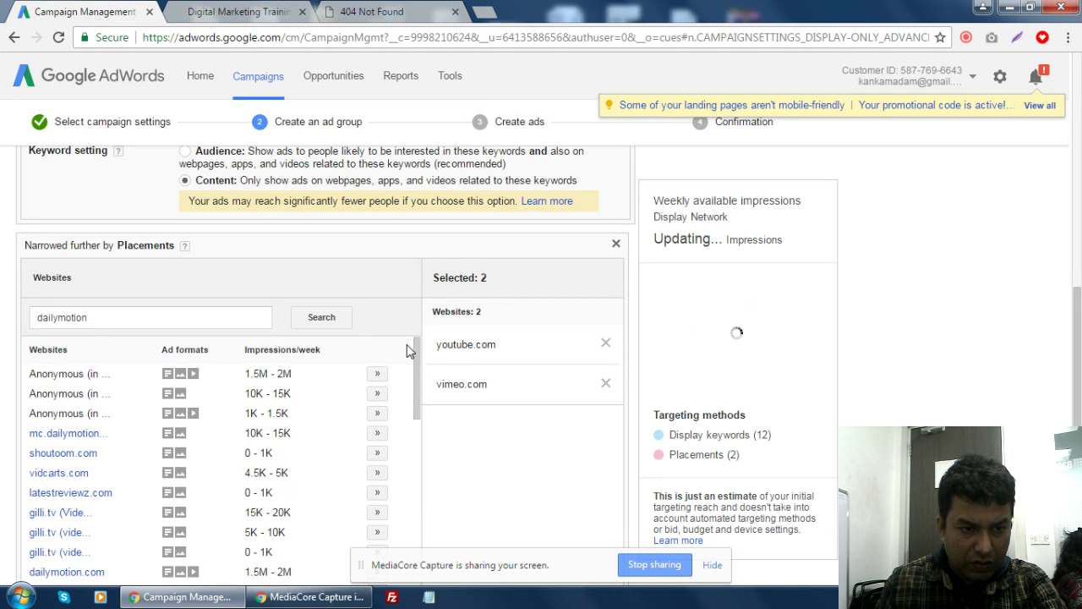
{"action": "left_click", "coordinate": [377, 432]}
{"action": "scroll", "coordinate": [347, 408], "scroll_direction": "down", "scroll_amount": 4}
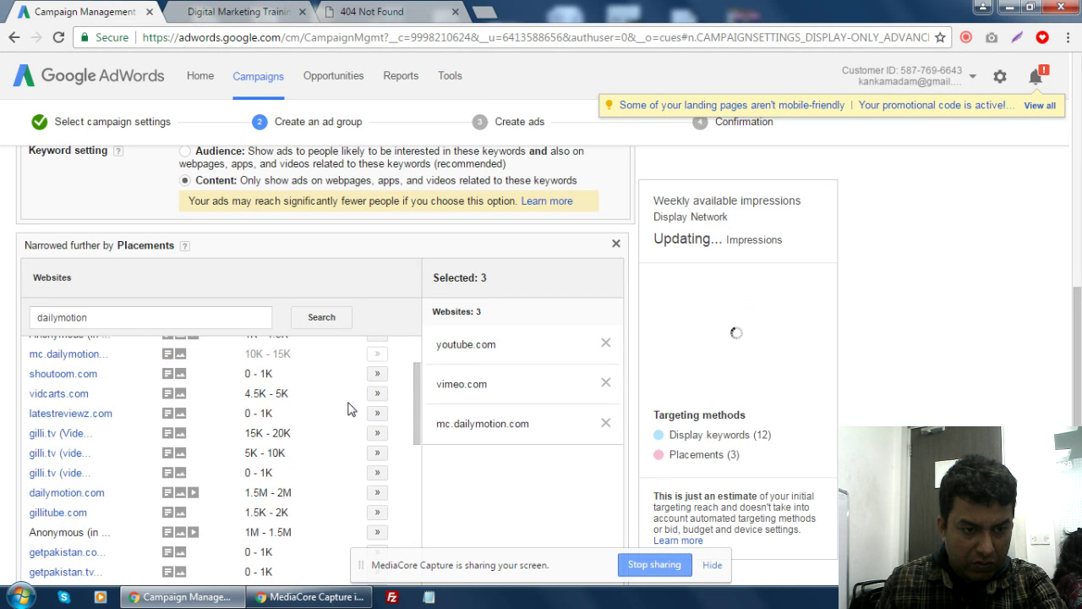
{"action": "scroll", "coordinate": [351, 409], "scroll_direction": "down", "scroll_amount": 4}
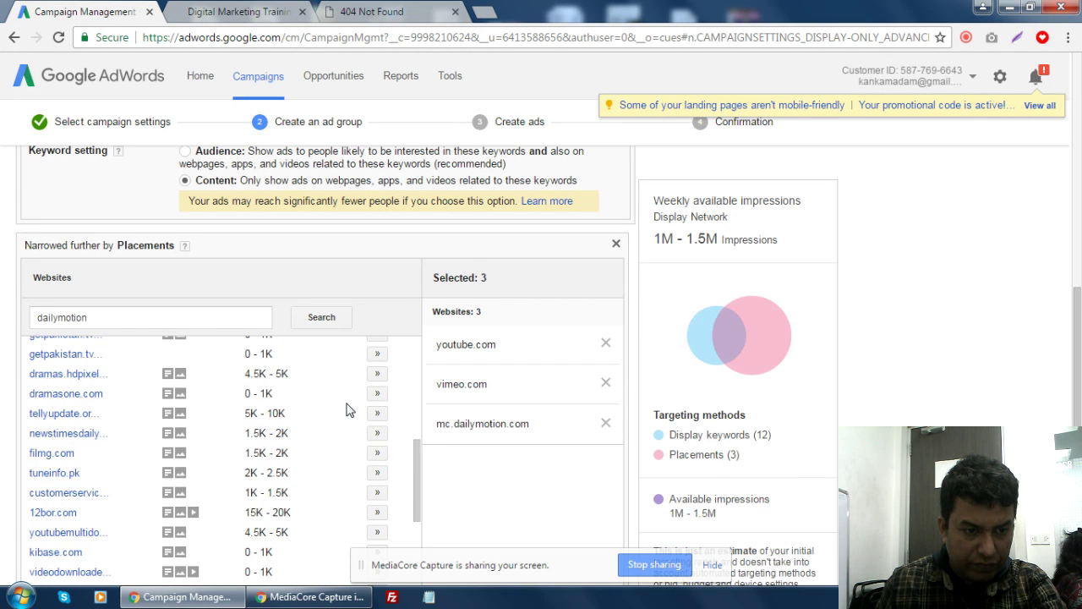
{"action": "scroll", "coordinate": [351, 410], "scroll_direction": "down", "scroll_amount": 6}
{"action": "scroll", "coordinate": [347, 410], "scroll_direction": "down", "scroll_amount": 1}
{"action": "scroll", "coordinate": [212, 338], "scroll_direction": "up", "scroll_amount": 10}
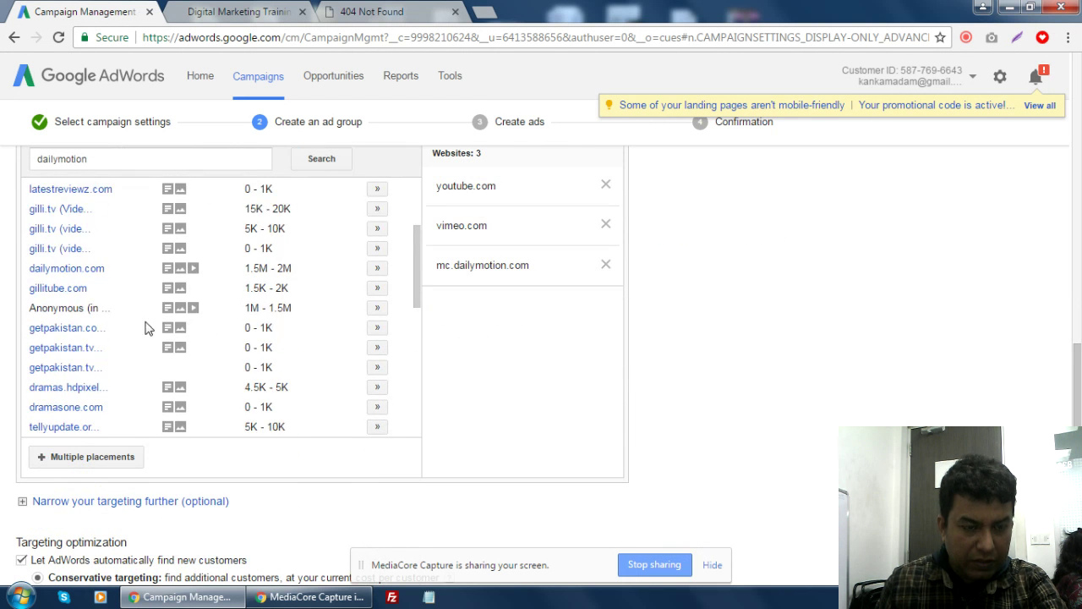
{"action": "scroll", "coordinate": [110, 212], "scroll_direction": "up", "scroll_amount": 3}
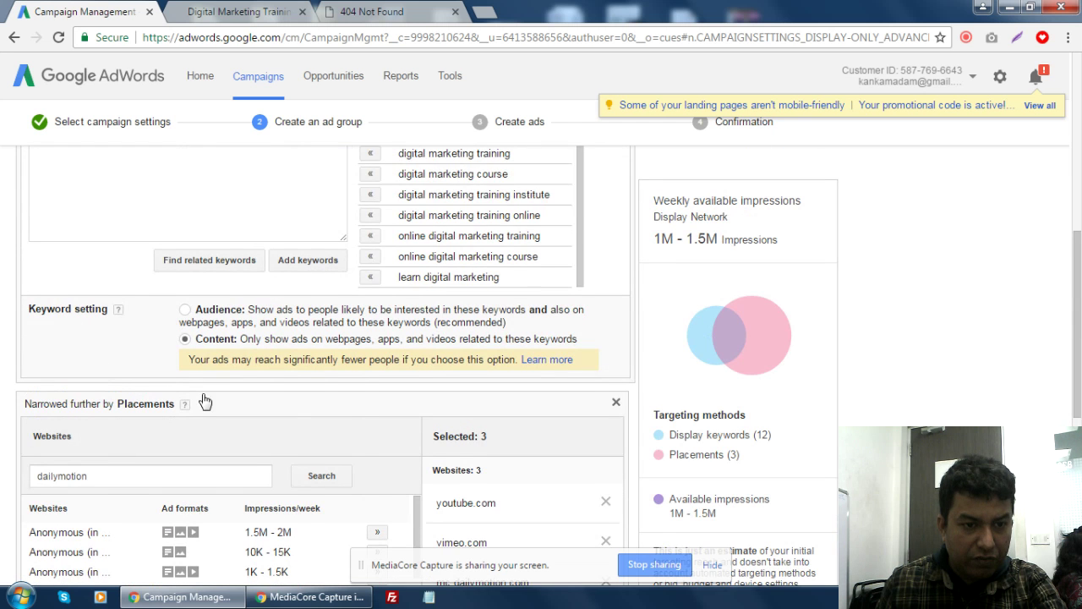
{"action": "left_click_drag", "start_coordinate": [193, 398], "coordinate": [2, 401]}
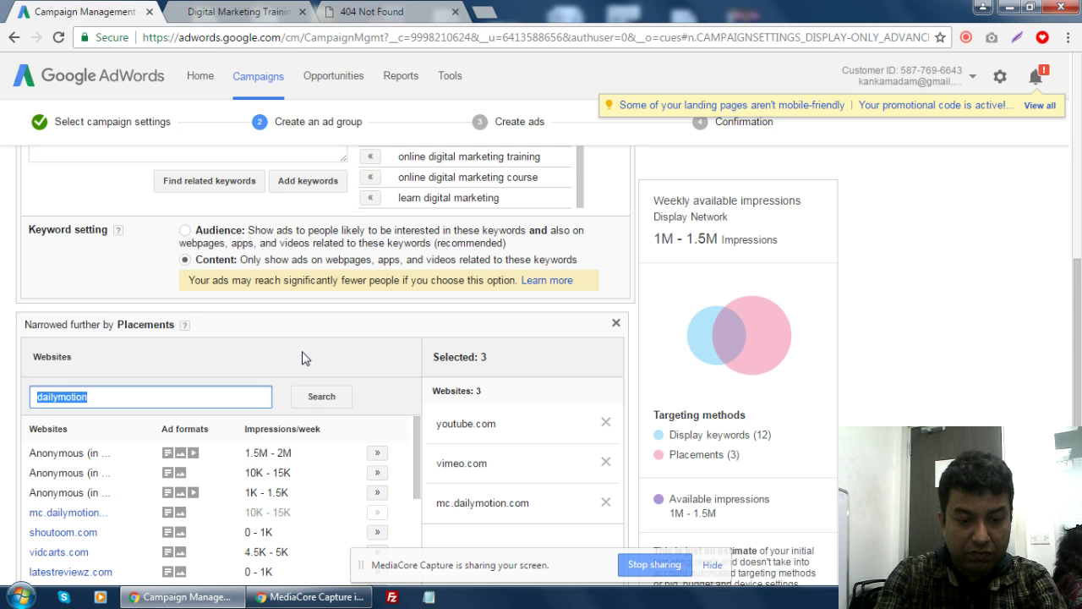
- Search placements for 'shiksha' and add minglebox.com
{"action": "type", "text": "shiksha"}
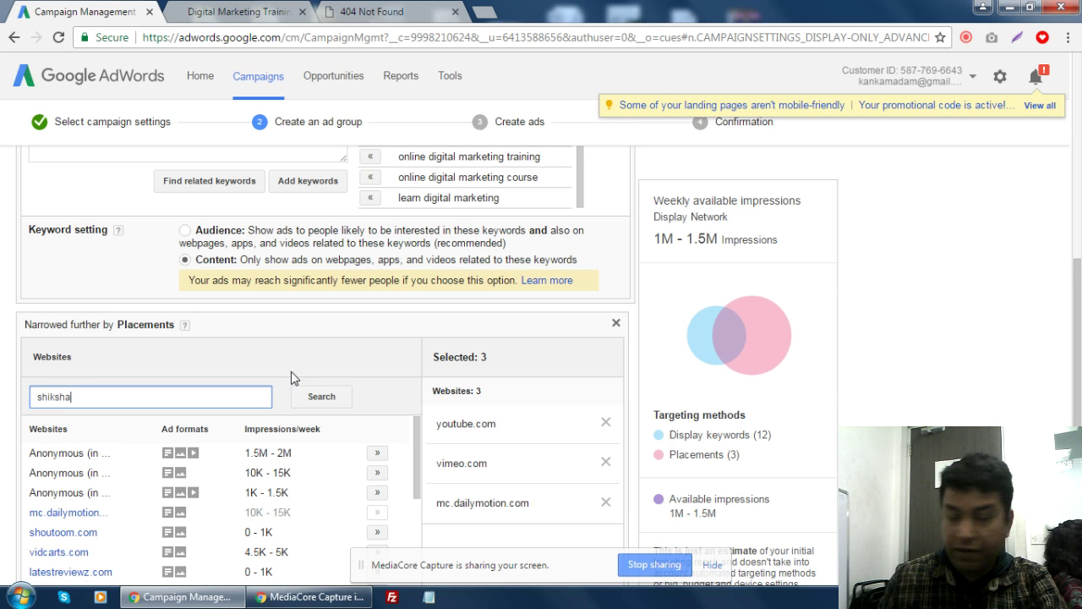
{"action": "left_click", "coordinate": [309, 400]}
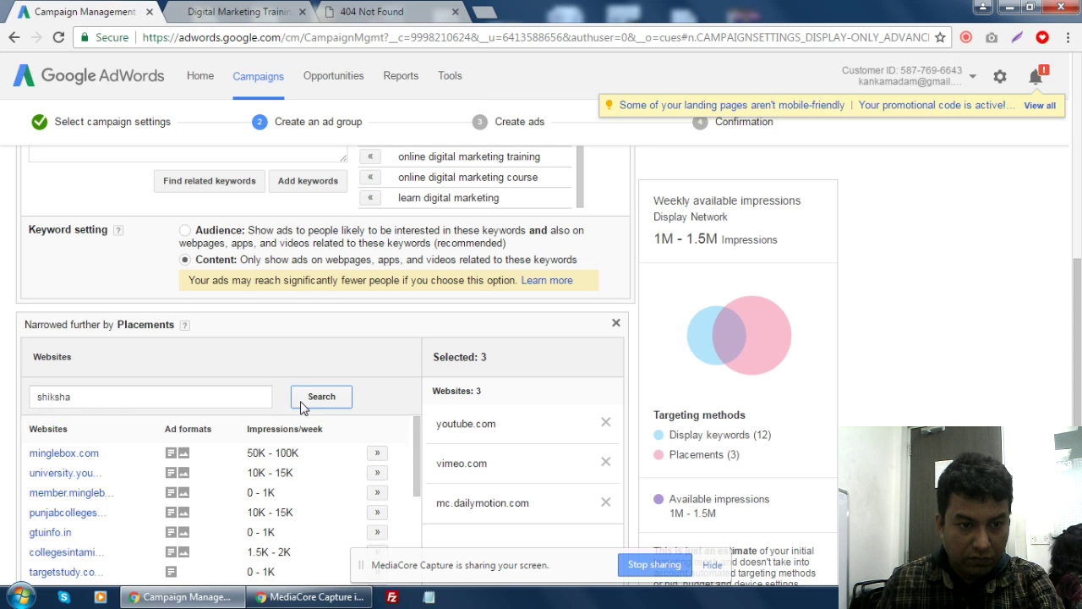
{"action": "scroll", "coordinate": [928, 330], "scroll_direction": "down", "scroll_amount": 2}
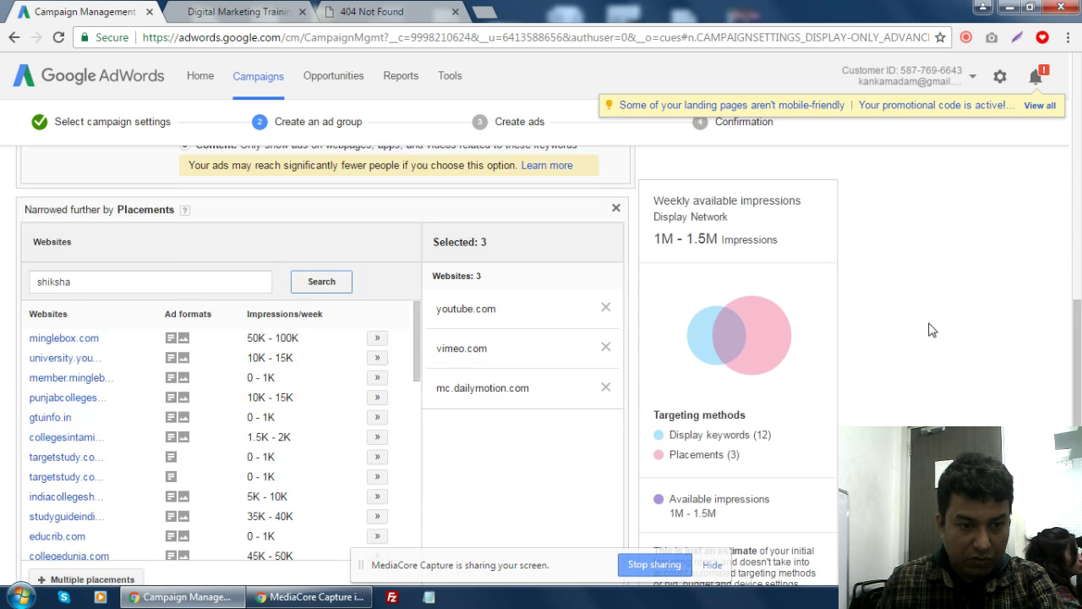
{"action": "scroll", "coordinate": [928, 330], "scroll_direction": "down", "scroll_amount": 1}
{"action": "left_click", "coordinate": [377, 295]}
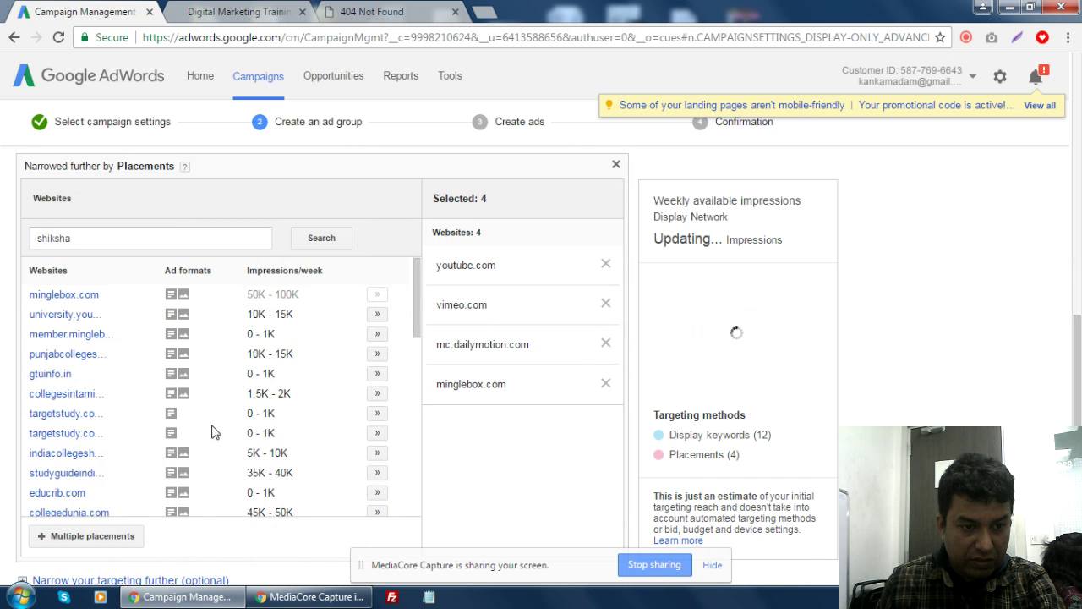
- Add two targetstudy.com education placements, then select the shiksha search term
{"action": "scroll", "coordinate": [213, 432], "scroll_direction": "down", "scroll_amount": 1}
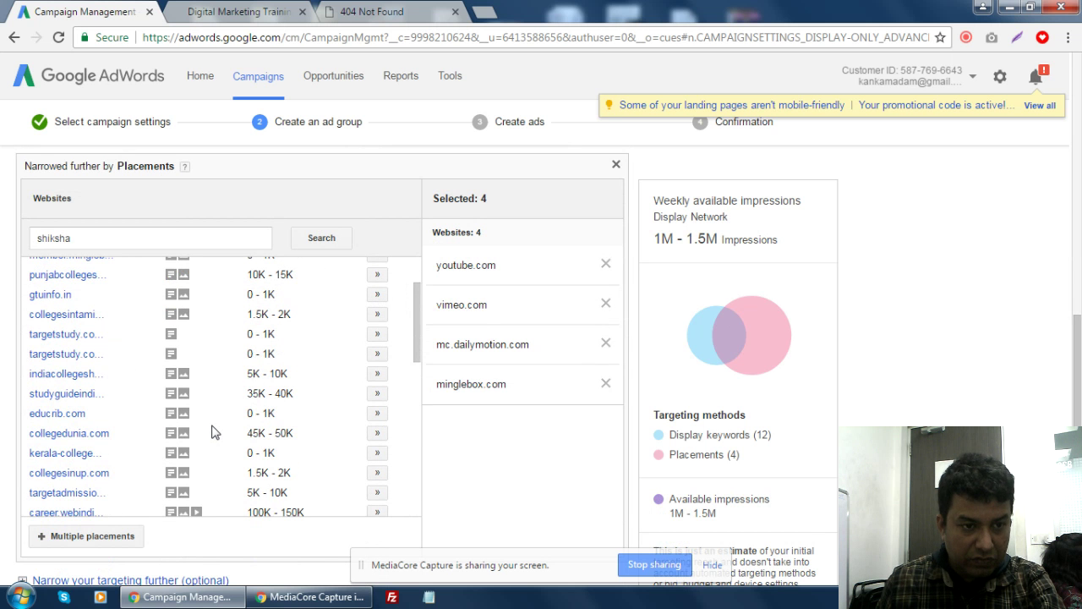
{"action": "scroll", "coordinate": [214, 433], "scroll_direction": "down", "scroll_amount": 2}
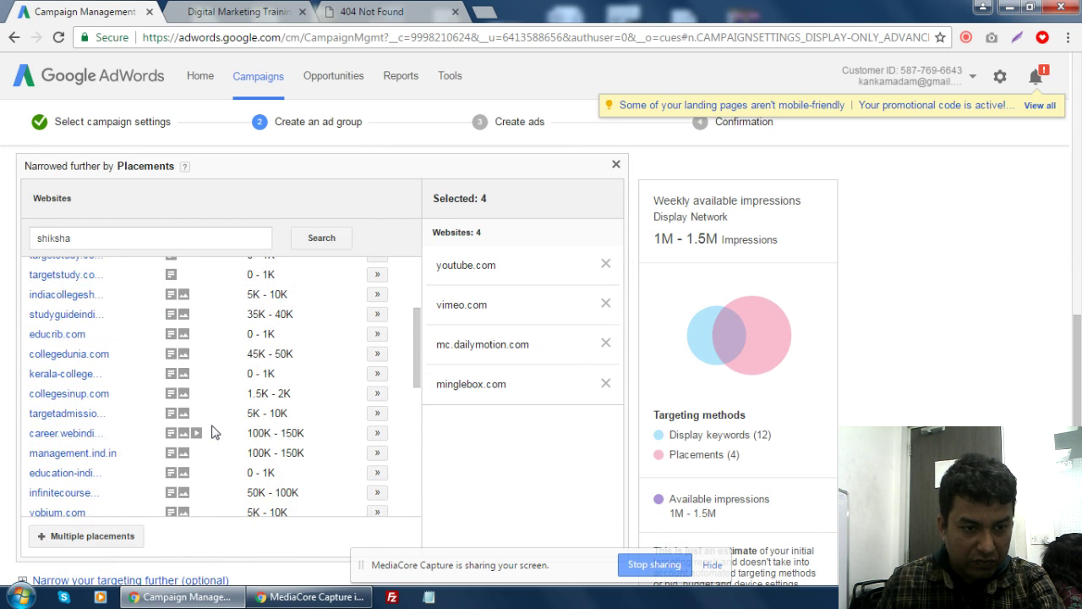
{"action": "scroll", "coordinate": [214, 432], "scroll_direction": "down", "scroll_amount": 4}
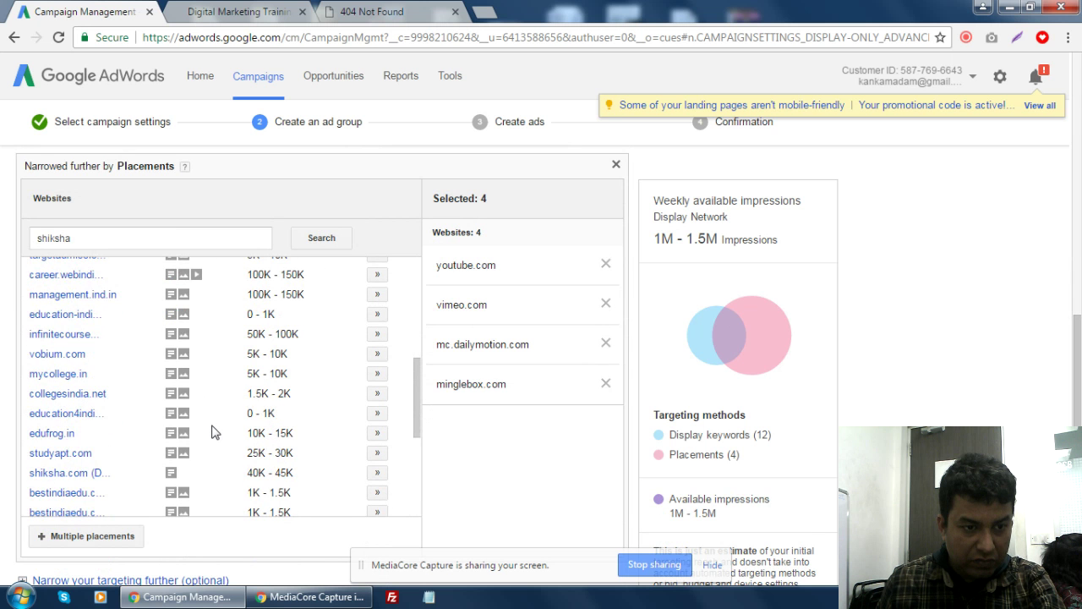
{"action": "scroll", "coordinate": [214, 432], "scroll_direction": "down", "scroll_amount": 2}
{"action": "scroll", "coordinate": [214, 432], "scroll_direction": "down", "scroll_amount": 4}
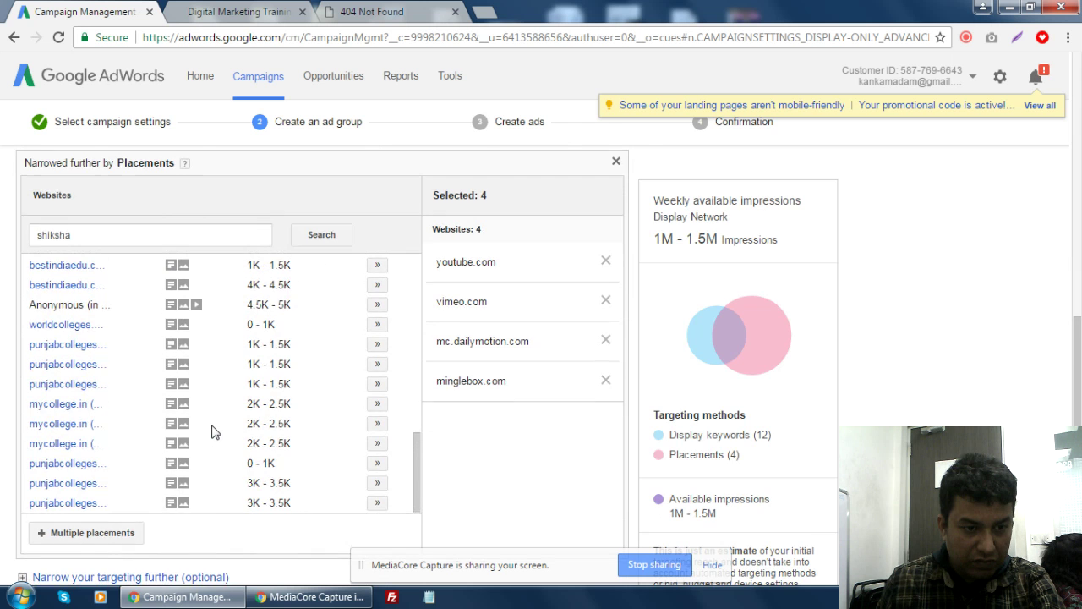
{"action": "scroll", "coordinate": [214, 432], "scroll_direction": "up", "scroll_amount": 2}
{"action": "scroll", "coordinate": [246, 486], "scroll_direction": "down", "scroll_amount": 5}
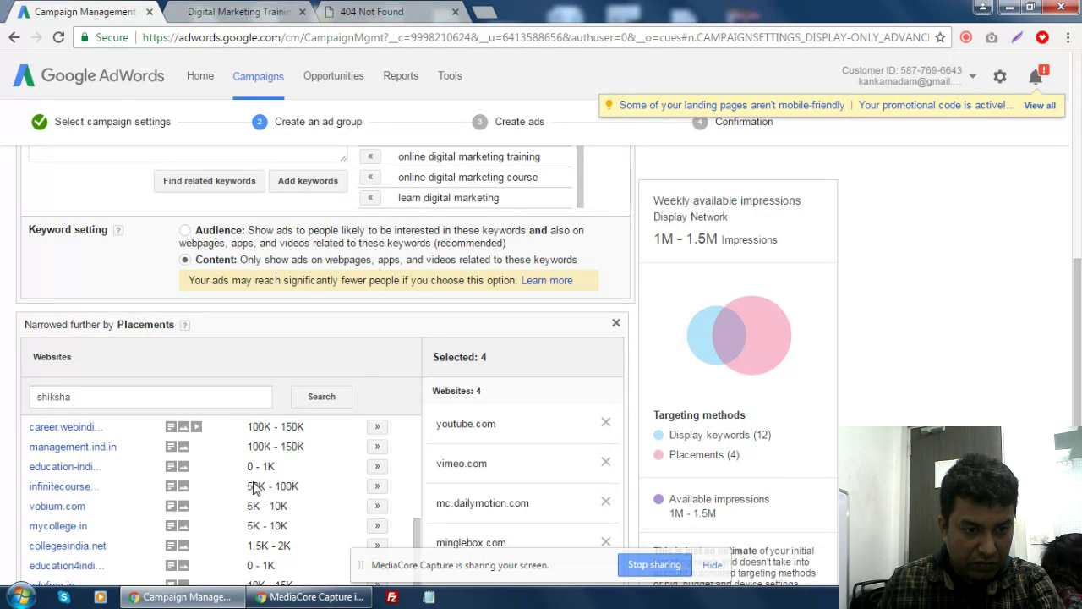
{"action": "scroll", "coordinate": [253, 488], "scroll_direction": "up", "scroll_amount": 2}
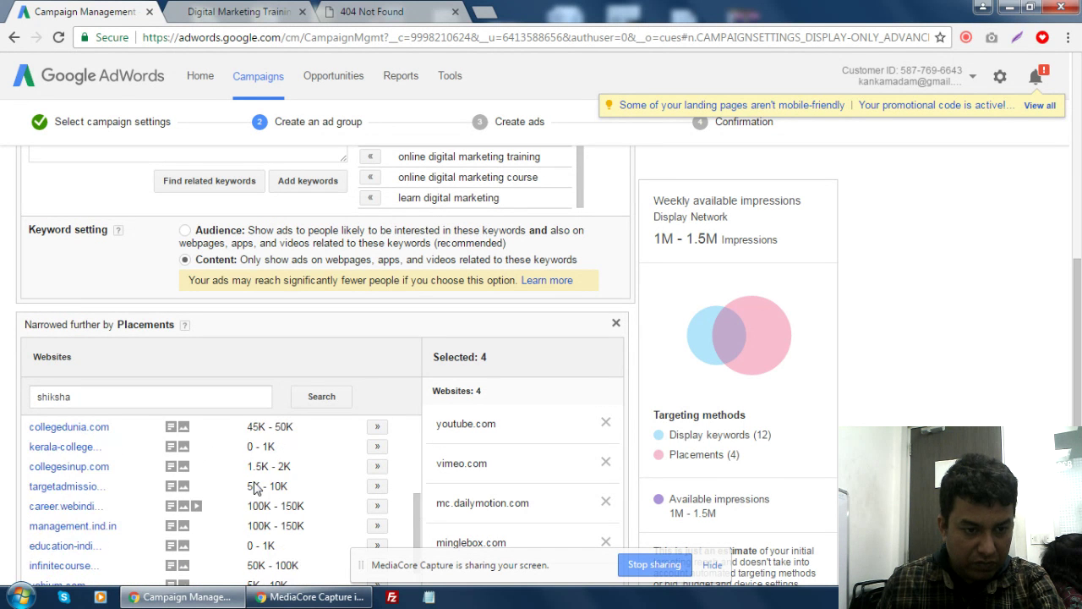
{"action": "scroll", "coordinate": [254, 488], "scroll_direction": "up", "scroll_amount": 4}
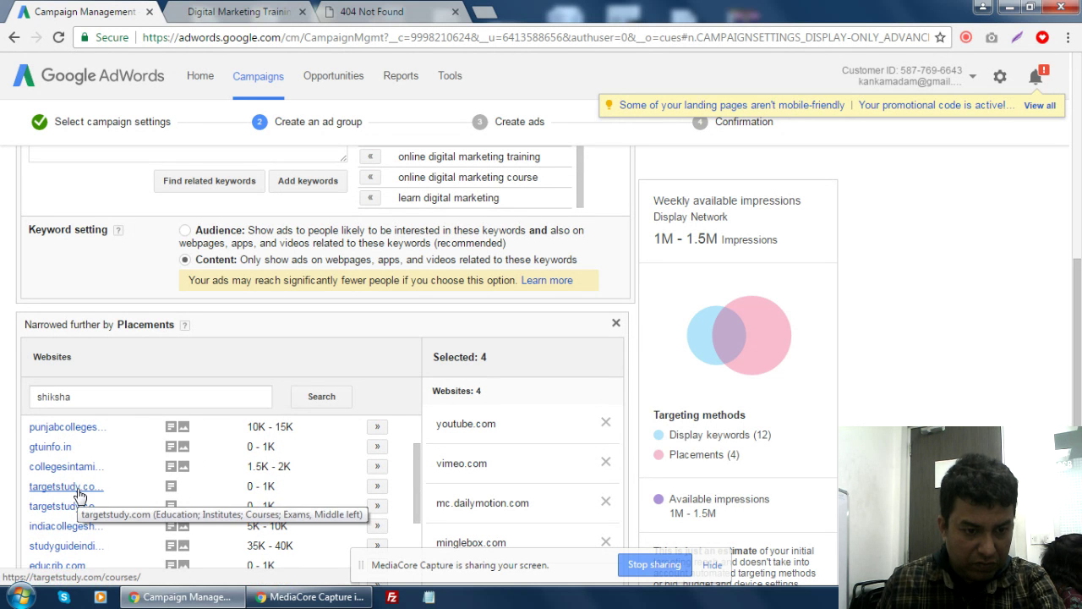
{"action": "left_click", "coordinate": [379, 489]}
{"action": "left_click", "coordinate": [378, 507]}
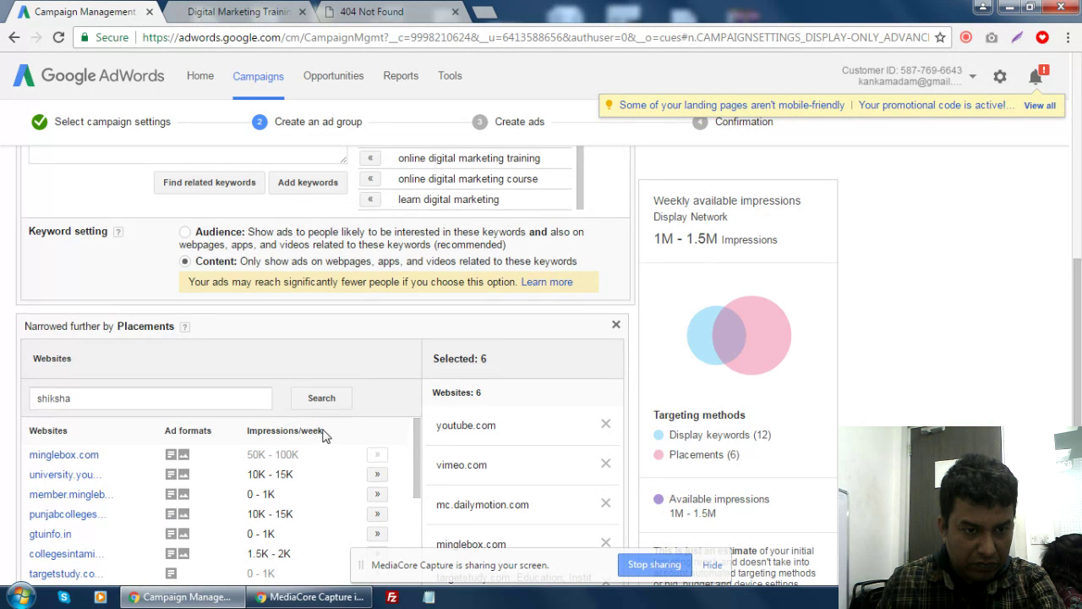
{"action": "scroll", "coordinate": [508, 406], "scroll_direction": "up", "scroll_amount": 1}
{"action": "scroll", "coordinate": [1015, 300], "scroll_direction": "down", "scroll_amount": 2}
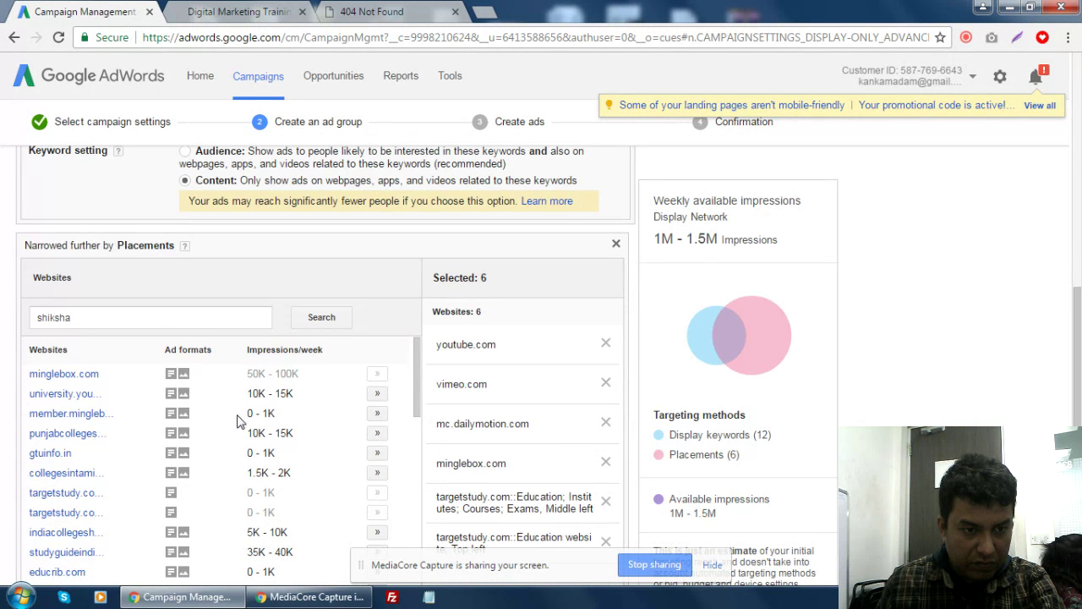
{"action": "left_click", "coordinate": [93, 318]}
{"action": "double_click", "coordinate": [121, 322]}
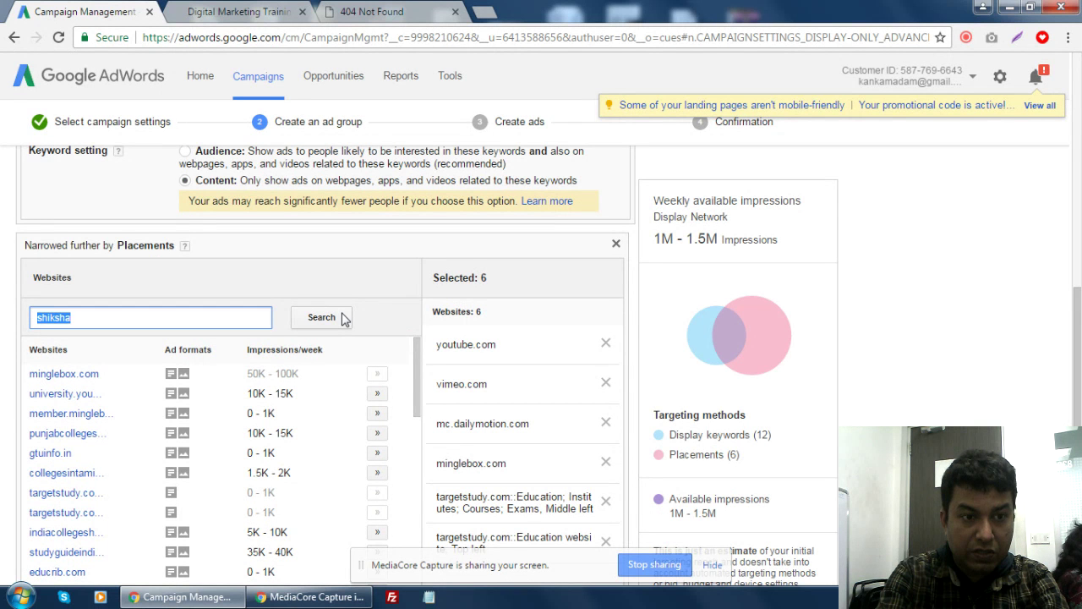
- Search placements for 'quikr' and add kolkata.quikr.com and bhubaneswar.quikr.com
{"action": "type", "text": "o"}
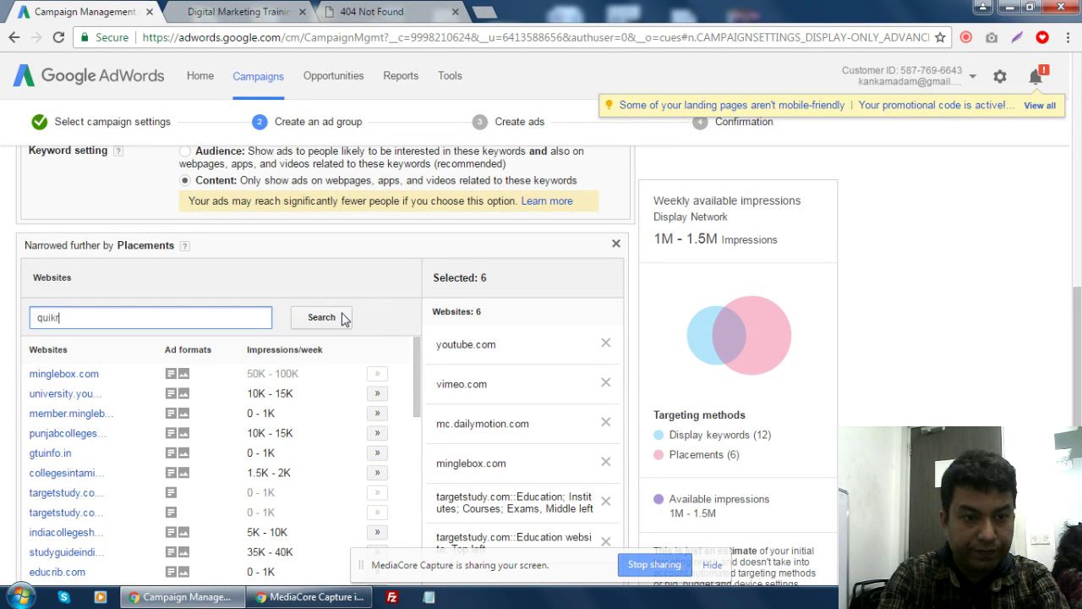
{"action": "left_click", "coordinate": [320, 319]}
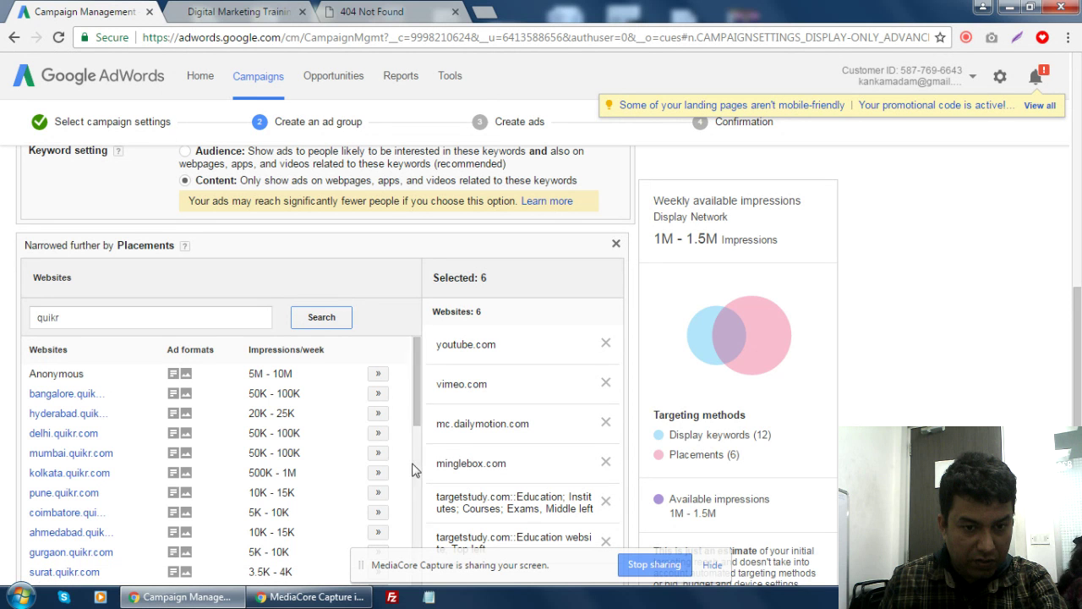
{"action": "left_click", "coordinate": [378, 472]}
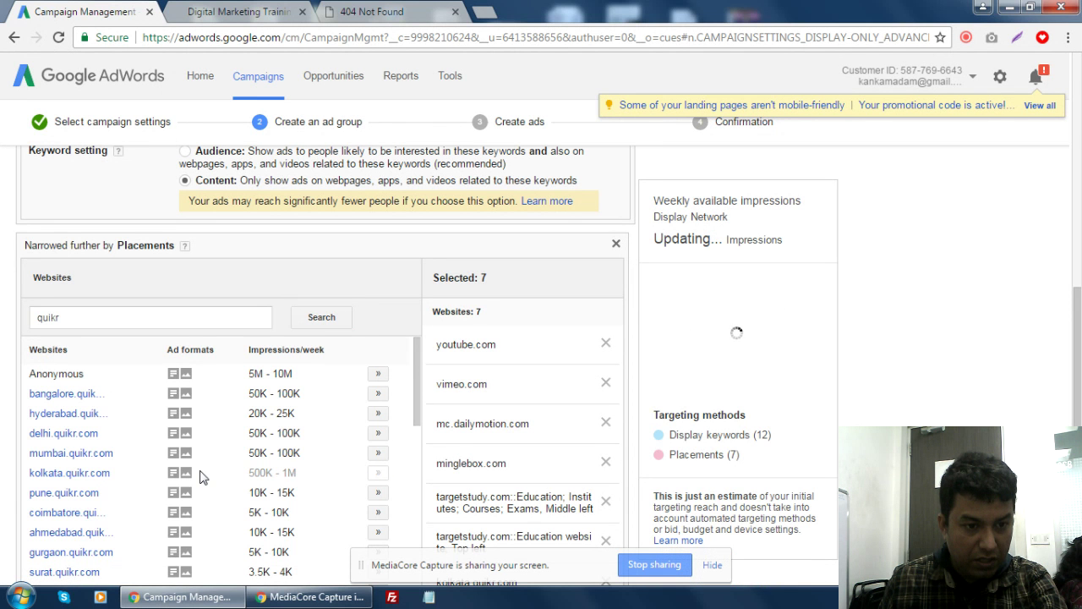
{"action": "scroll", "coordinate": [203, 474], "scroll_direction": "down", "scroll_amount": 1}
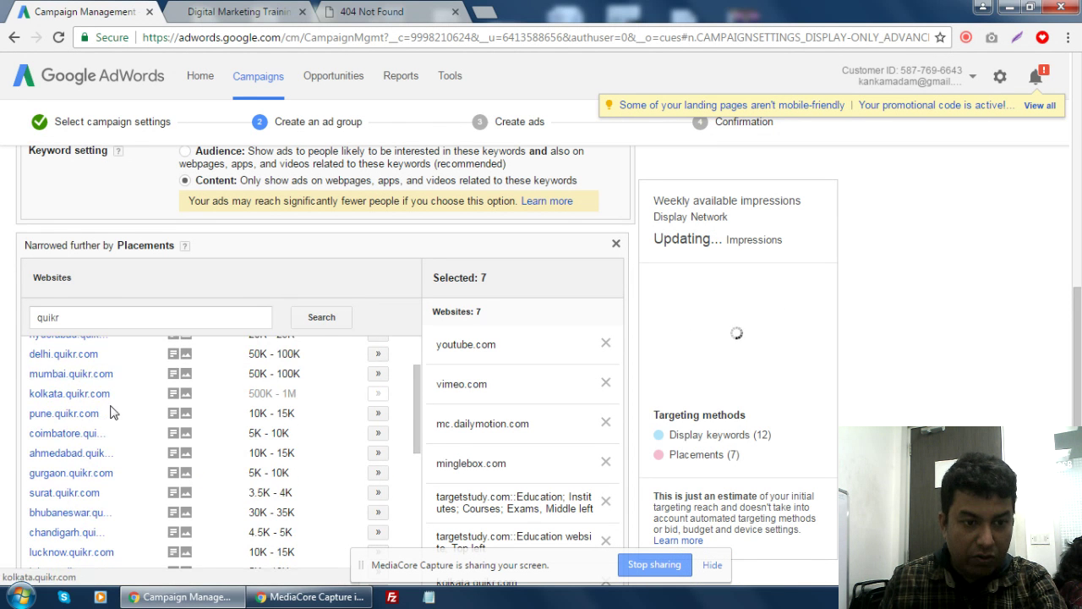
{"action": "scroll", "coordinate": [108, 412], "scroll_direction": "down", "scroll_amount": 1}
{"action": "scroll", "coordinate": [108, 412], "scroll_direction": "down", "scroll_amount": 1}
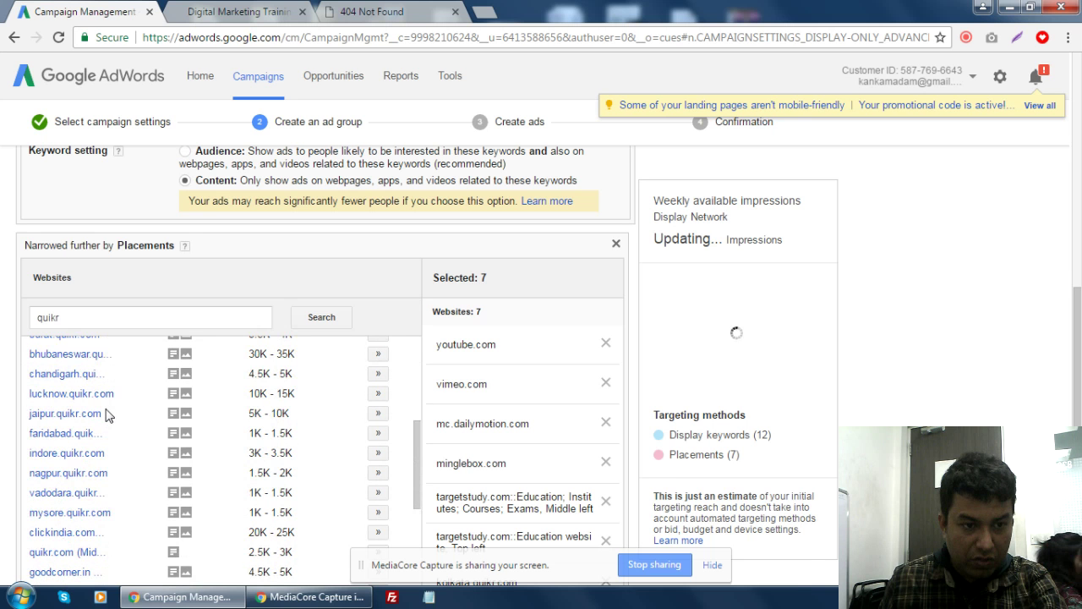
{"action": "left_click", "coordinate": [378, 354]}
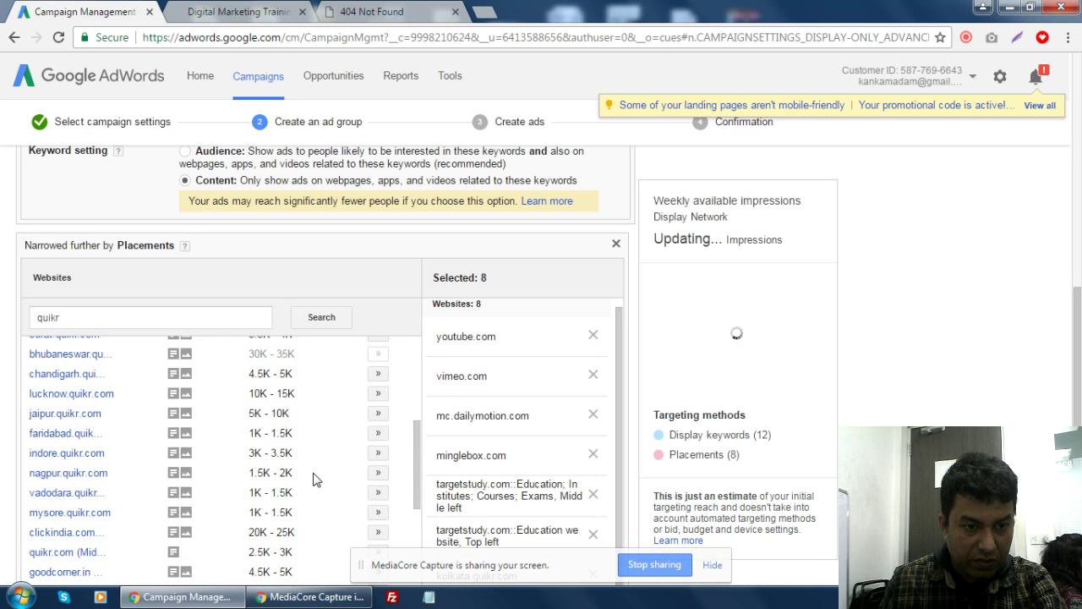
- Add clickindia.com as a placement, then select the quikr search term
{"action": "scroll", "coordinate": [314, 478], "scroll_direction": "down", "scroll_amount": 1}
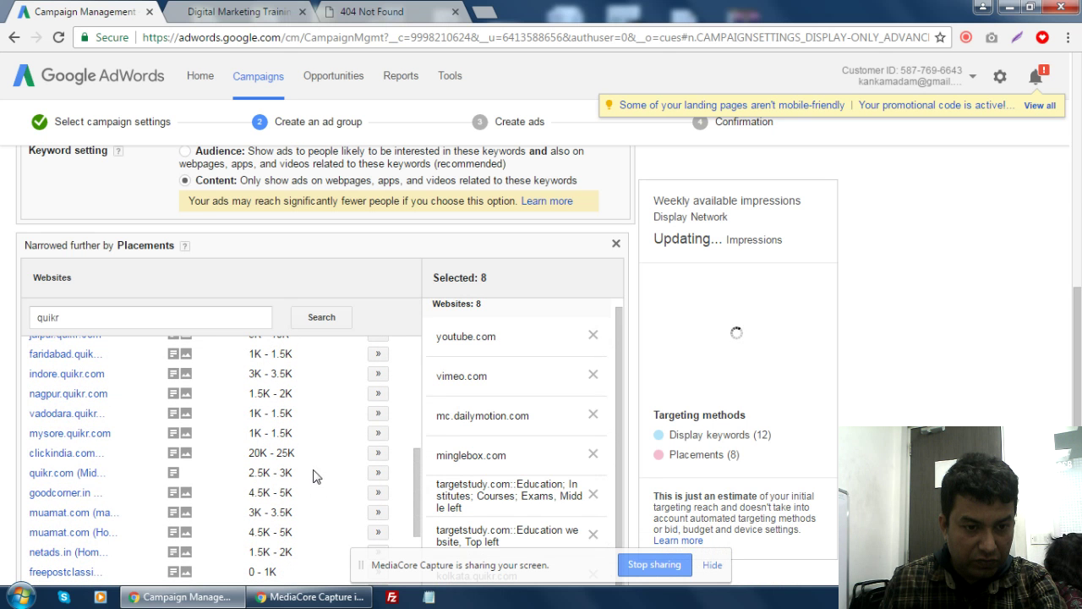
{"action": "left_click", "coordinate": [378, 452]}
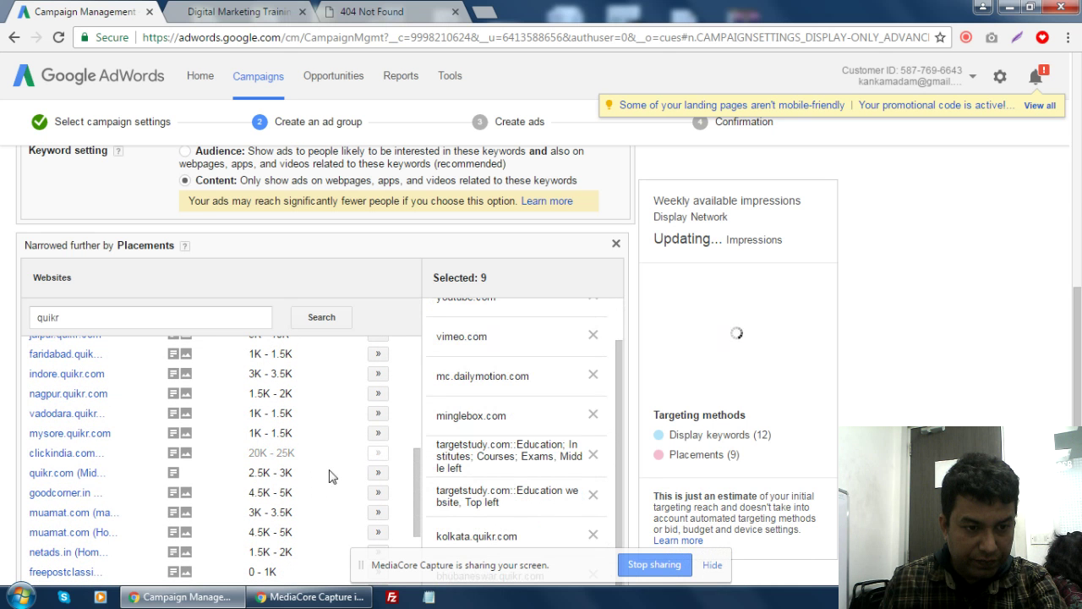
{"action": "scroll", "coordinate": [314, 478], "scroll_direction": "down", "scroll_amount": 1}
{"action": "scroll", "coordinate": [302, 482], "scroll_direction": "down", "scroll_amount": 1}
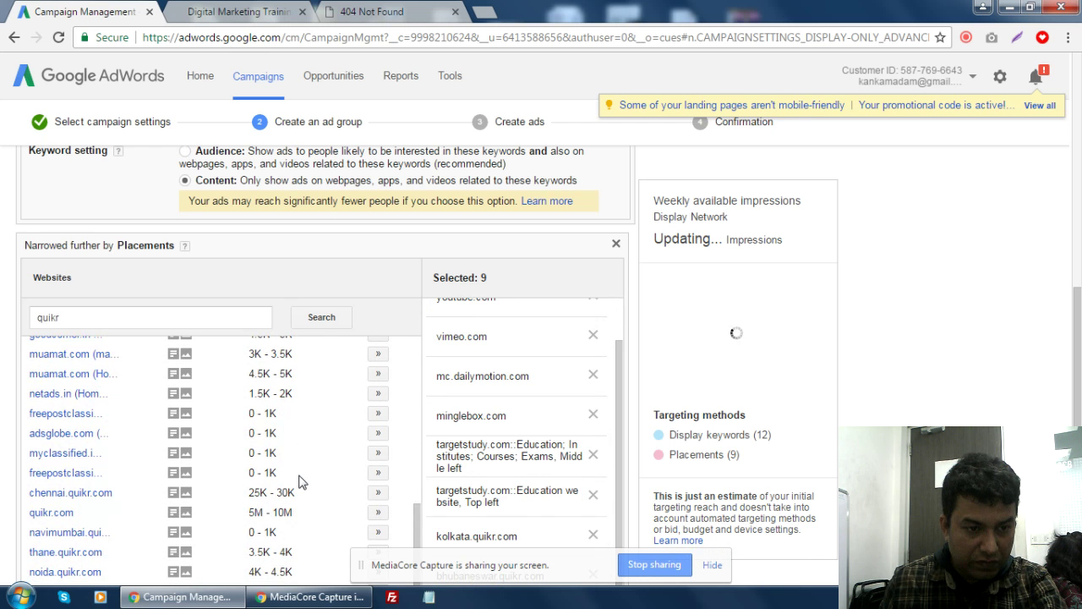
{"action": "scroll", "coordinate": [302, 483], "scroll_direction": "down", "scroll_amount": 2}
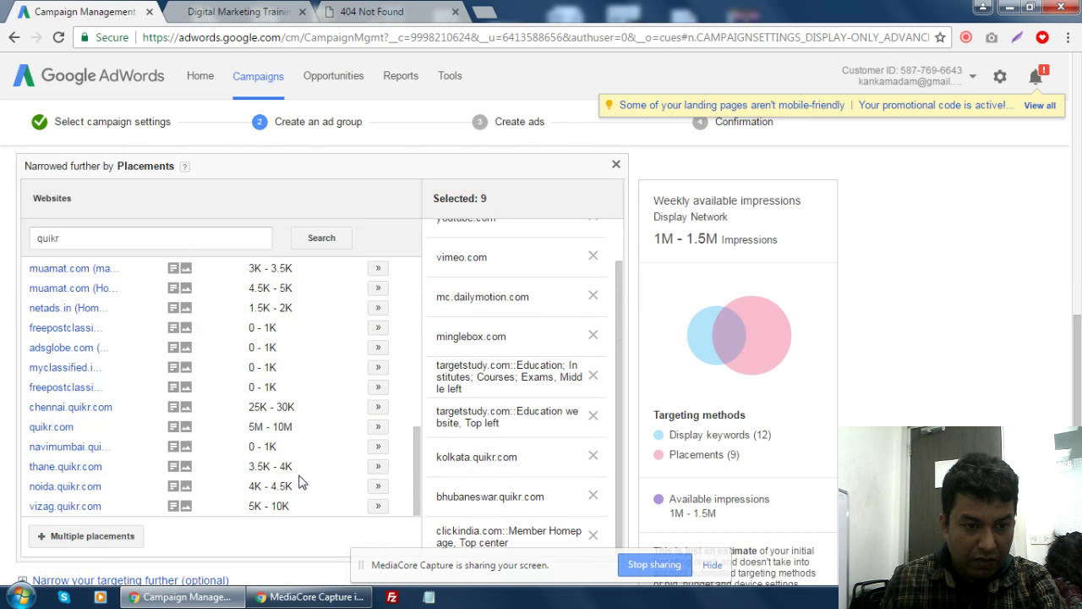
{"action": "scroll", "coordinate": [180, 446], "scroll_direction": "down", "scroll_amount": 1}
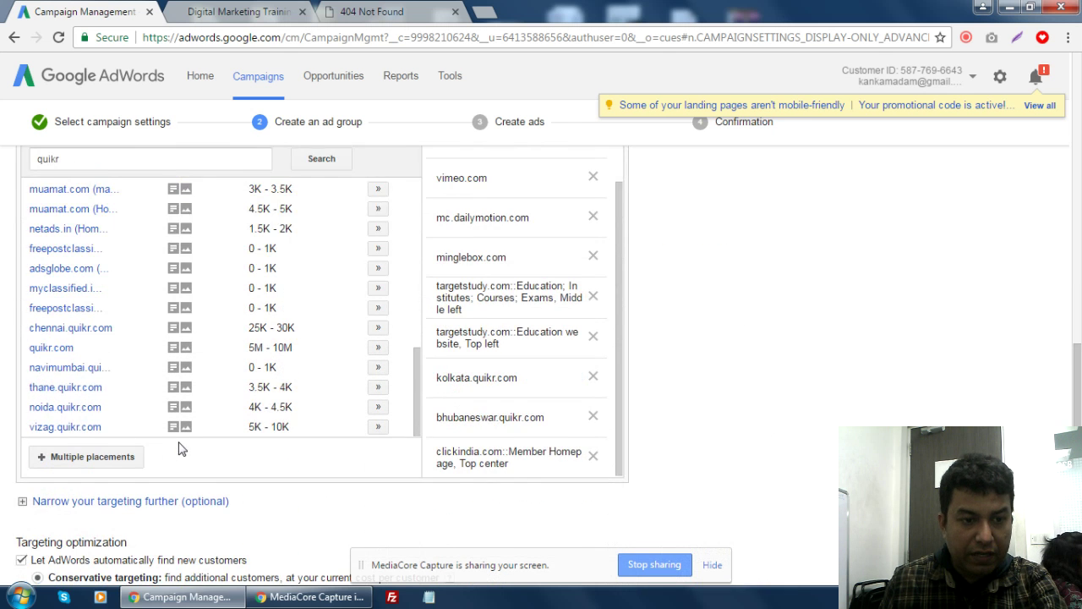
{"action": "scroll", "coordinate": [178, 441], "scroll_direction": "up", "scroll_amount": 3}
{"action": "scroll", "coordinate": [178, 441], "scroll_direction": "up", "scroll_amount": 8}
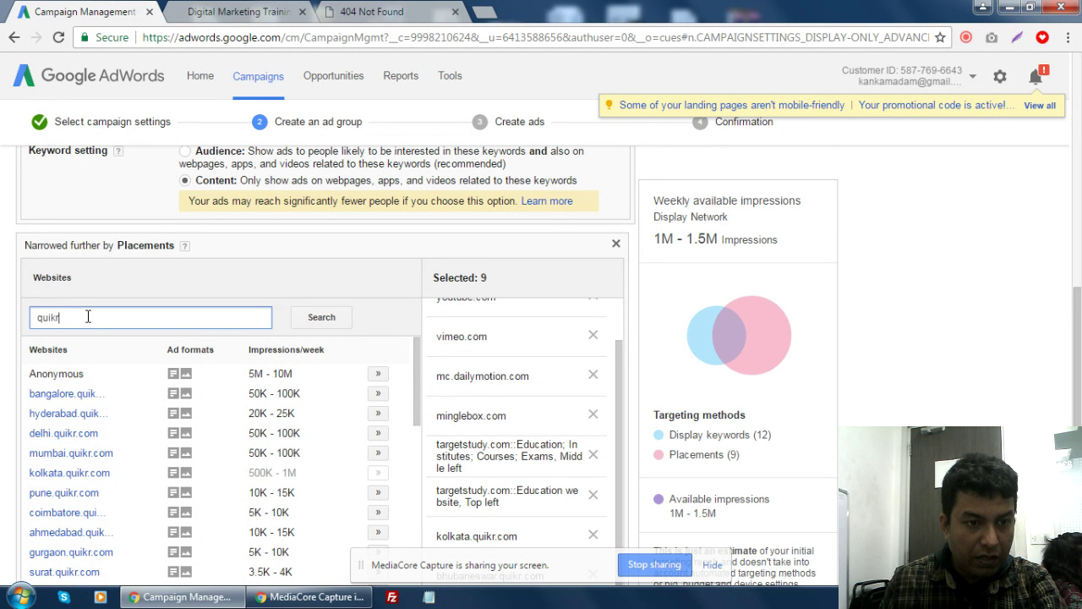
{"action": "left_click_drag", "start_coordinate": [61, 318], "coordinate": [30, 324]}
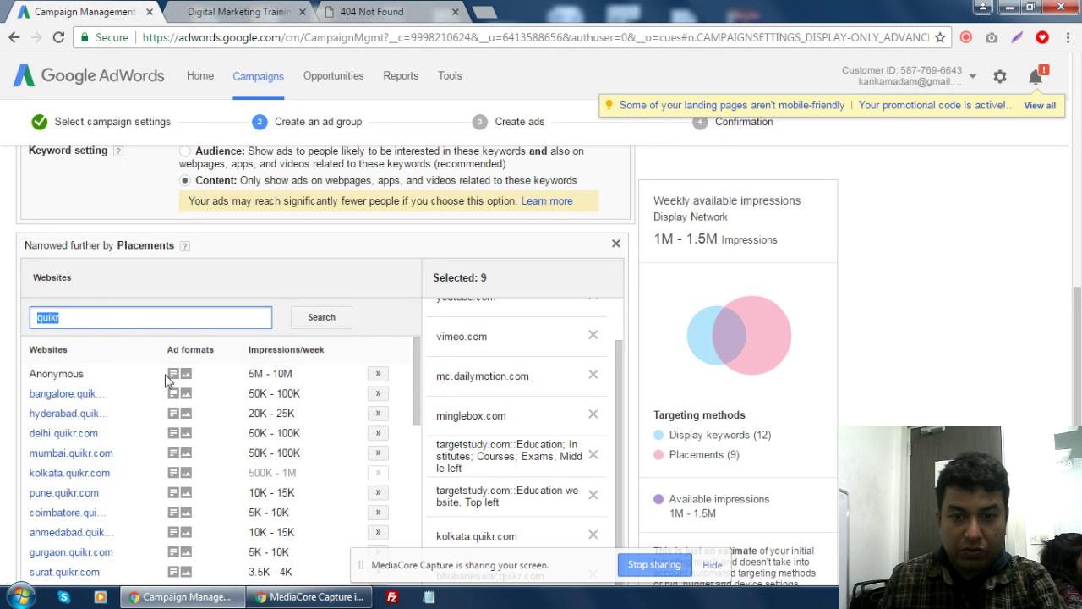
{"action": "scroll", "coordinate": [804, 362], "scroll_direction": "down", "scroll_amount": 4}
{"action": "scroll", "coordinate": [651, 377], "scroll_direction": "up", "scroll_amount": 6}
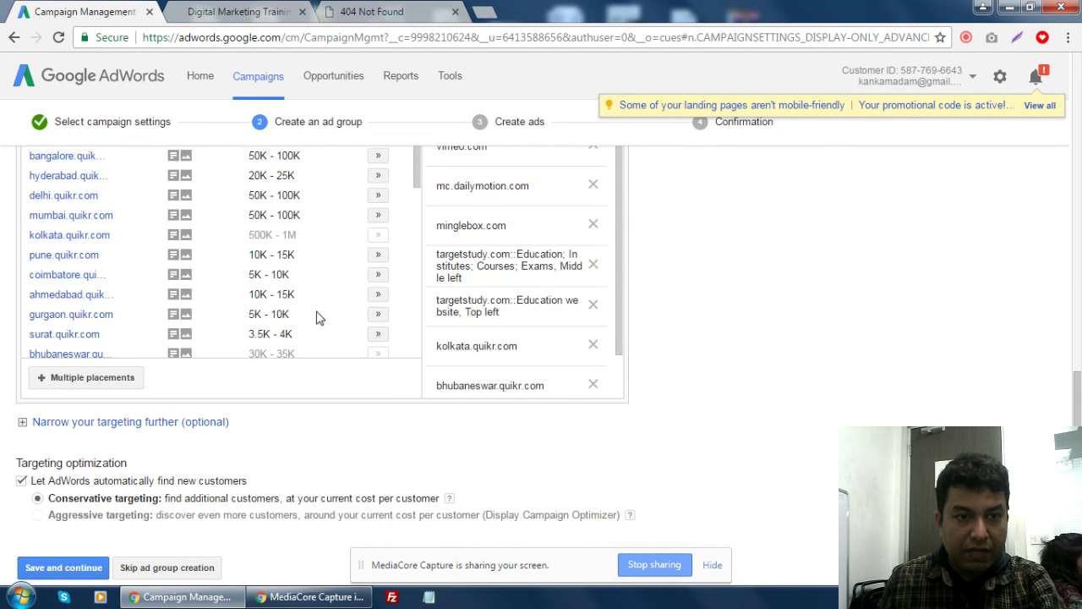
{"action": "scroll", "coordinate": [251, 481], "scroll_direction": "up", "scroll_amount": 3}
{"action": "scroll", "coordinate": [427, 406], "scroll_direction": "down", "scroll_amount": 2}
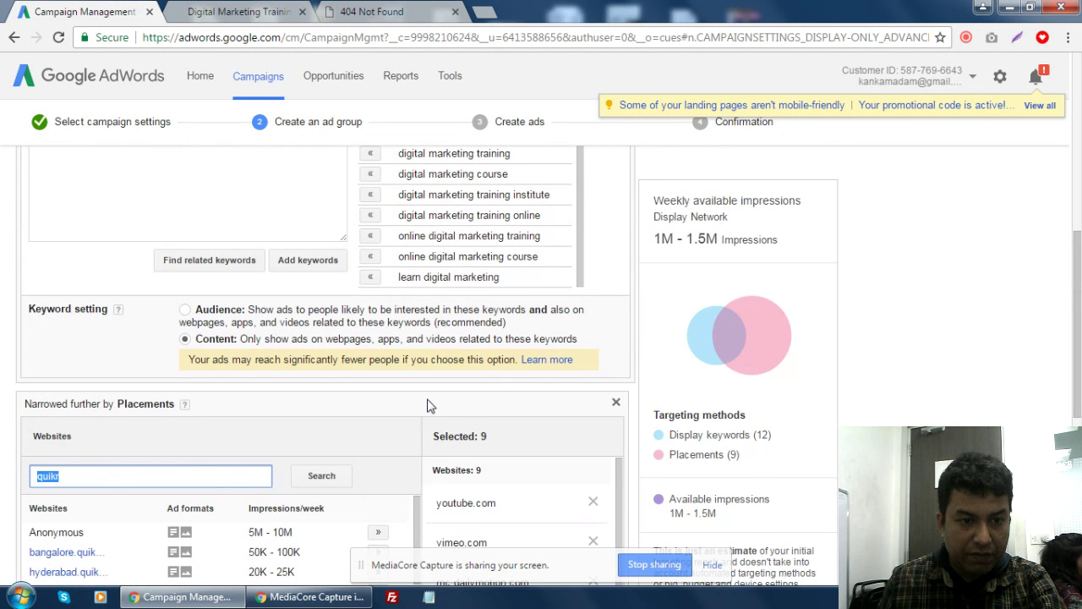
- Search 'bartaman' and add sangbadpratidin.in, epaper.eisamay.com, ejibikadishari.com and bartamanpatrika.com
{"action": "type", "text": "bartaman"}
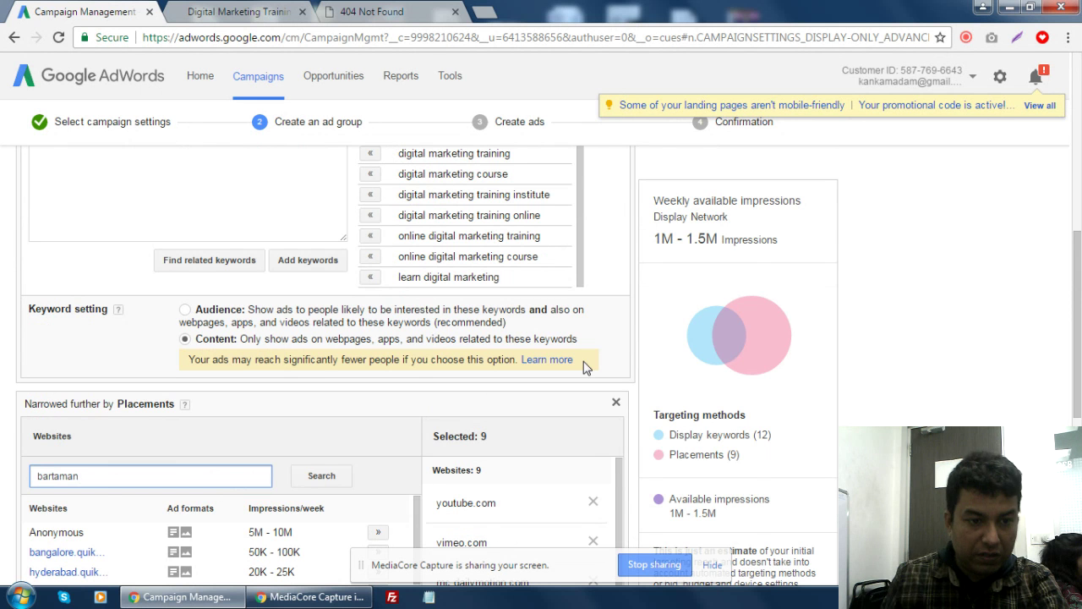
{"action": "left_click", "coordinate": [317, 477]}
{"action": "scroll", "coordinate": [899, 334], "scroll_direction": "down", "scroll_amount": 2}
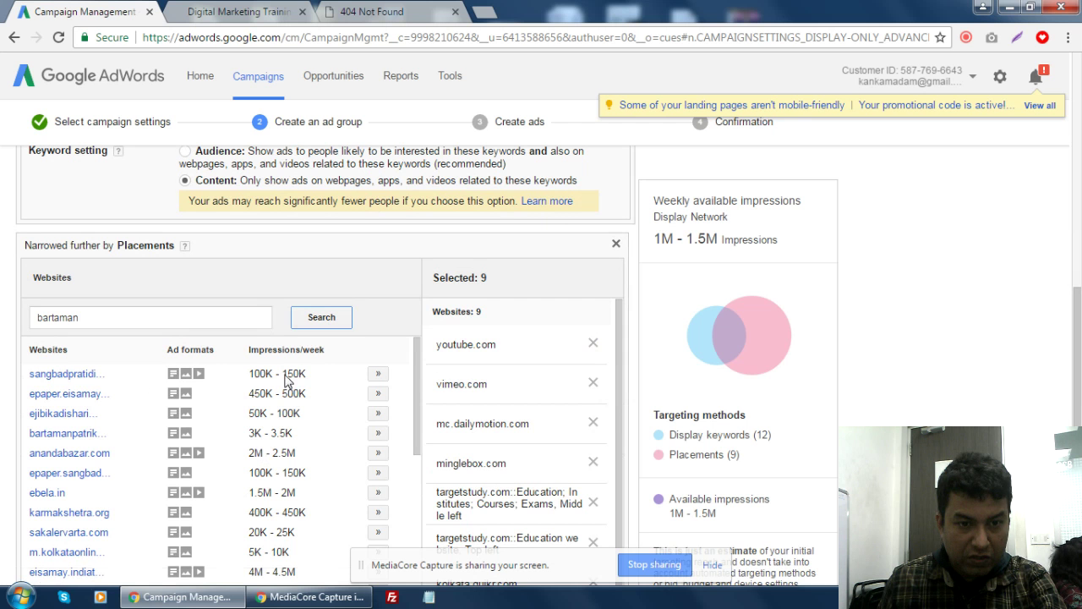
{"action": "left_click", "coordinate": [377, 376]}
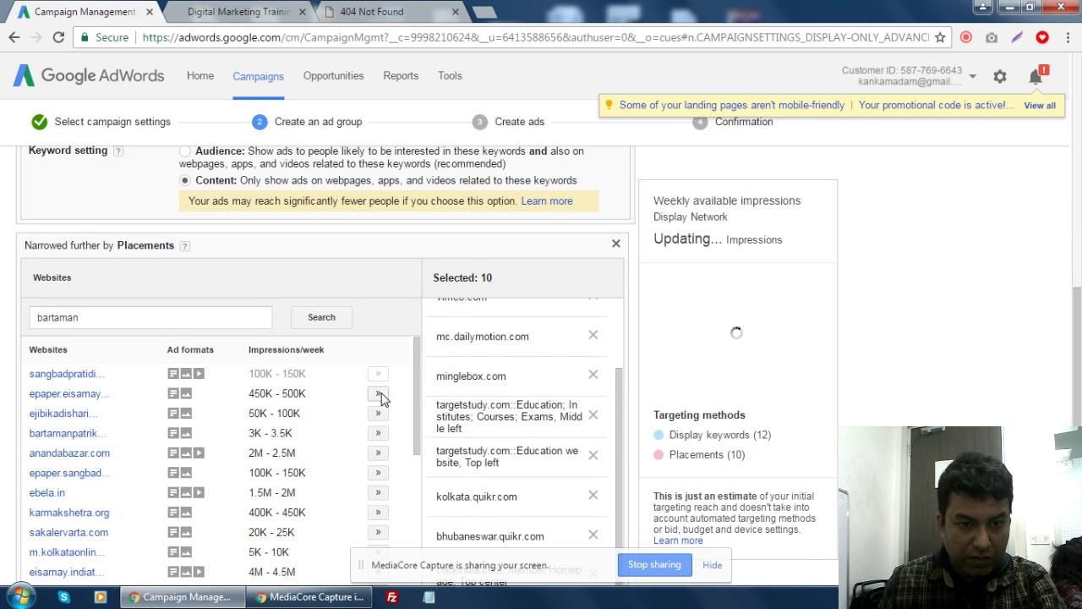
{"action": "left_click", "coordinate": [379, 395]}
{"action": "left_click", "coordinate": [378, 414]}
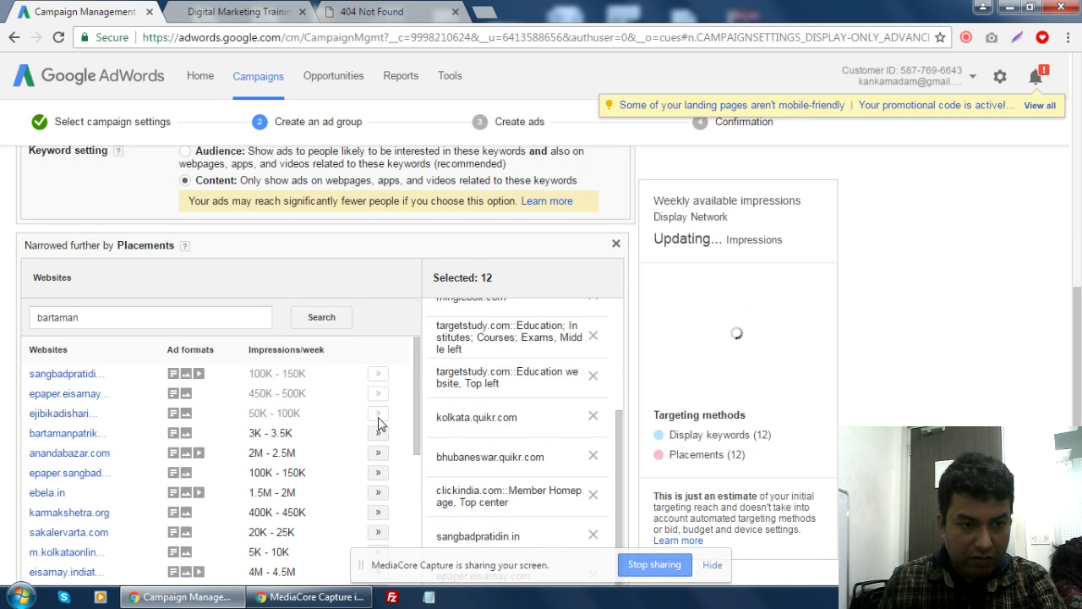
{"action": "left_click", "coordinate": [377, 432]}
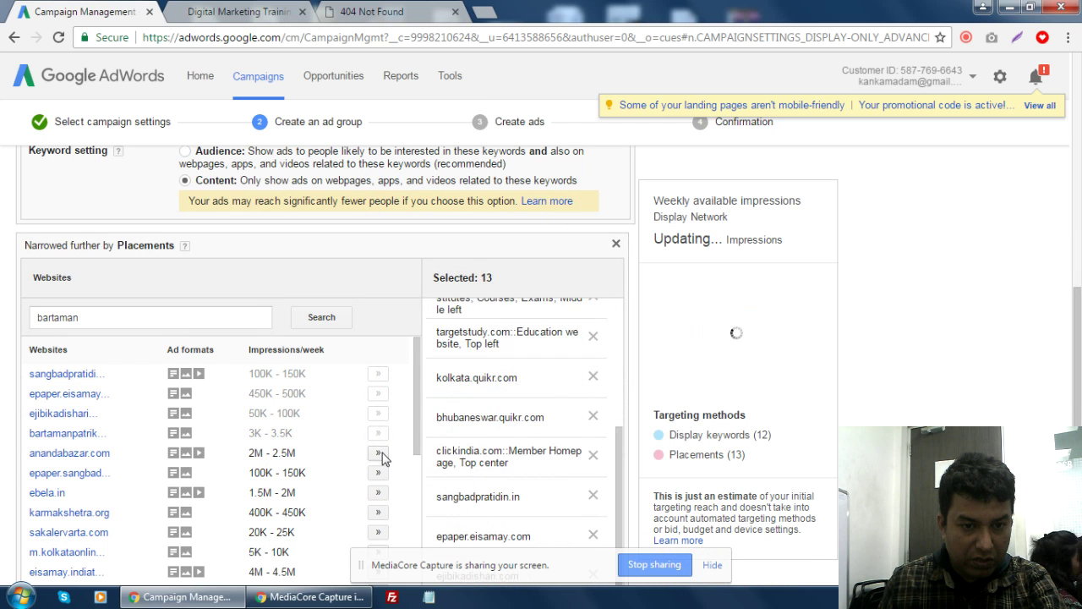
- Add anandabazar.com, epaper.sangbadpratidin.in, ebela.in, karmakshetra.org and sakalervarta.com as placements
{"action": "left_click", "coordinate": [378, 453]}
{"action": "left_click", "coordinate": [378, 475]}
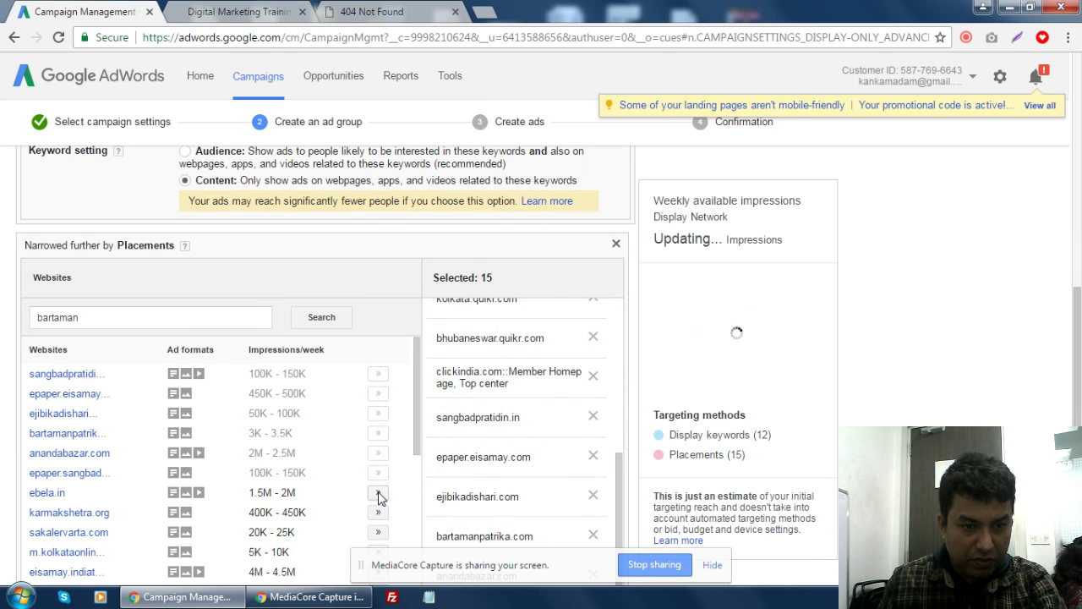
{"action": "left_click", "coordinate": [379, 495]}
{"action": "left_click", "coordinate": [378, 512]}
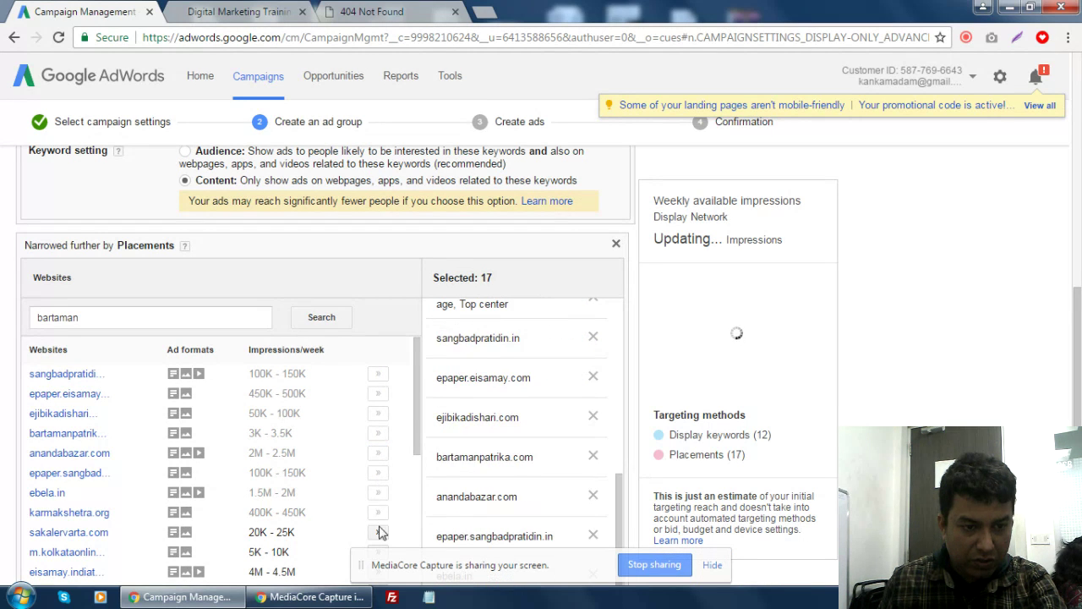
{"action": "left_click", "coordinate": [378, 533]}
- Add m.kolkataonline.in, eisamay.indiatimes.com, readwhere.com, statetimes.in and sambadepaper.com as placements
{"action": "scroll", "coordinate": [362, 432], "scroll_direction": "down", "scroll_amount": 1}
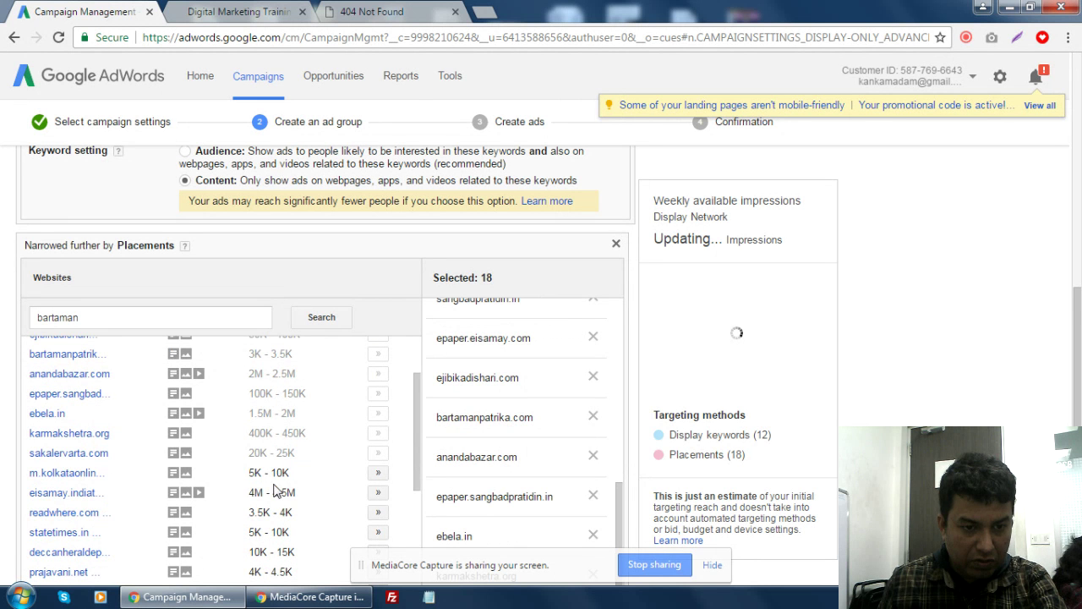
{"action": "left_click", "coordinate": [377, 476]}
{"action": "left_click", "coordinate": [377, 493]}
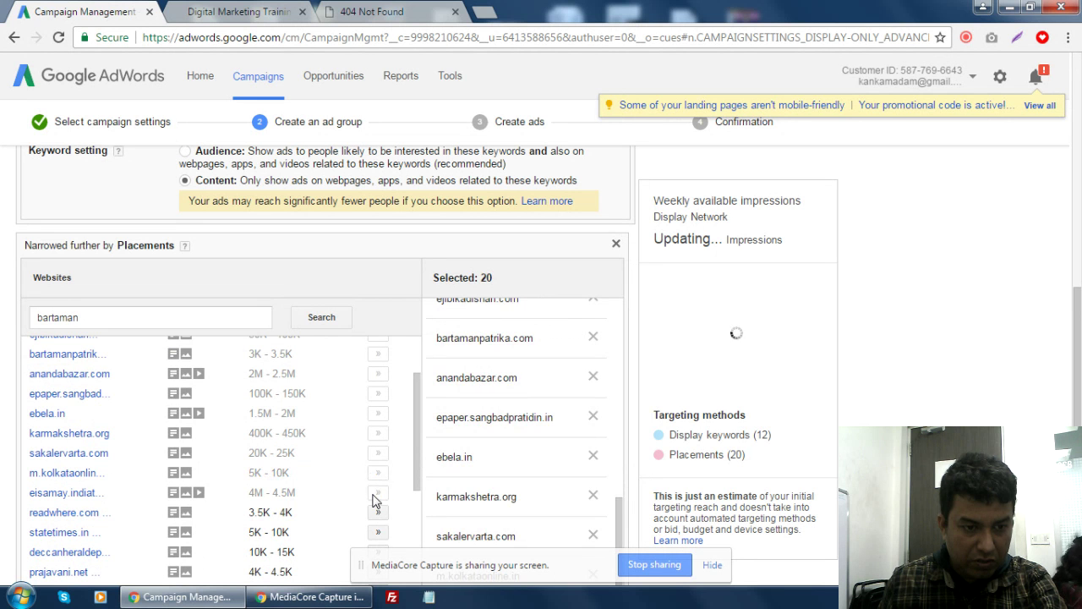
{"action": "left_click", "coordinate": [377, 513]}
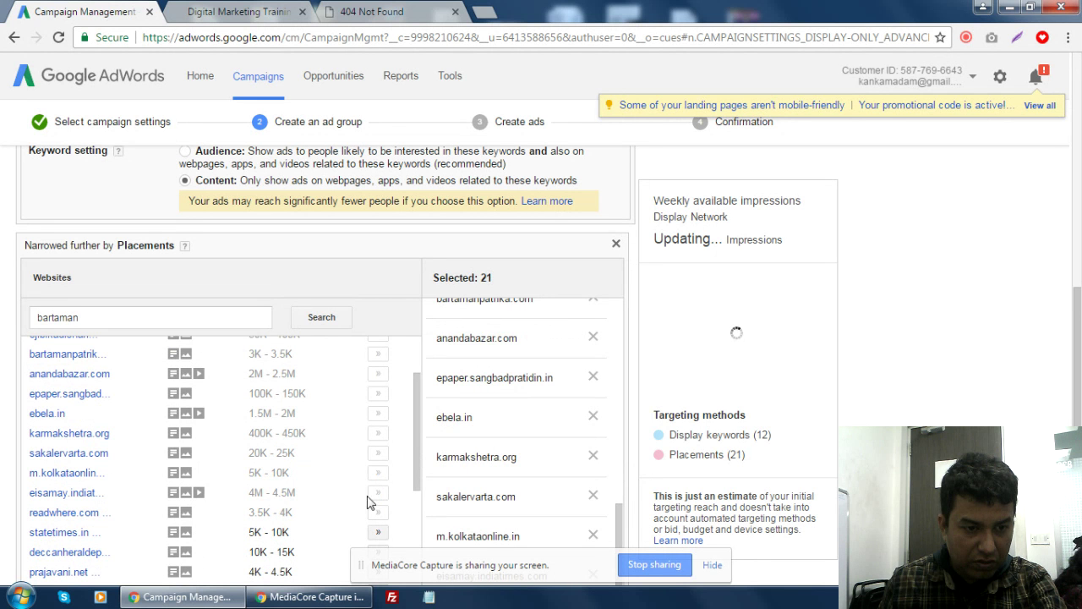
{"action": "left_click", "coordinate": [378, 533]}
{"action": "scroll", "coordinate": [391, 471], "scroll_direction": "down", "scroll_amount": 4}
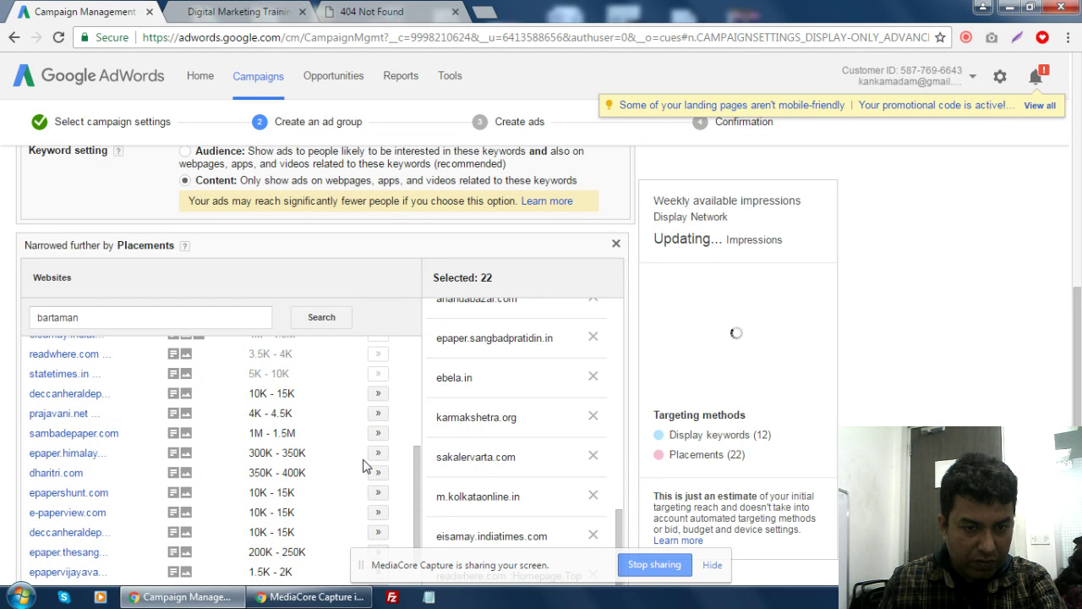
{"action": "left_click", "coordinate": [378, 433]}
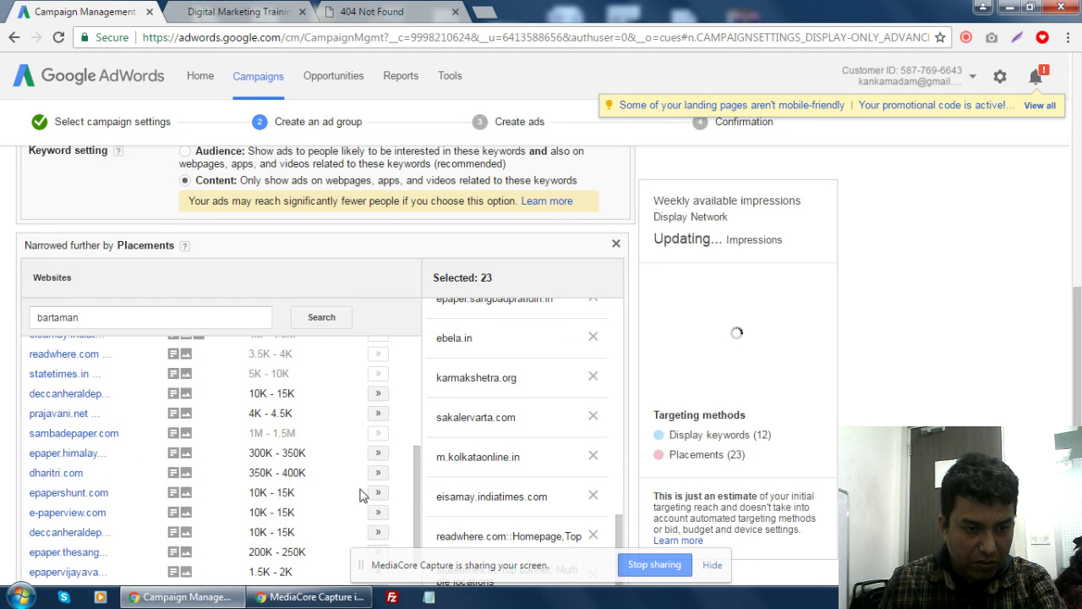
{"action": "scroll", "coordinate": [385, 486], "scroll_direction": "down", "scroll_amount": 2}
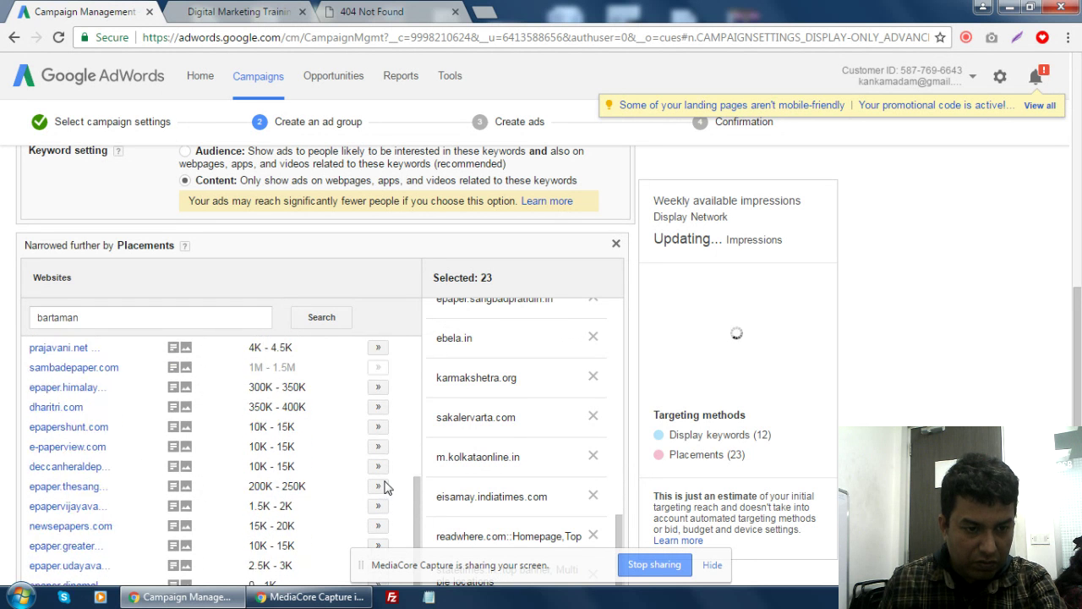
{"action": "scroll", "coordinate": [381, 486], "scroll_direction": "down", "scroll_amount": 1}
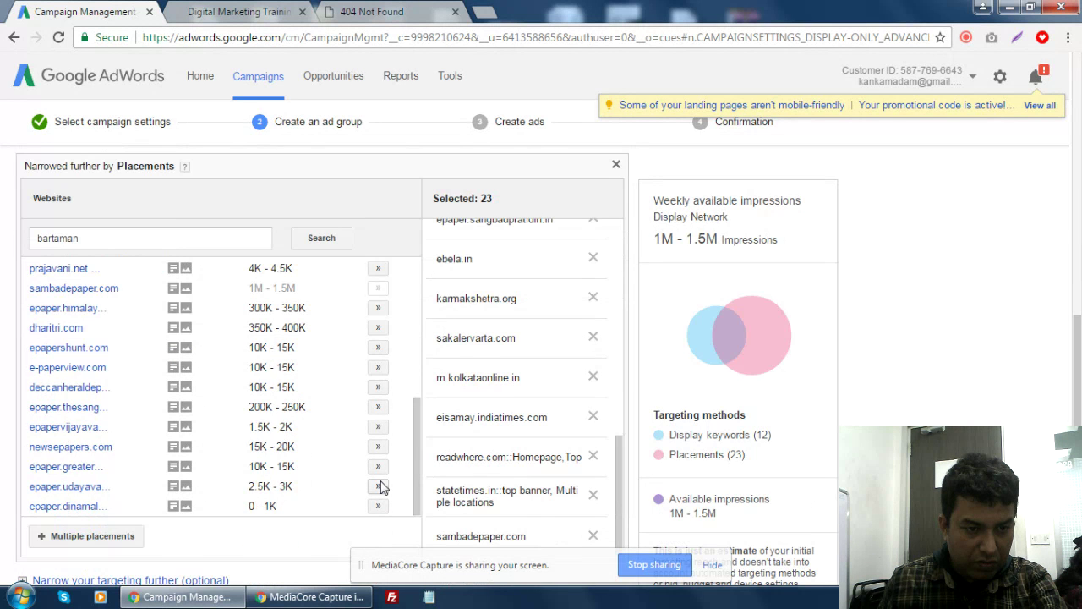
{"action": "scroll", "coordinate": [309, 457], "scroll_direction": "up", "scroll_amount": 5}
{"action": "scroll", "coordinate": [308, 457], "scroll_direction": "up", "scroll_amount": 2}
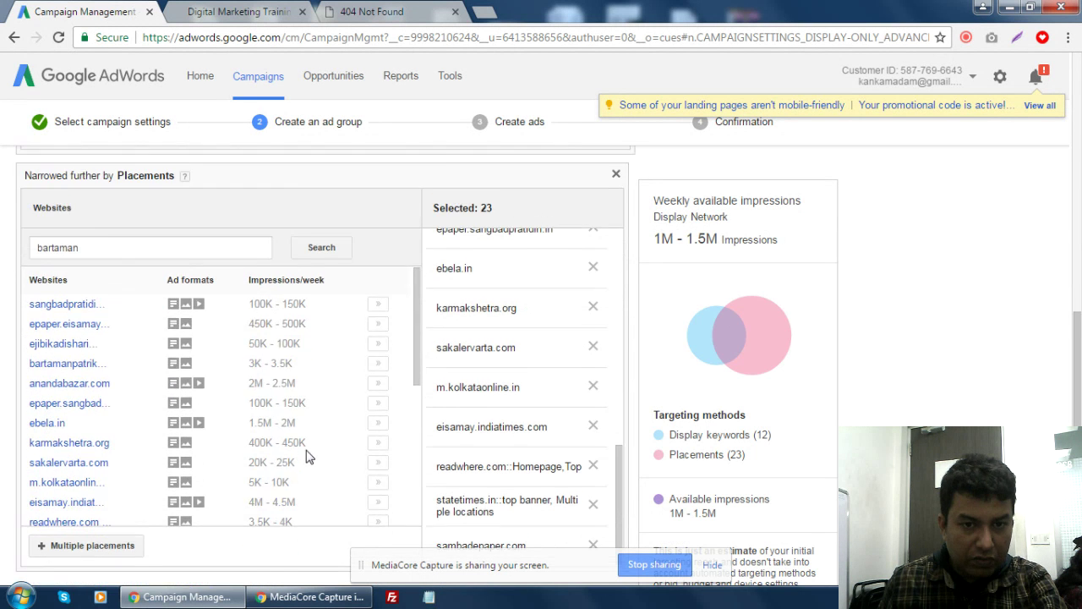
- Search placements for 'timesofindia' and add the three Times of India sites
{"action": "left_click_drag", "start_coordinate": [78, 396], "coordinate": [1, 403]}
{"action": "type", "text": "t"}
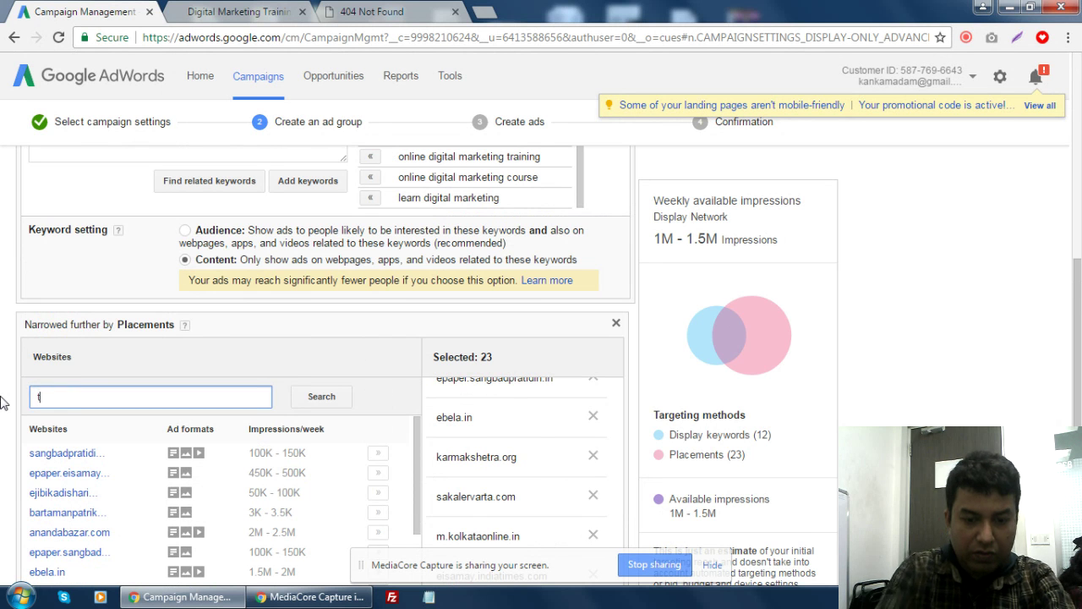
{"action": "type", "text": "imesofindia"}
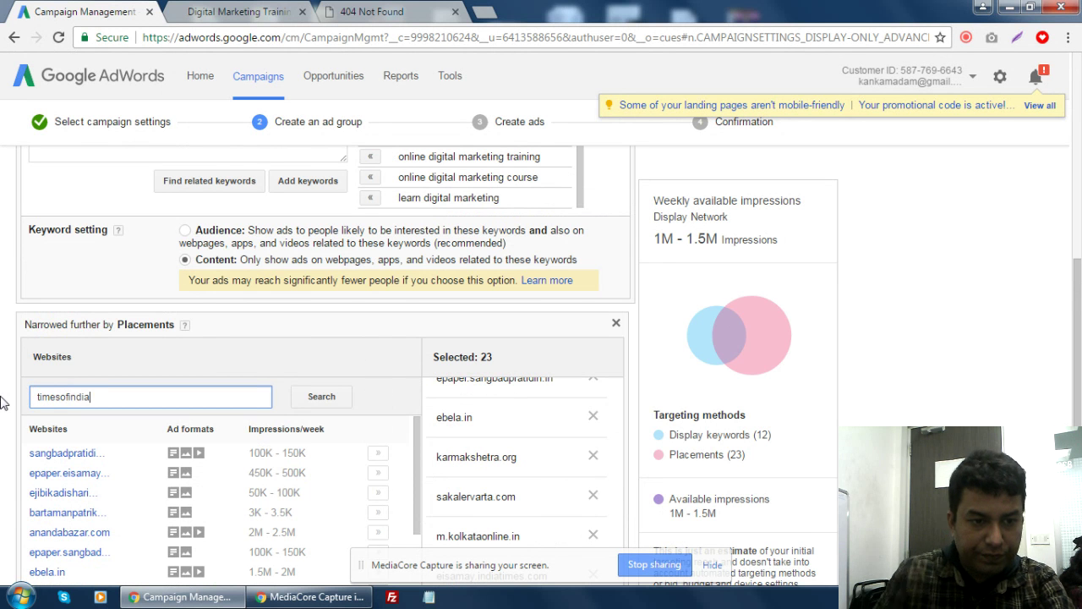
{"action": "left_click", "coordinate": [298, 404]}
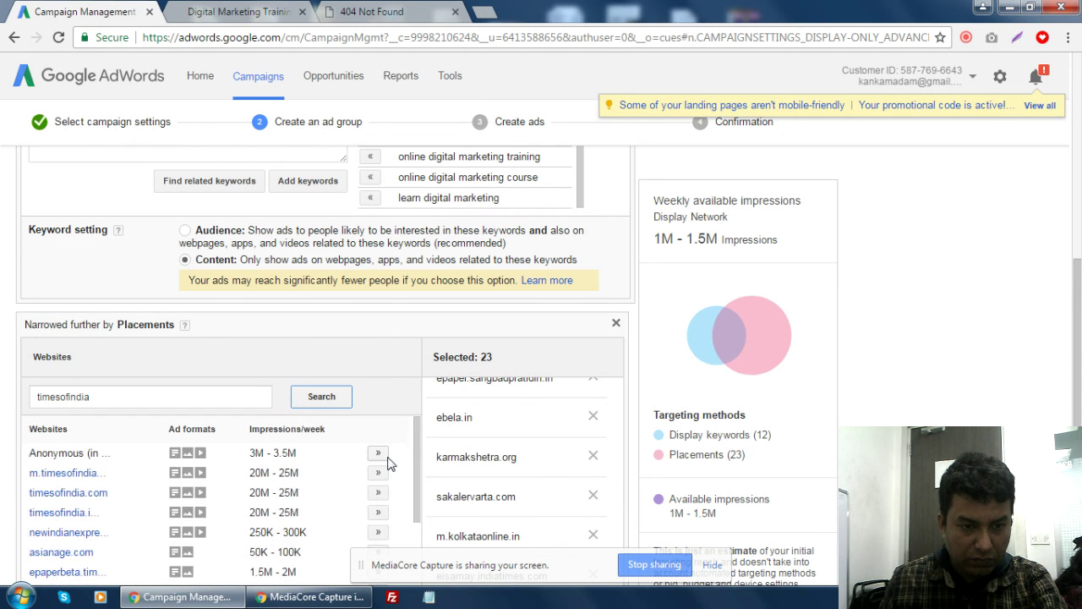
{"action": "left_click", "coordinate": [378, 472]}
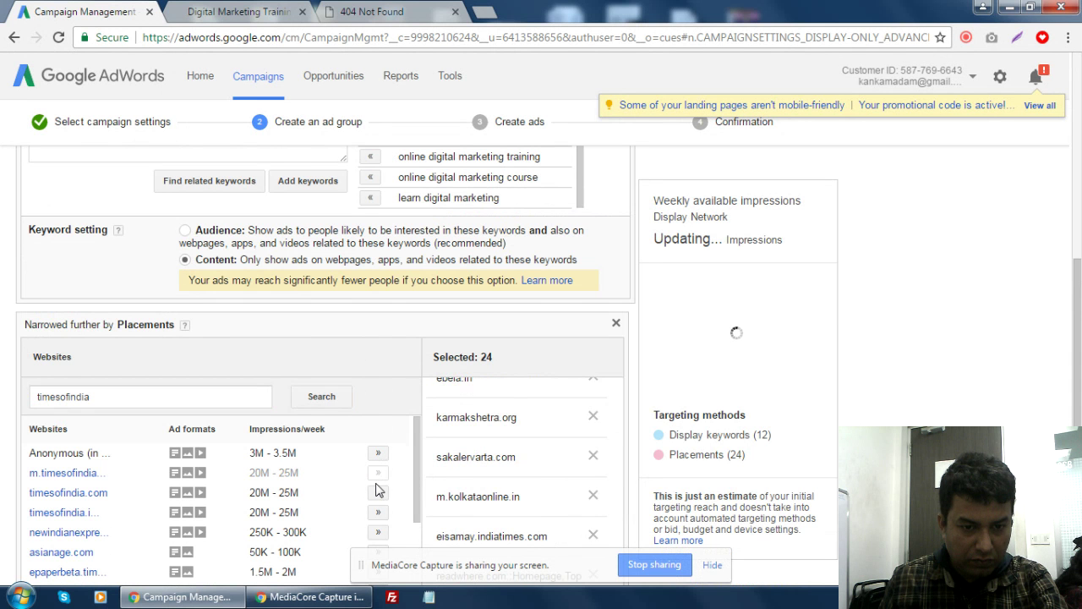
{"action": "left_click", "coordinate": [378, 493]}
{"action": "left_click", "coordinate": [378, 512]}
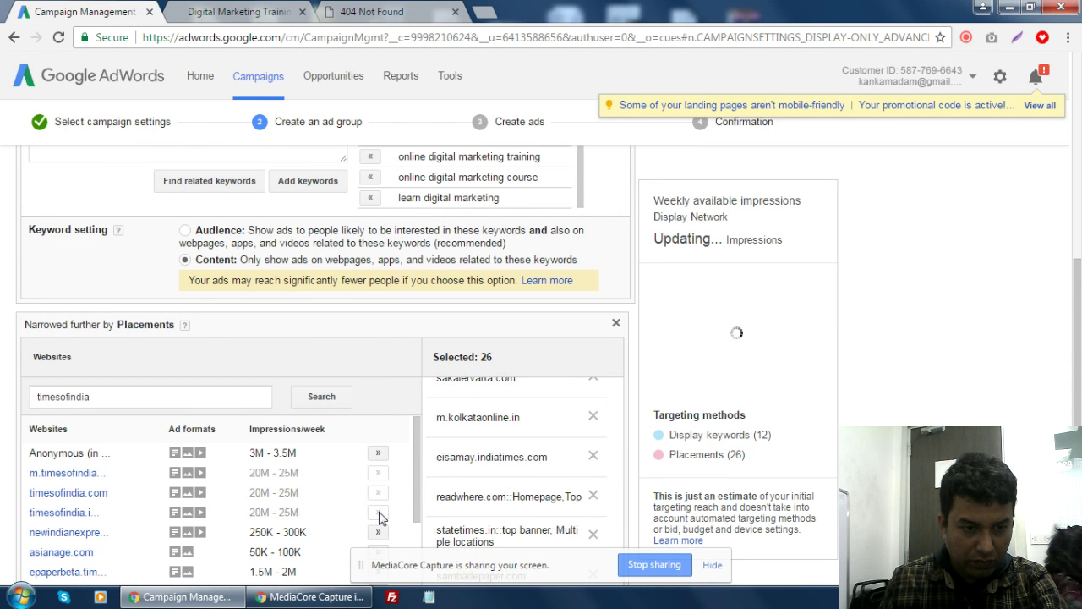
- Add asianage.com, epaper.indianexpress.com, indianexpress.com, epaperlive.timesofindia.com and ww.itimes.com as placements
{"action": "scroll", "coordinate": [302, 488], "scroll_direction": "down", "scroll_amount": 1}
{"action": "scroll", "coordinate": [301, 489], "scroll_direction": "down", "scroll_amount": 1}
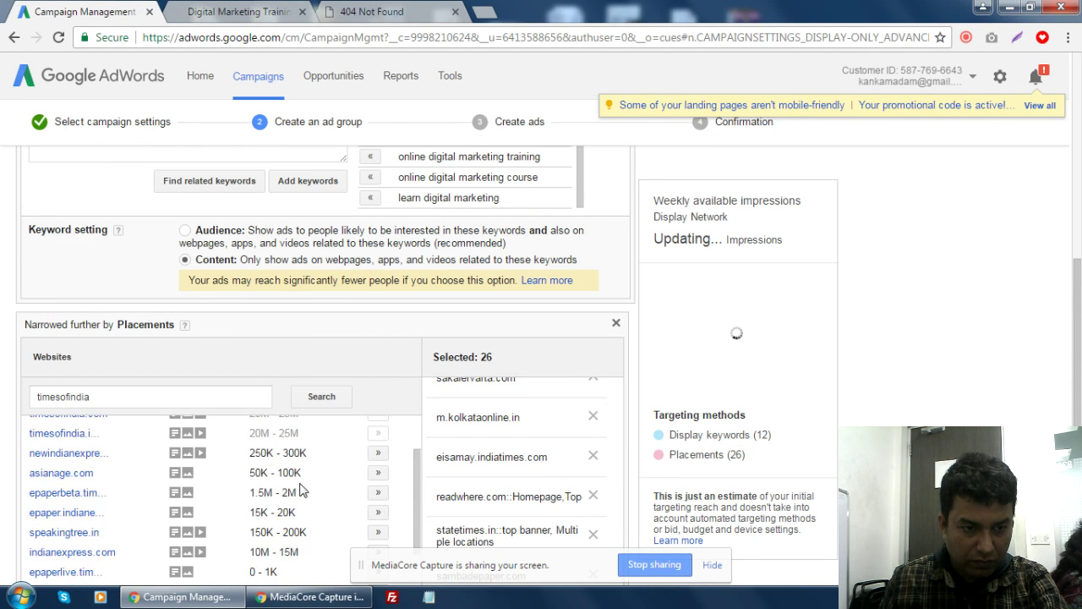
{"action": "left_click", "coordinate": [377, 474]}
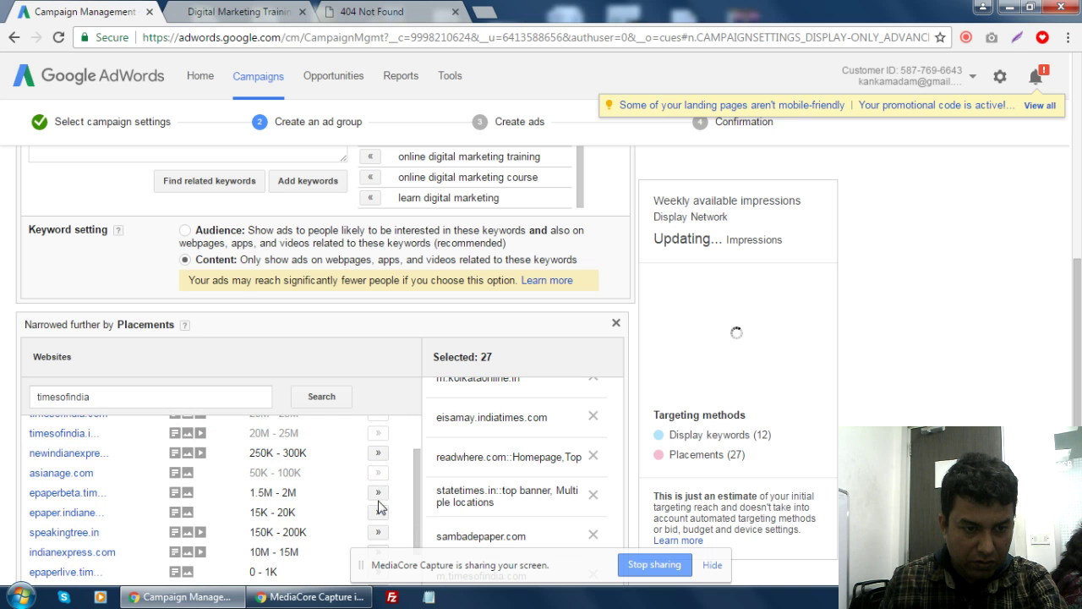
{"action": "scroll", "coordinate": [306, 498], "scroll_direction": "down", "scroll_amount": 1}
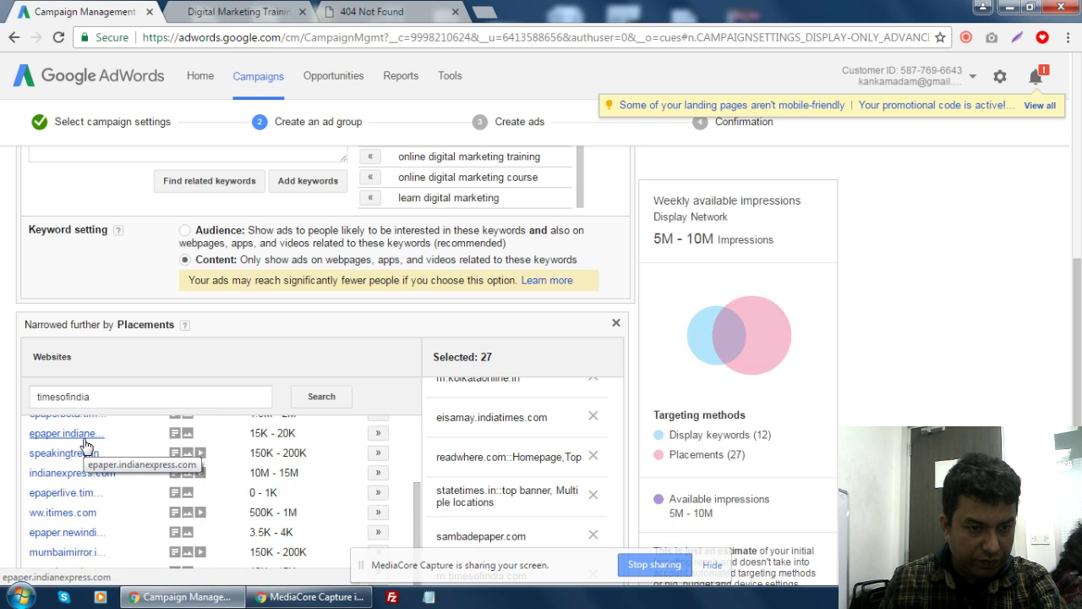
{"action": "left_click", "coordinate": [378, 433]}
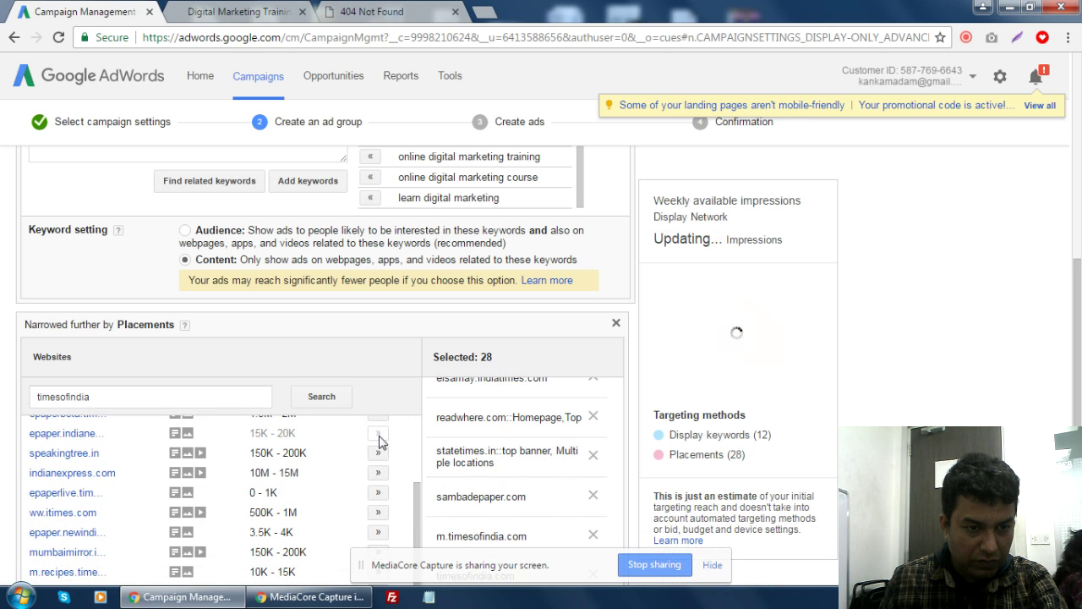
{"action": "left_click", "coordinate": [378, 473]}
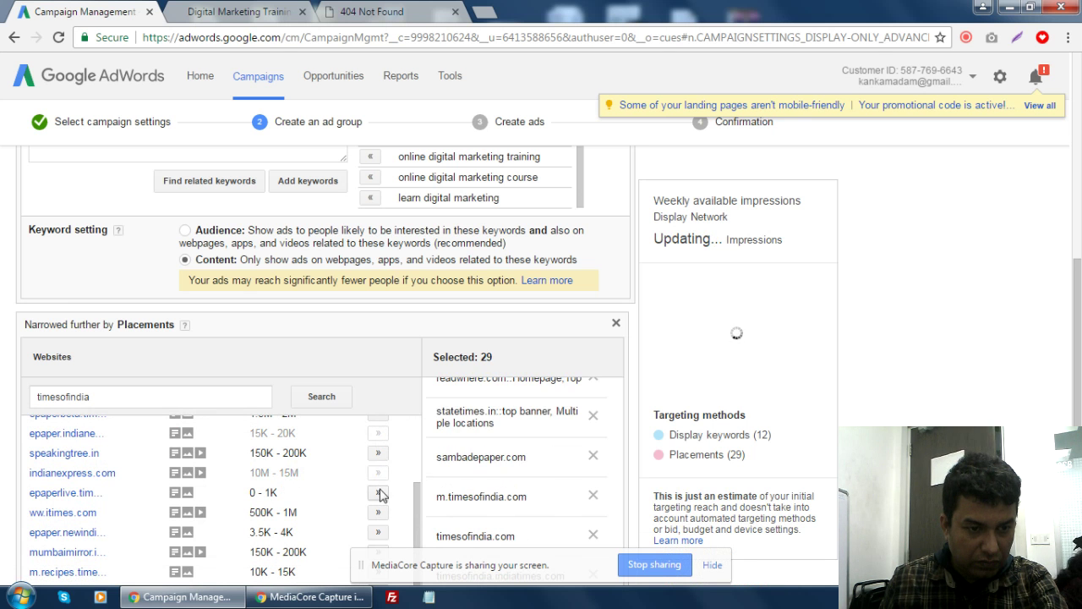
{"action": "left_click", "coordinate": [379, 495]}
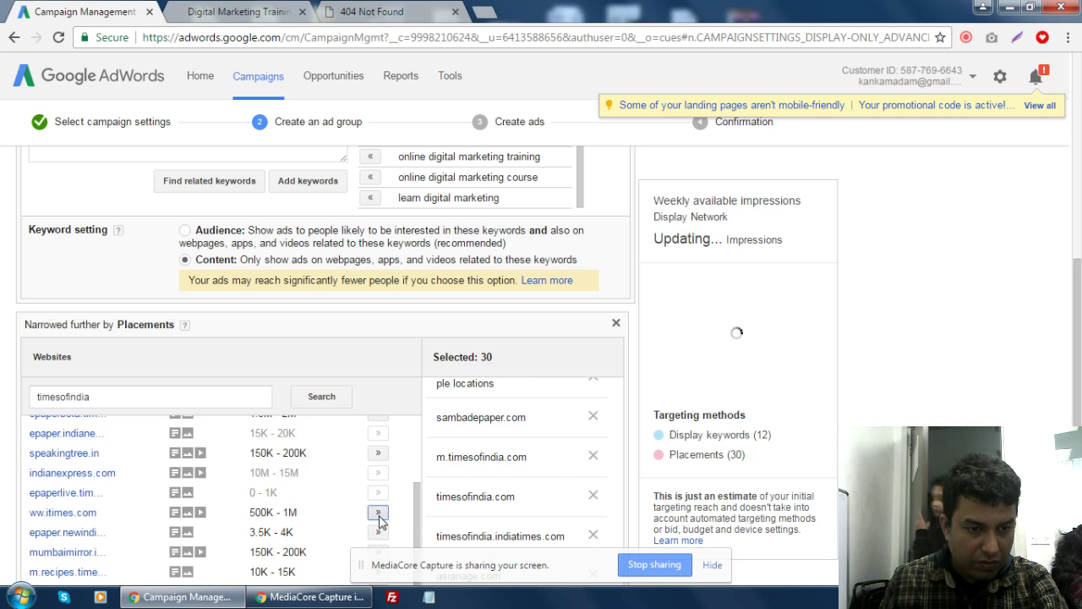
{"action": "left_click", "coordinate": [378, 513]}
- Add m.firstpost.com and blogs.timesofindia.indiatimes.com, reaching 33 placements
{"action": "scroll", "coordinate": [379, 524], "scroll_direction": "down", "scroll_amount": 2}
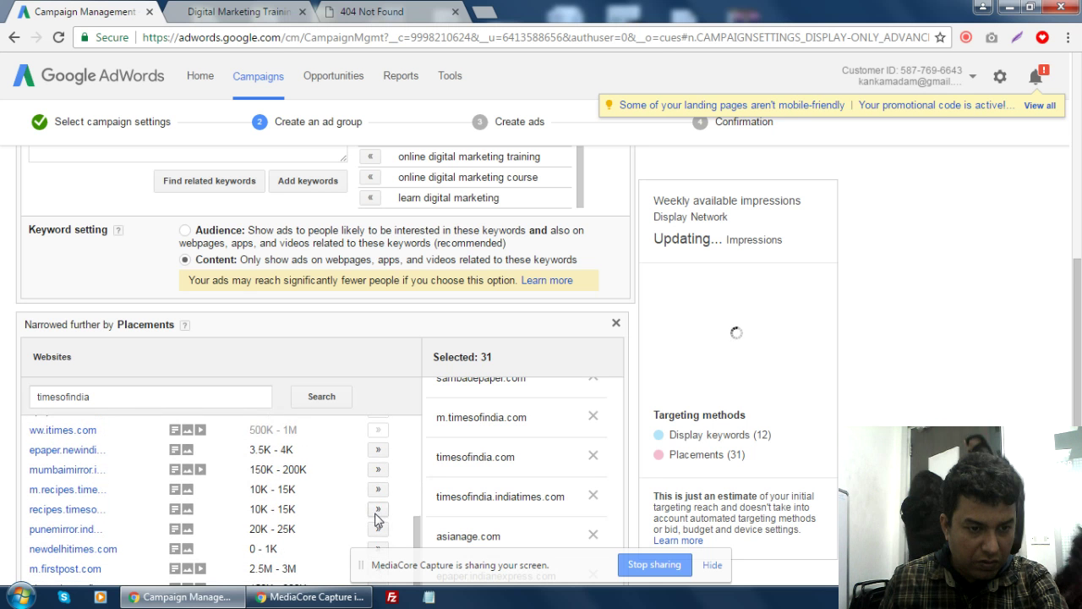
{"action": "scroll", "coordinate": [378, 518], "scroll_direction": "down", "scroll_amount": 2}
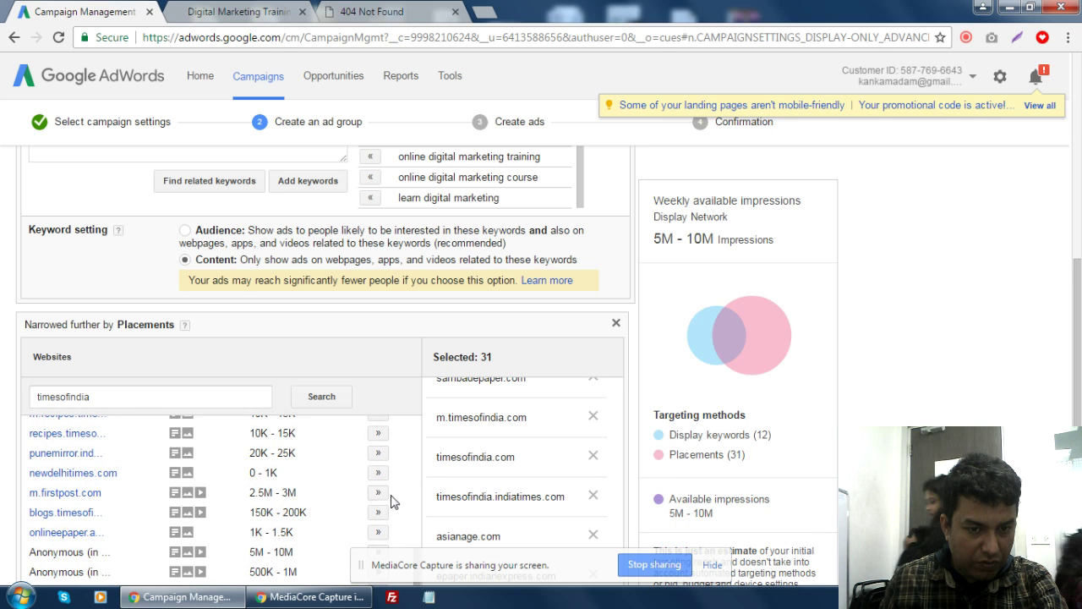
{"action": "left_click", "coordinate": [379, 495]}
{"action": "left_click", "coordinate": [378, 512]}
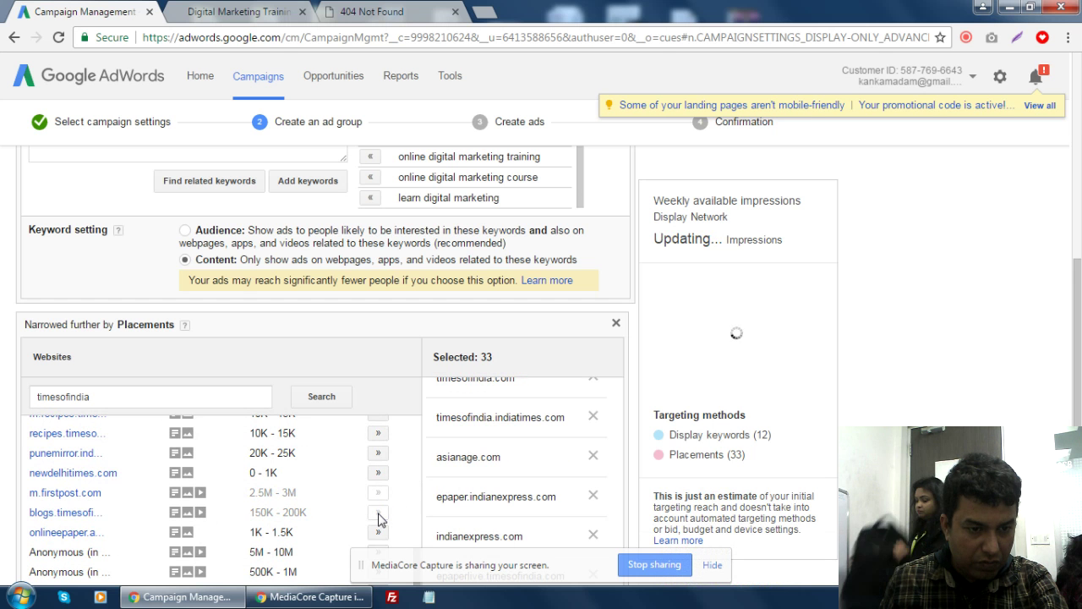
{"action": "scroll", "coordinate": [378, 524], "scroll_direction": "down", "scroll_amount": 1}
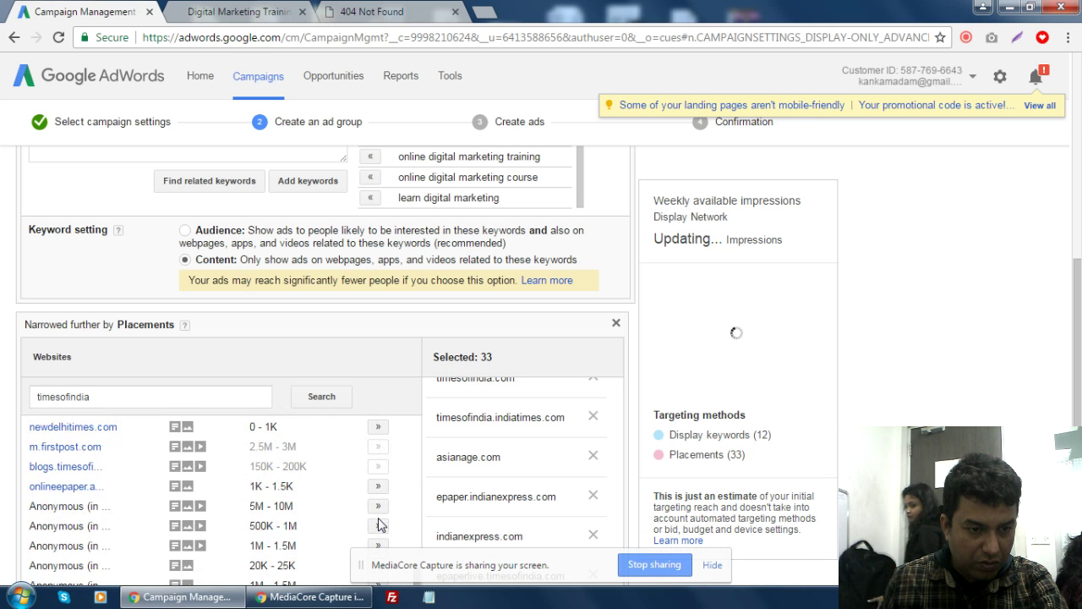
{"action": "scroll", "coordinate": [378, 524], "scroll_direction": "down", "scroll_amount": 2}
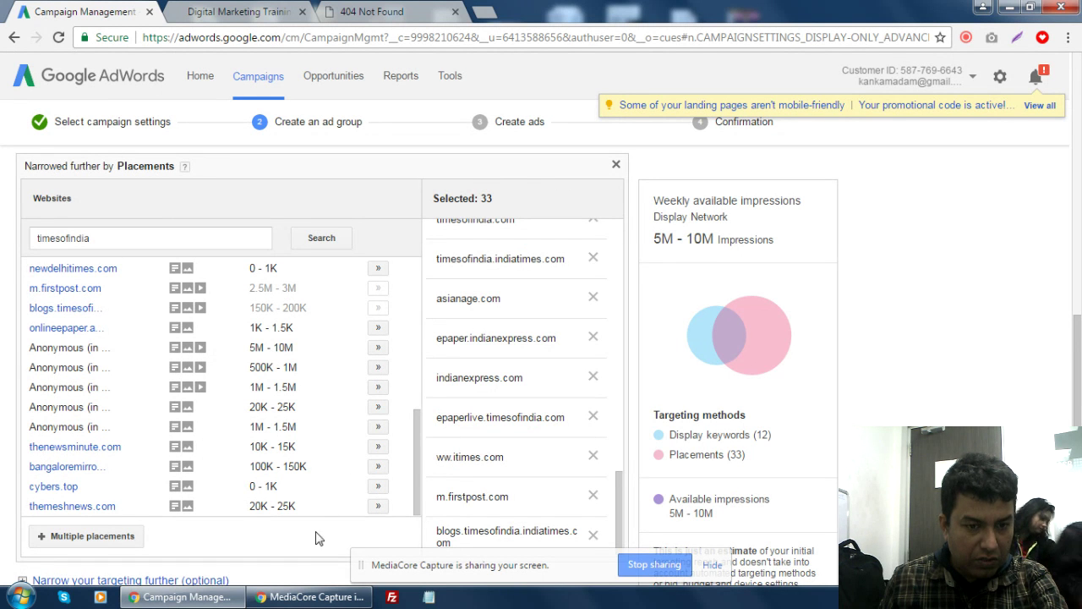
{"action": "scroll", "coordinate": [315, 550], "scroll_direction": "up", "scroll_amount": 1}
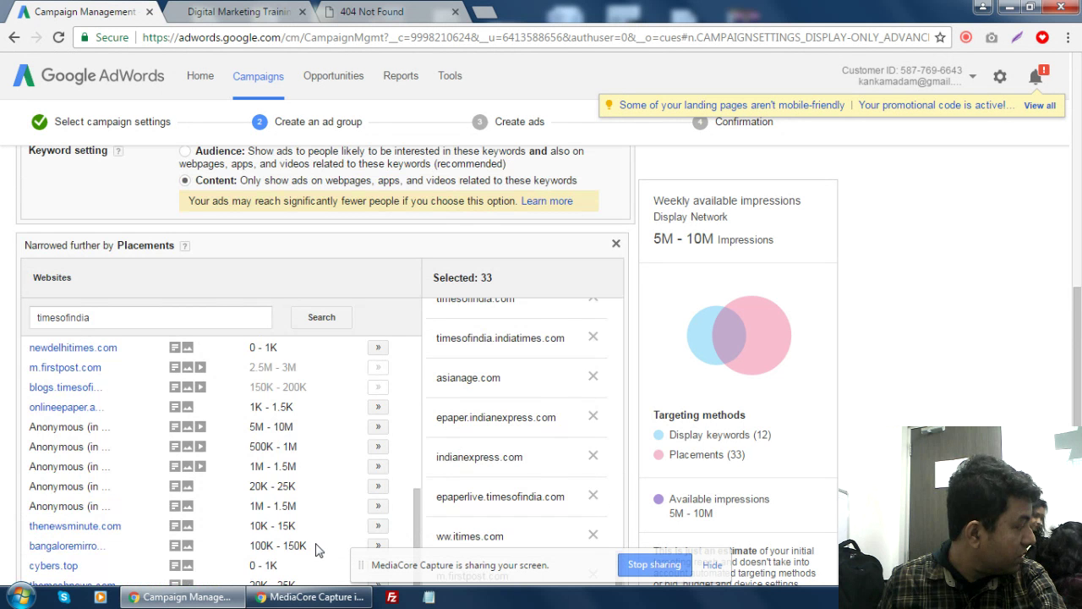
{"action": "scroll", "coordinate": [316, 549], "scroll_direction": "up", "scroll_amount": 3}
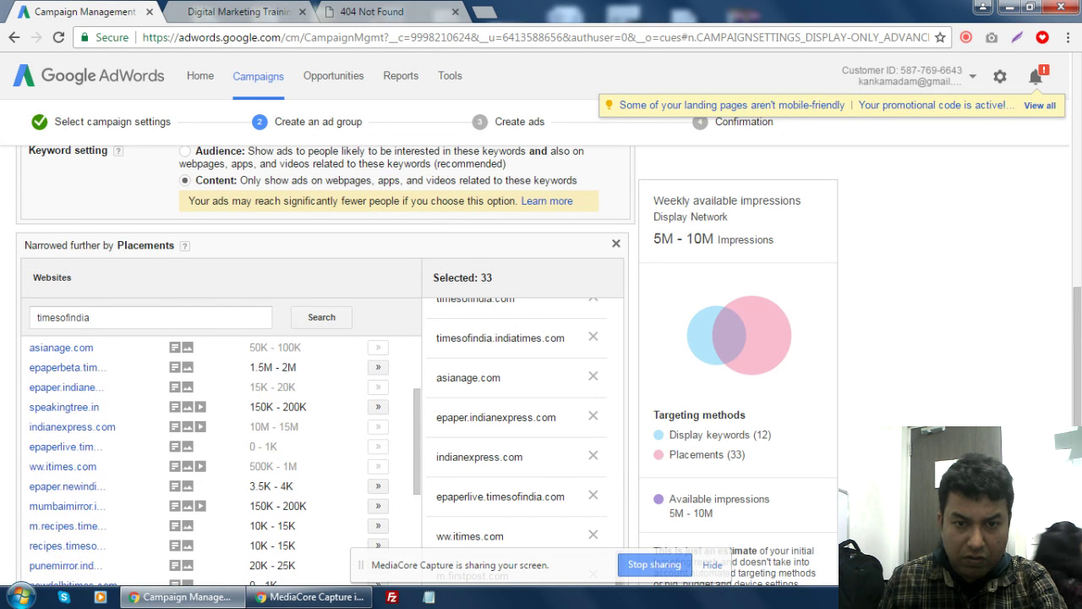
{"action": "scroll", "coordinate": [572, 530], "scroll_direction": "down", "scroll_amount": 4}
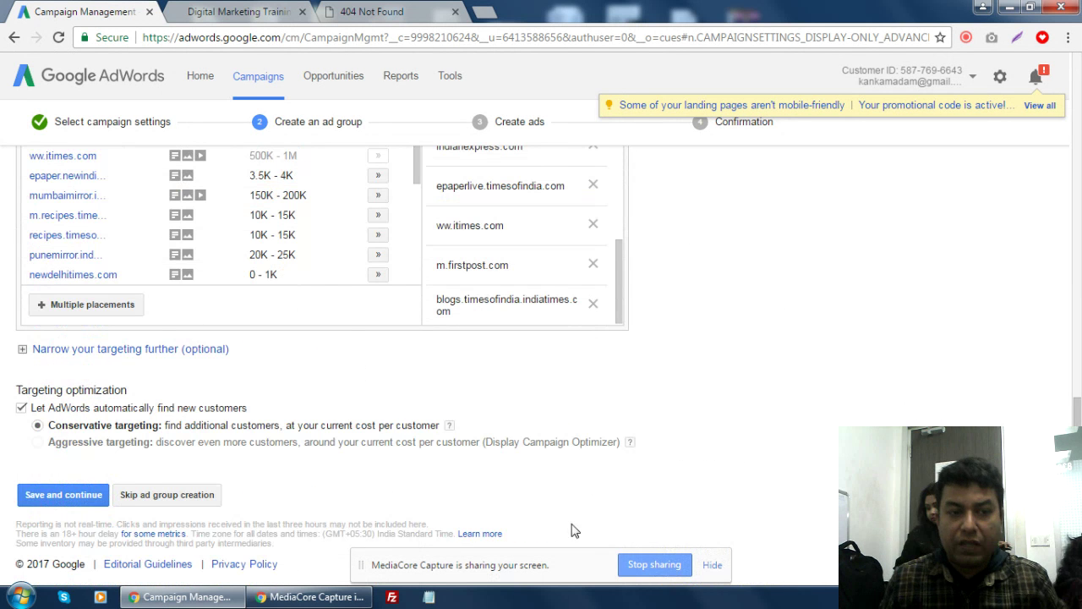
- Save the Image Ads ad group and continue to the Create ads step
{"action": "left_click", "coordinate": [66, 507]}
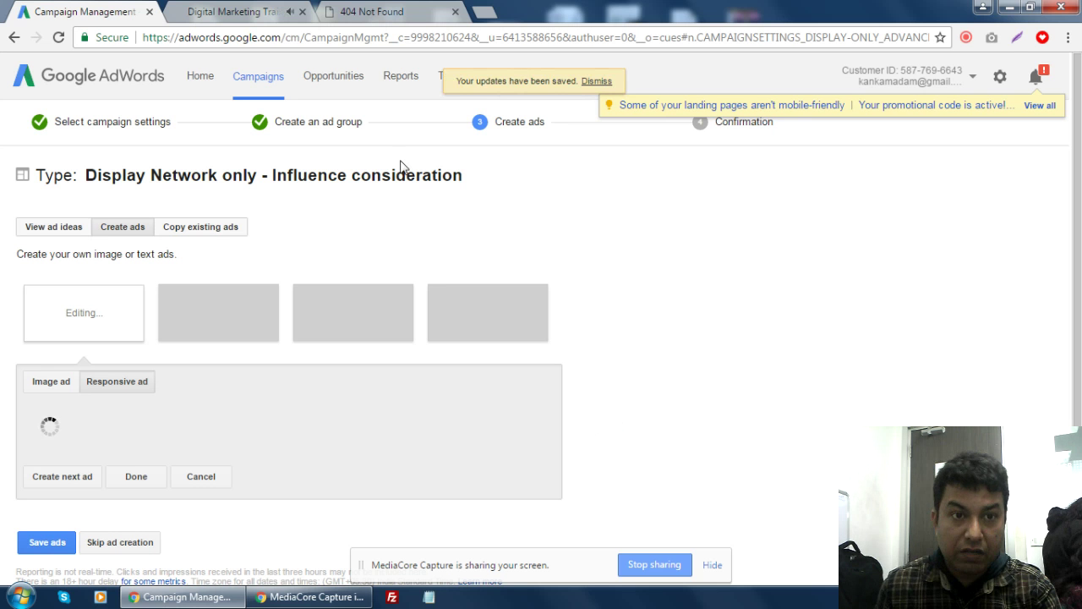
- Close the Digital Marketing Training tab and start adding an image to the responsive ad
{"action": "left_click", "coordinate": [302, 12]}
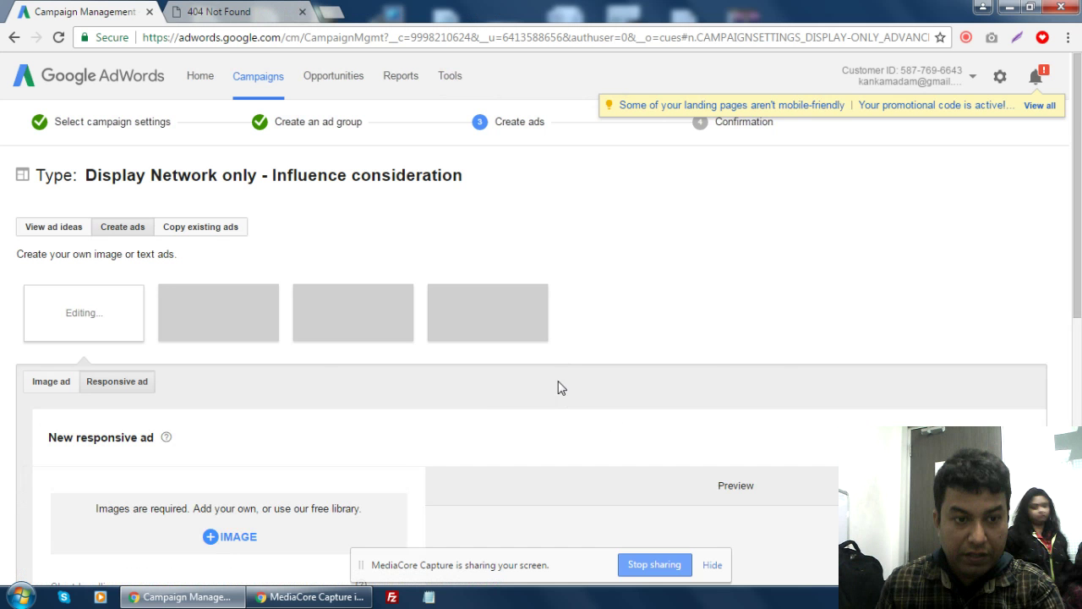
{"action": "scroll", "coordinate": [558, 388], "scroll_direction": "down", "scroll_amount": 2}
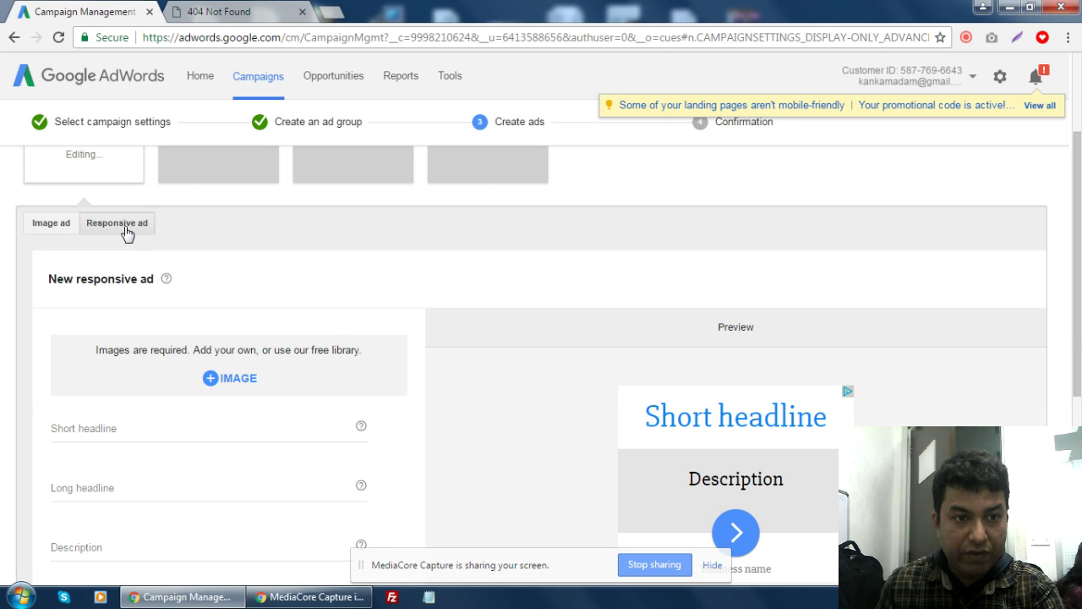
{"action": "scroll", "coordinate": [430, 291], "scroll_direction": "up", "scroll_amount": 2}
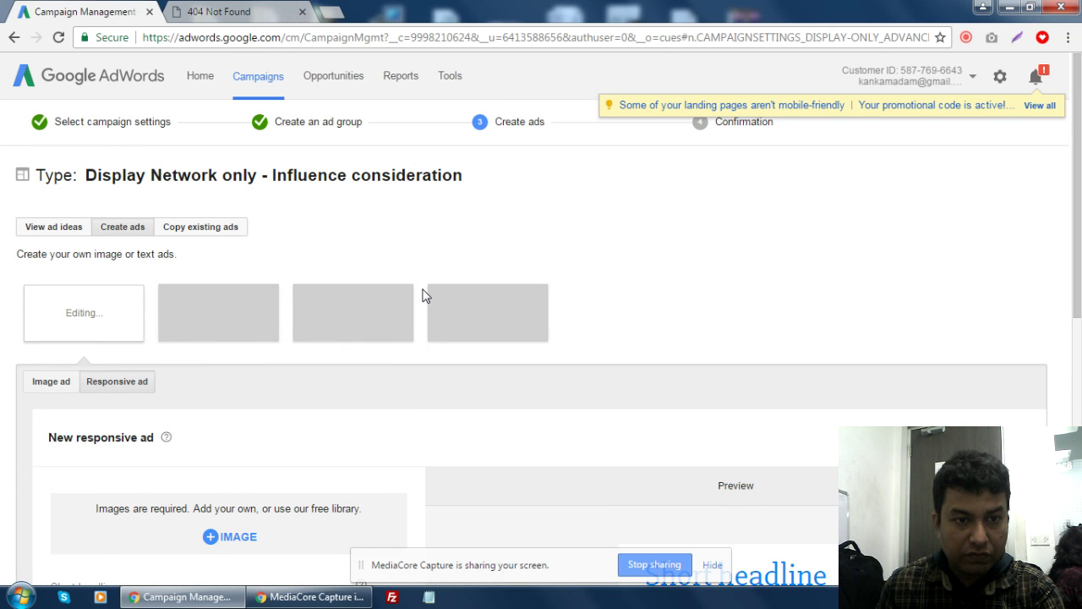
{"action": "scroll", "coordinate": [426, 292], "scroll_direction": "down", "scroll_amount": 3}
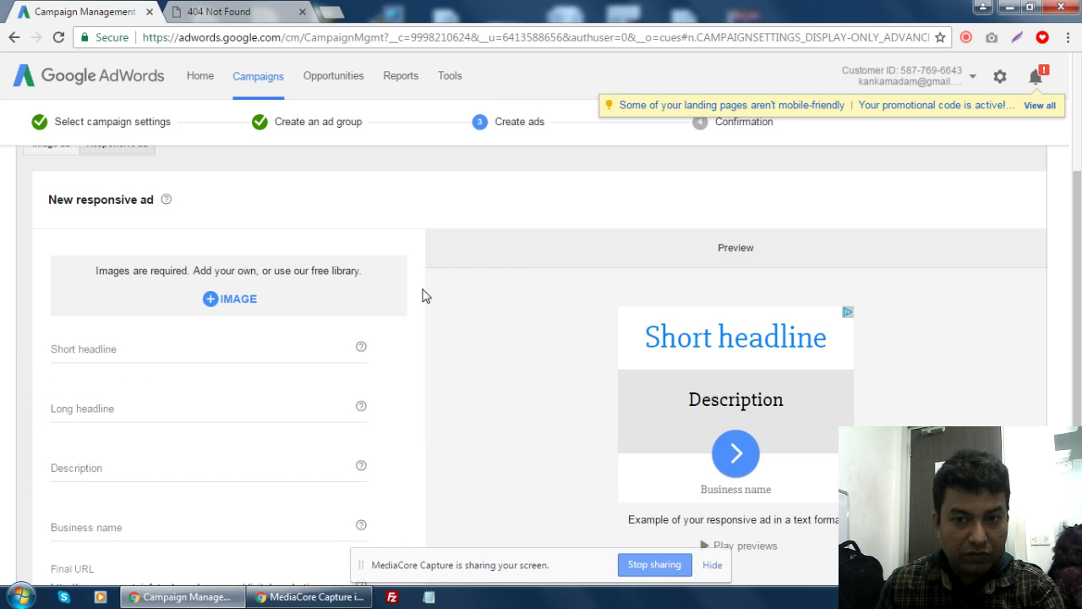
{"action": "scroll", "coordinate": [411, 320], "scroll_direction": "up", "scroll_amount": 3}
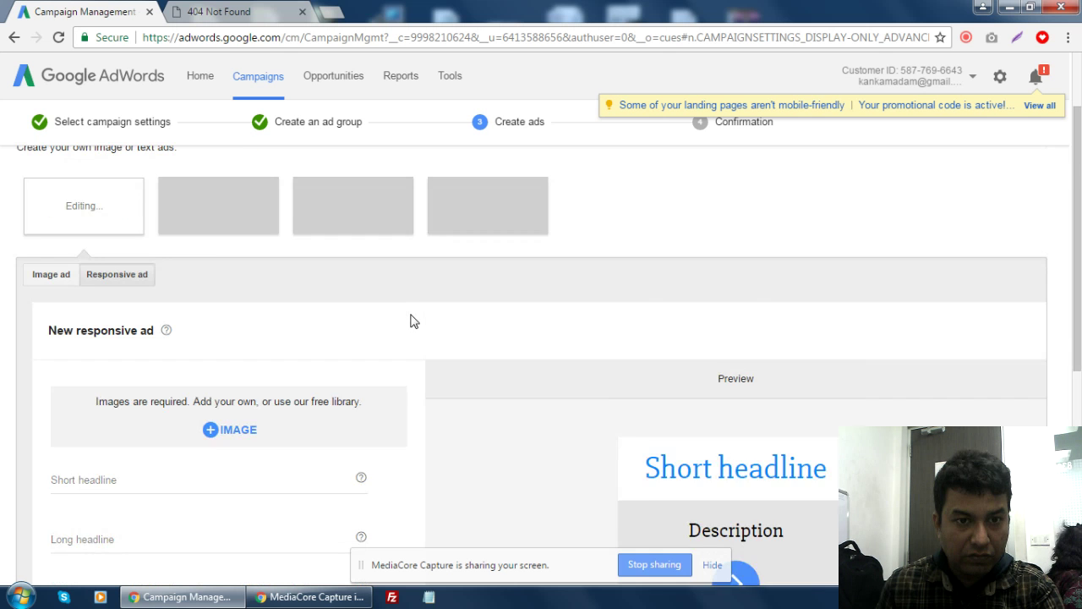
{"action": "scroll", "coordinate": [411, 319], "scroll_direction": "down", "scroll_amount": 7}
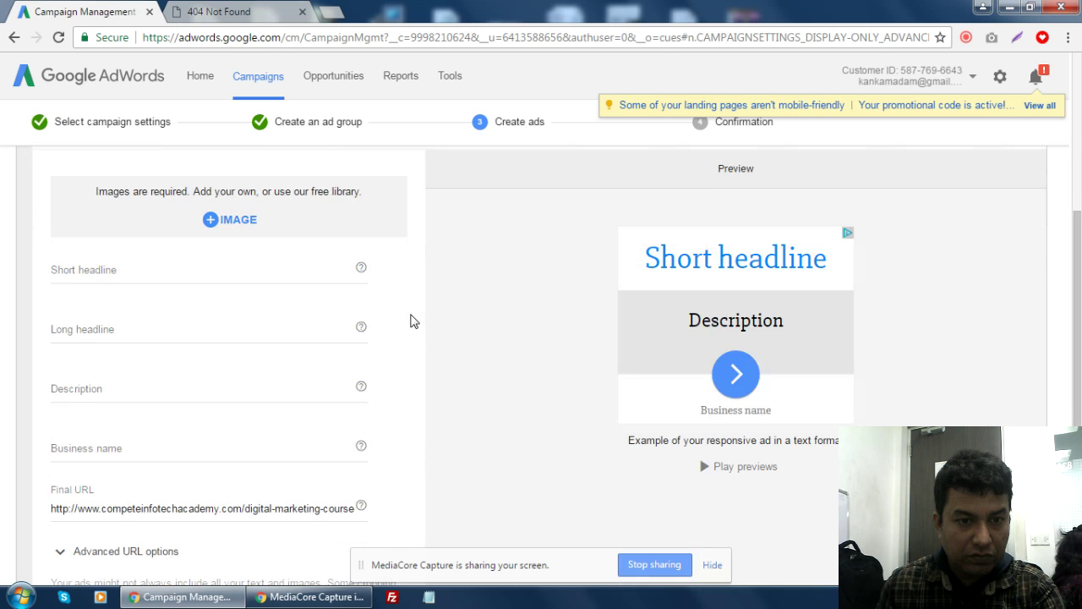
{"action": "scroll", "coordinate": [411, 319], "scroll_direction": "up", "scroll_amount": 3}
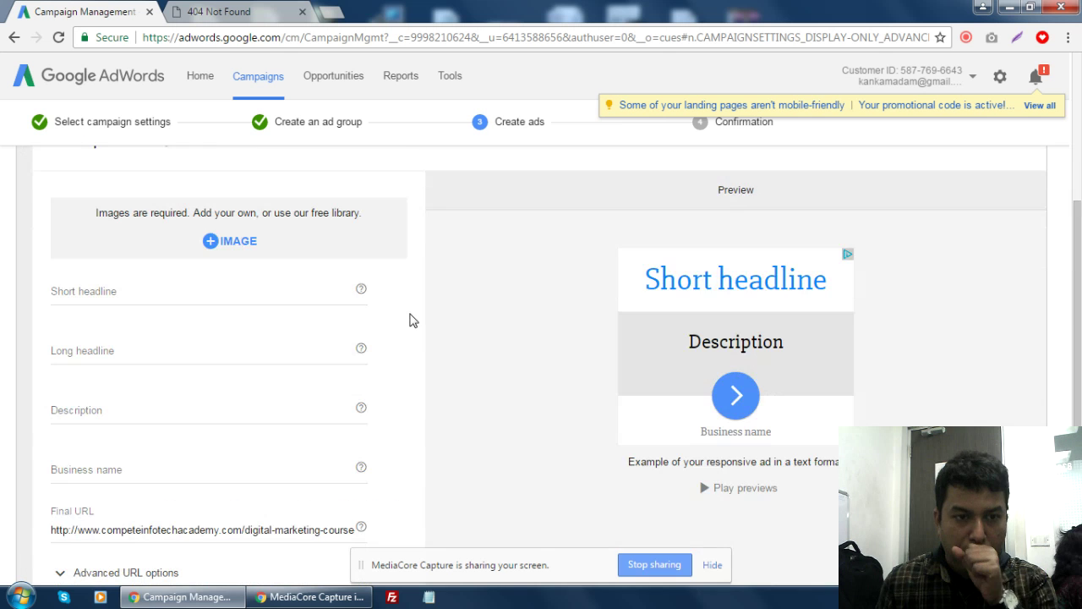
{"action": "scroll", "coordinate": [410, 302], "scroll_direction": "up", "scroll_amount": 1}
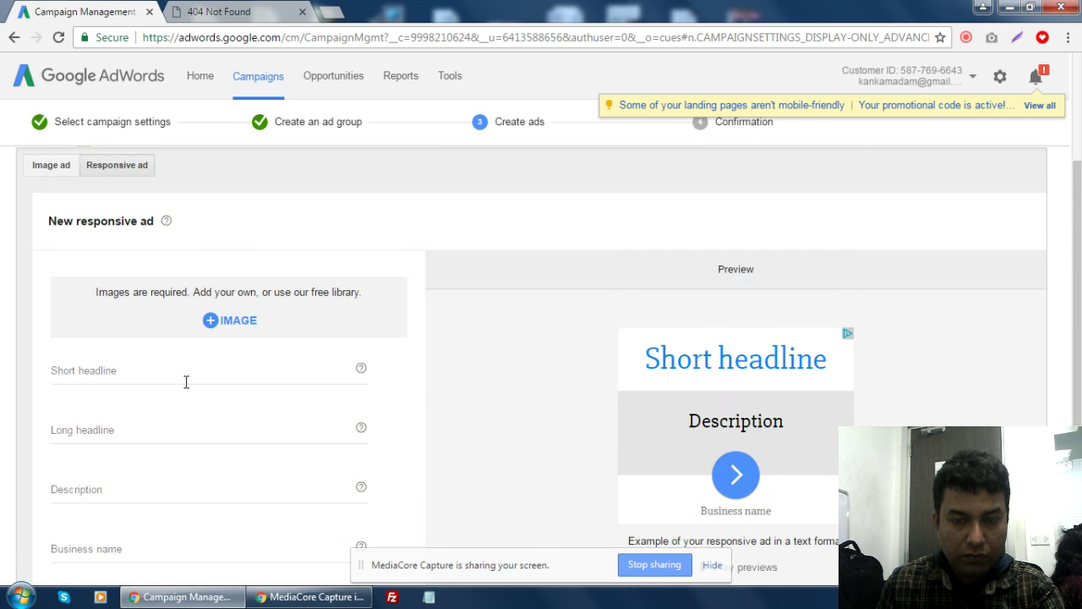
{"action": "left_click", "coordinate": [229, 325]}
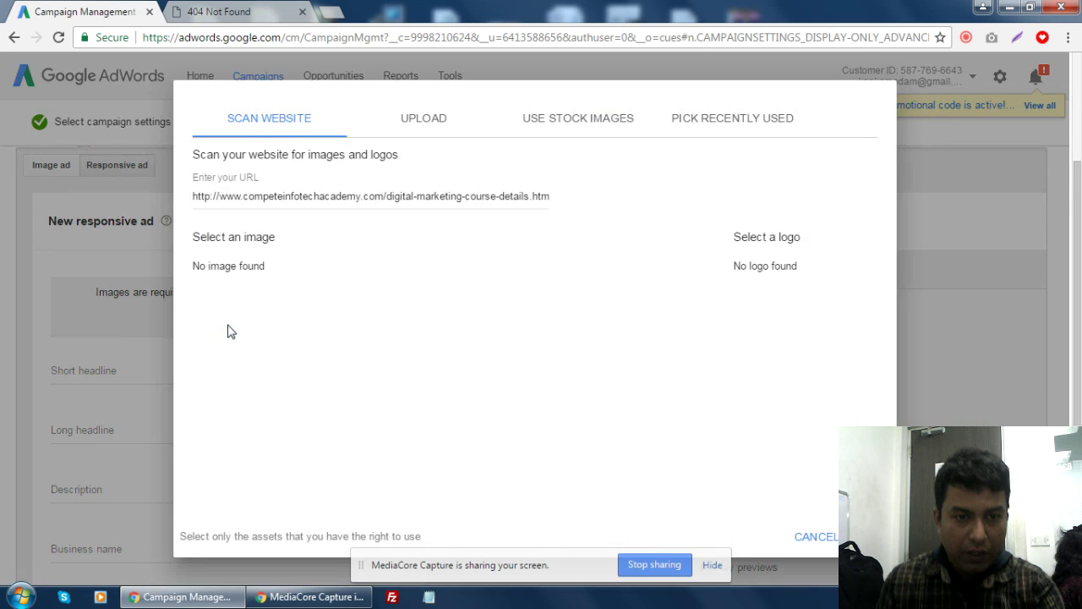
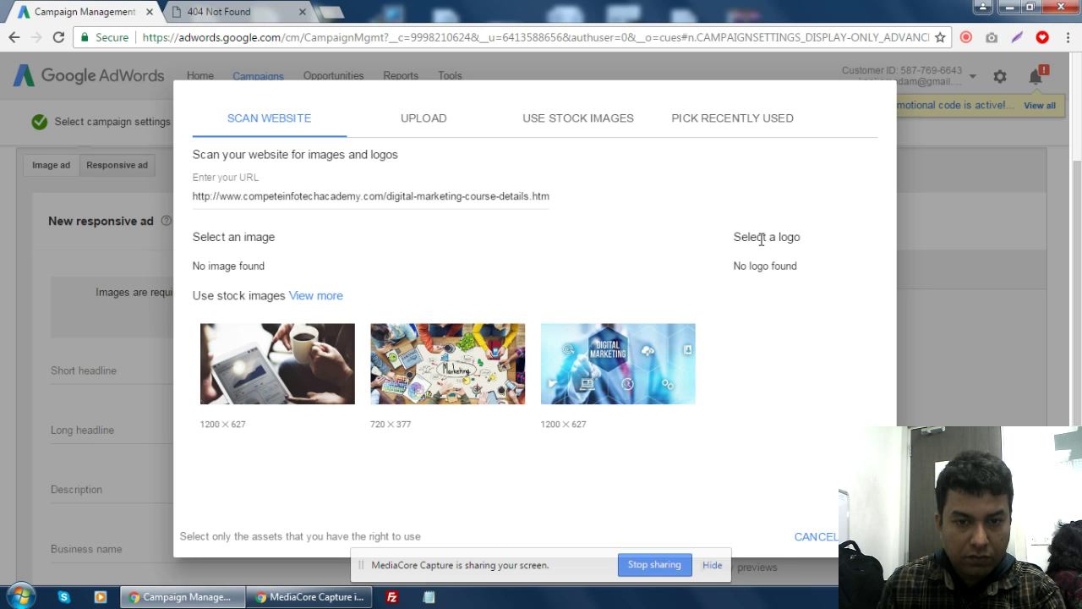
- Use the first stock photo, a tablet beside coffee, as the ad image, then bring up the own-image upload options
{"action": "mouse_move", "coordinate": [235, 372]}
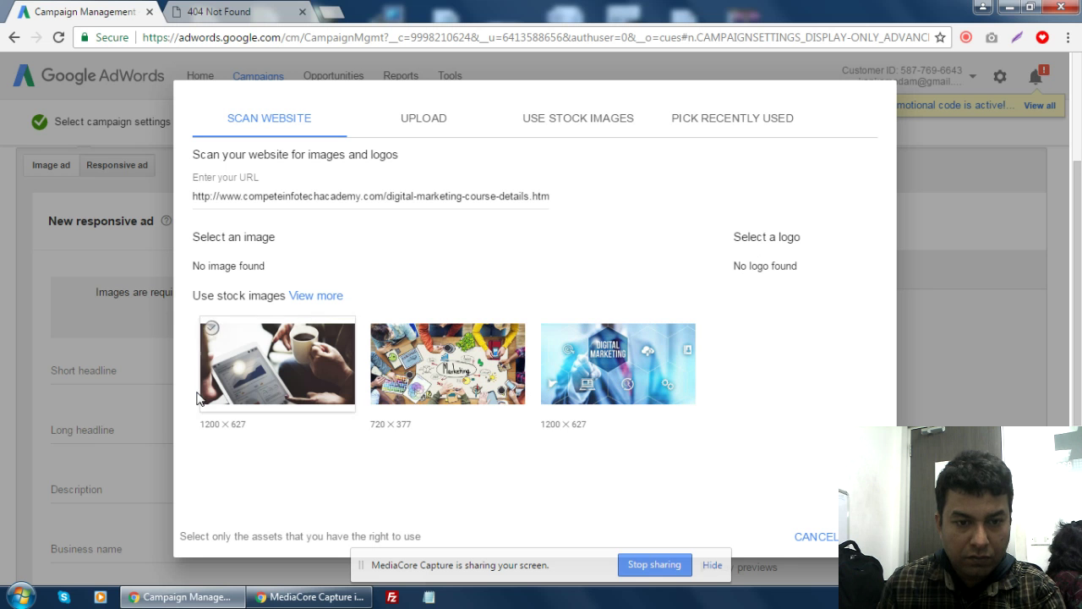
{"action": "left_click", "coordinate": [235, 372]}
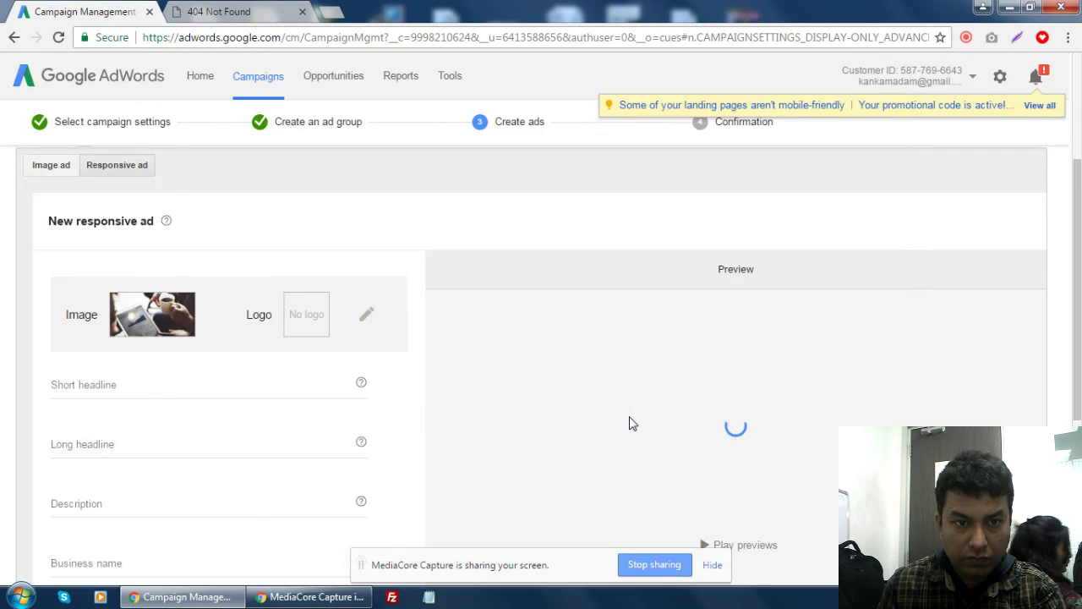
{"action": "left_click", "coordinate": [372, 326]}
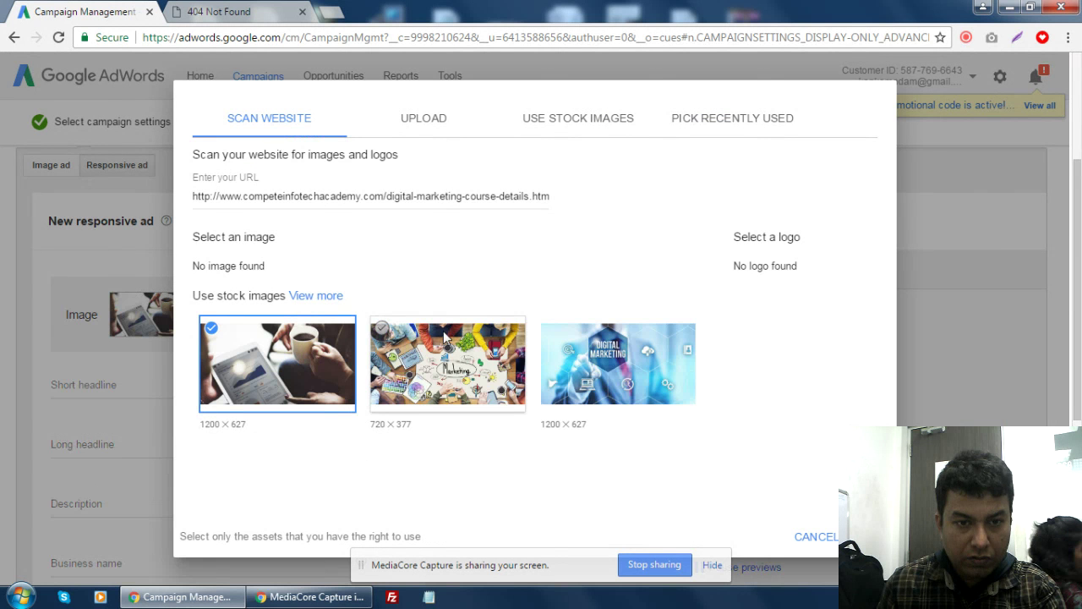
{"action": "left_click", "coordinate": [423, 123]}
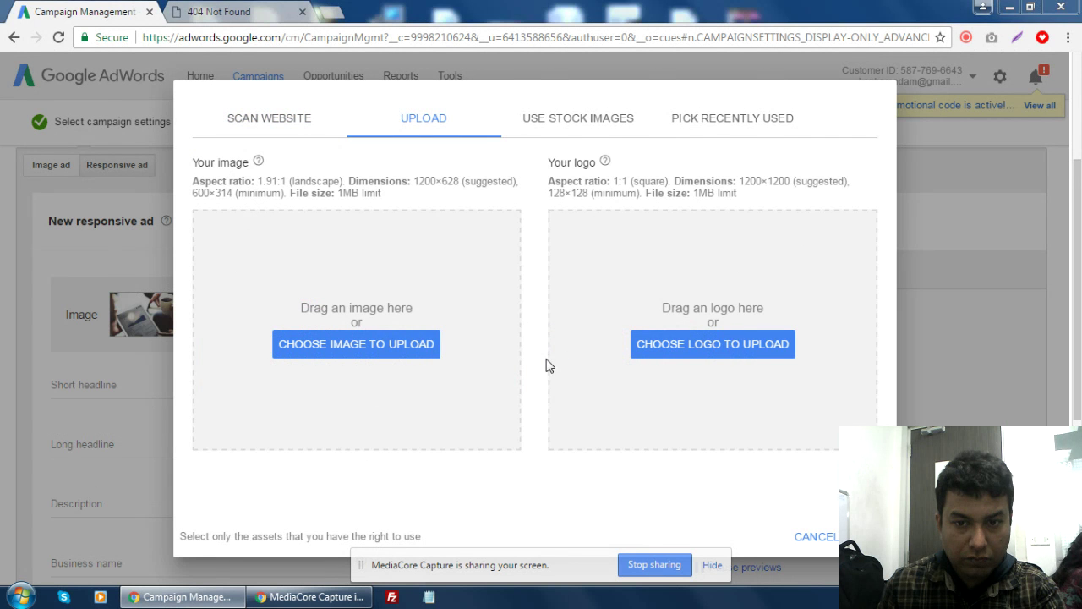
- Upload download.png from Desktop > Cia local listing as the logo; it is rejected at 200×120
{"action": "left_click", "coordinate": [697, 342]}
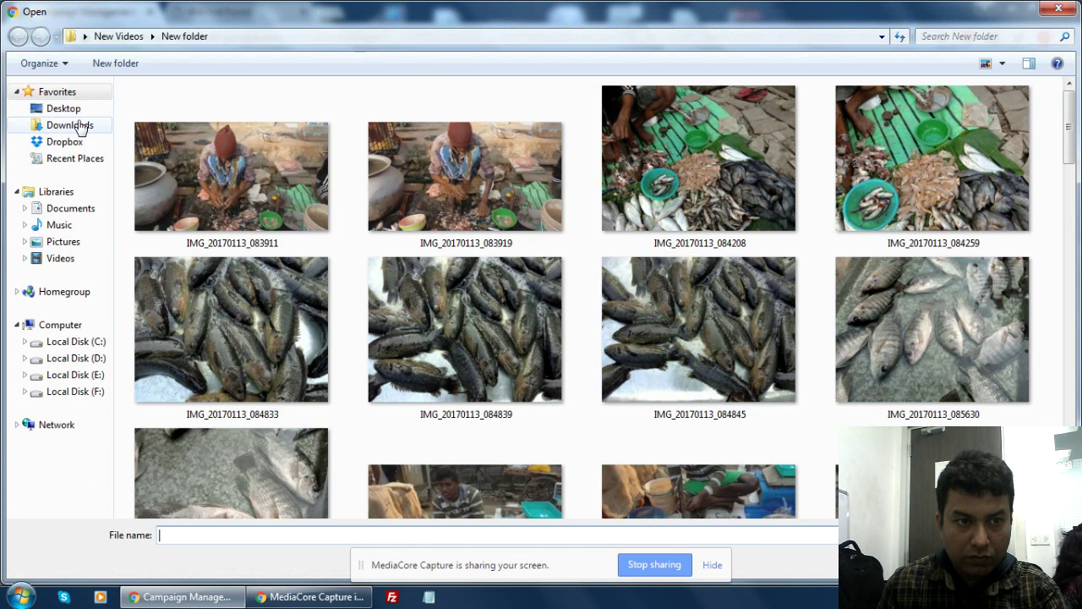
{"action": "left_click", "coordinate": [71, 115]}
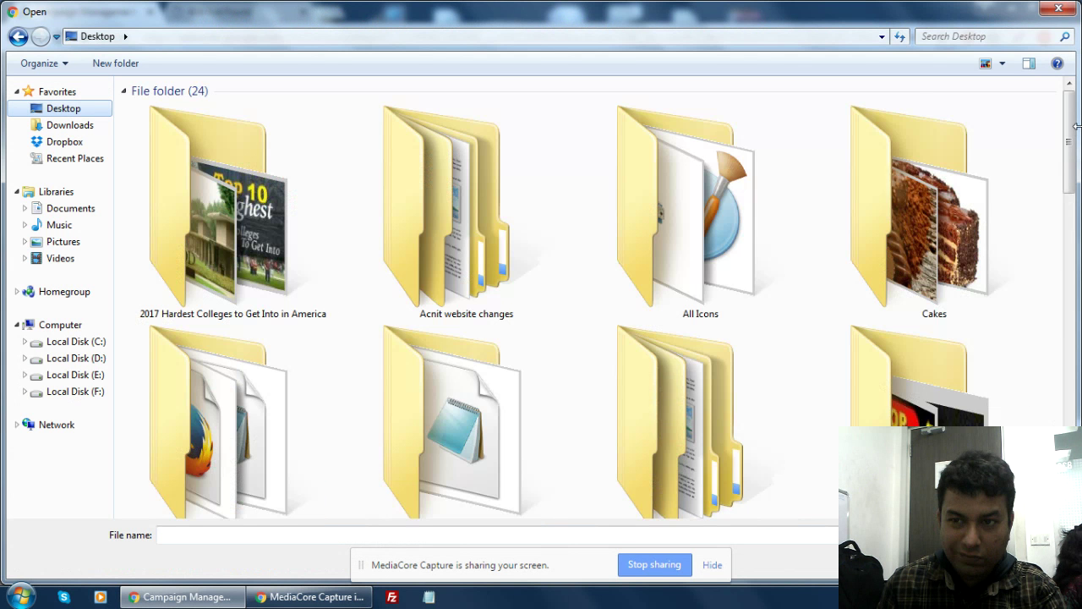
{"action": "scroll", "coordinate": [701, 406], "scroll_direction": "down", "scroll_amount": 5}
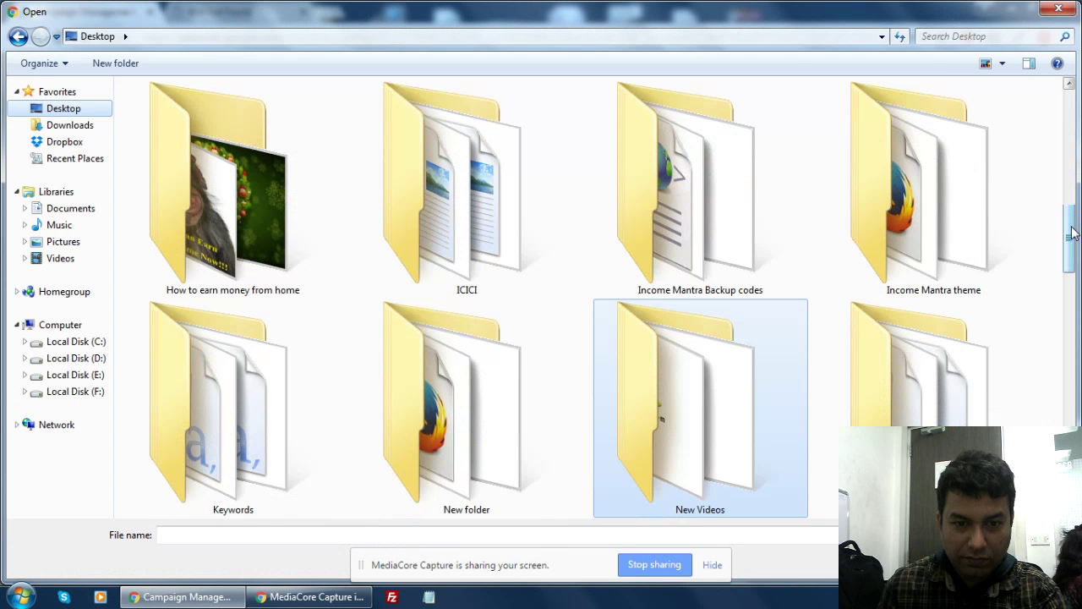
{"action": "left_click_drag", "start_coordinate": [1072, 233], "coordinate": [1079, 162]}
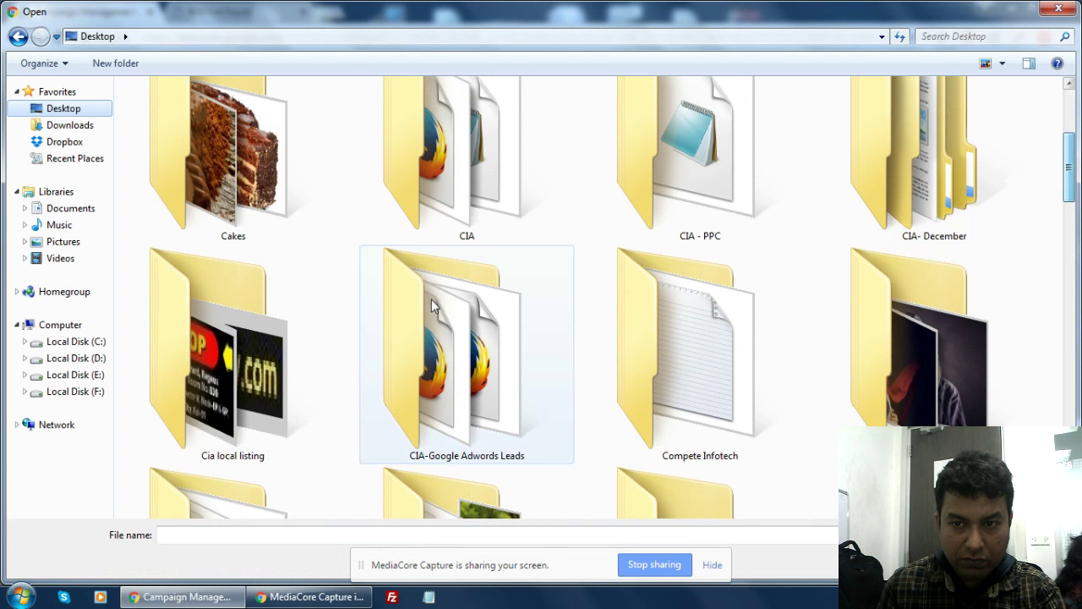
{"action": "left_click", "coordinate": [197, 379]}
{"action": "double_click", "coordinate": [197, 380]}
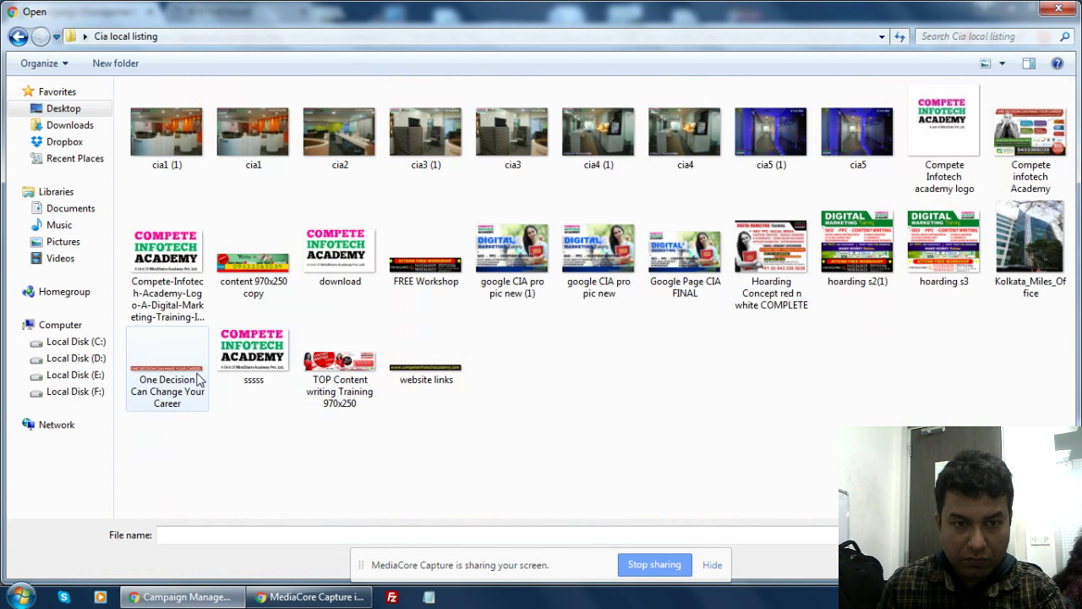
{"action": "double_click", "coordinate": [339, 247]}
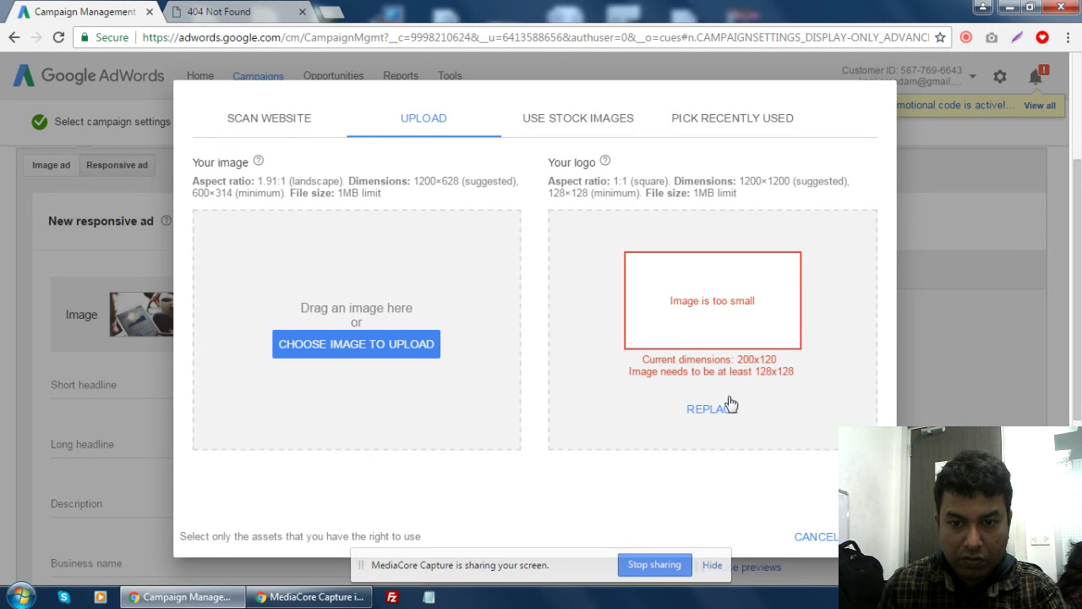
- Try other logo files, including the sssss image, until the 250×250 Compete Infotech academy logo uploads
{"action": "mouse_move", "coordinate": [706, 369]}
{"action": "left_click", "coordinate": [709, 408]}
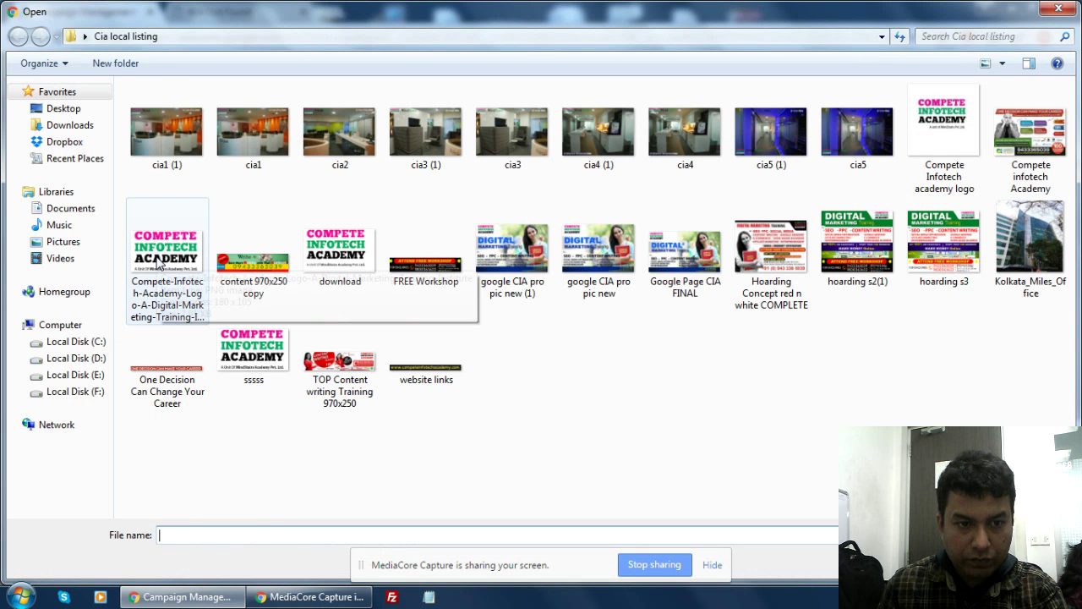
{"action": "double_click", "coordinate": [158, 264]}
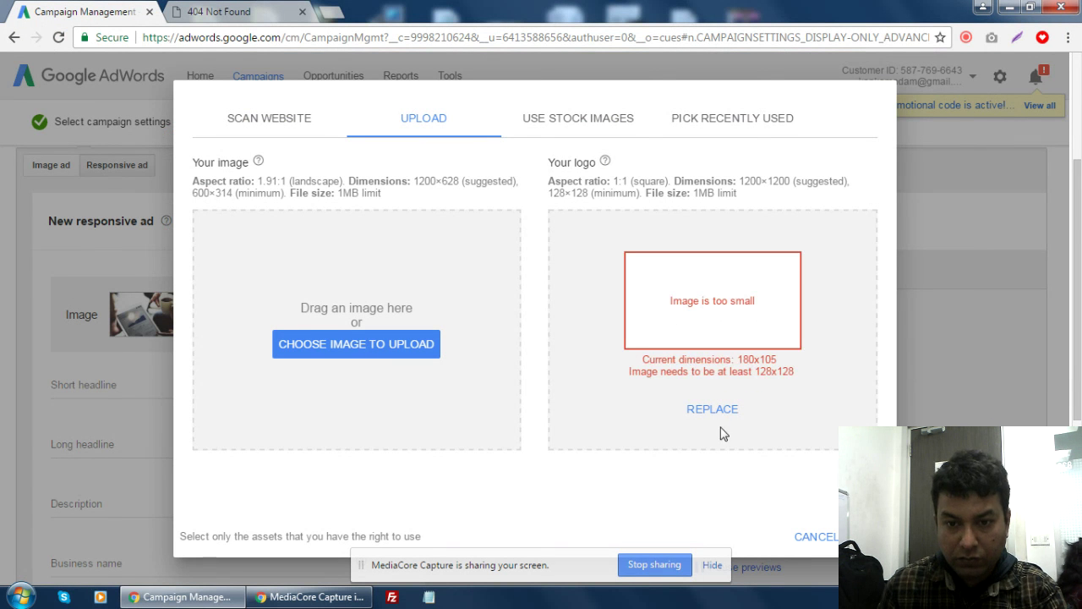
{"action": "left_click", "coordinate": [373, 351]}
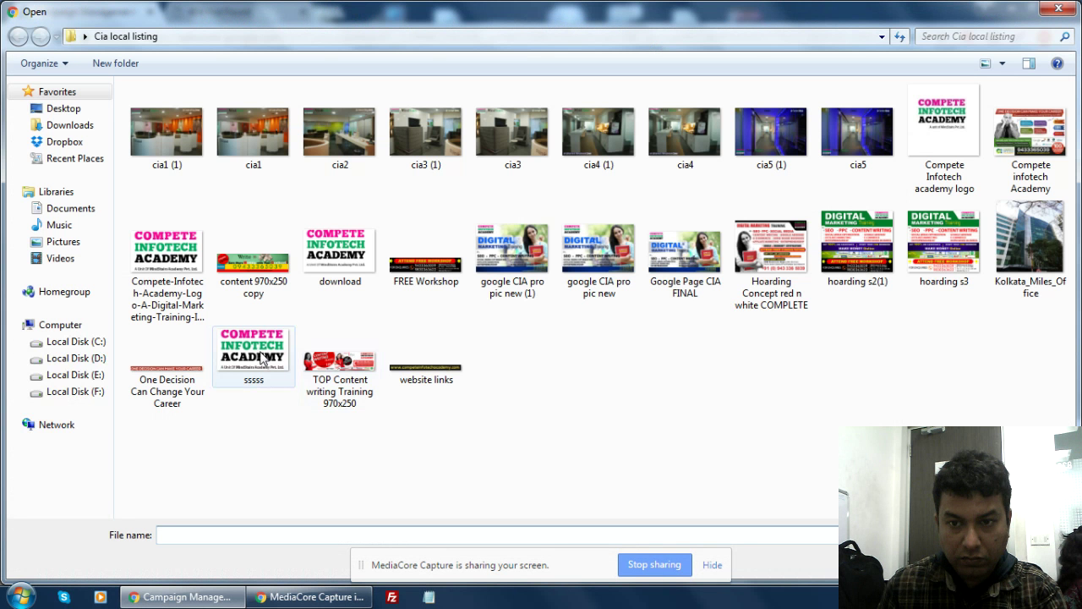
{"action": "left_click", "coordinate": [262, 359]}
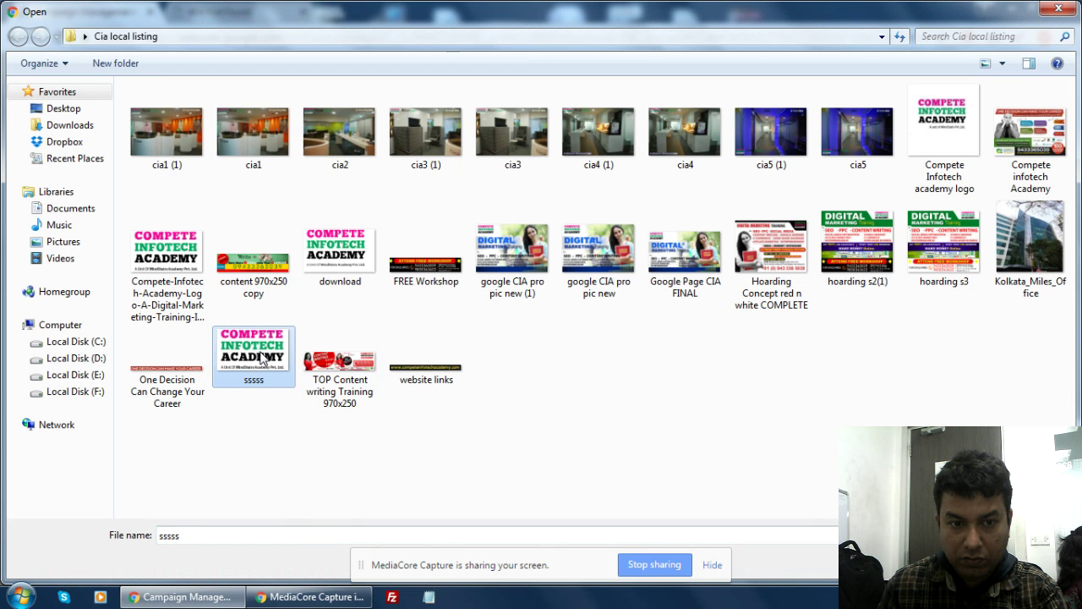
{"action": "double_click", "coordinate": [262, 359]}
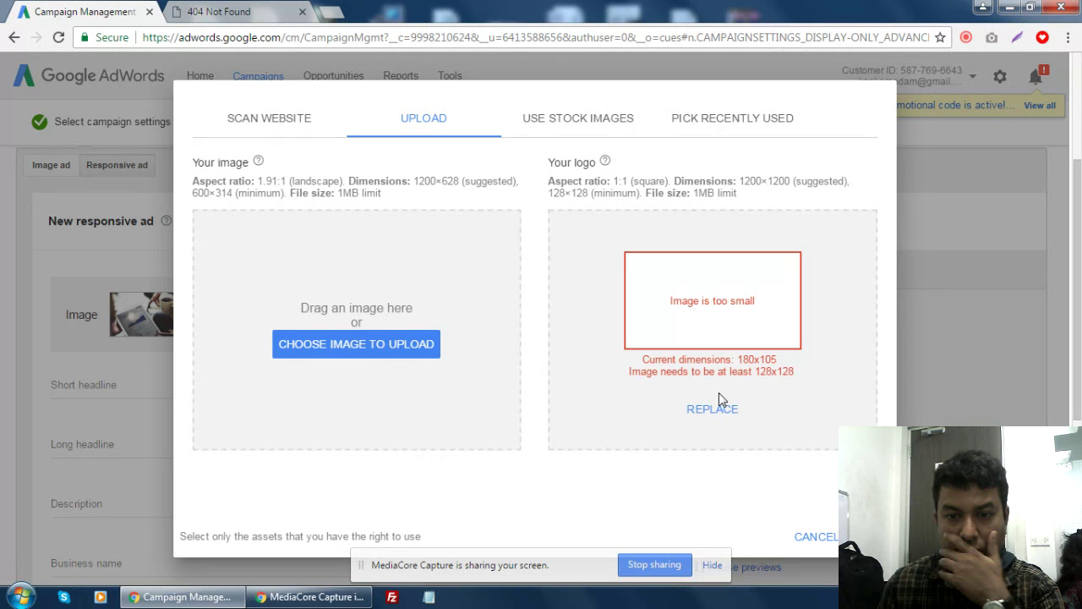
{"action": "left_click", "coordinate": [650, 374]}
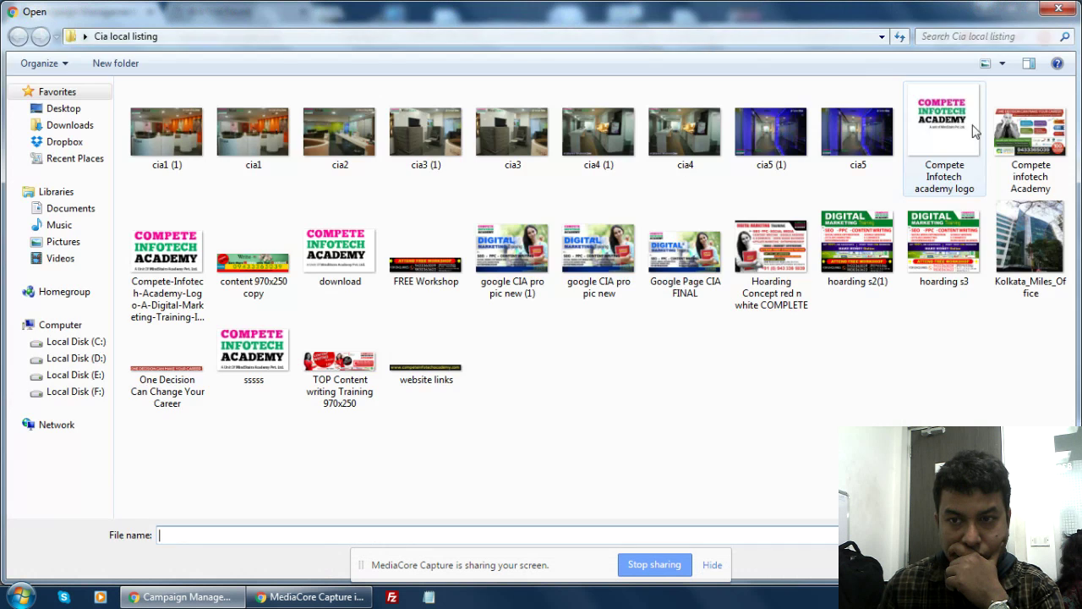
{"action": "left_click", "coordinate": [961, 121]}
{"action": "double_click", "coordinate": [961, 120]}
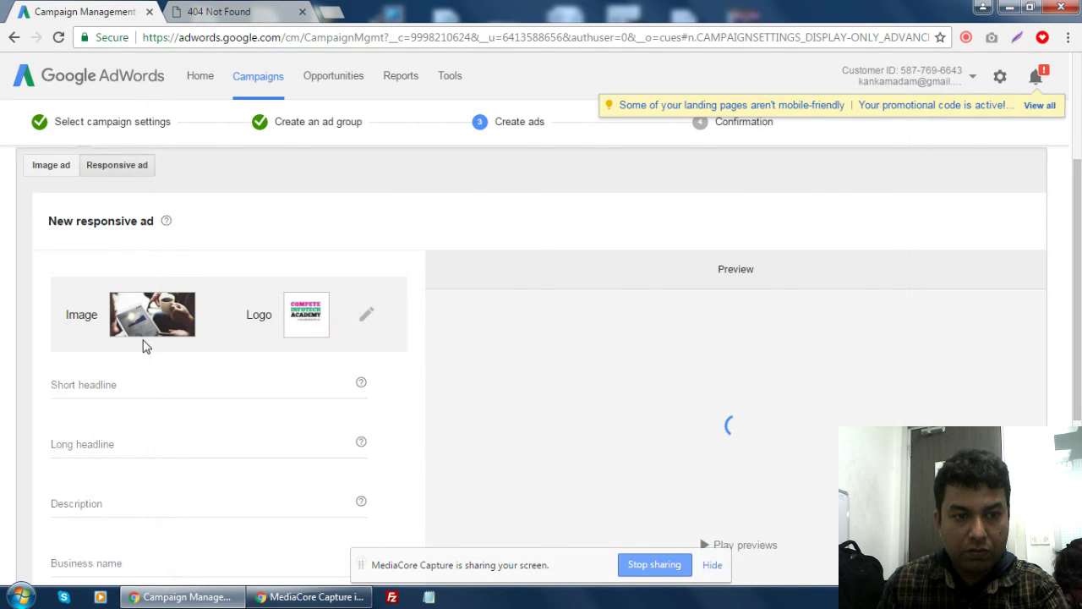
- Enter the short headline 'Adv Digital Marketing Course', dropping the period and the longer word Training
{"action": "scroll", "coordinate": [355, 382], "scroll_direction": "down", "scroll_amount": 1}
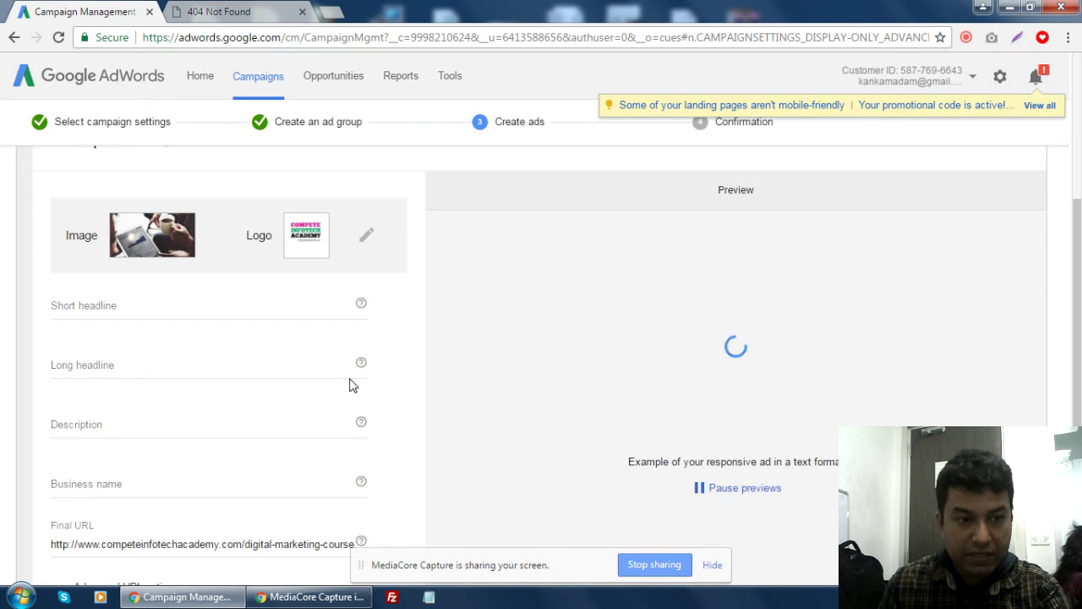
{"action": "left_click", "coordinate": [133, 306]}
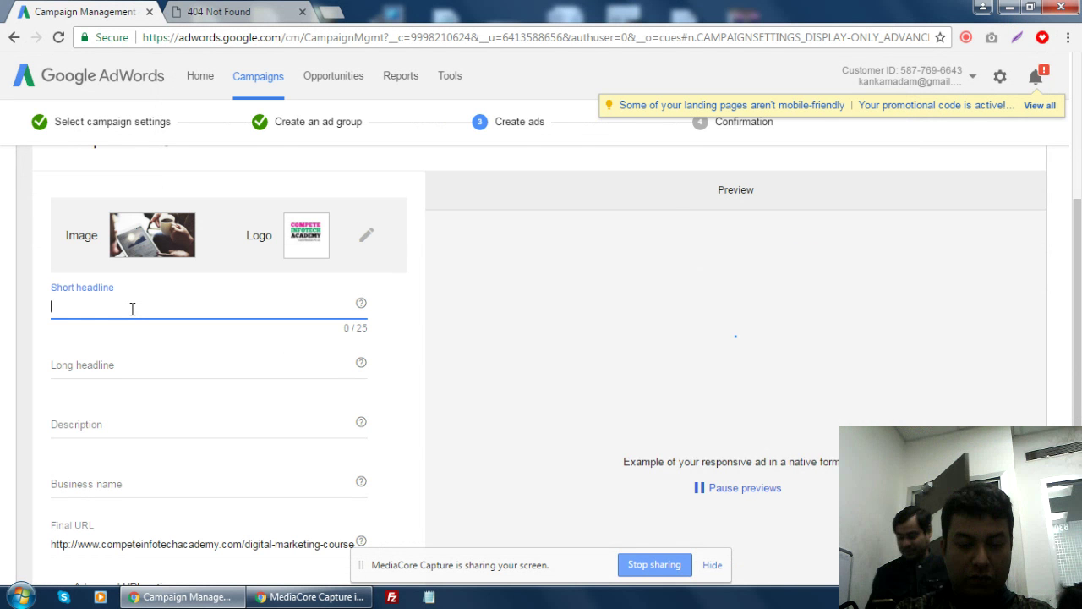
{"action": "type", "text": "Adv"}
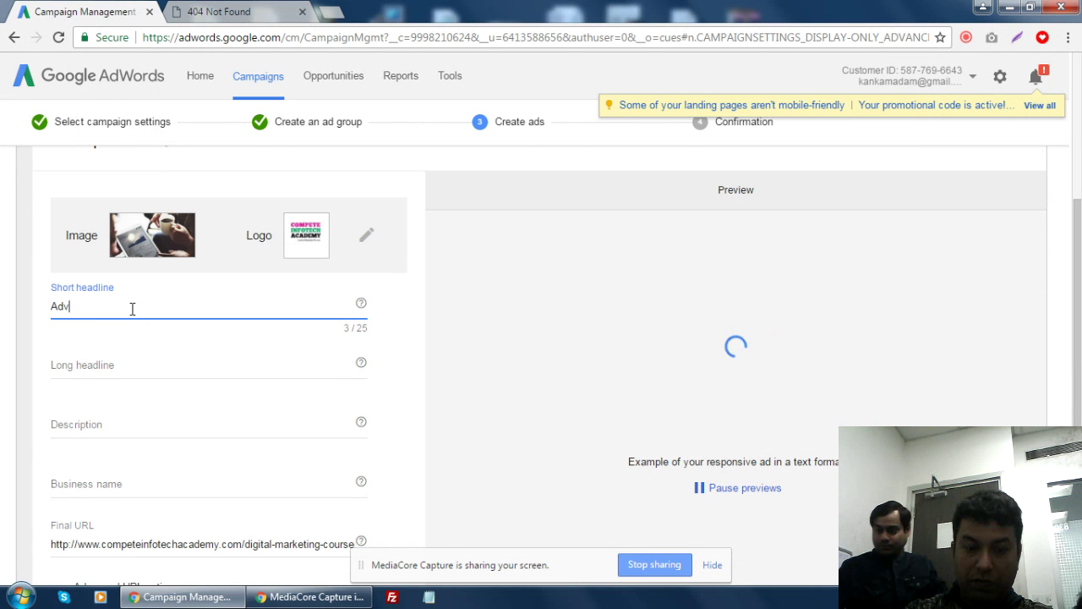
{"action": "type", "text": "."}
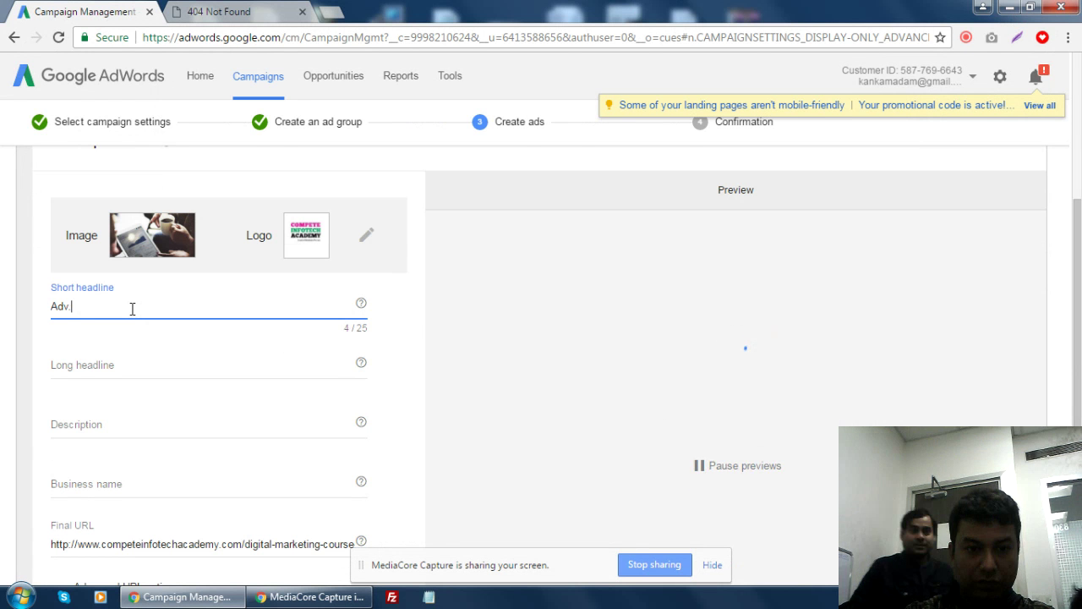
{"action": "type", "text": "Digit"}
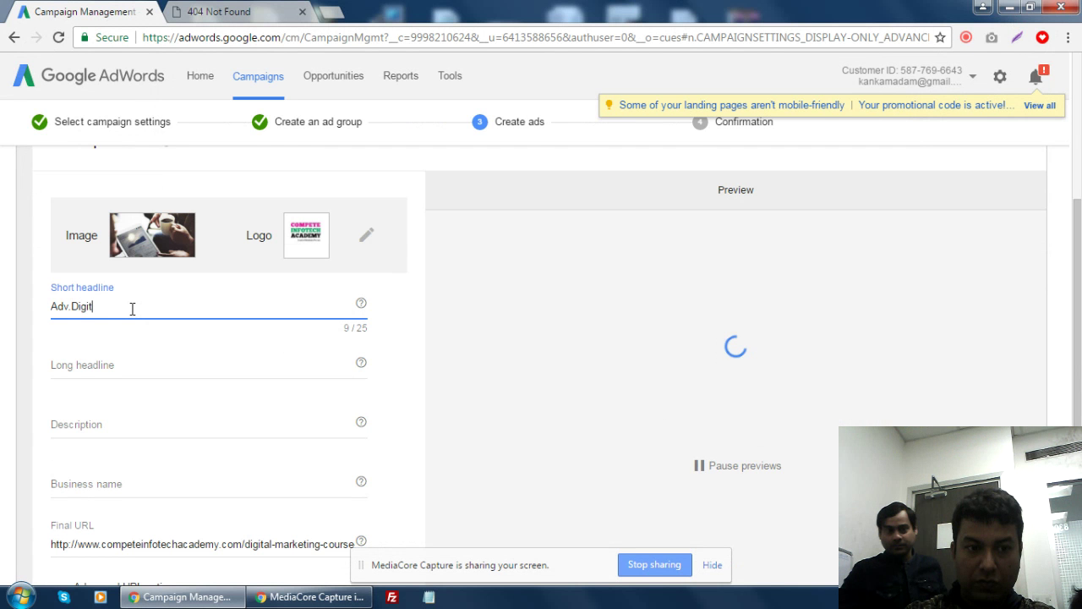
{"action": "type", "text": "al "}
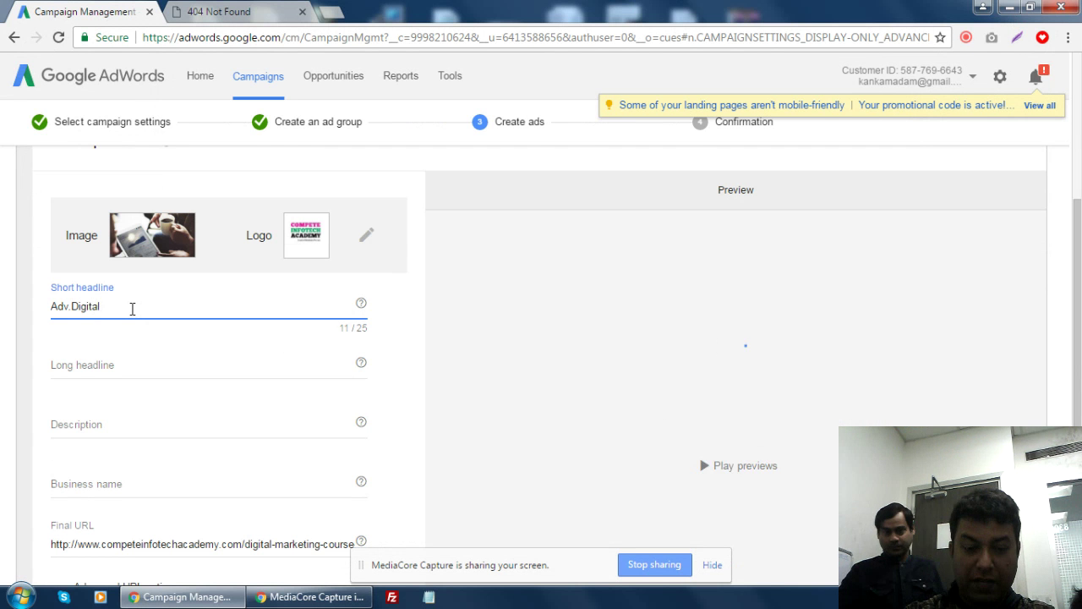
{"action": "type", "text": "Marketing"}
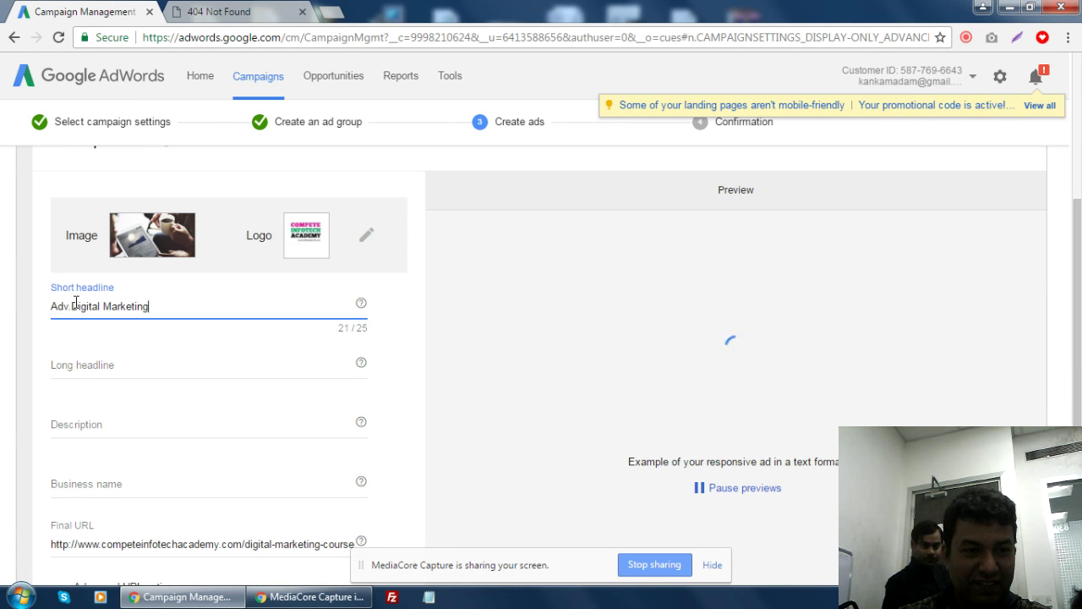
{"action": "key", "text": "BackSpace"}
{"action": "left_click", "coordinate": [176, 310]}
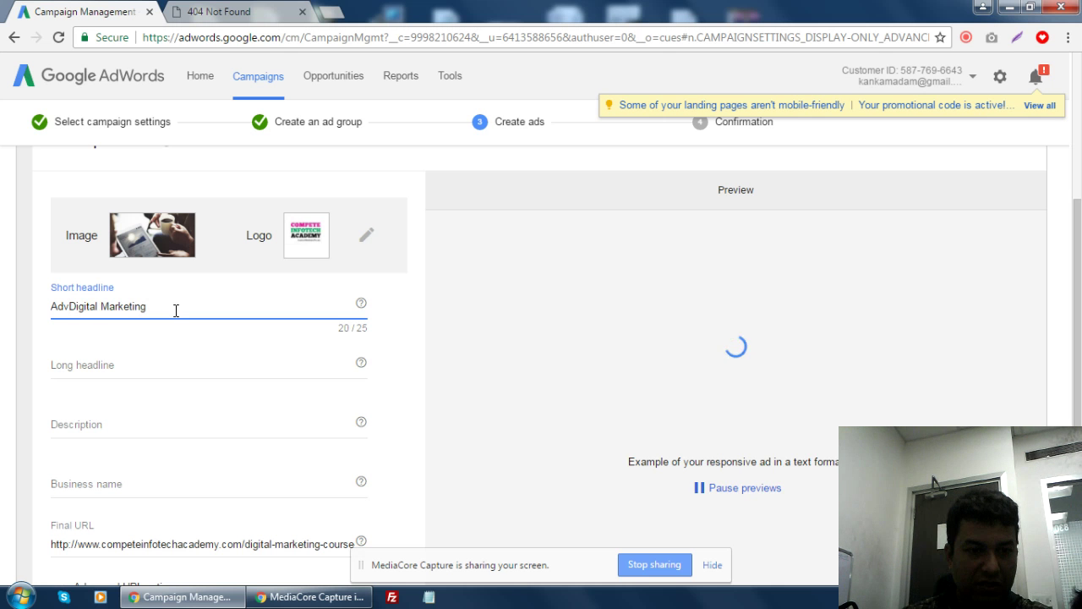
{"action": "type", "text": "Trai"}
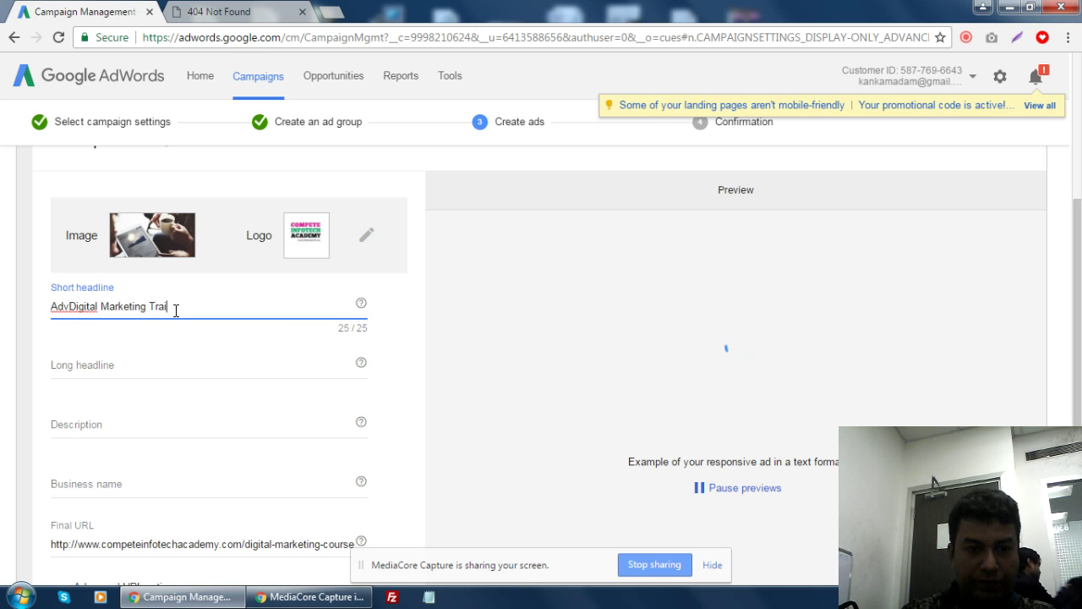
{"action": "type", "text": "ni"}
{"action": "key", "text": "BackSpace"}
{"action": "key", "text": "BackSpace"}
{"action": "key", "text": "BackSpace"}
{"action": "key", "text": "BackSpace"}
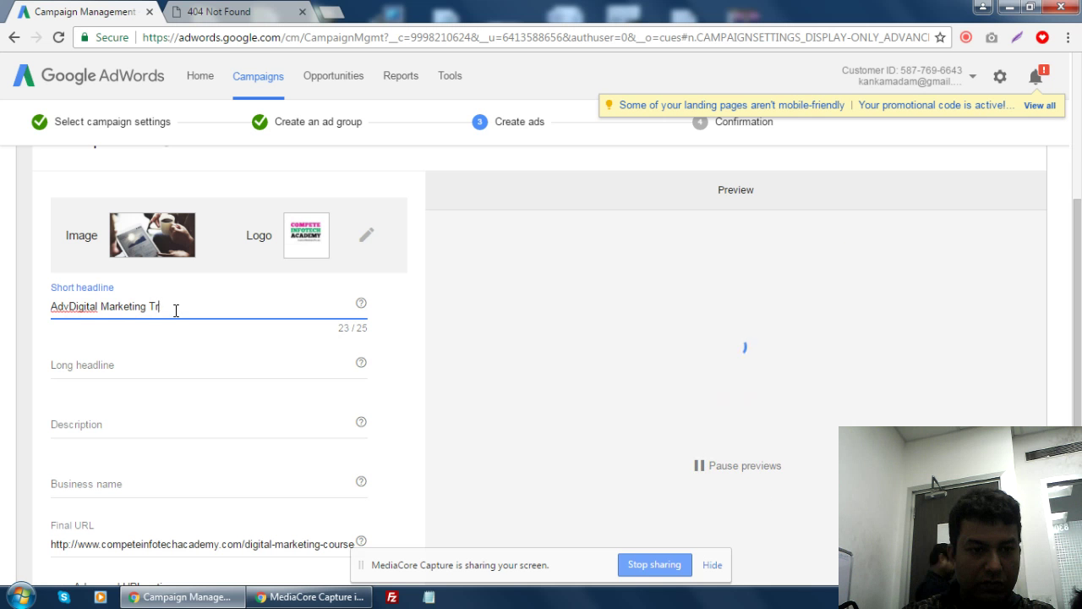
{"action": "type", "text": "Course"}
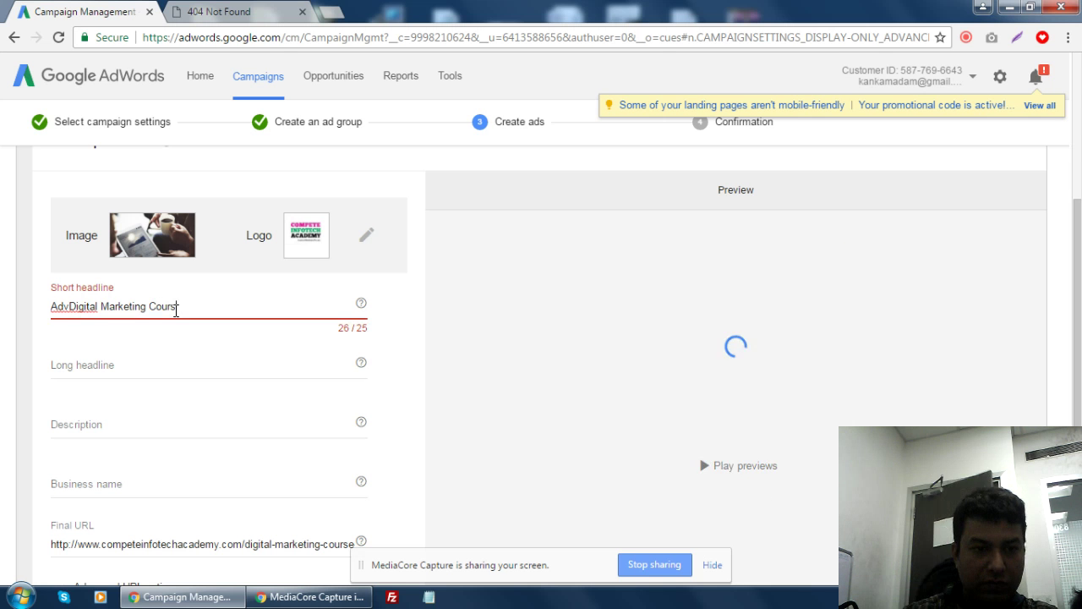
- Remove the 'Adv' prefix, leaving the short headline as 'Digital Marketing Course'
{"action": "left_click", "coordinate": [69, 307]}
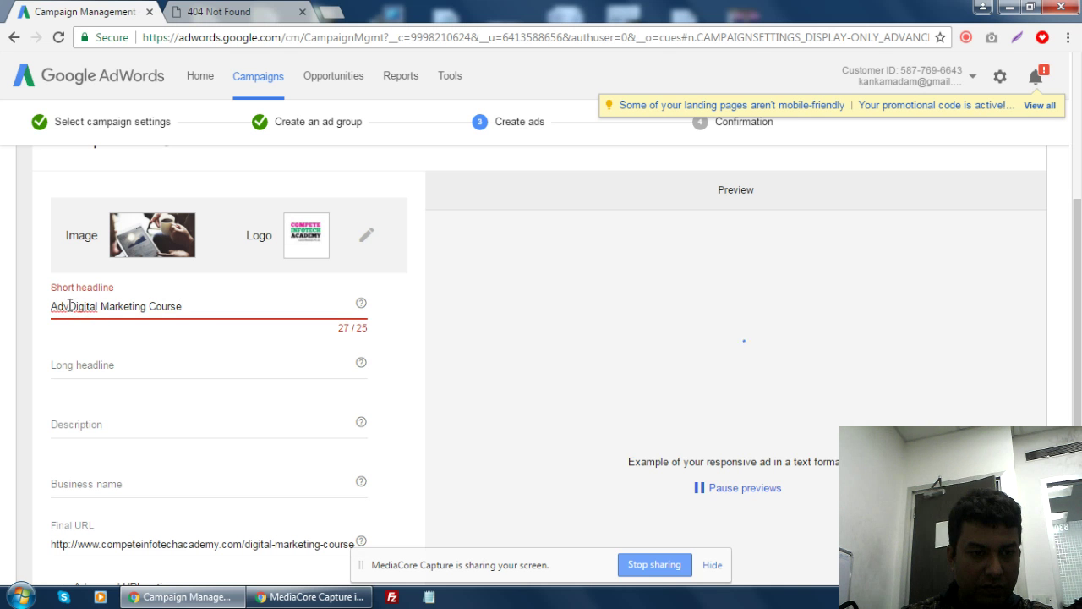
{"action": "left_click_drag", "start_coordinate": [68, 307], "coordinate": [50, 307]}
{"action": "key", "text": "BackSpace"}
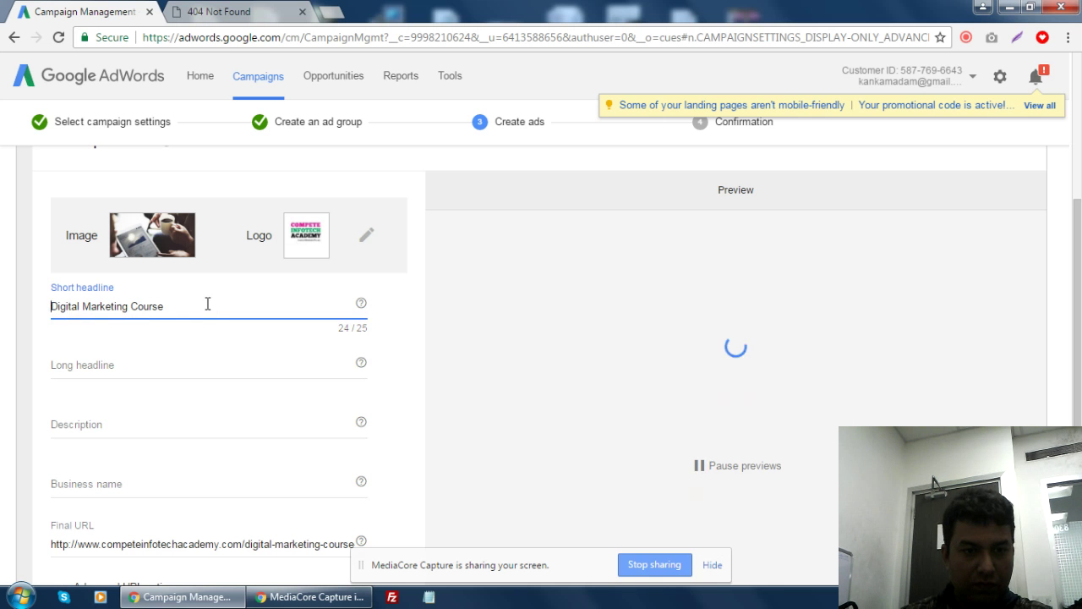
{"action": "left_click", "coordinate": [200, 306]}
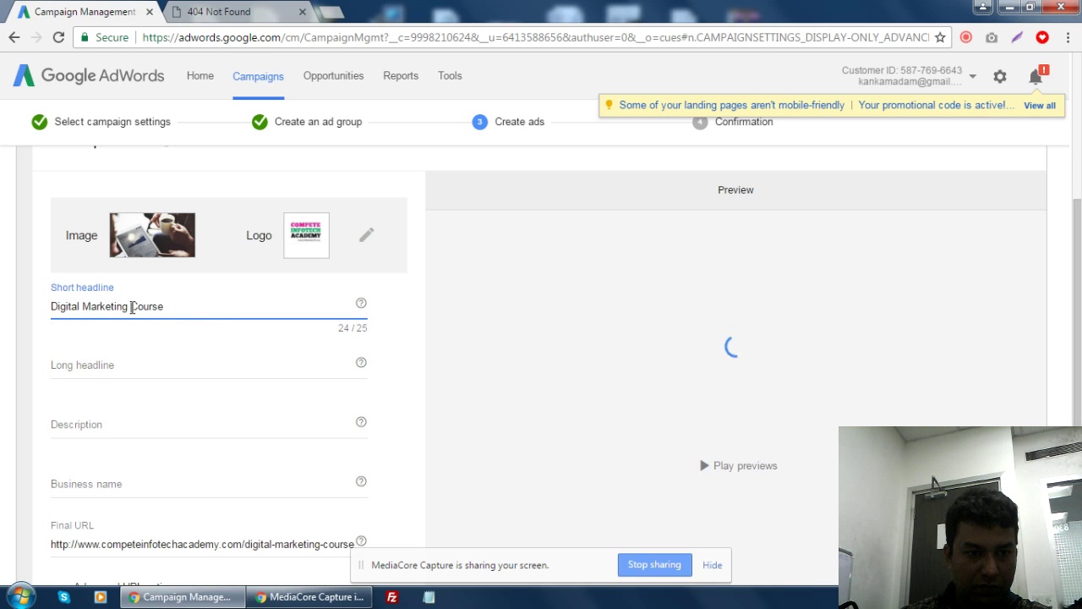
{"action": "left_click_drag", "start_coordinate": [131, 307], "coordinate": [208, 307]}
{"action": "type", "text": "Tra"}
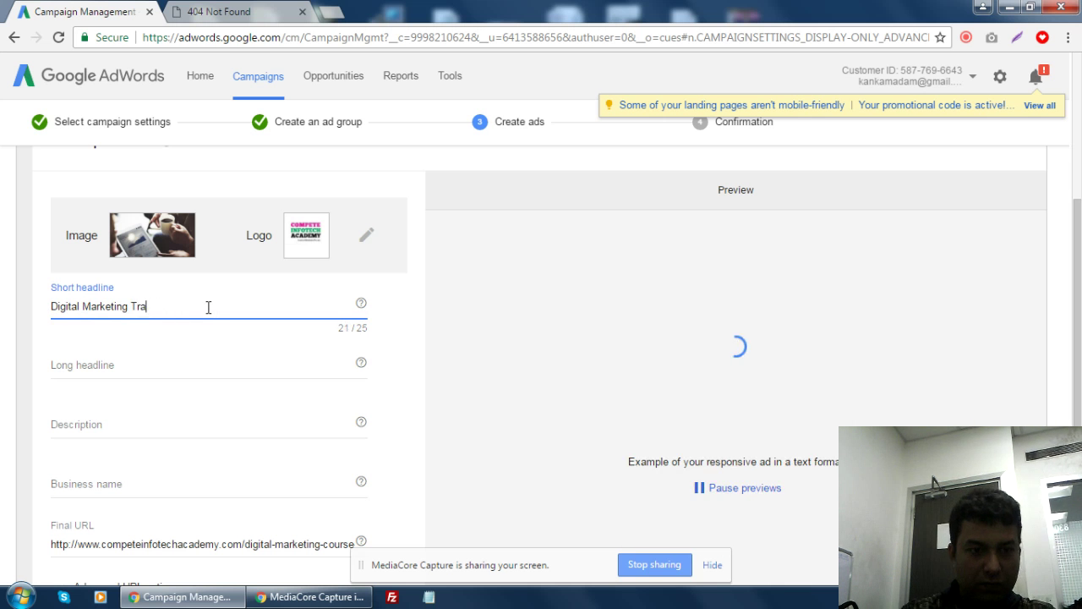
{"action": "type", "text": "ining"}
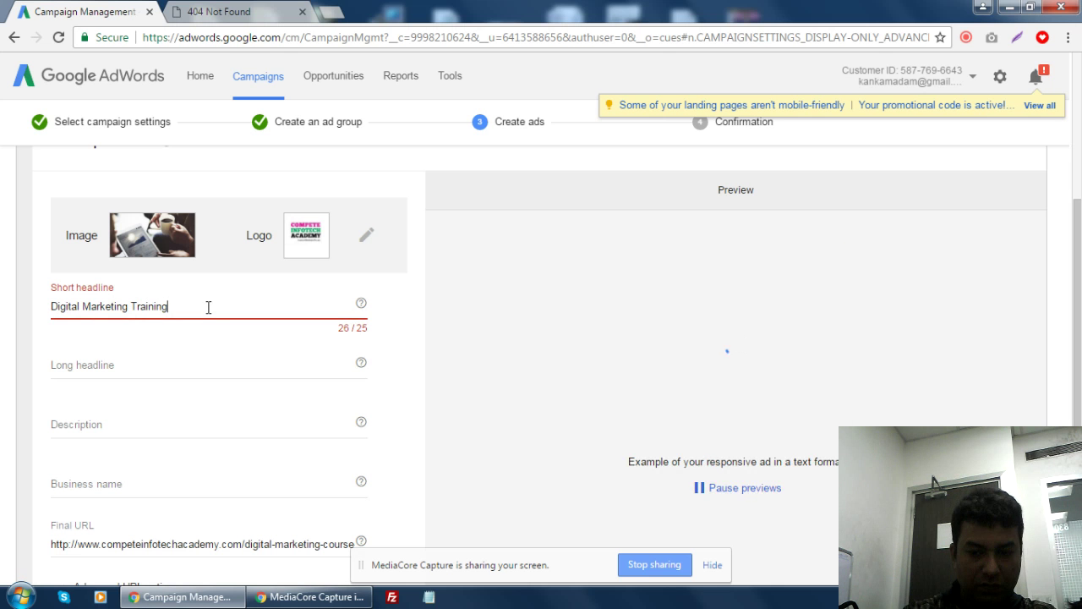
{"action": "key", "text": "BackSpace"}
{"action": "key", "text": "BackSpace"}
{"action": "key", "text": "BackSpace"}
{"action": "key", "text": "BackSpace"}
{"action": "key", "text": "BackSpace"}
{"action": "key", "text": "BackSpace"}
{"action": "key", "text": "BackSpace"}
{"action": "key", "text": "BackSpace"}
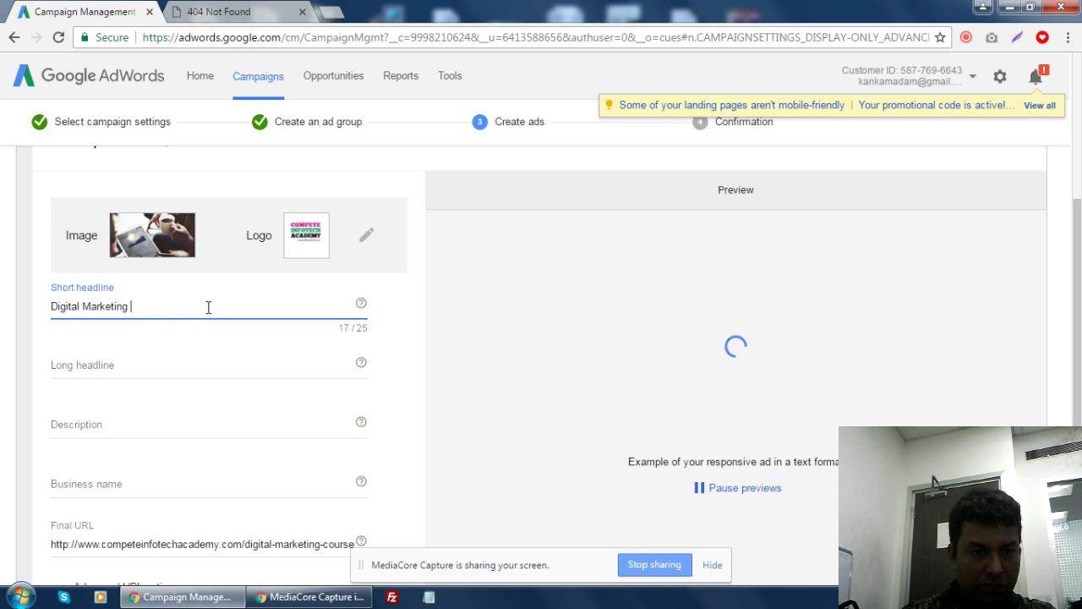
{"action": "type", "text": "Course"}
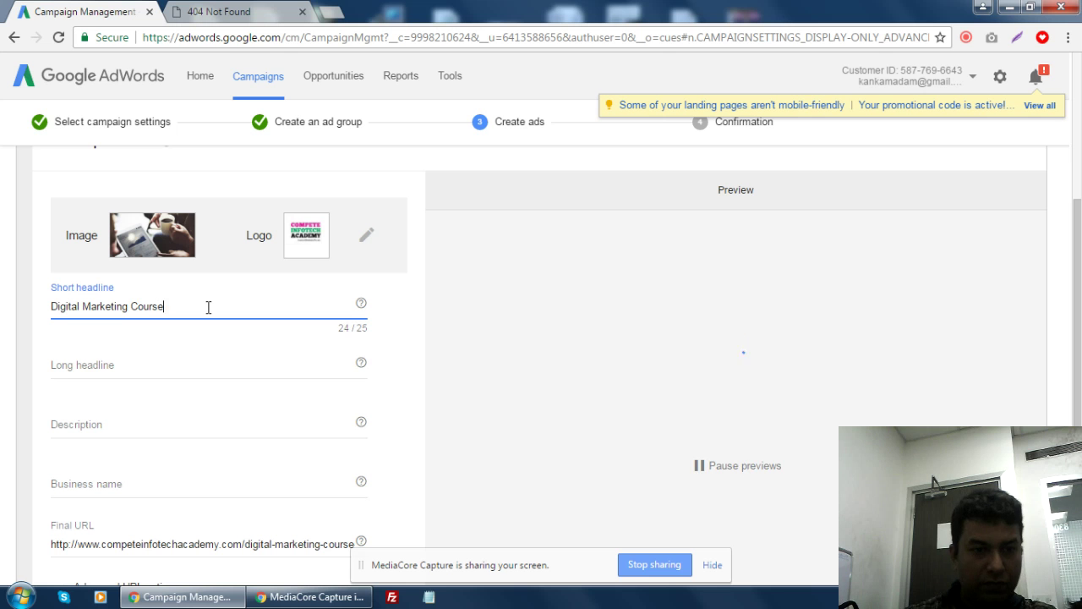
- Start the long headline with 'Free Demo Class - Call' followed by the booking phone number, correcting its first digit
{"action": "left_click", "coordinate": [136, 380]}
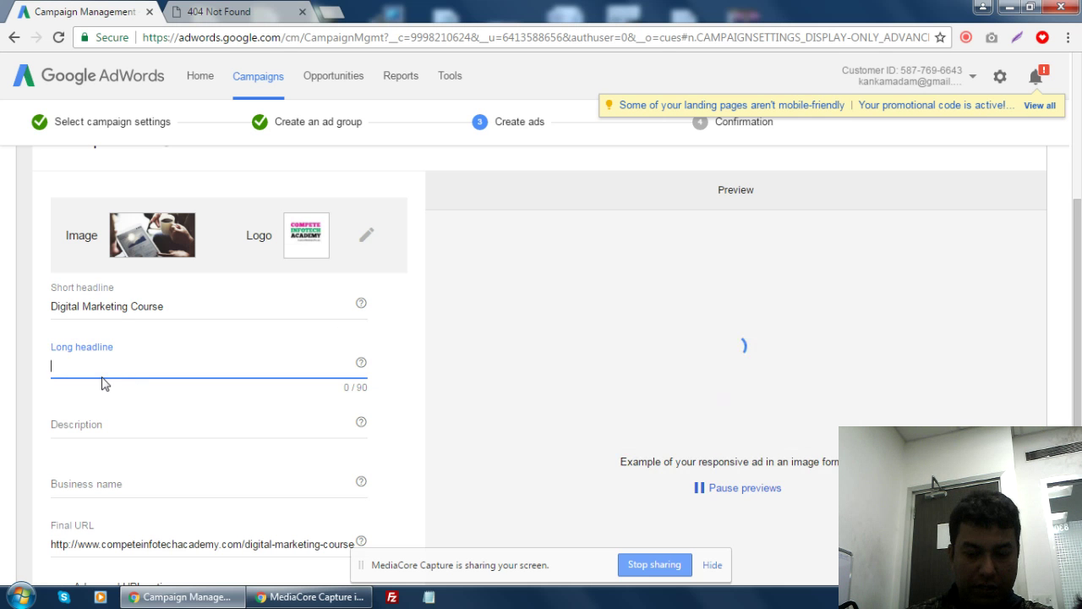
{"action": "type", "text": "F"}
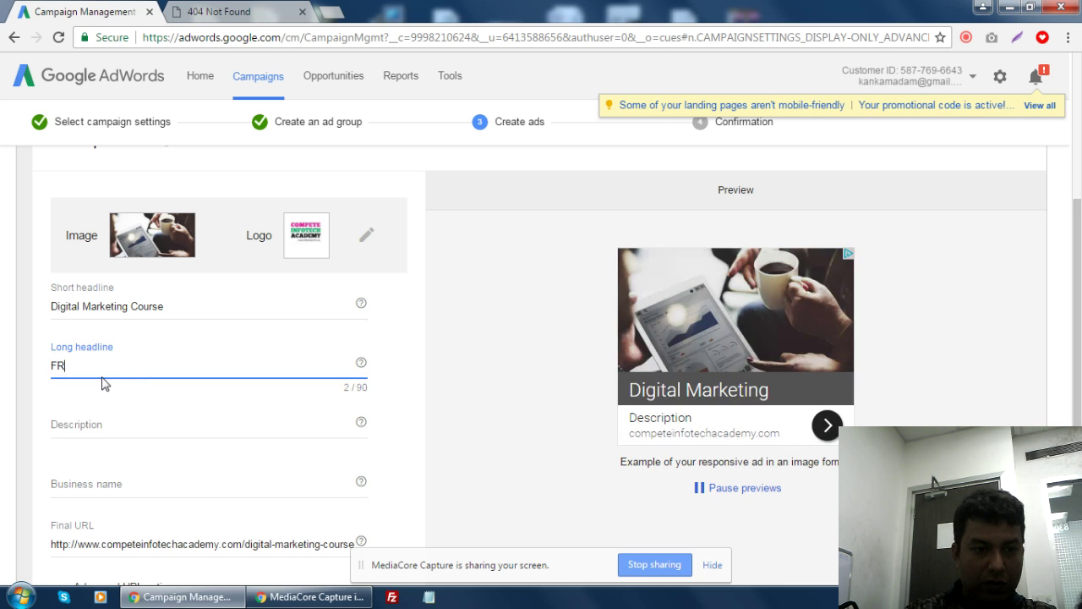
{"action": "key", "text": "BackSpace"}
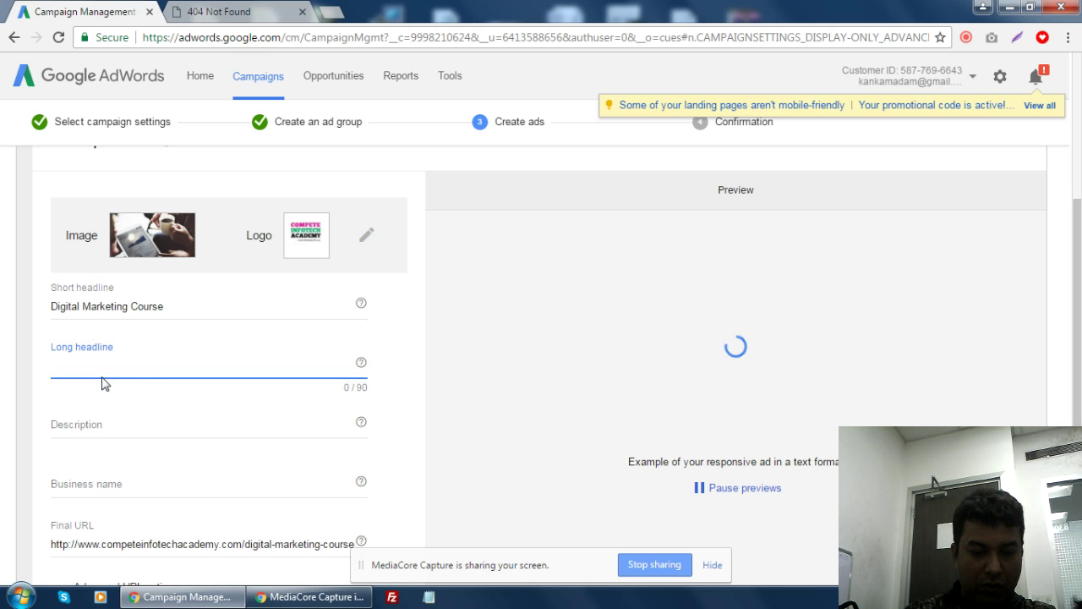
{"action": "type", "text": "Fre"}
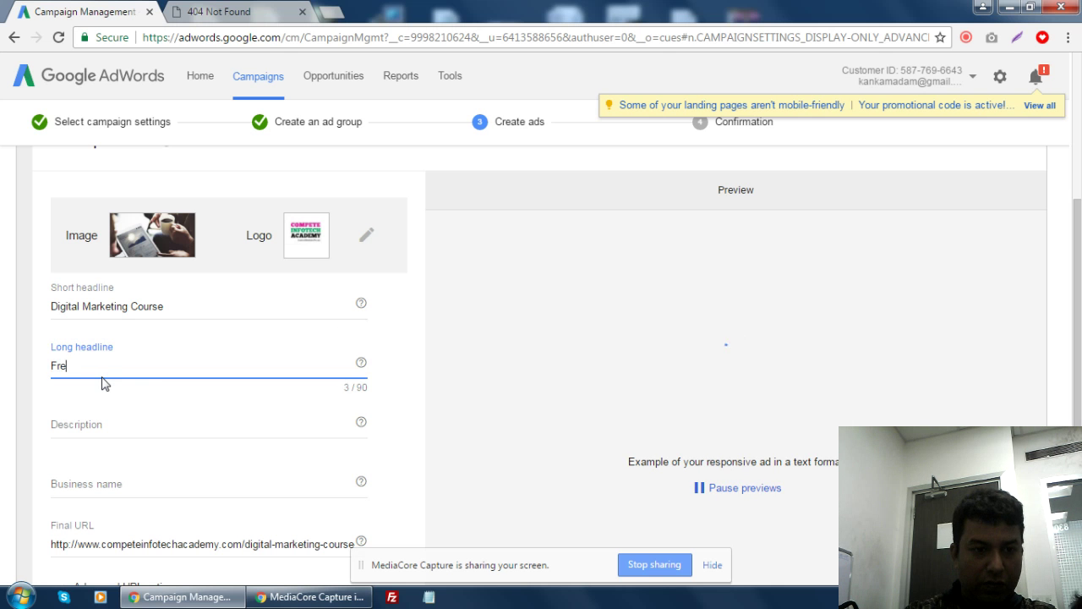
{"action": "type", "text": "e Dem"}
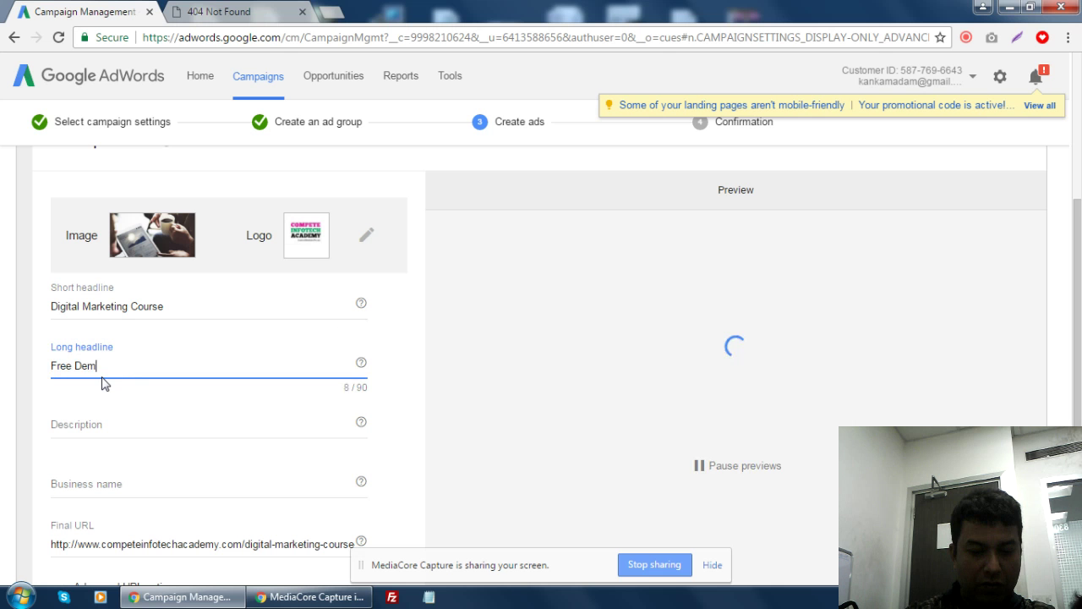
{"action": "type", "text": "o Class"}
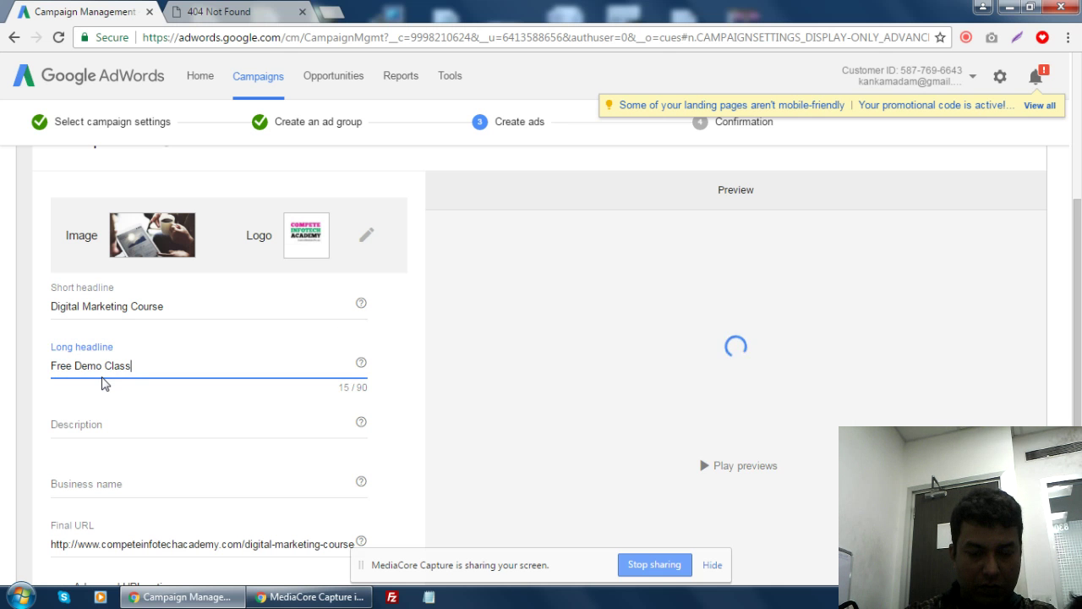
{"action": "type", "text": " - Call "}
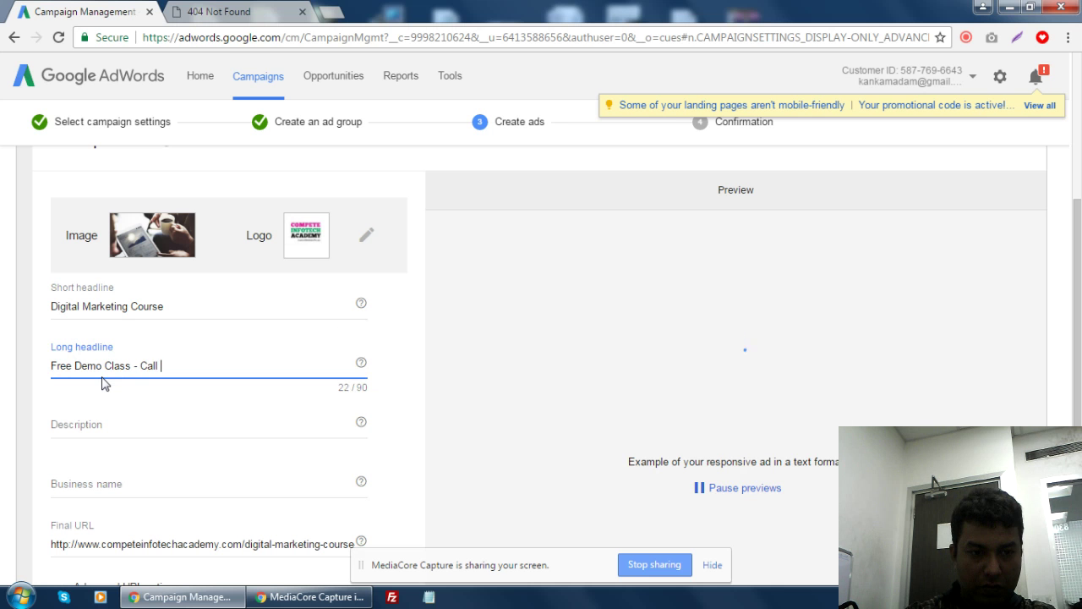
{"action": "type", "text": "983"}
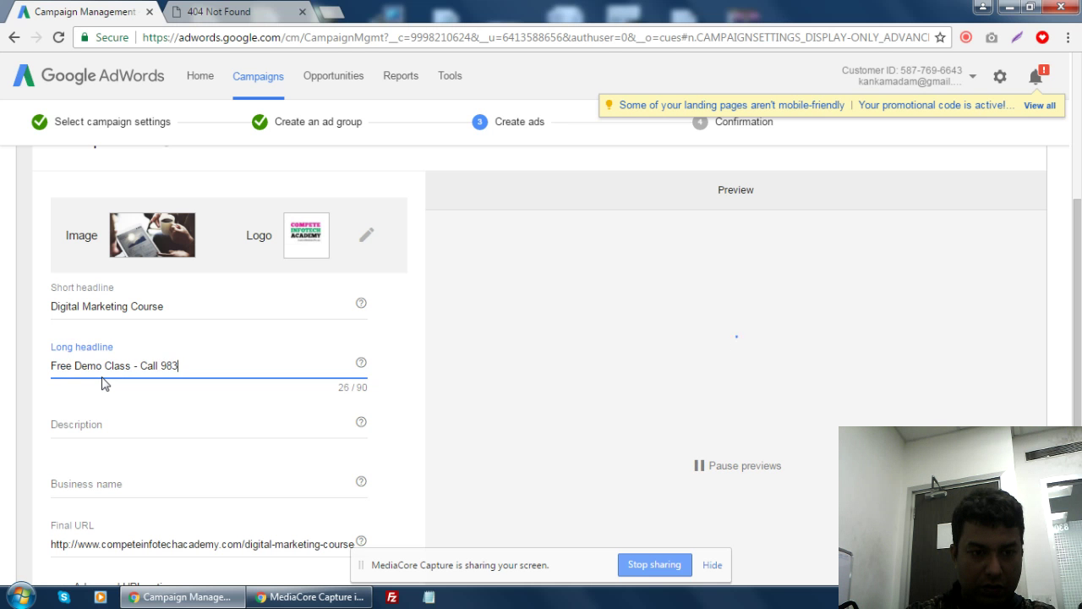
{"action": "key", "text": "BackSpace"}
{"action": "key", "text": "BackSpace"}
{"action": "key", "text": "BackSpace"}
{"action": "key", "text": "BackSpace"}
{"action": "key", "text": "BackSpace"}
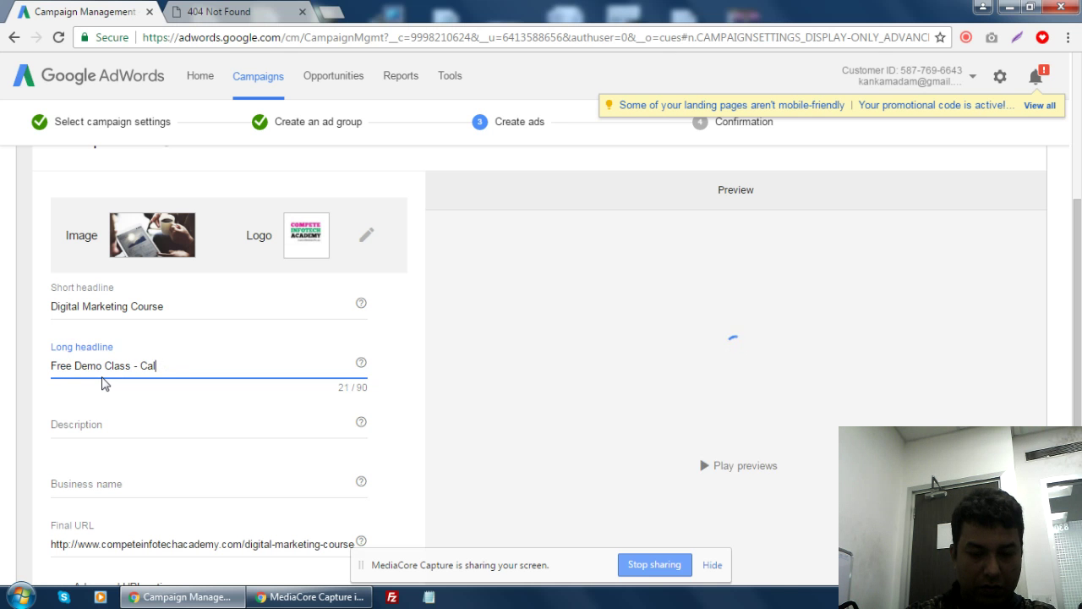
{"action": "type", "text": "l "}
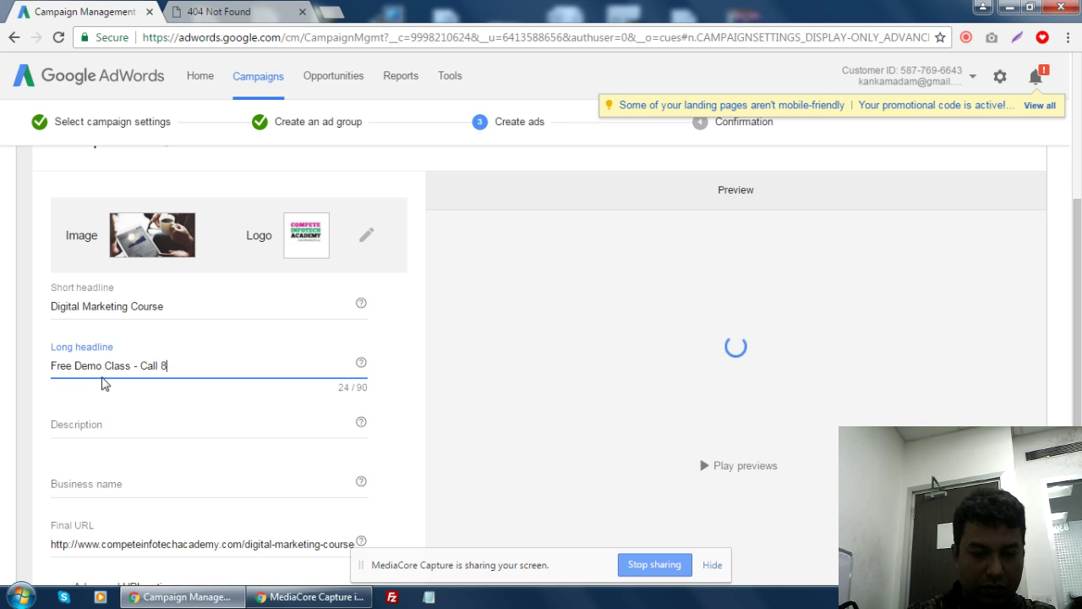
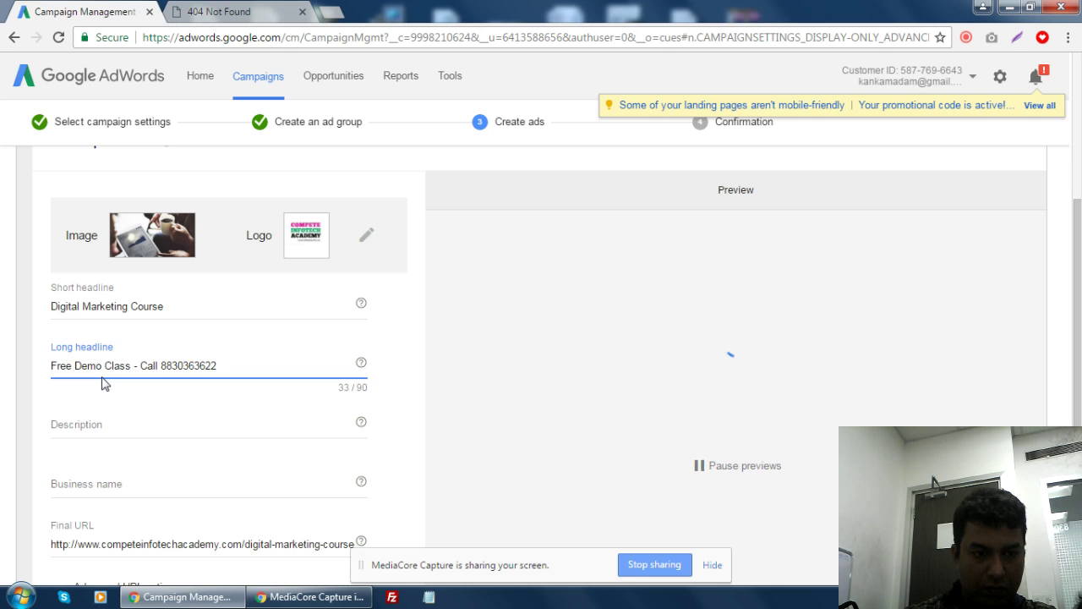
{"action": "left_click", "coordinate": [162, 364]}
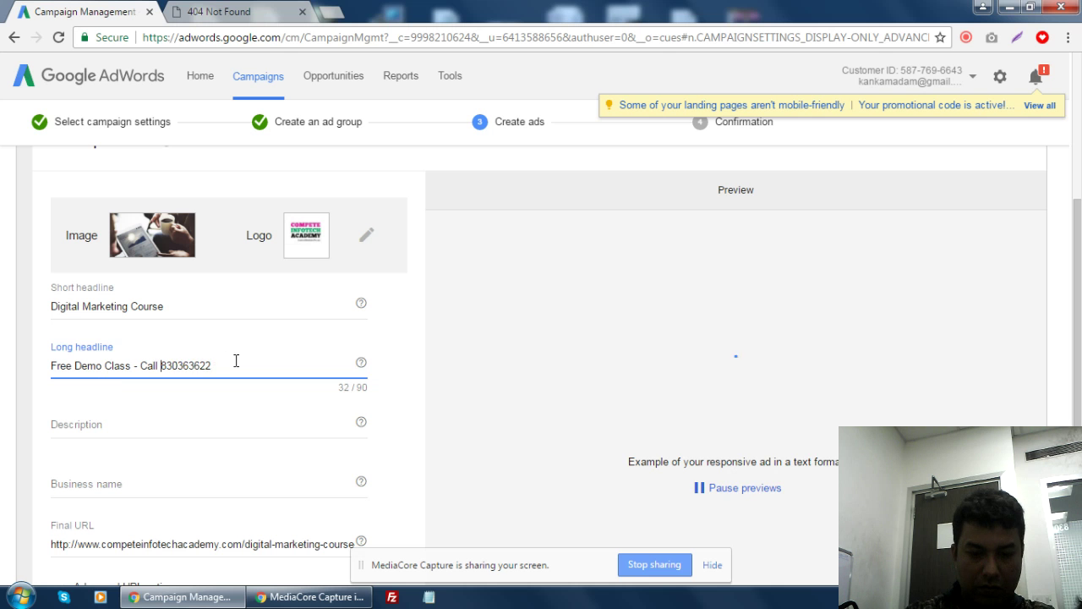
{"action": "key", "text": "shift+Right"}
{"action": "type", "text": "9"}
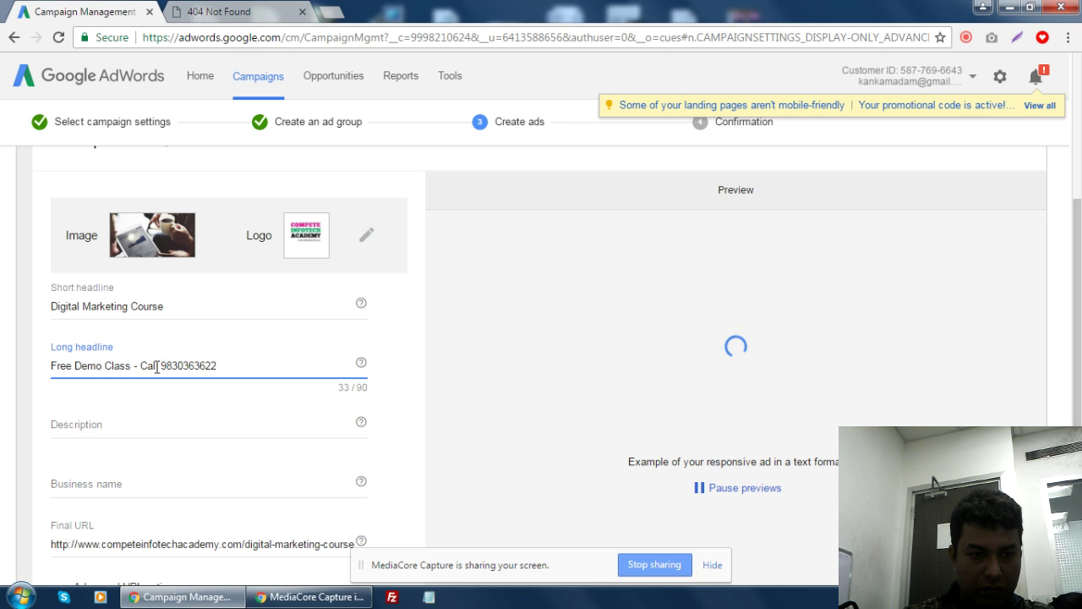
- Add 'to Book :Seat Now at' before the number and '. Lear year New syllabus' at the end
{"action": "left_click", "coordinate": [159, 365]}
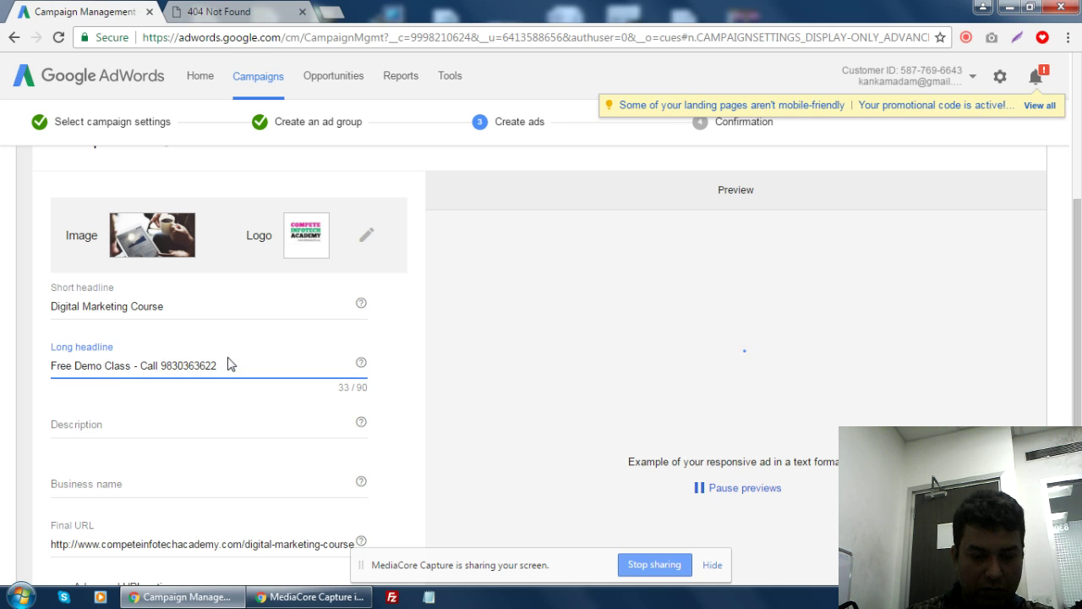
{"action": "type", "text": "Nisha |"}
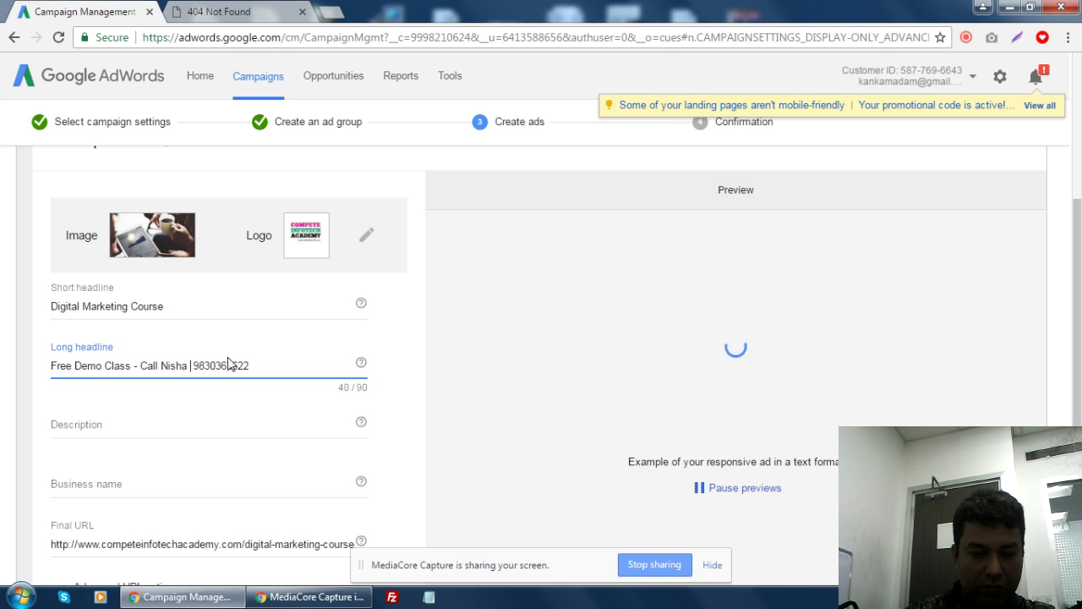
{"action": "key", "text": "BackSpace"}
{"action": "type", "text": "to Book "}
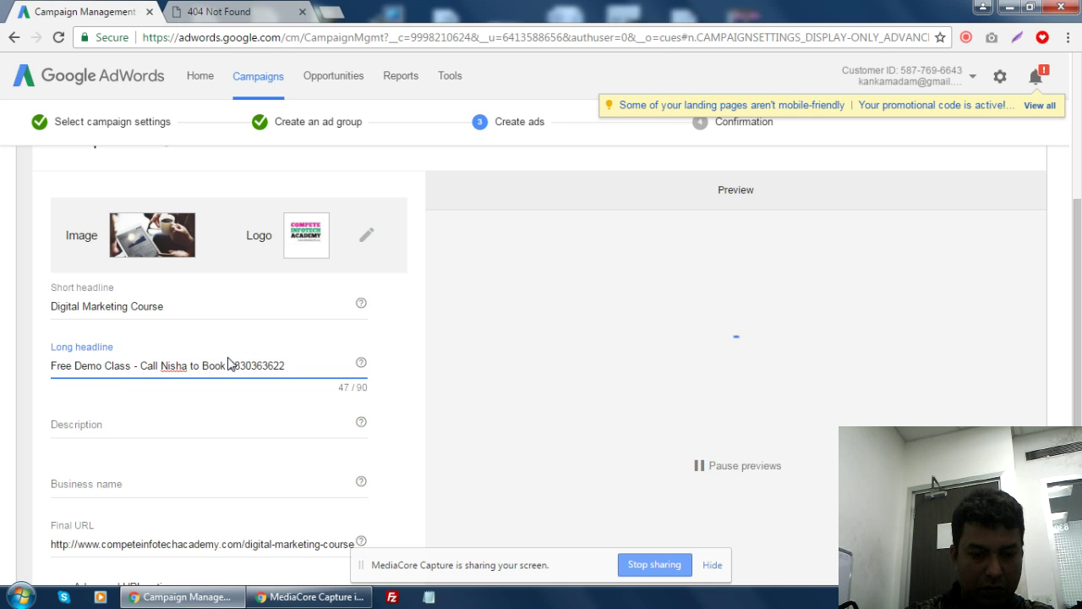
{"action": "type", "text": ":"}
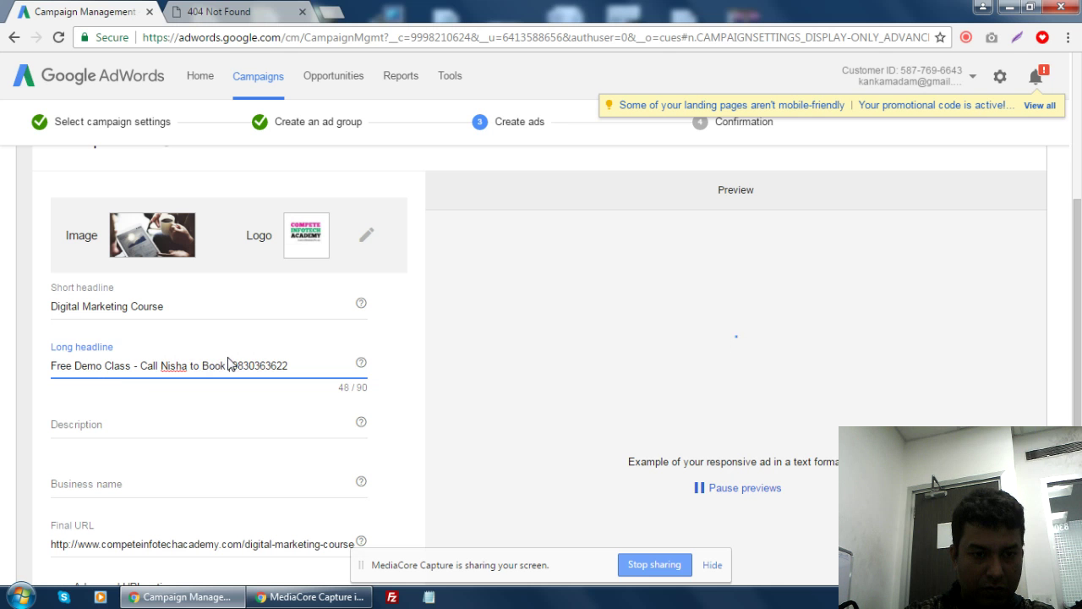
{"action": "type", "text": "Seat Now"}
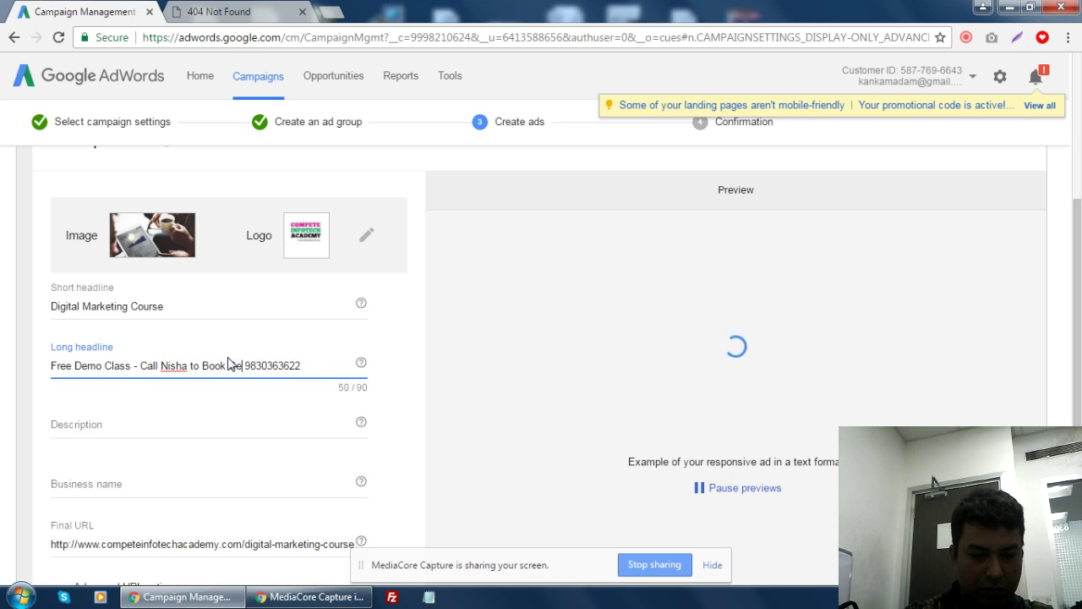
{"action": "type", "text": " at"}
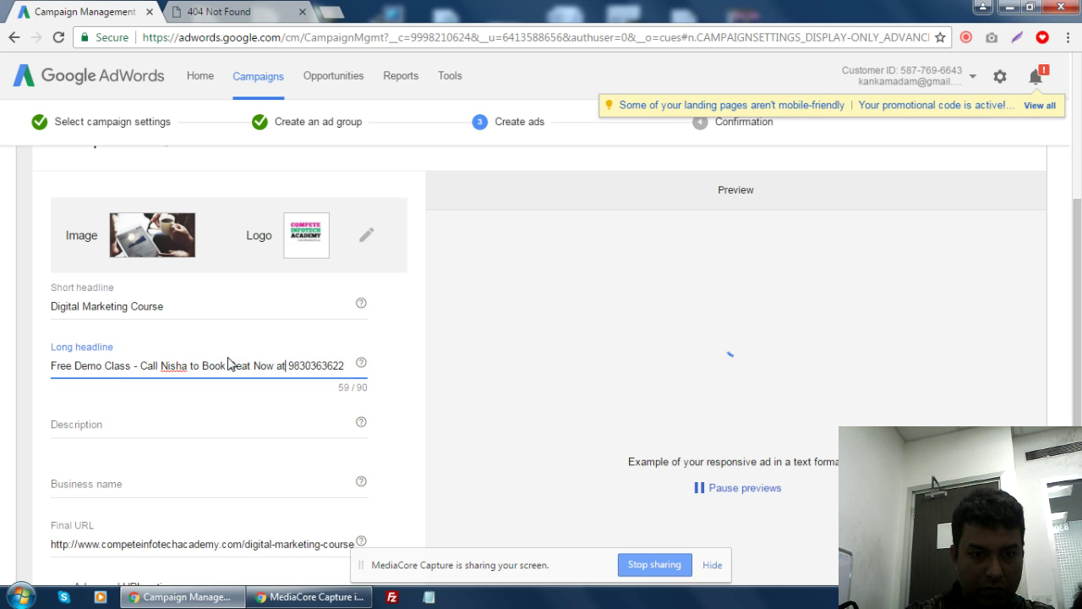
{"action": "left_click", "coordinate": [348, 364]}
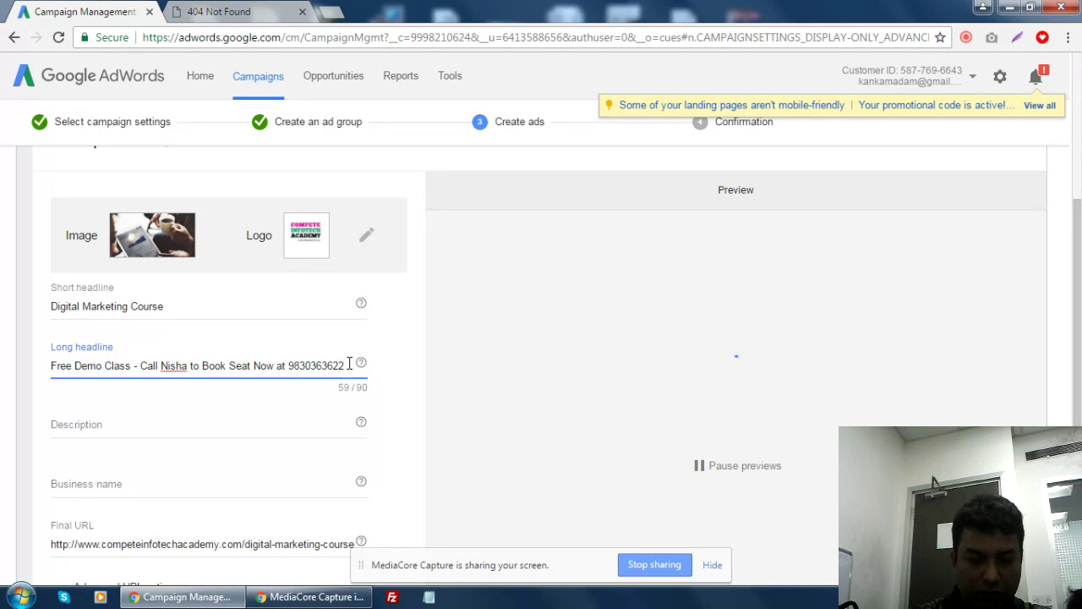
{"action": "type", "text": ". Lear year New s"}
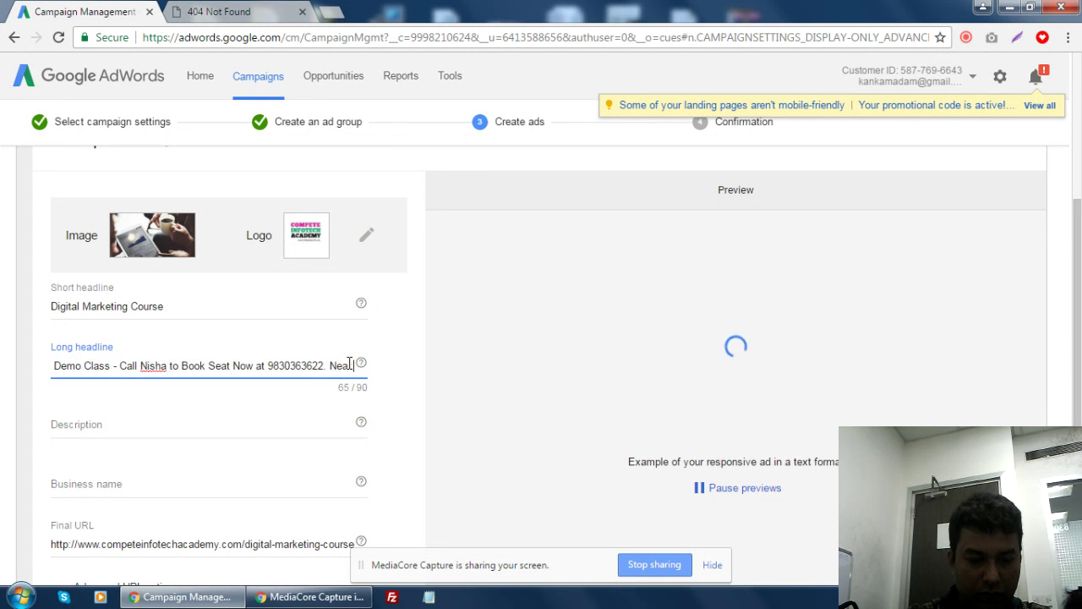
{"action": "type", "text": "yllabus"}
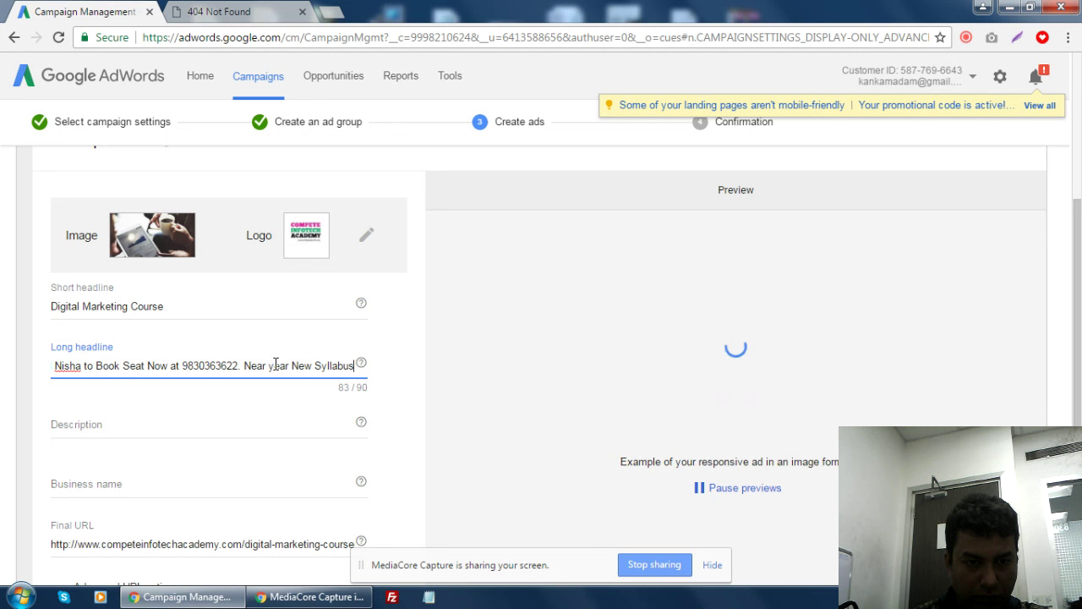
- Rework the headline ending to 'Join for New Year,New Syllabus' and trim spaces to 90/90 characters
{"action": "left_click_drag", "start_coordinate": [270, 366], "coordinate": [275, 365]}
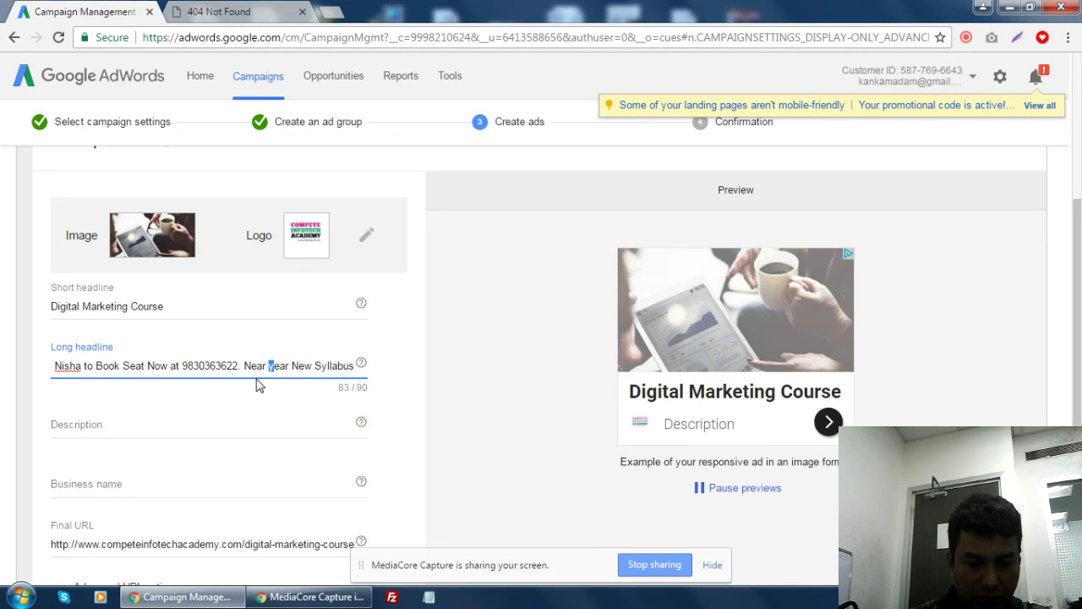
{"action": "type", "text": "Y"}
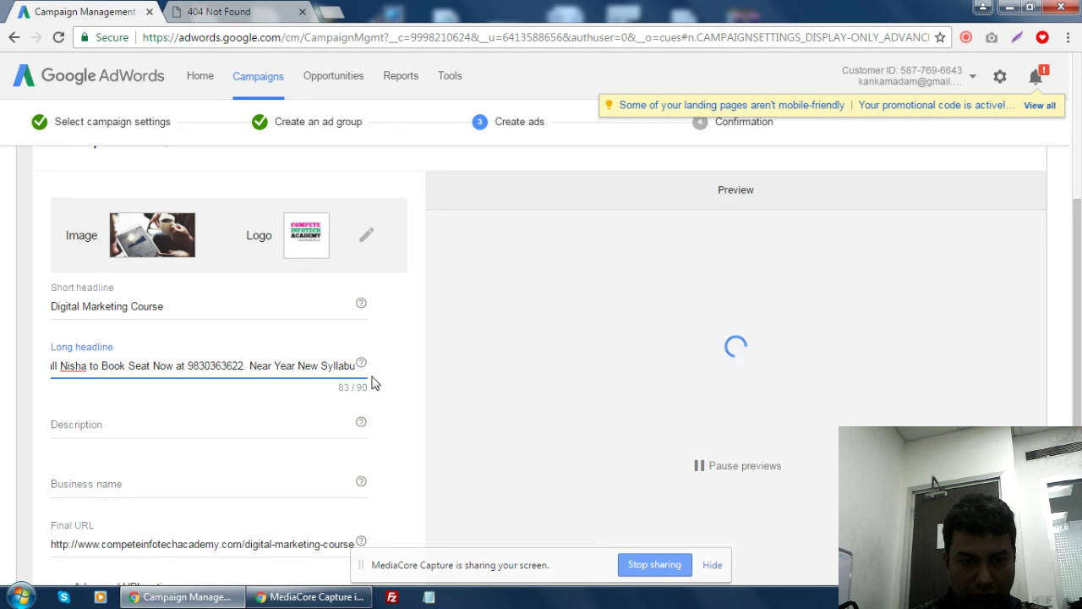
{"action": "left_click", "coordinate": [299, 365]}
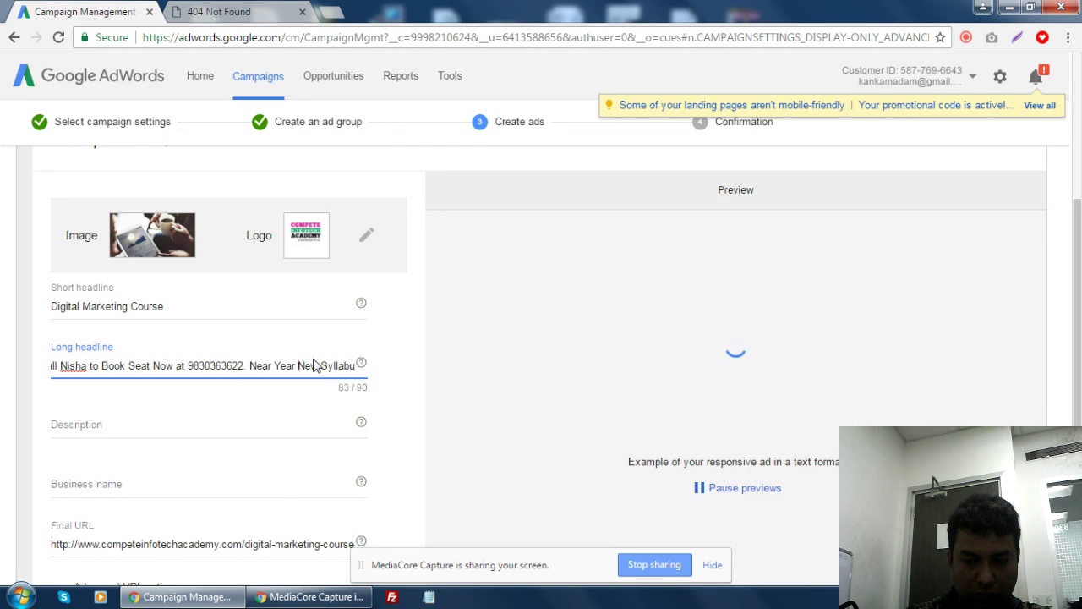
{"action": "key", "text": "BackSpace"}
{"action": "type", "text": ","}
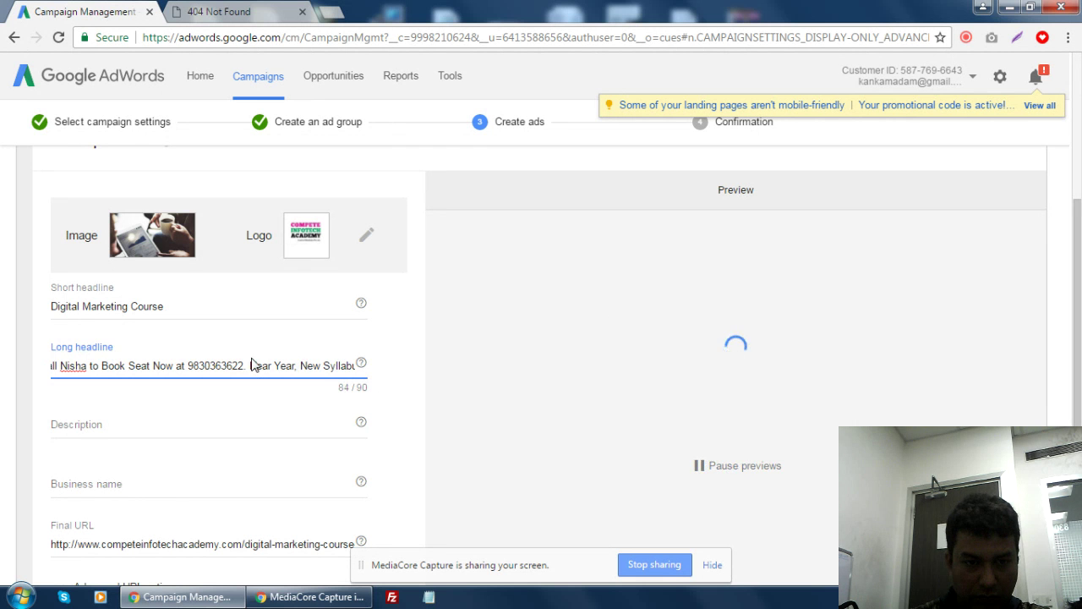
{"action": "left_click", "coordinate": [252, 365]}
{"action": "type", "text": "J"}
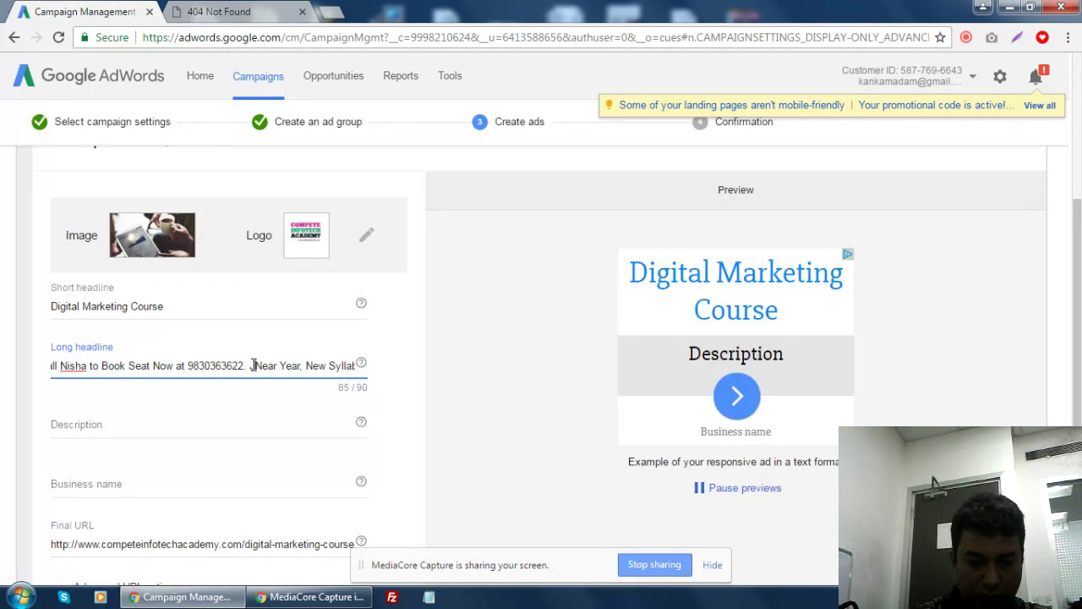
{"action": "type", "text": "oin"}
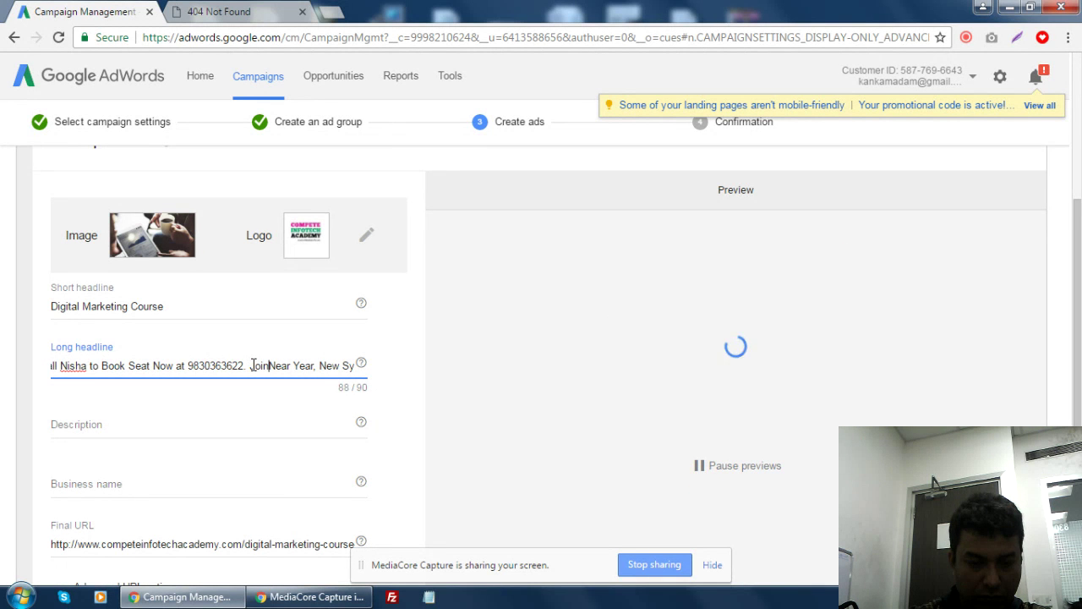
{"action": "type", "text": " for"}
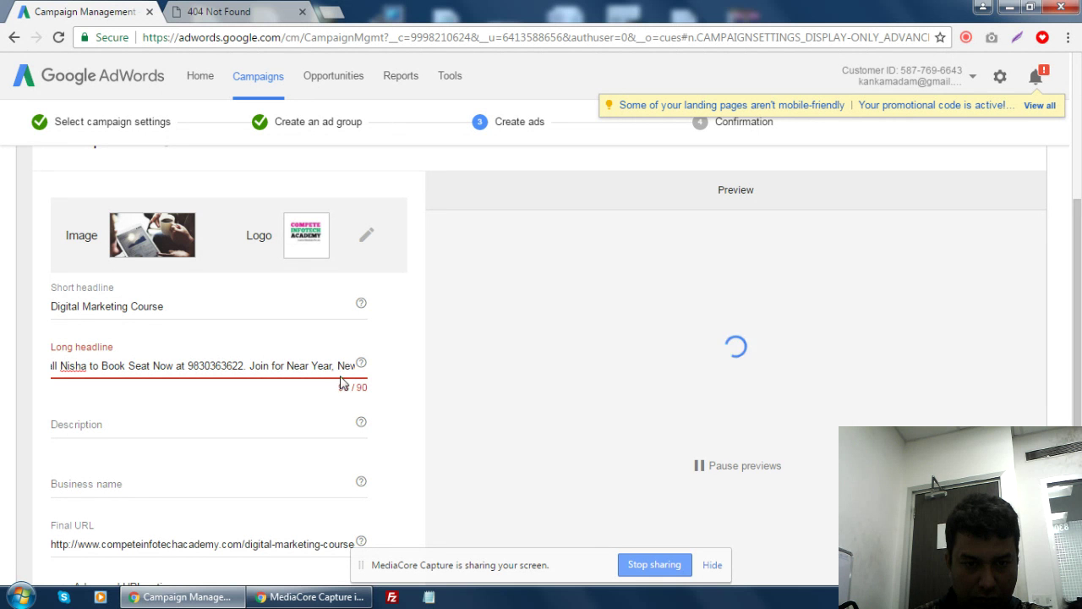
{"action": "key", "text": "BackSpace"}
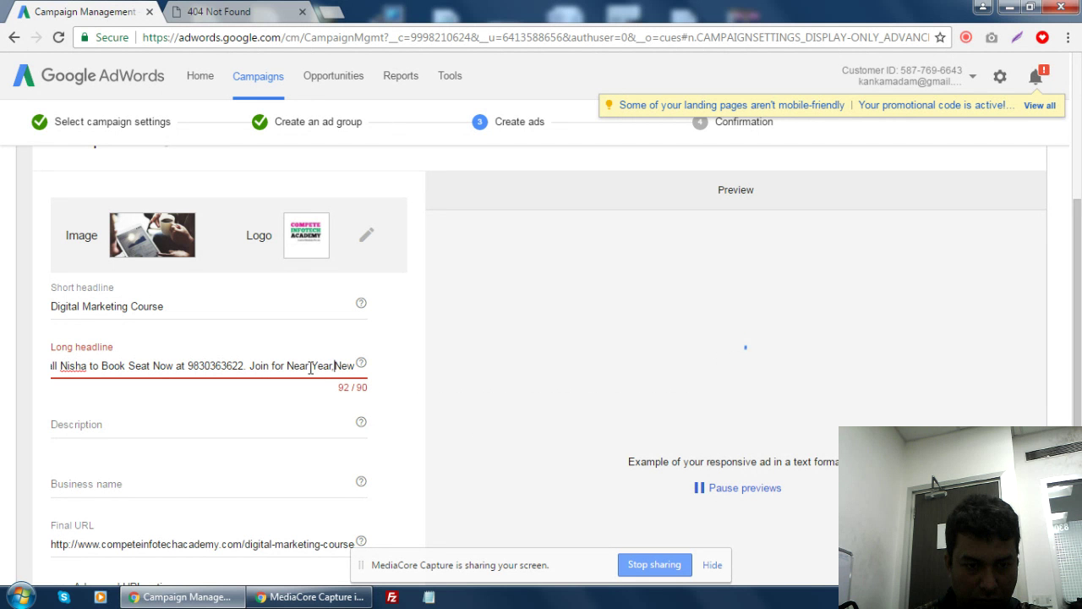
{"action": "left_click", "coordinate": [310, 366]}
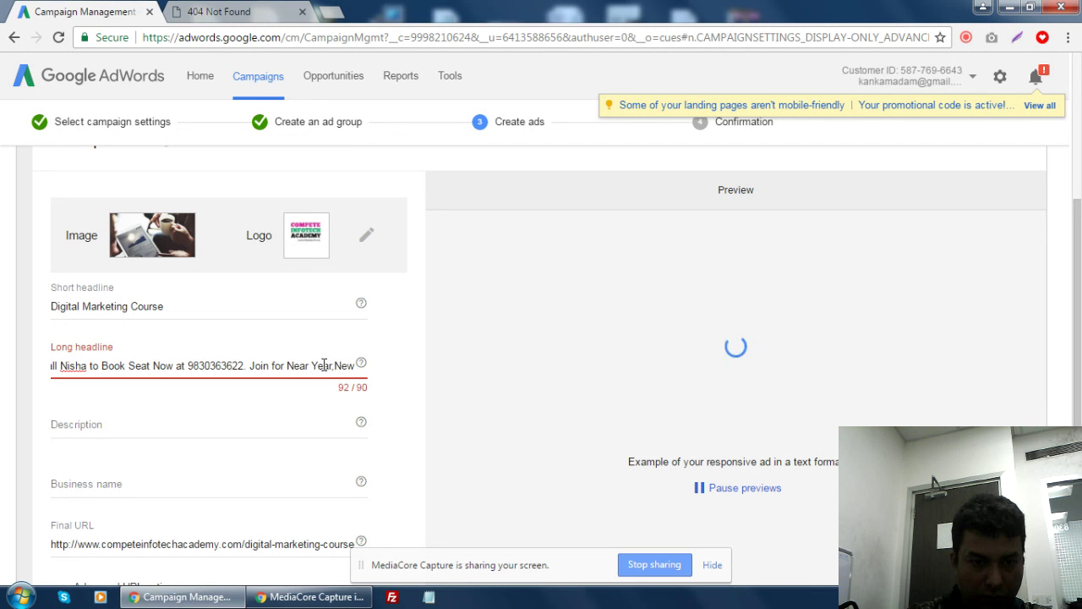
{"action": "key", "text": "BackSpace"}
{"action": "key", "text": "BackSpace"}
{"action": "type", "text": "w"}
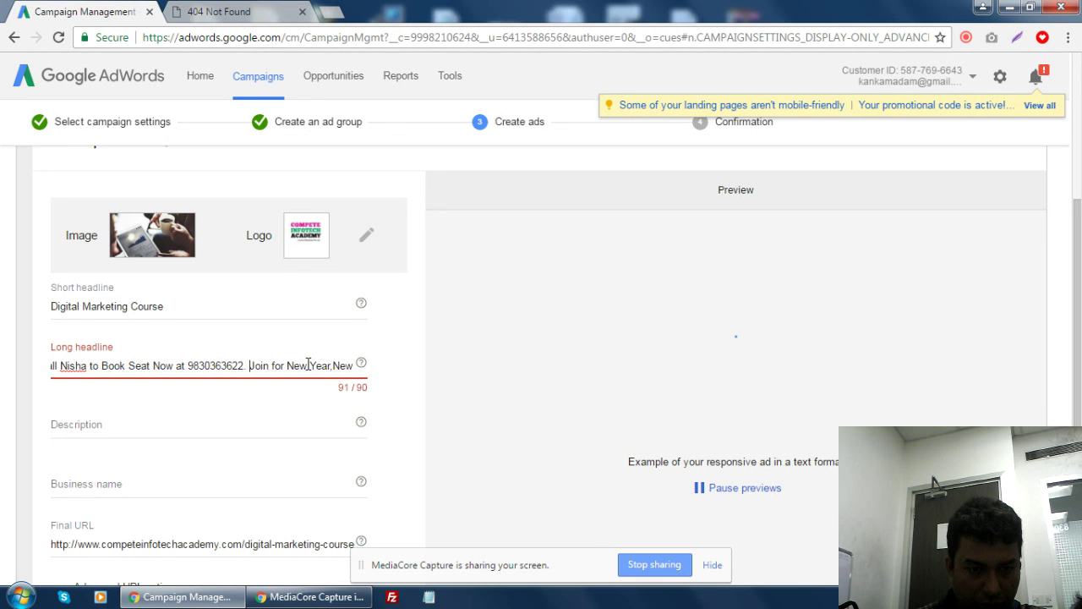
{"action": "key", "text": "BackSpace"}
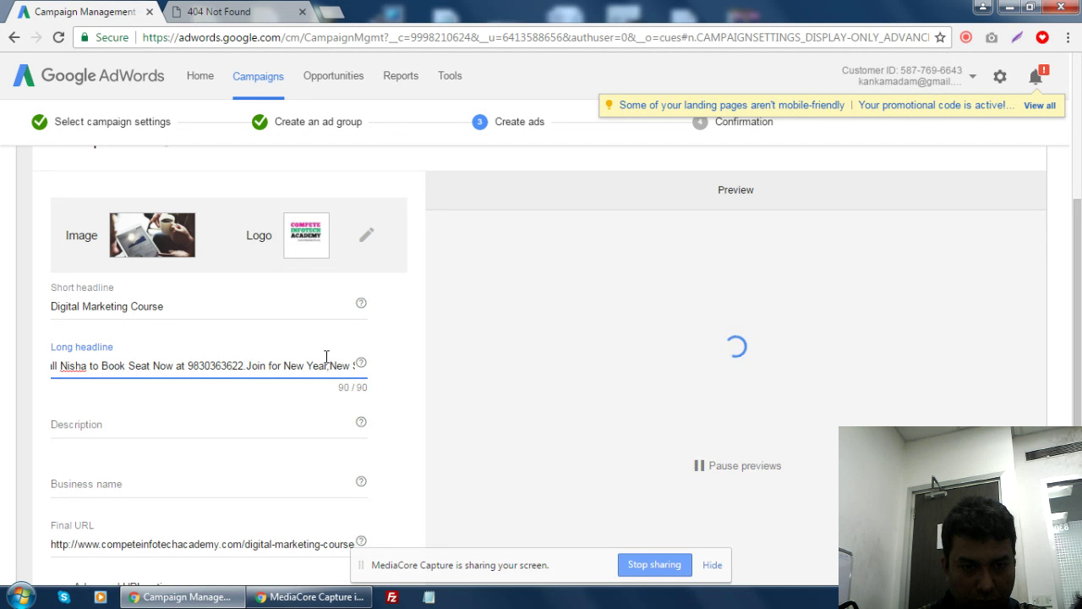
{"action": "left_click_drag", "start_coordinate": [329, 363], "coordinate": [382, 381]}
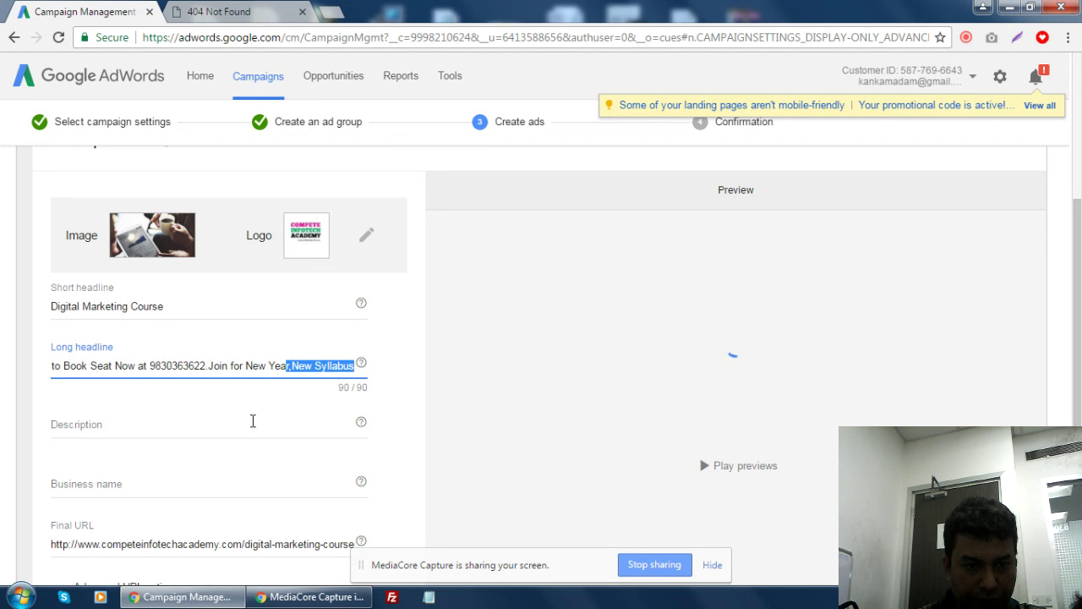
- Type the description 'Earn While Learning Digital Marketing Masters Course. Get MNC Full time Jobs+Work from Home'
{"action": "left_click", "coordinate": [176, 422]}
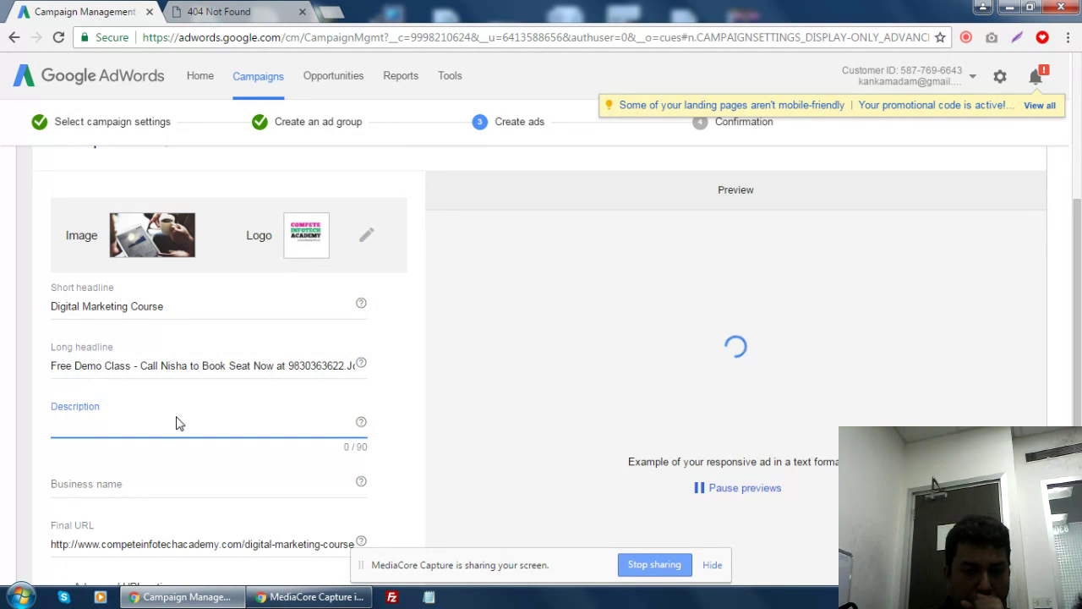
{"action": "scroll", "coordinate": [176, 423], "scroll_direction": "down", "scroll_amount": 3}
{"action": "scroll", "coordinate": [176, 423], "scroll_direction": "up", "scroll_amount": 2}
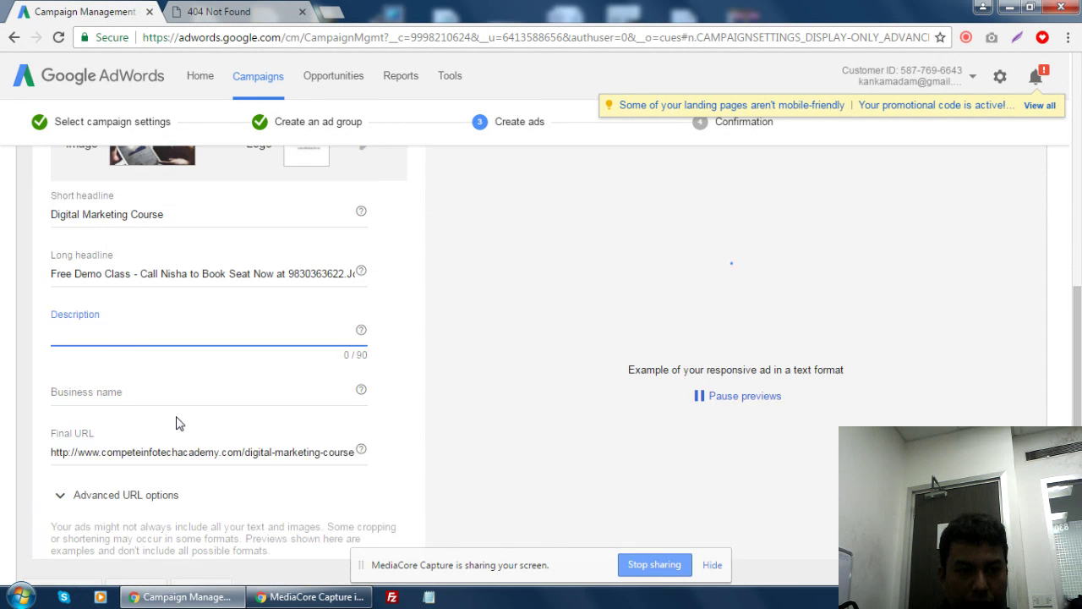
{"action": "scroll", "coordinate": [176, 423], "scroll_direction": "up", "scroll_amount": 1}
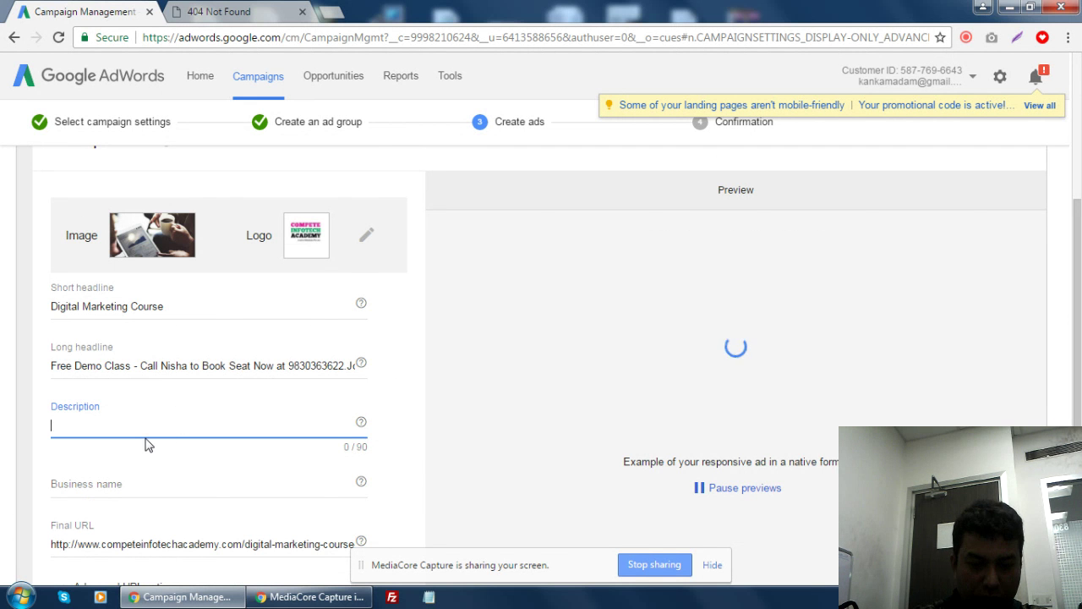
{"action": "type", "text": "Ea"}
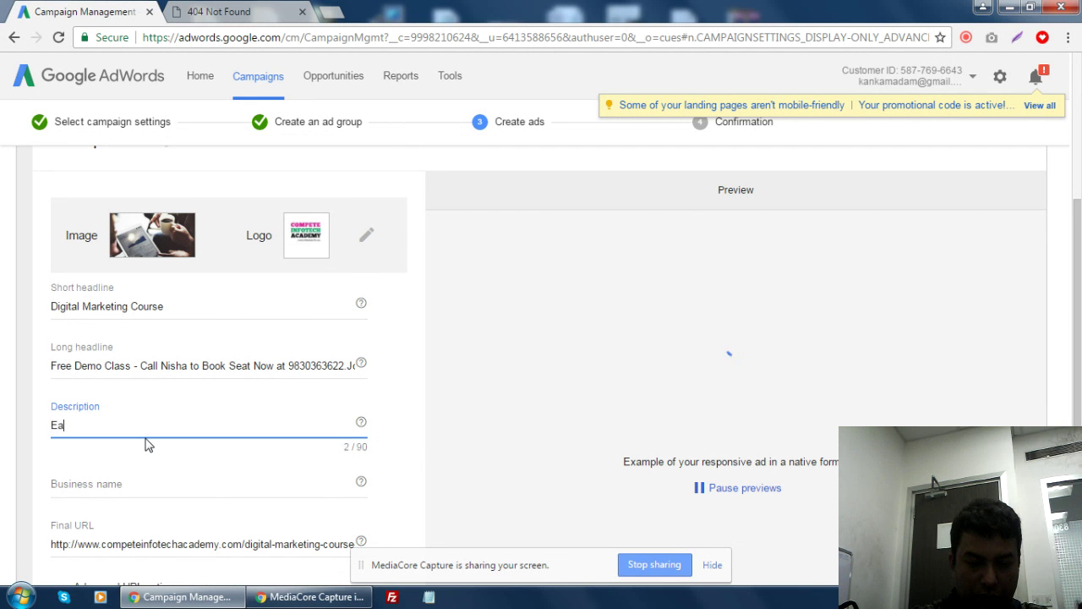
{"action": "type", "text": "rn"}
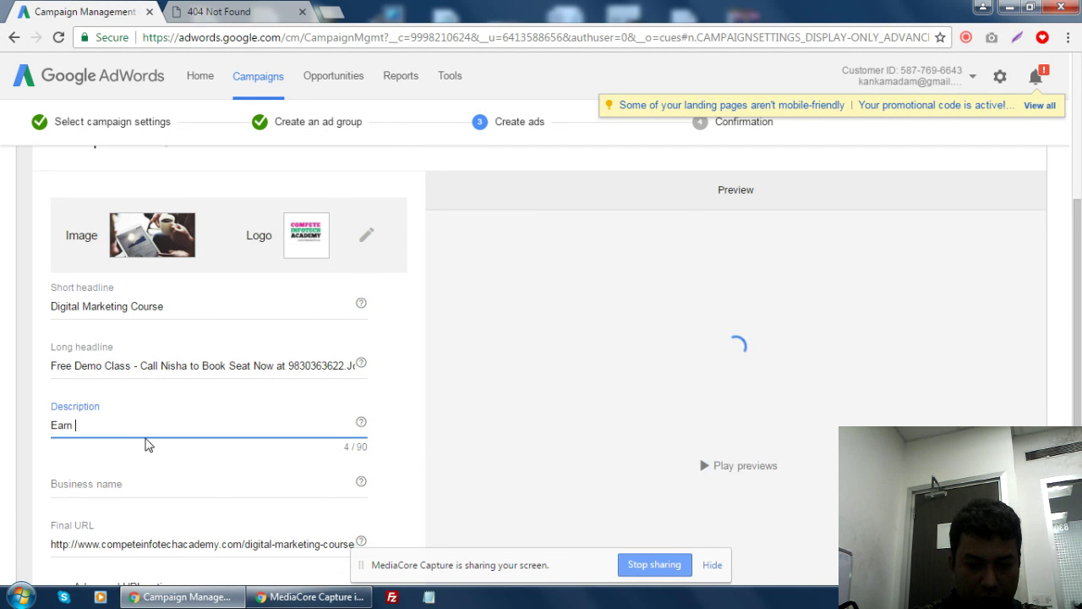
{"action": "type", "text": " While Learning "}
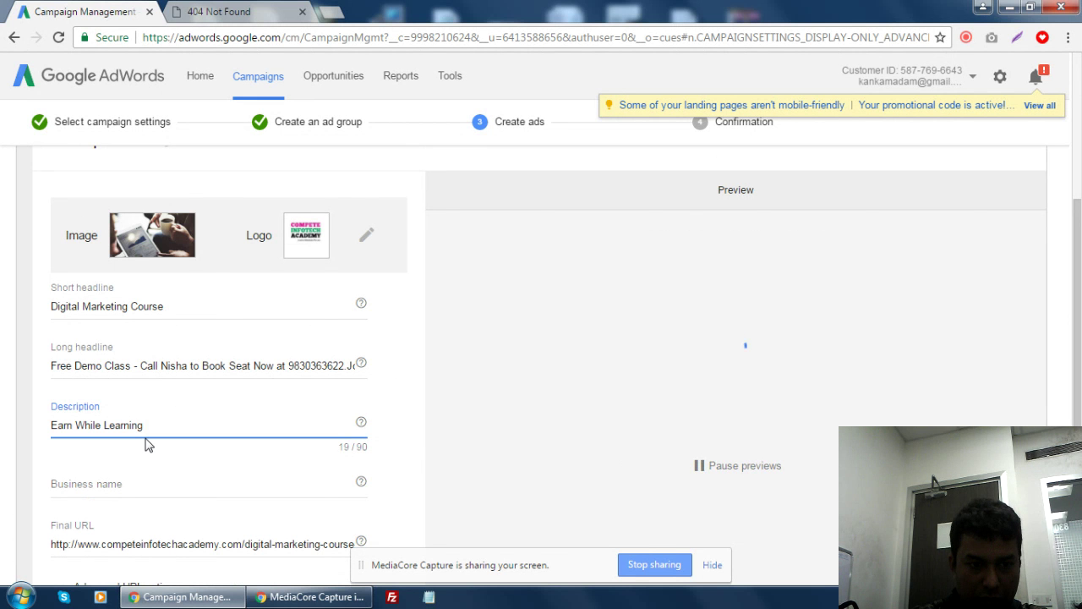
{"action": "type", "text": "Di"}
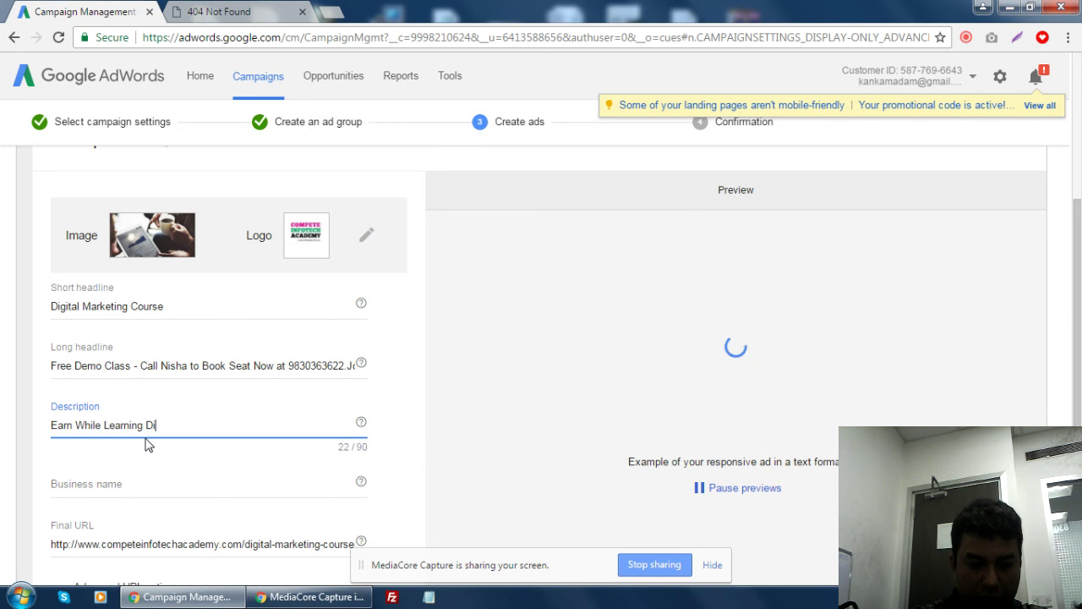
{"action": "type", "text": "gital MA"}
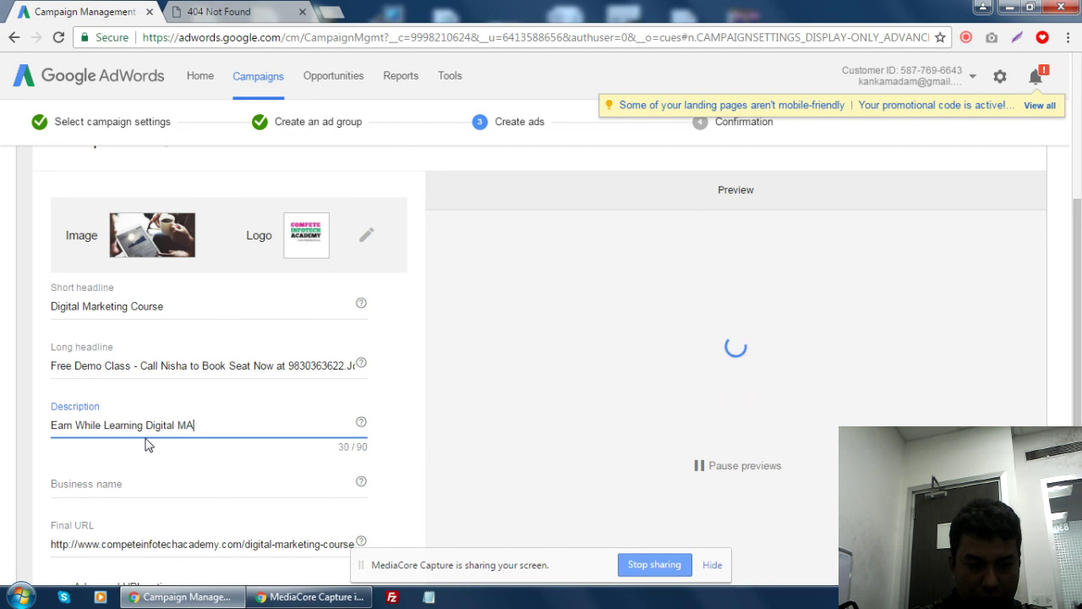
{"action": "type", "text": "rketing "}
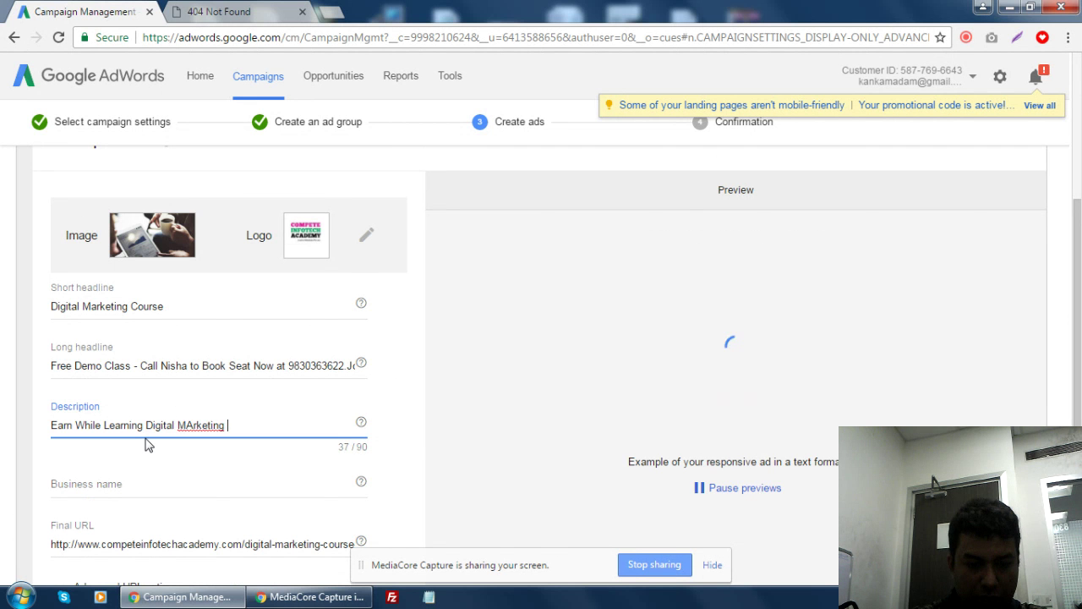
{"action": "type", "text": "Masters Course"}
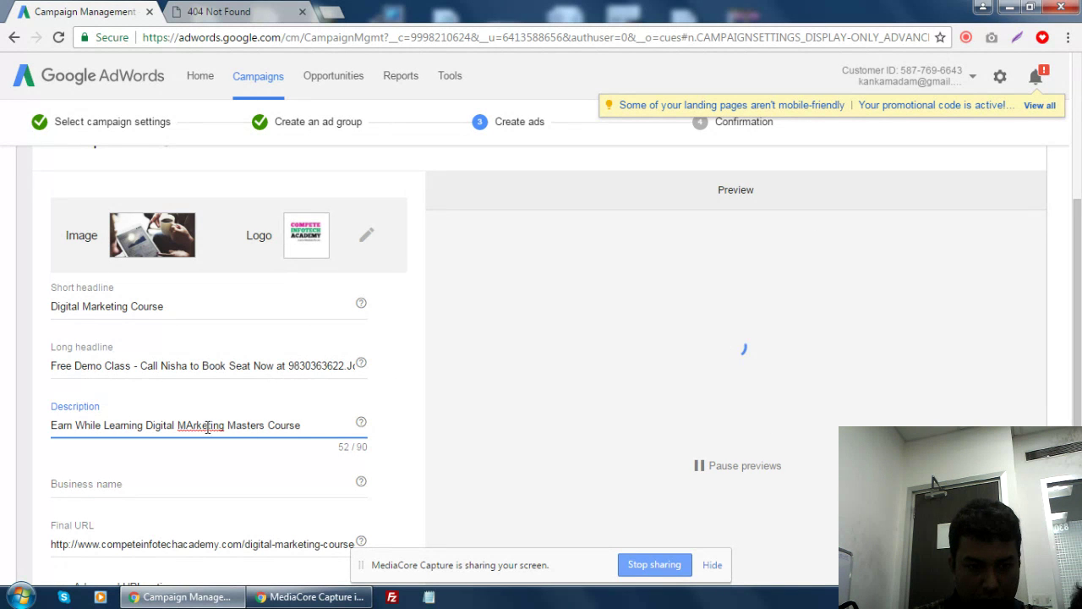
{"action": "left_click_drag", "start_coordinate": [184, 425], "coordinate": [193, 425]}
{"action": "type", "text": "asters Course"}
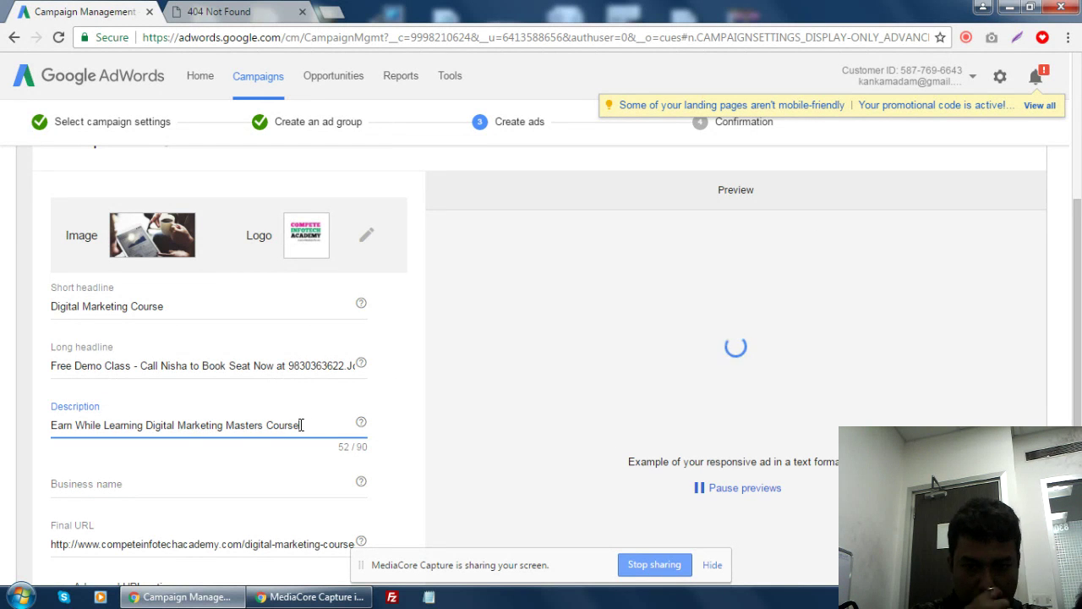
{"action": "type", "text": "."}
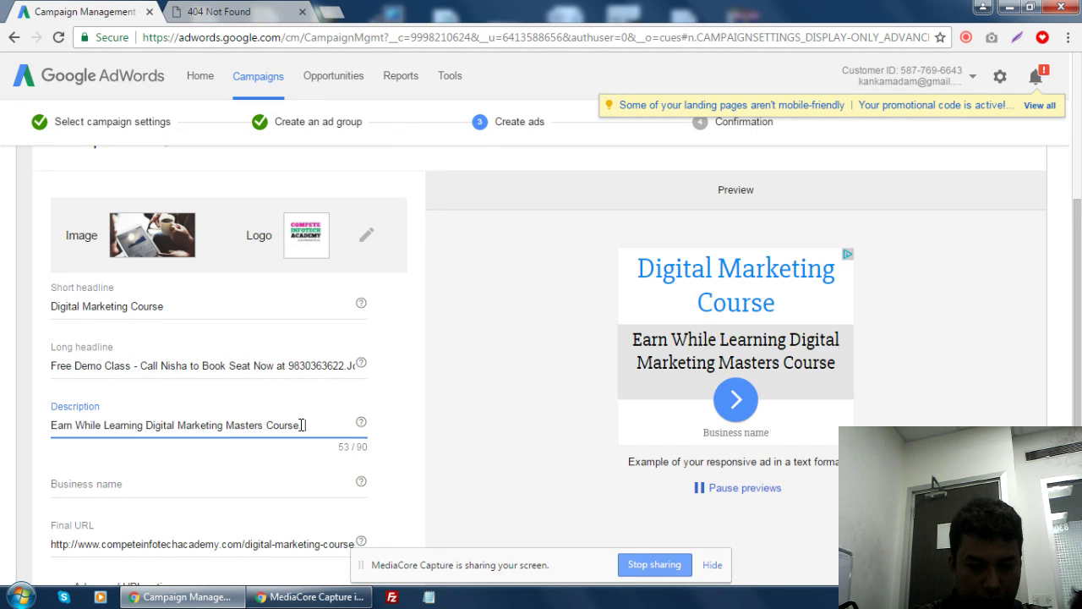
{"action": "type", "text": " Get MNC"}
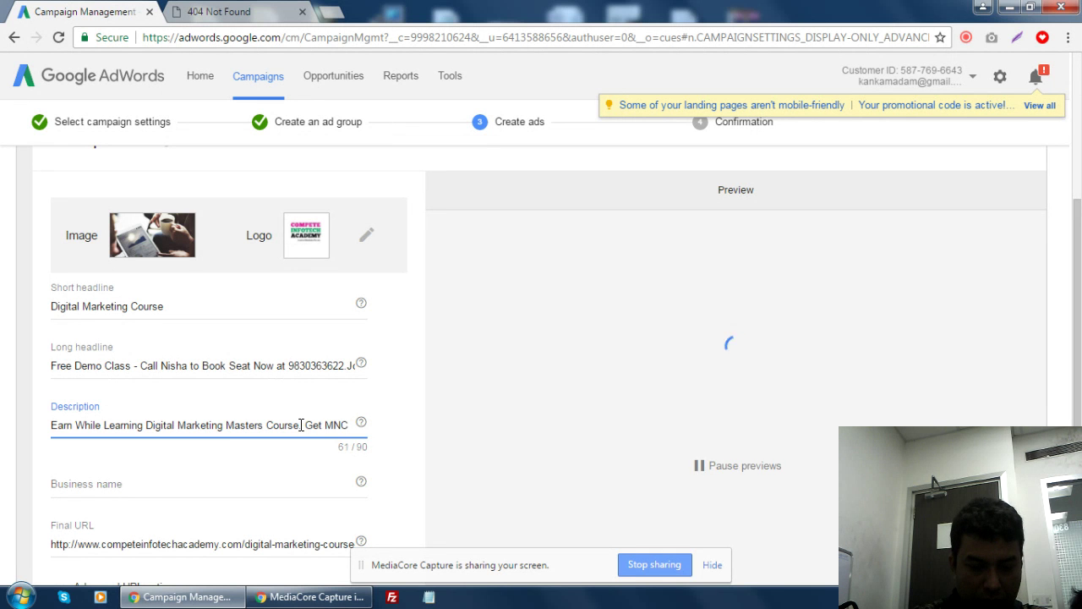
{"action": "type", "text": " Jobs"}
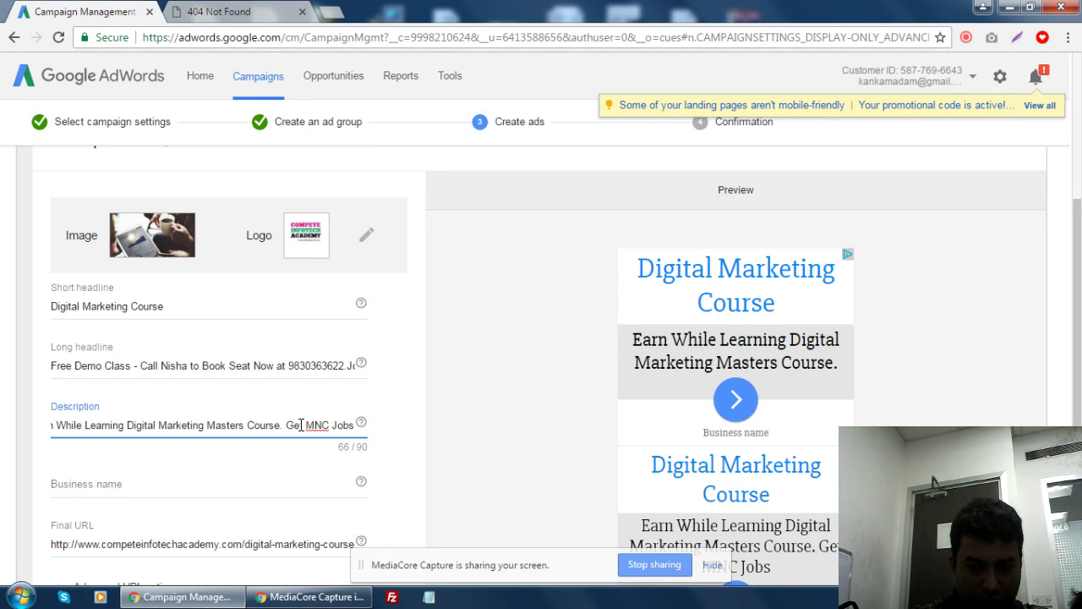
{"action": "type", "text": "+"}
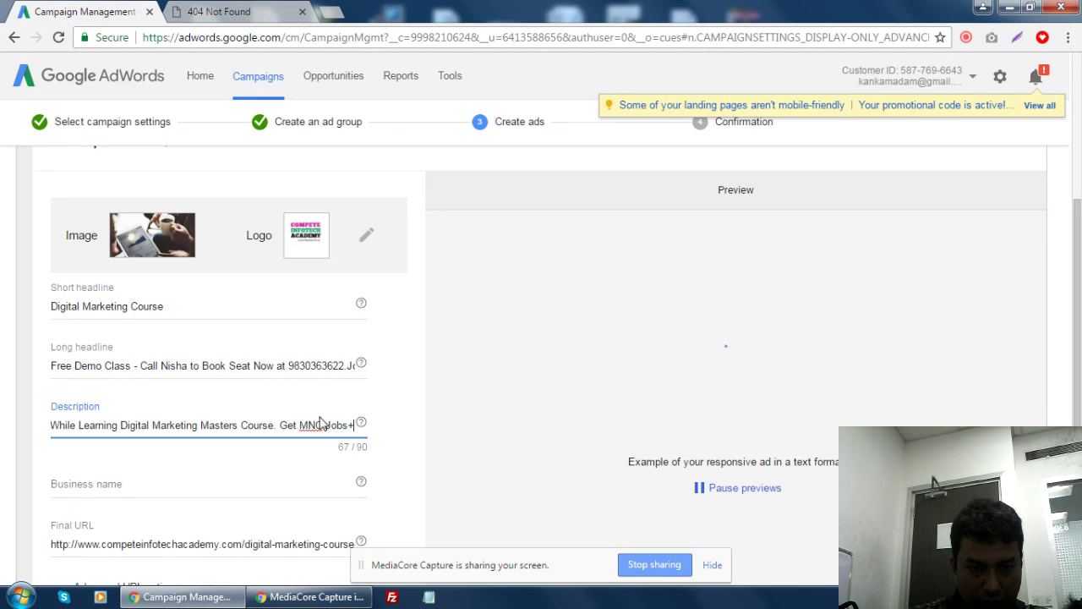
{"action": "left_click", "coordinate": [329, 425]}
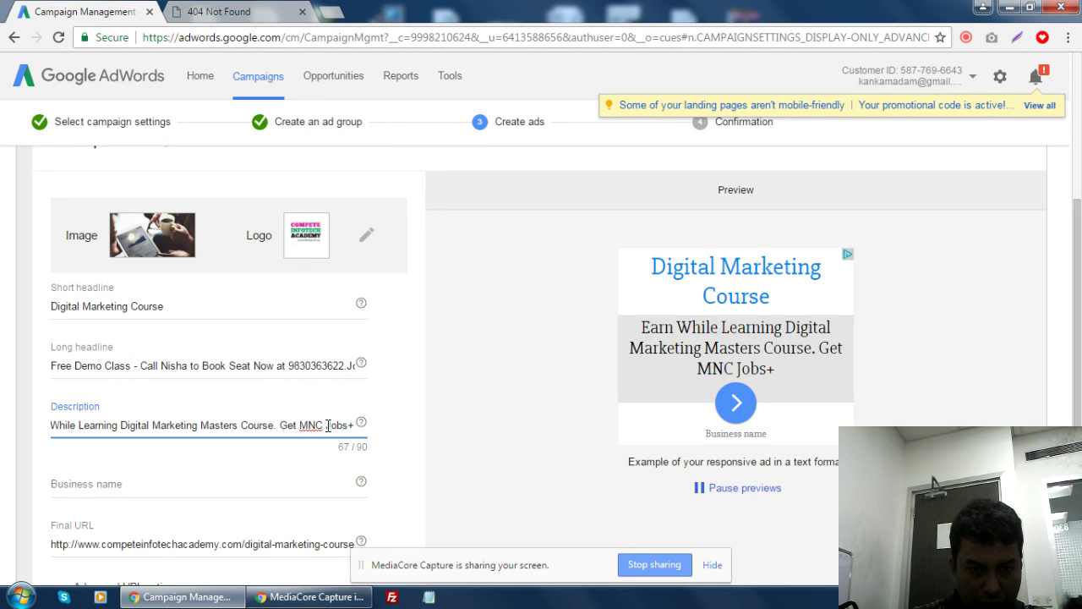
{"action": "type", "text": "Fulltime"}
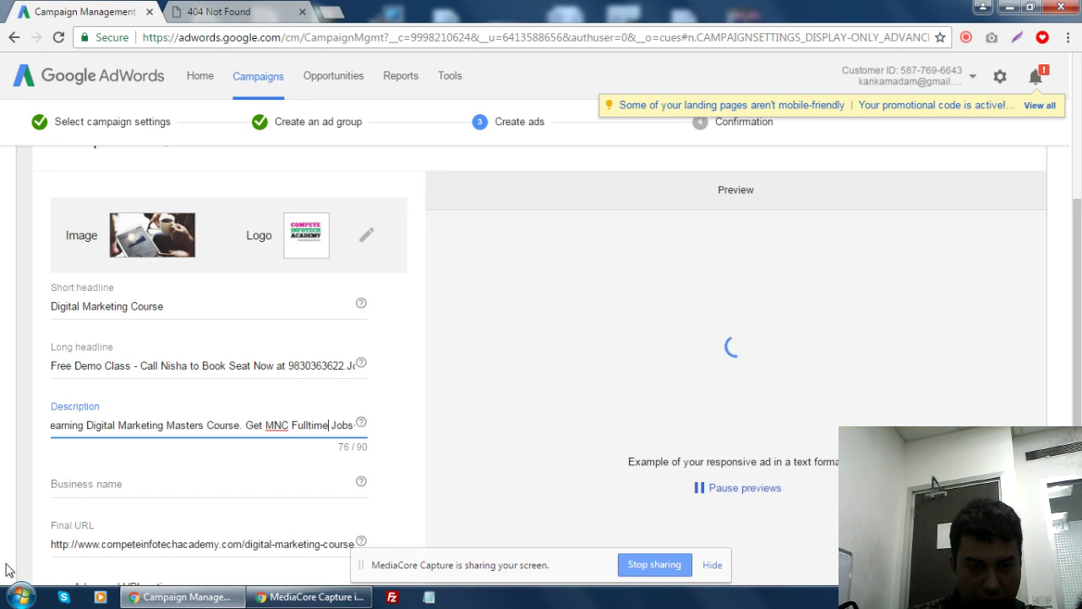
{"action": "left_click_drag", "start_coordinate": [343, 425], "coordinate": [351, 426]}
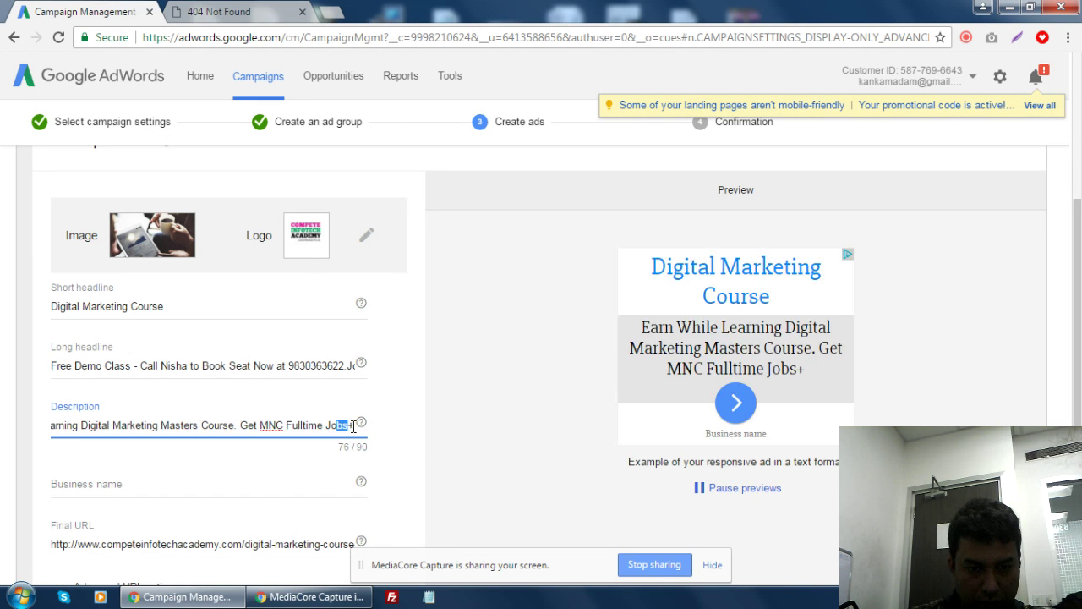
{"action": "left_click", "coordinate": [355, 427]}
{"action": "mouse_move", "coordinate": [360, 432]}
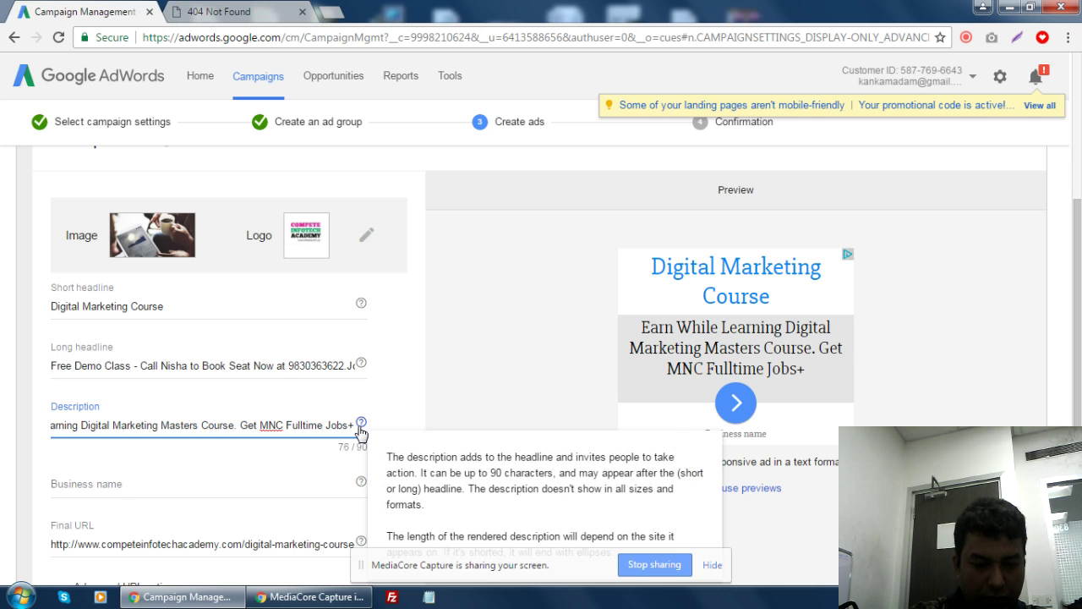
{"action": "type", "text": "Wo"}
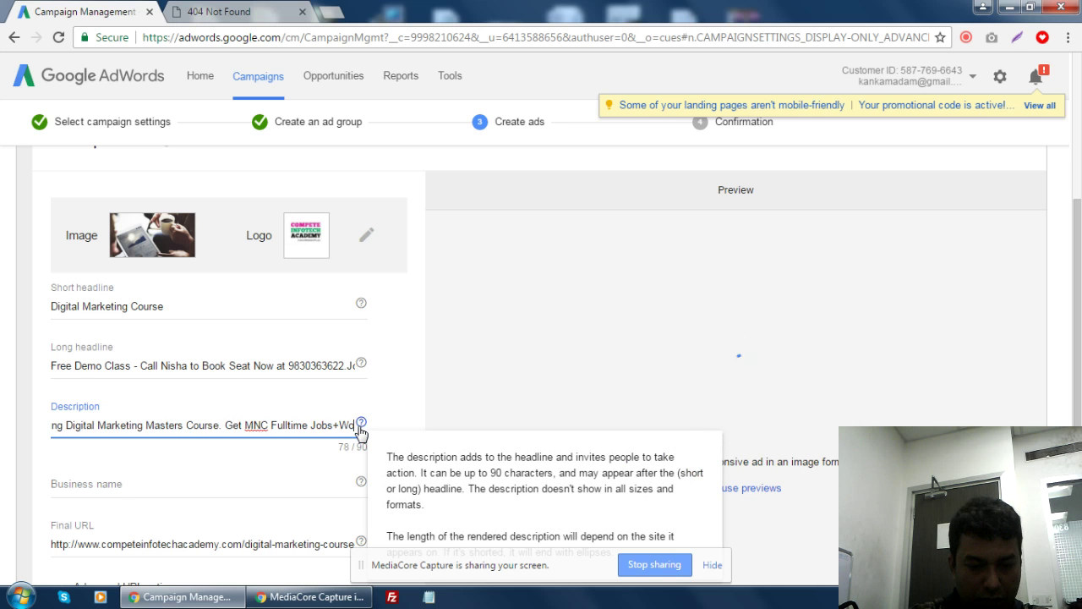
{"action": "type", "text": "rk from H"}
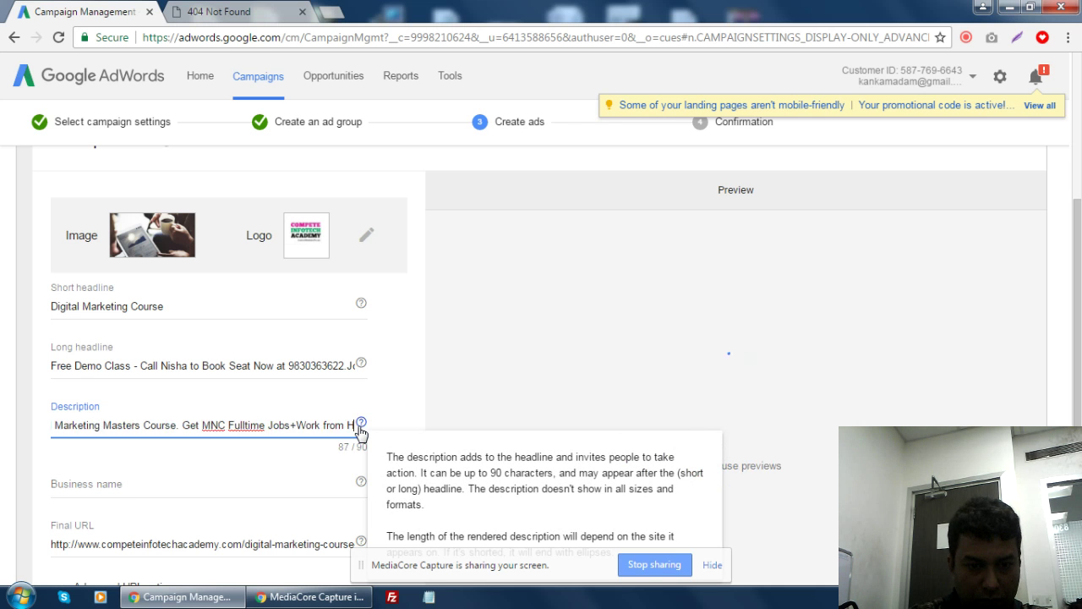
{"action": "type", "text": "me"}
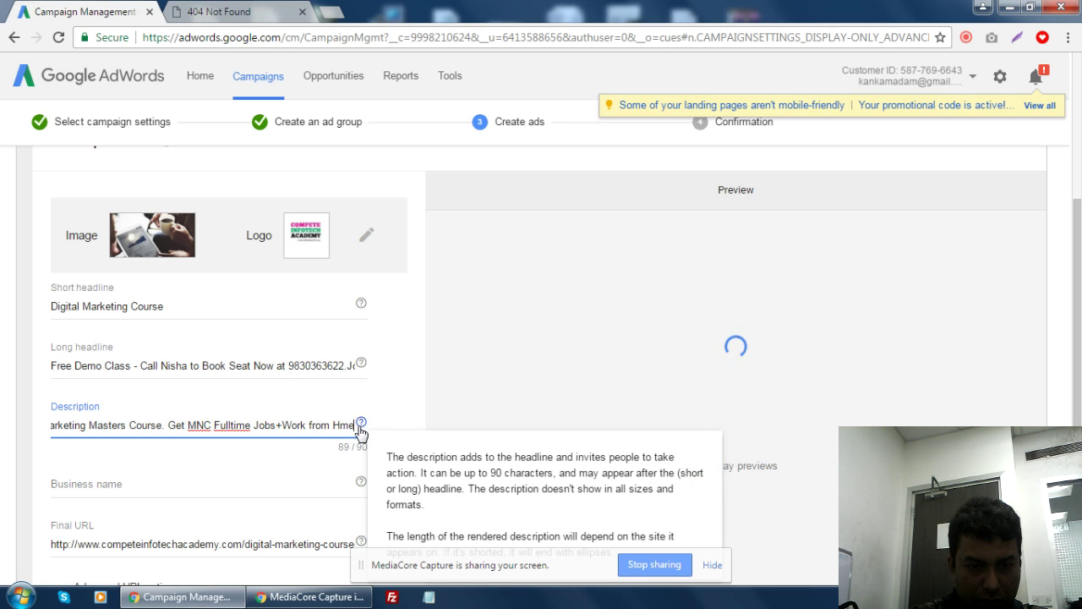
{"action": "key", "text": "Left"}
{"action": "key", "text": "Left"}
{"action": "type", "text": "o"}
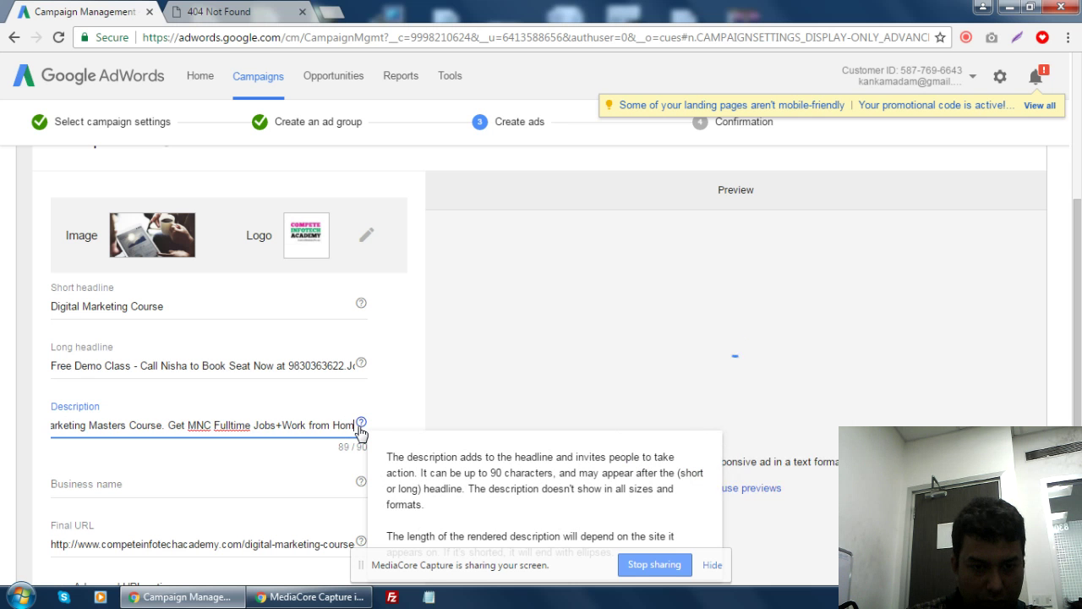
- Remove the space before 'Get', delete 'Full time', and add 'Freelancing' after 'Jobs+'
{"action": "left_click", "coordinate": [163, 425]}
{"action": "key", "text": "BackSpace"}
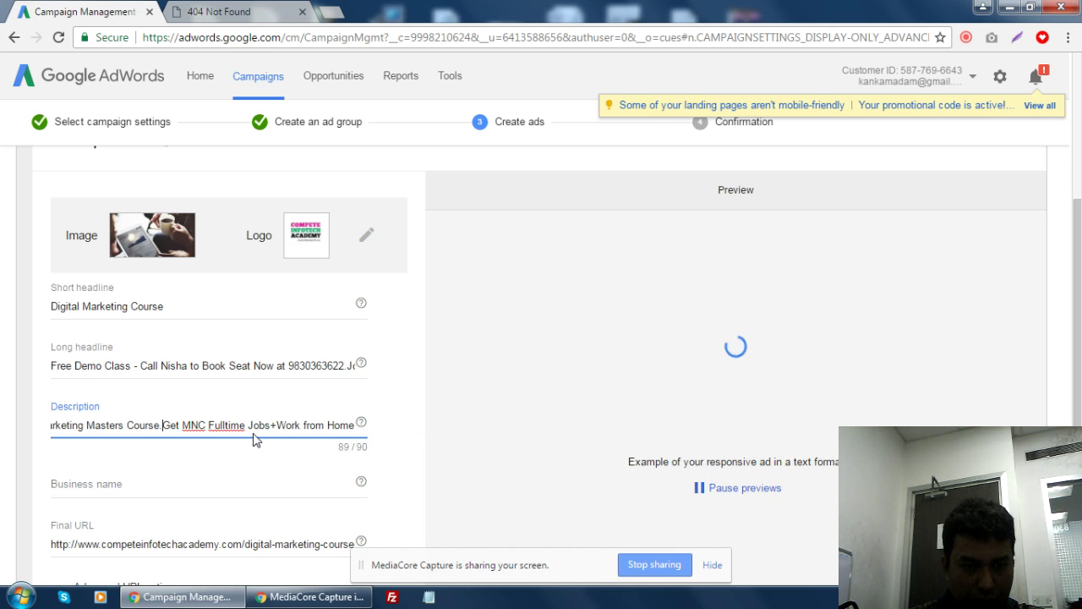
{"action": "left_click", "coordinate": [227, 425]}
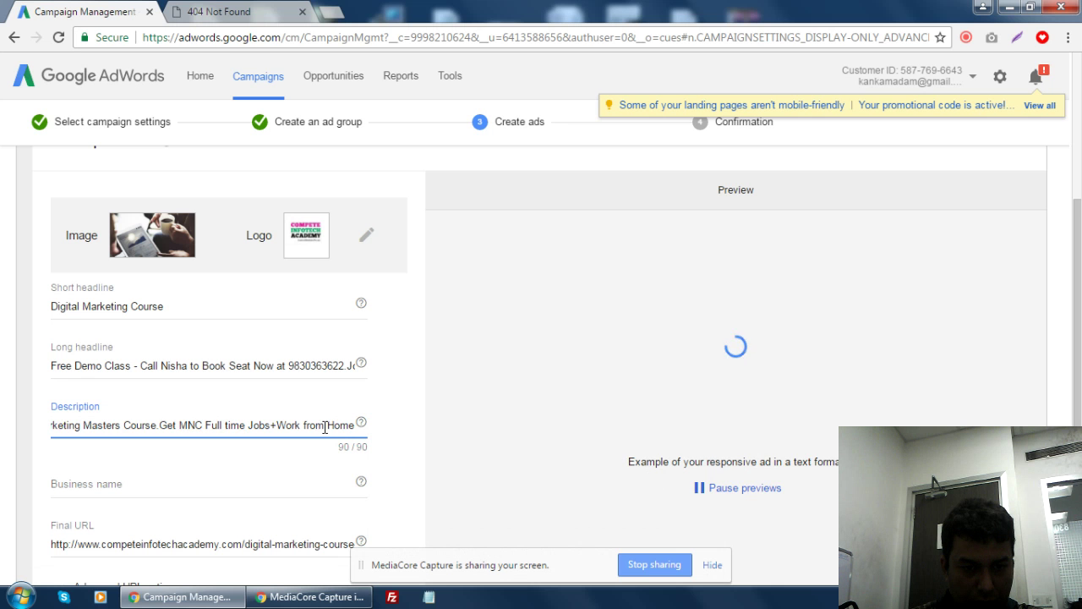
{"action": "left_click_drag", "start_coordinate": [284, 425], "coordinate": [357, 426]}
{"action": "left_click", "coordinate": [256, 425]}
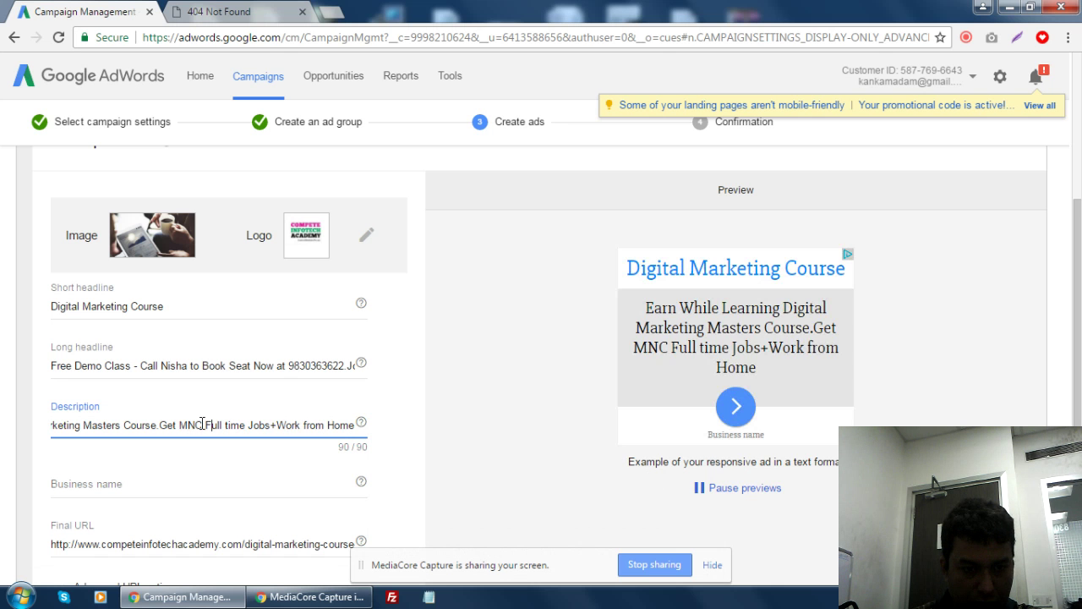
{"action": "left_click_drag", "start_coordinate": [211, 424], "coordinate": [175, 423]}
{"action": "left_click", "coordinate": [254, 425]}
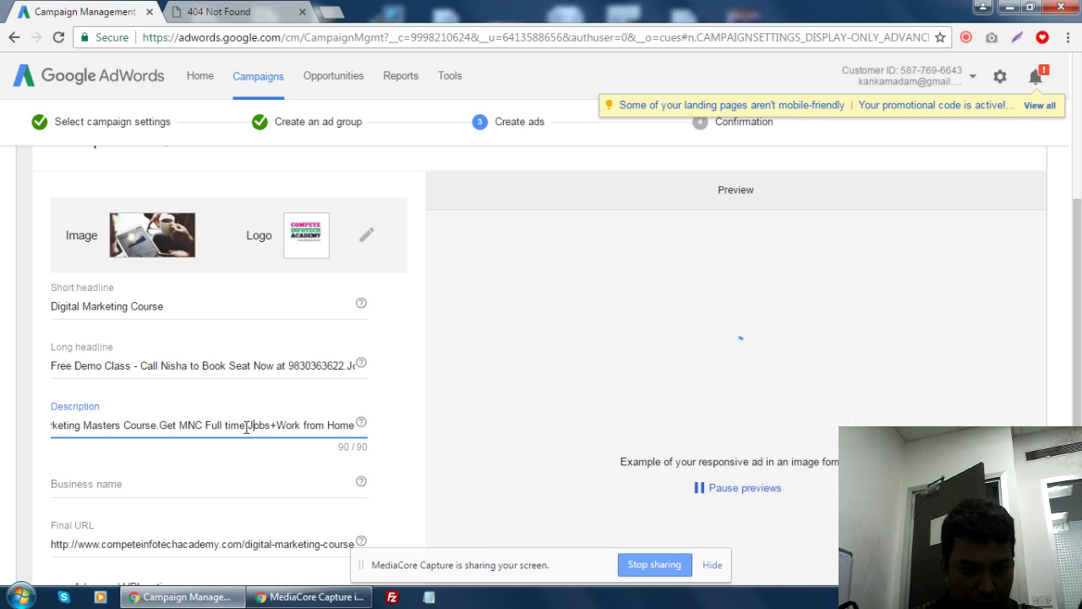
{"action": "left_click_drag", "start_coordinate": [245, 426], "coordinate": [206, 424]}
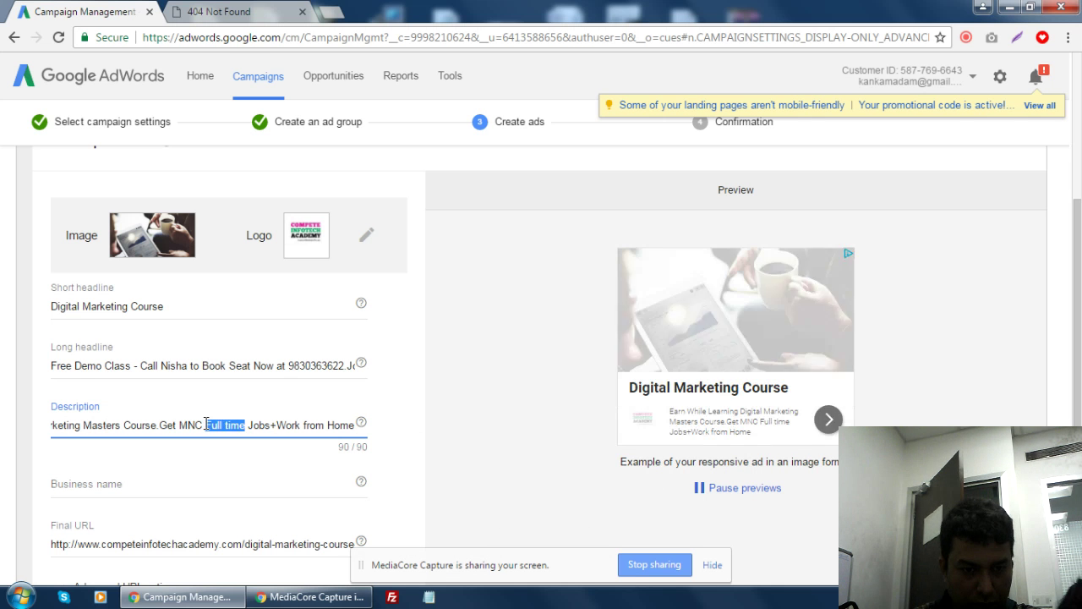
{"action": "key", "text": "BackSpace"}
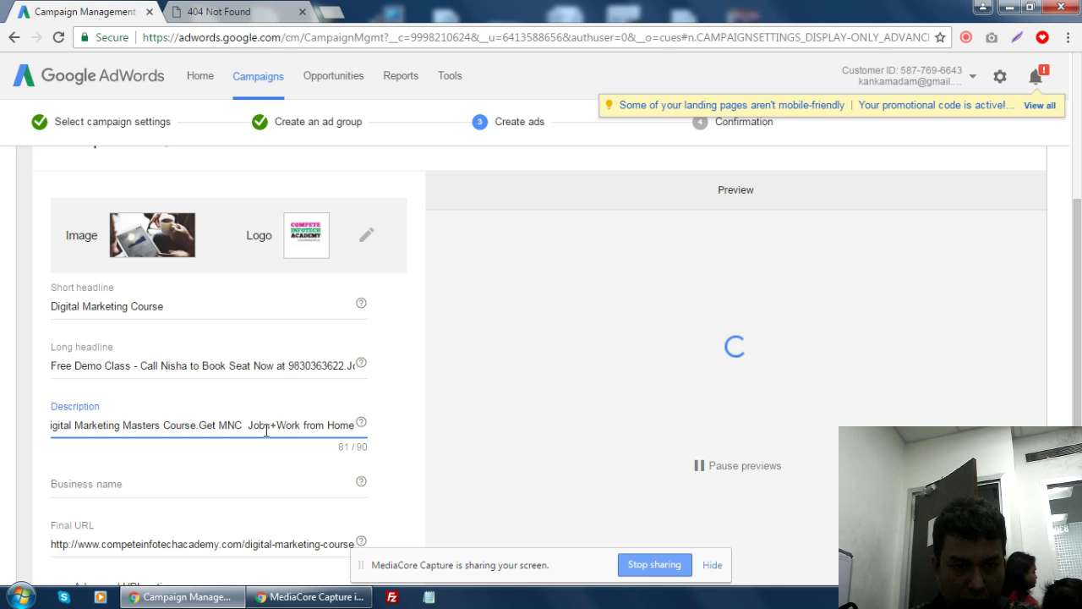
{"action": "key", "text": "BackSpace"}
{"action": "left_click", "coordinate": [278, 424]}
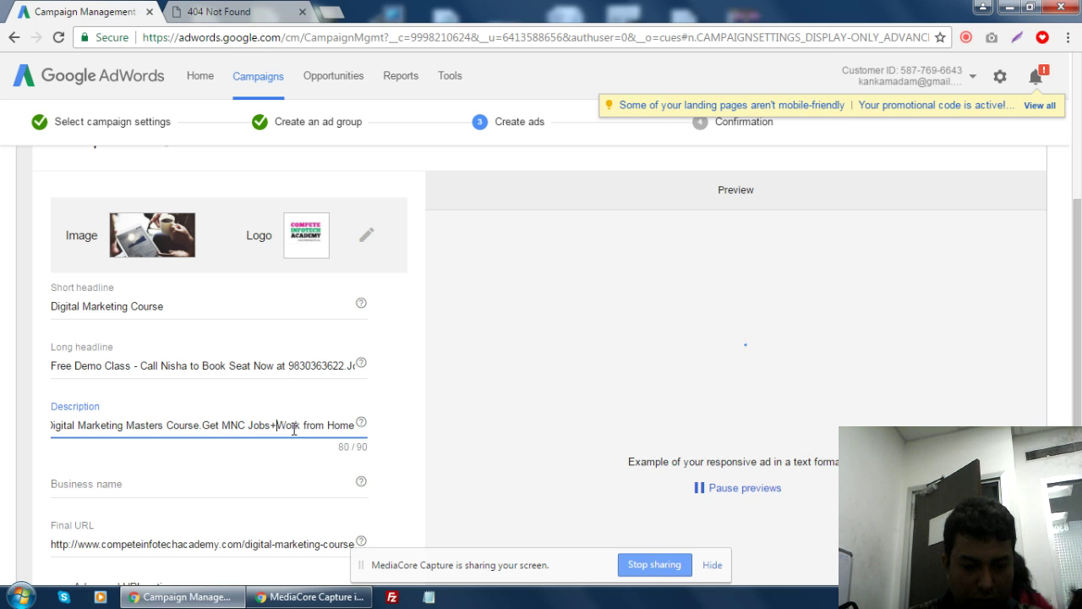
{"action": "type", "text": "F"}
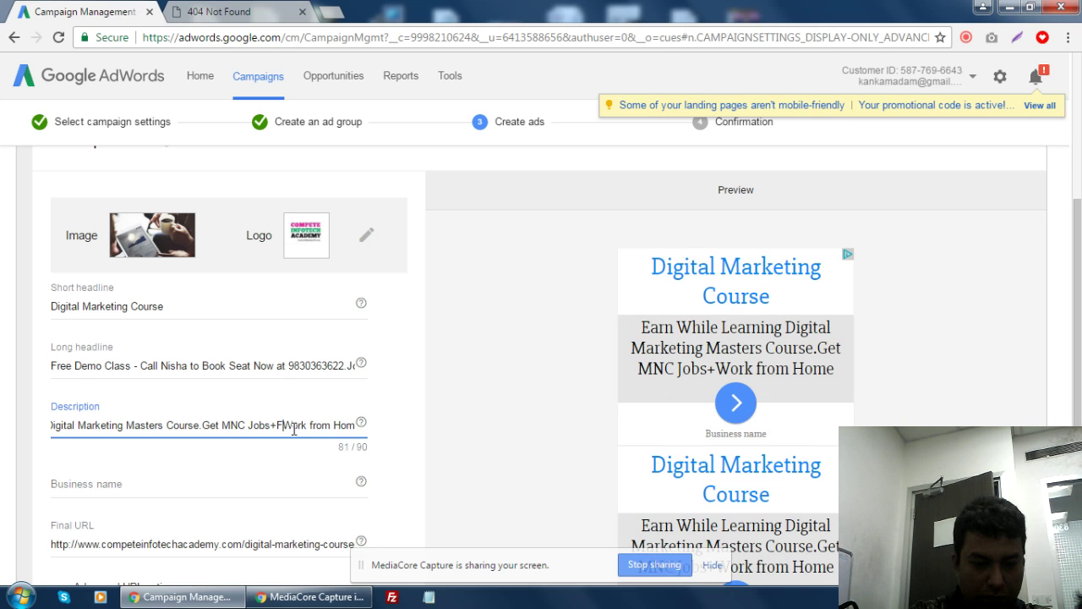
{"action": "type", "text": "reelancing"}
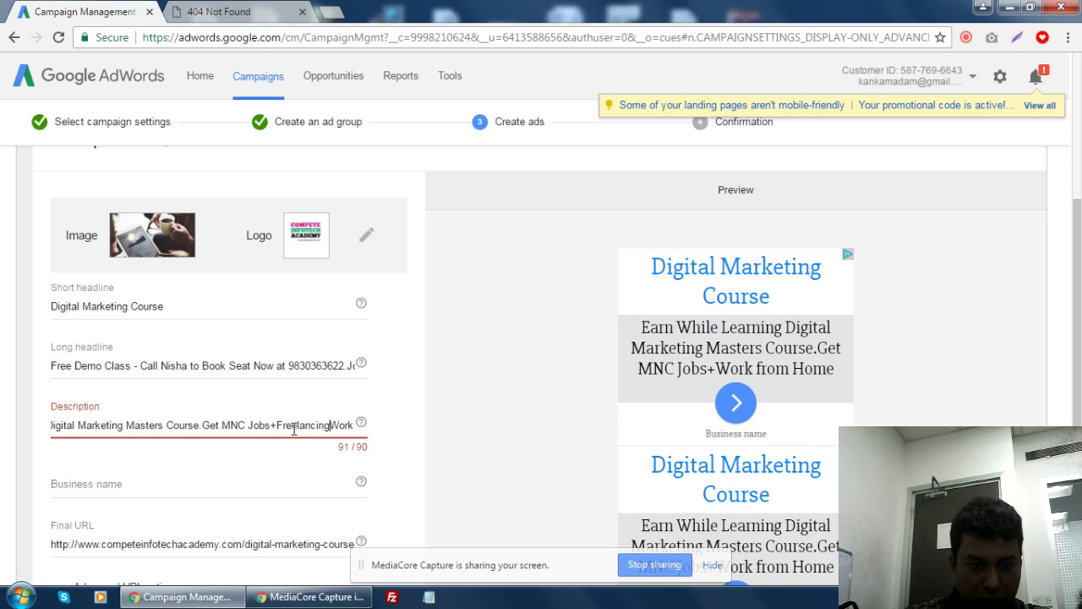
- Shorten 'Jobs' to 'Job' and 'from' to 'frm' so the description fits 90/90
{"action": "left_click_drag", "start_coordinate": [135, 423], "coordinate": [47, 425]}
{"action": "left_click", "coordinate": [116, 426]}
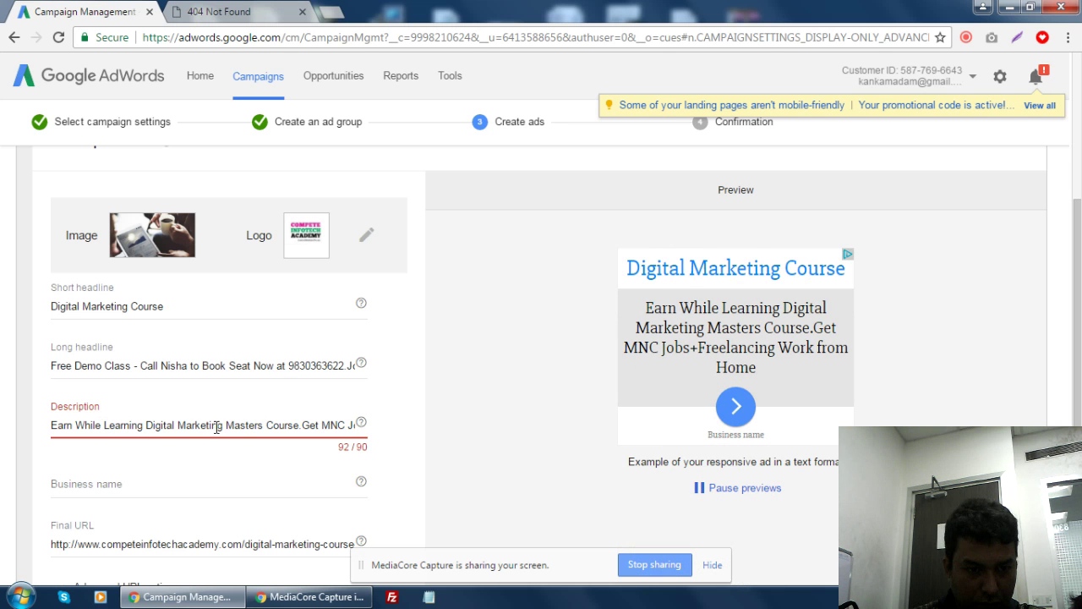
{"action": "left_click", "coordinate": [289, 426]}
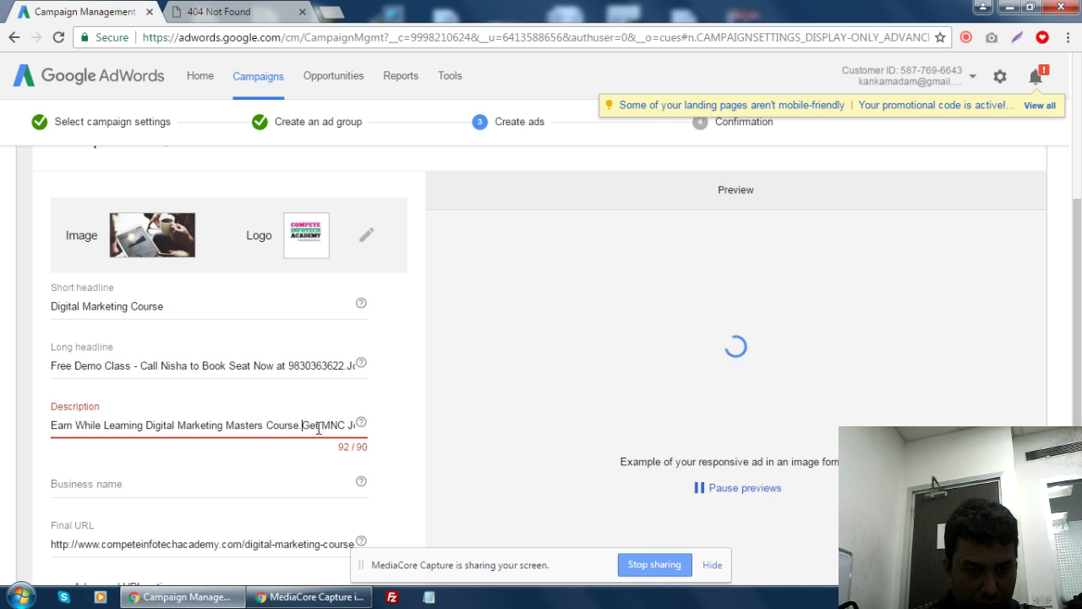
{"action": "left_click_drag", "start_coordinate": [316, 425], "coordinate": [346, 429]}
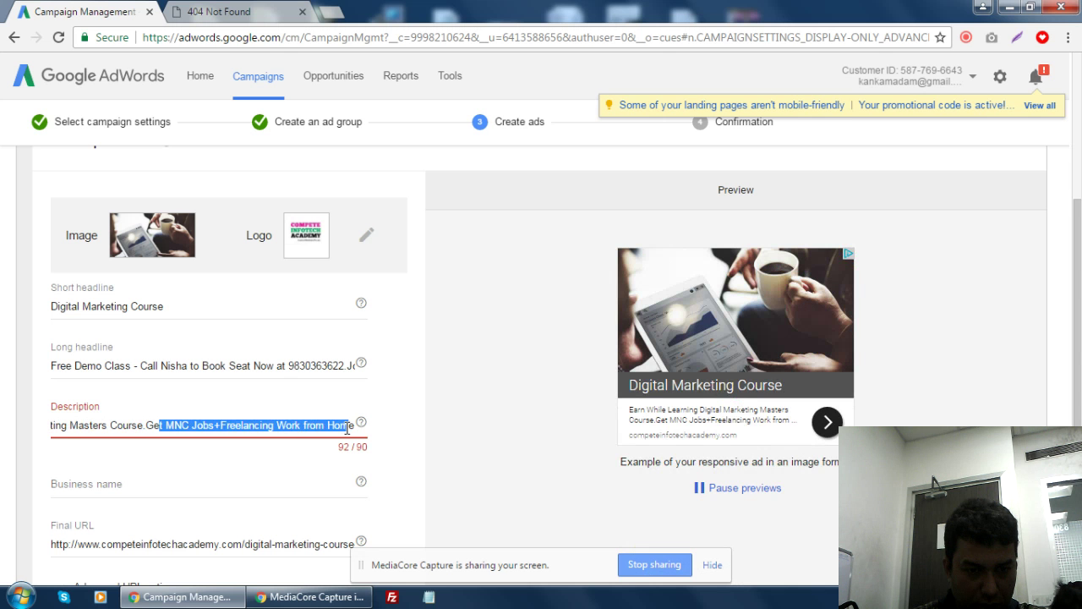
{"action": "left_click", "coordinate": [264, 424]}
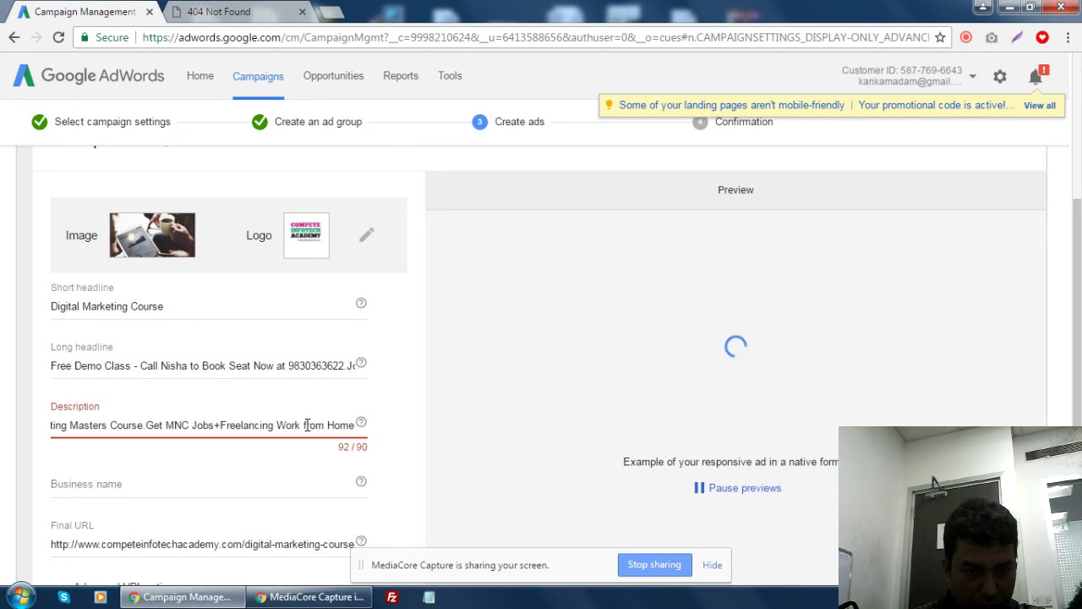
{"action": "left_click_drag", "start_coordinate": [304, 425], "coordinate": [324, 426]}
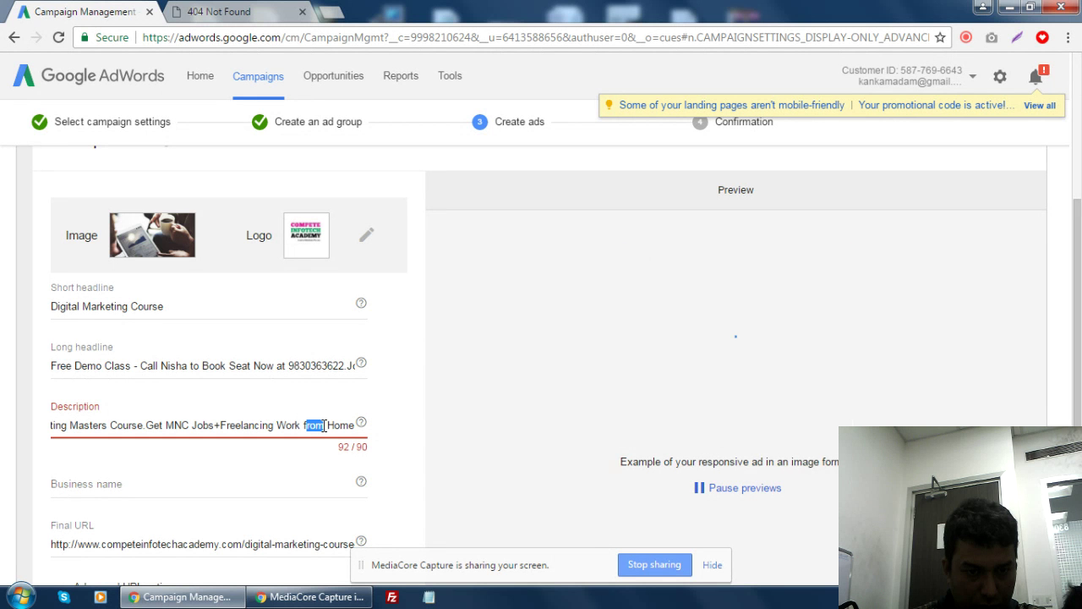
{"action": "left_click", "coordinate": [307, 427]}
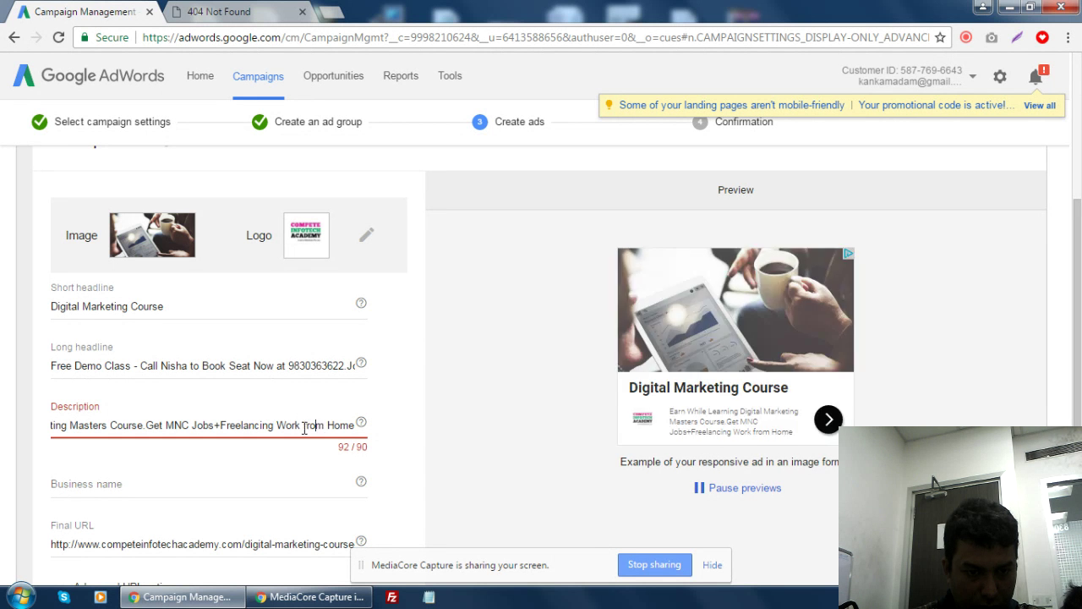
{"action": "left_click", "coordinate": [261, 427]}
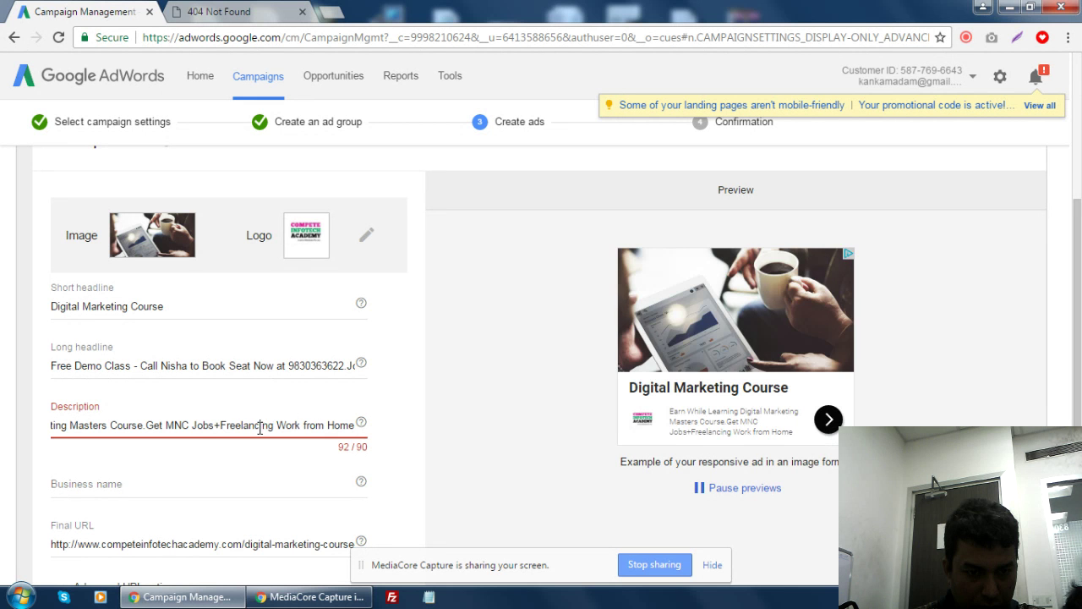
{"action": "left_click", "coordinate": [212, 425]}
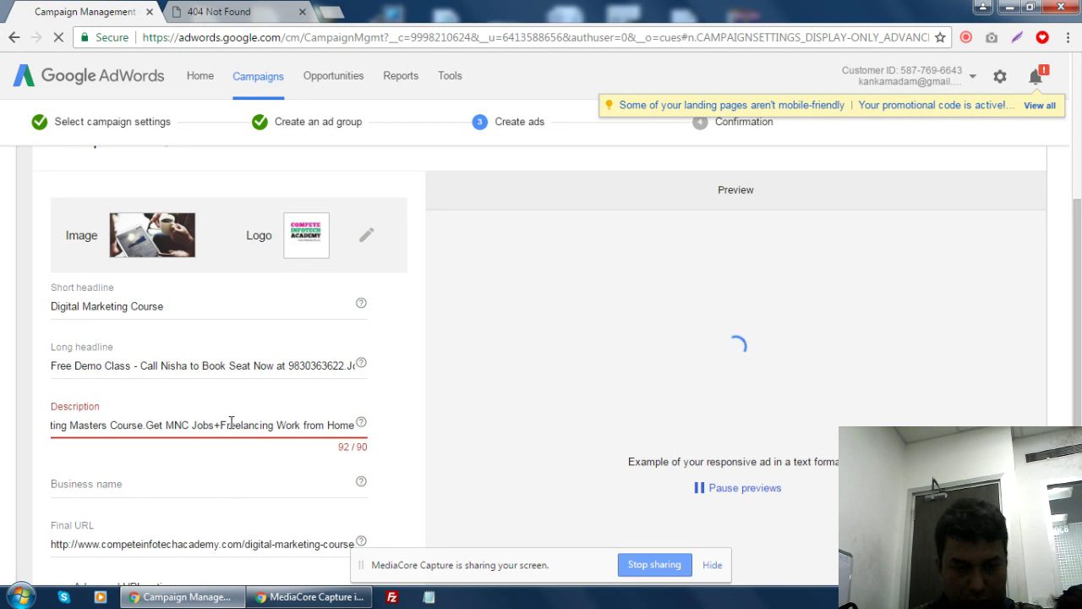
{"action": "key", "text": "Delete"}
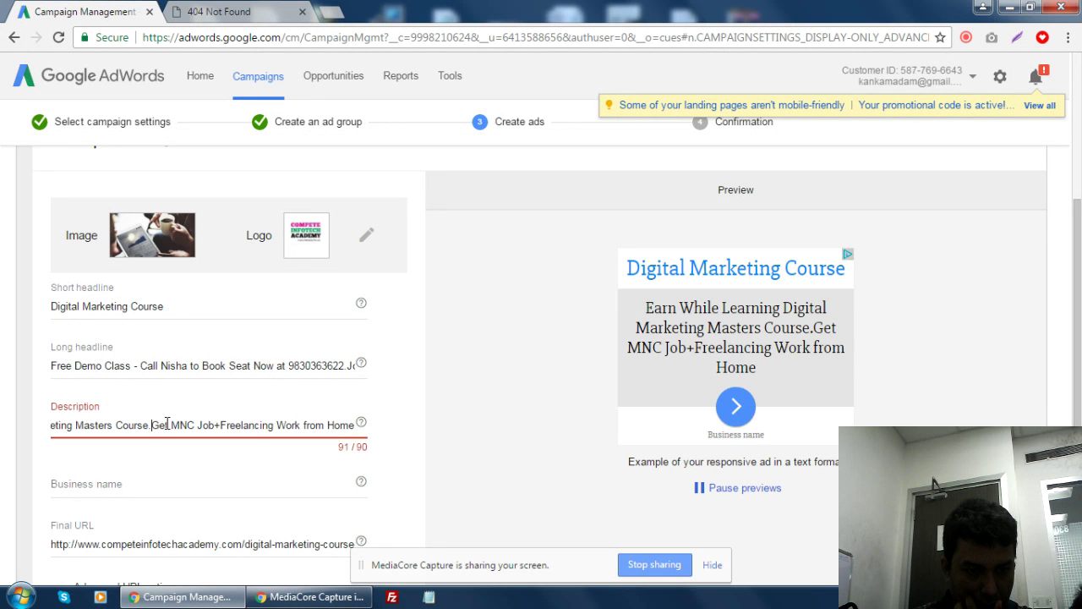
{"action": "left_click_drag", "start_coordinate": [201, 425], "coordinate": [366, 431]}
{"action": "left_click", "coordinate": [328, 423]}
{"action": "left_click", "coordinate": [324, 427]}
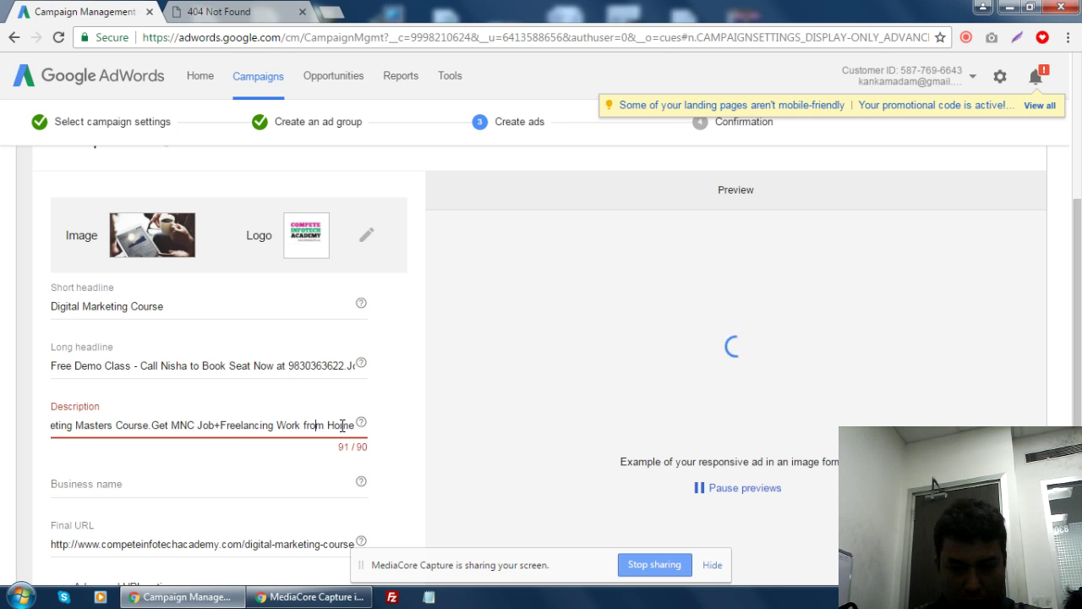
{"action": "key", "text": "BackSpace"}
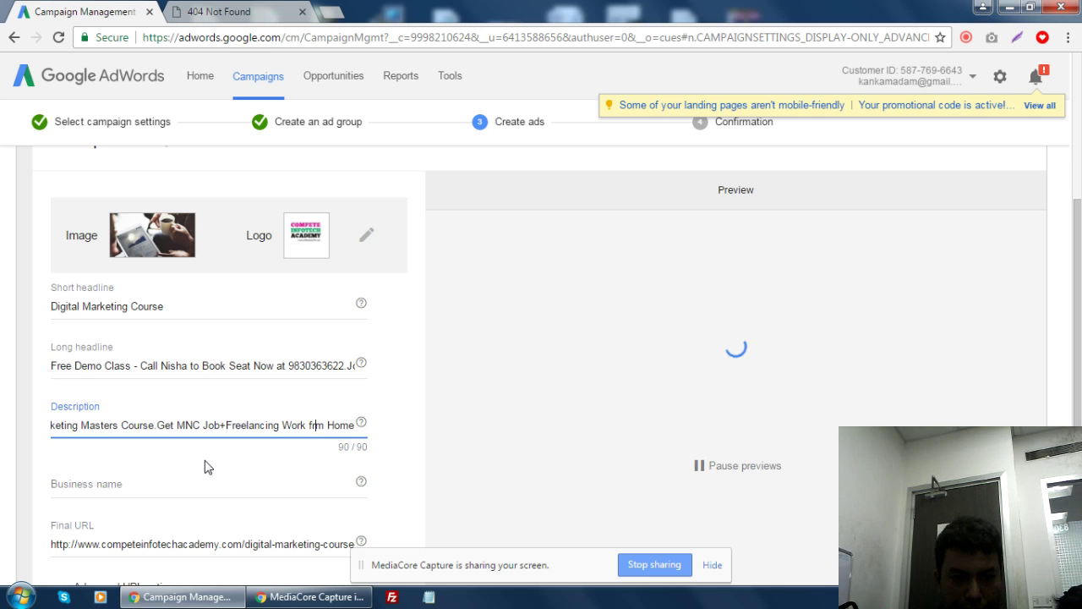
- Enter 'Compete Infotech Academy' as the business name (24/25 characters)
{"action": "left_click", "coordinate": [135, 487]}
{"action": "type", "text": "Co"}
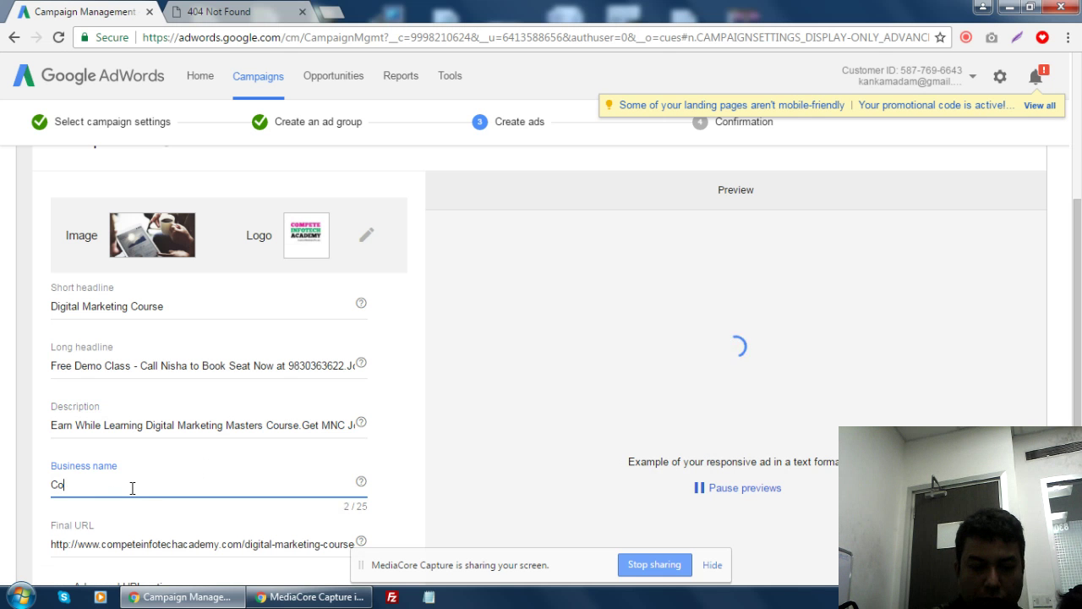
{"action": "type", "text": "mpete Infot"}
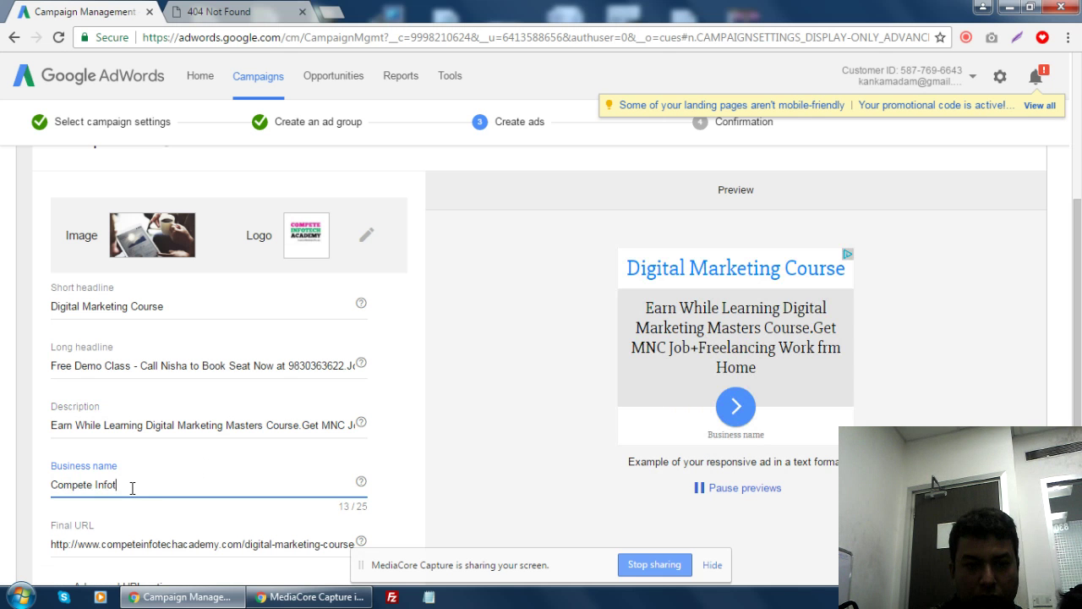
{"action": "type", "text": "ech"}
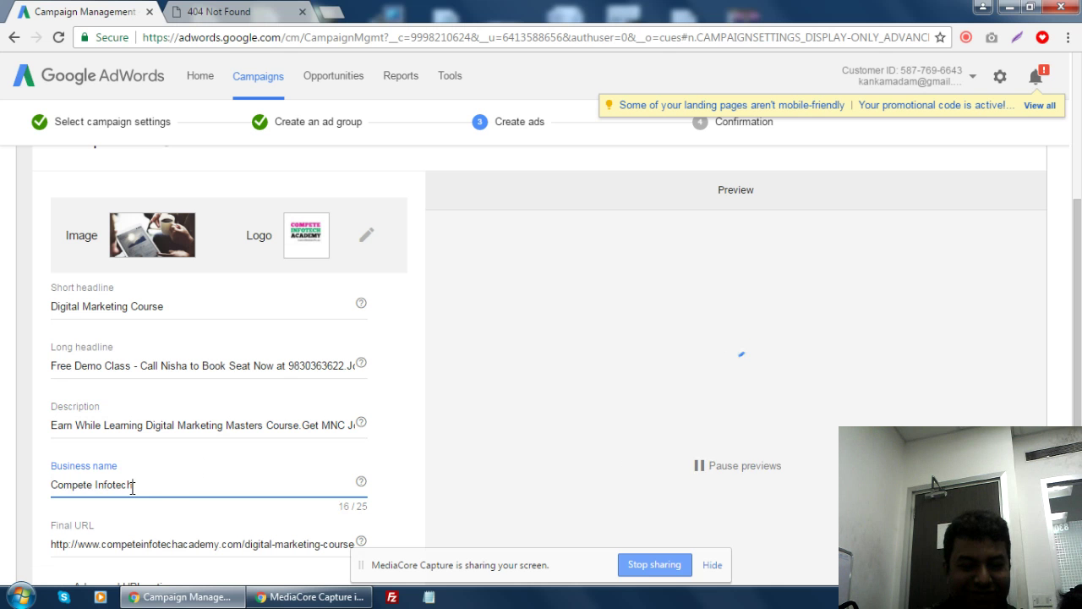
{"action": "type", "text": " Academy"}
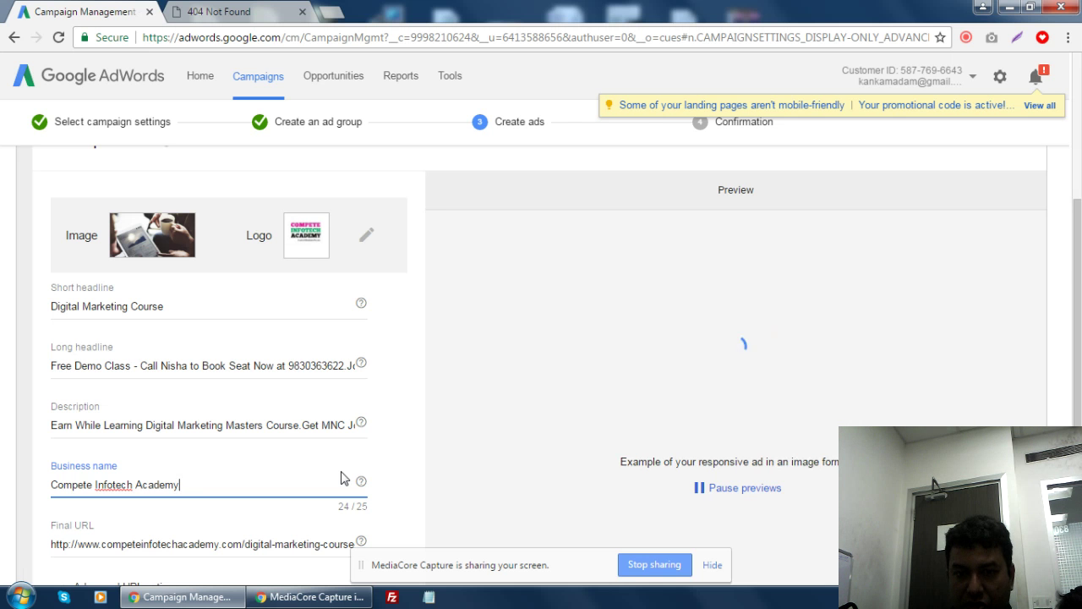
{"action": "scroll", "coordinate": [342, 478], "scroll_direction": "down", "scroll_amount": 2}
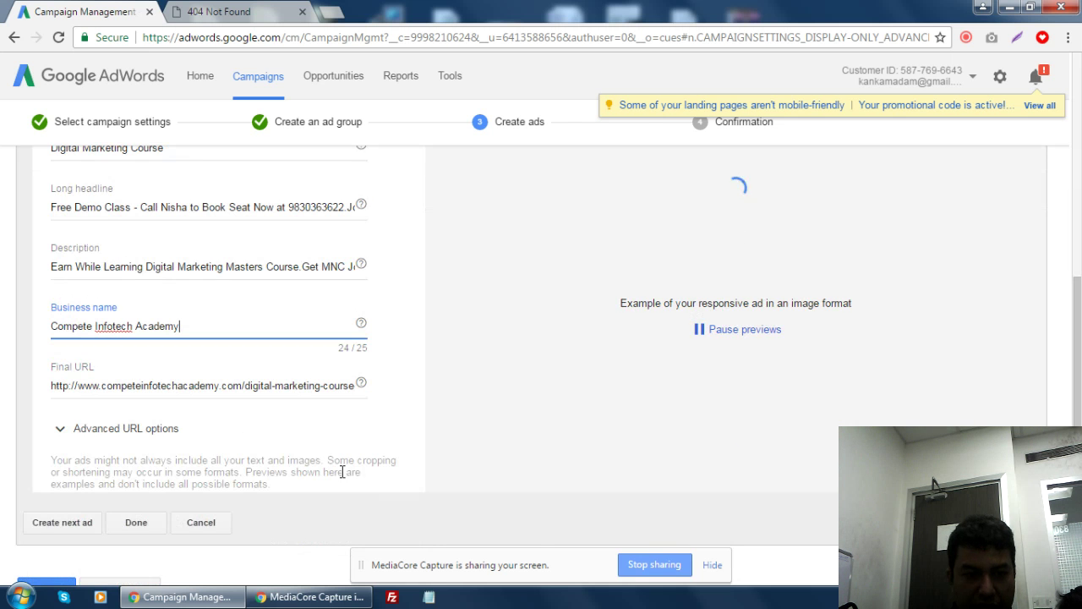
- Expand and collapse the Advanced URL options, then click Done to add the ad to the list
{"action": "left_click", "coordinate": [61, 433]}
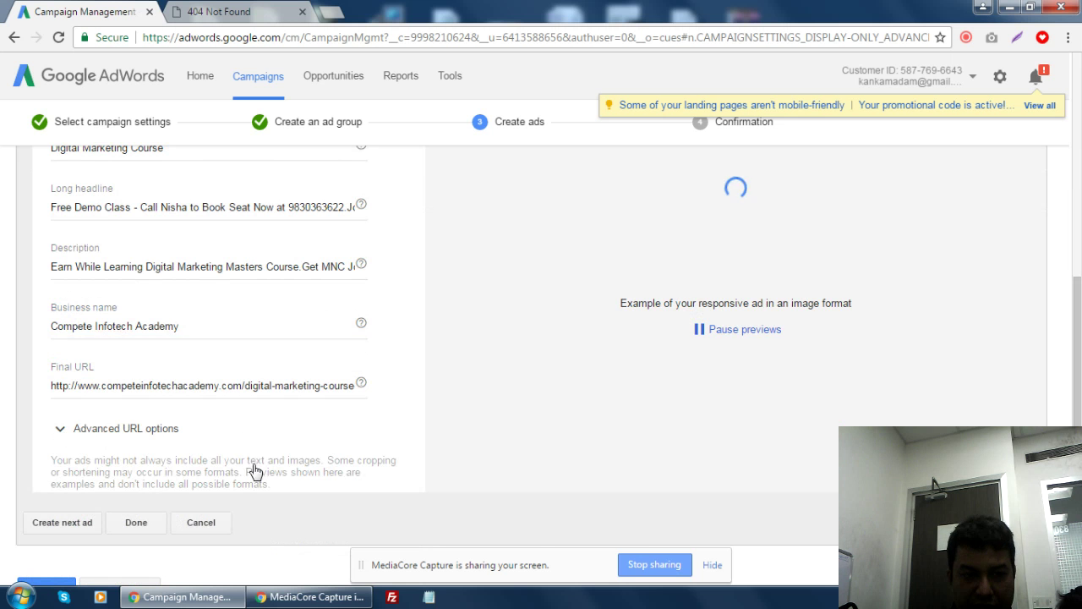
{"action": "left_click", "coordinate": [162, 438]}
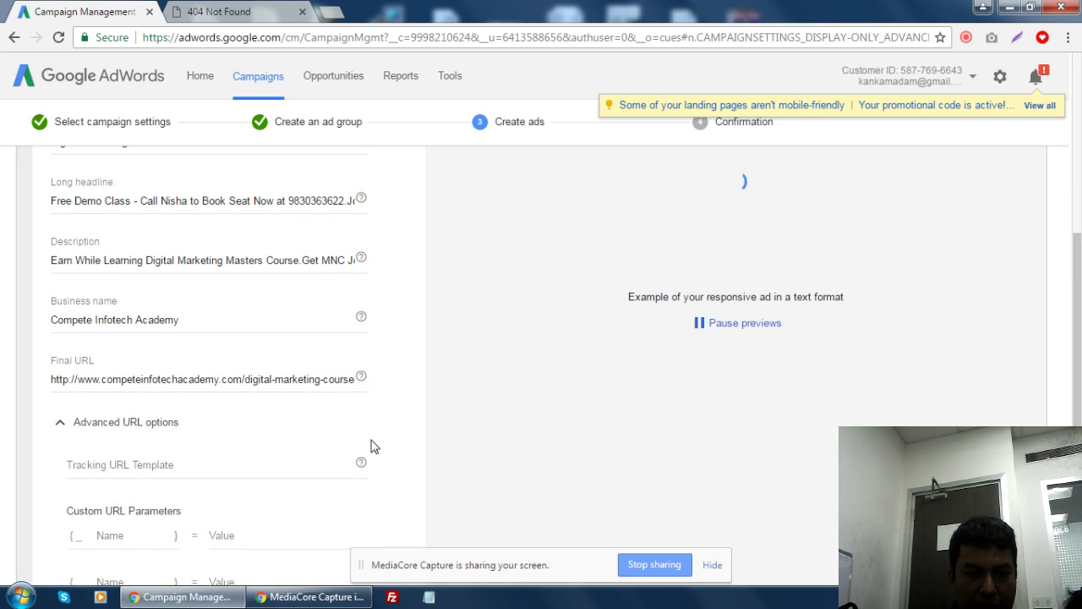
{"action": "scroll", "coordinate": [116, 263], "scroll_direction": "down", "scroll_amount": 4}
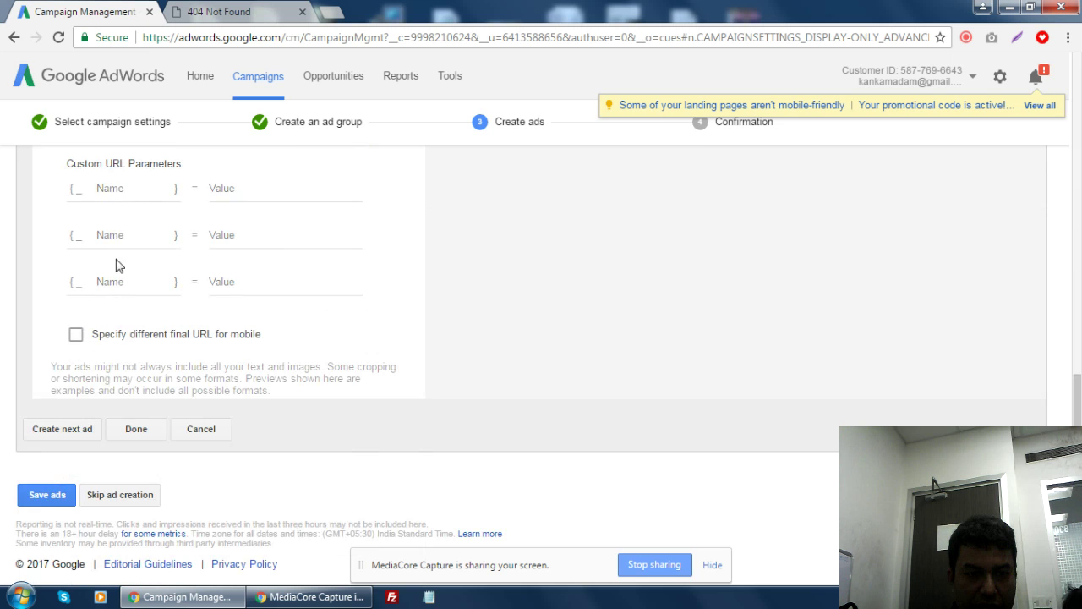
{"action": "scroll", "coordinate": [68, 355], "scroll_direction": "up", "scroll_amount": 3}
{"action": "left_click", "coordinate": [64, 320]}
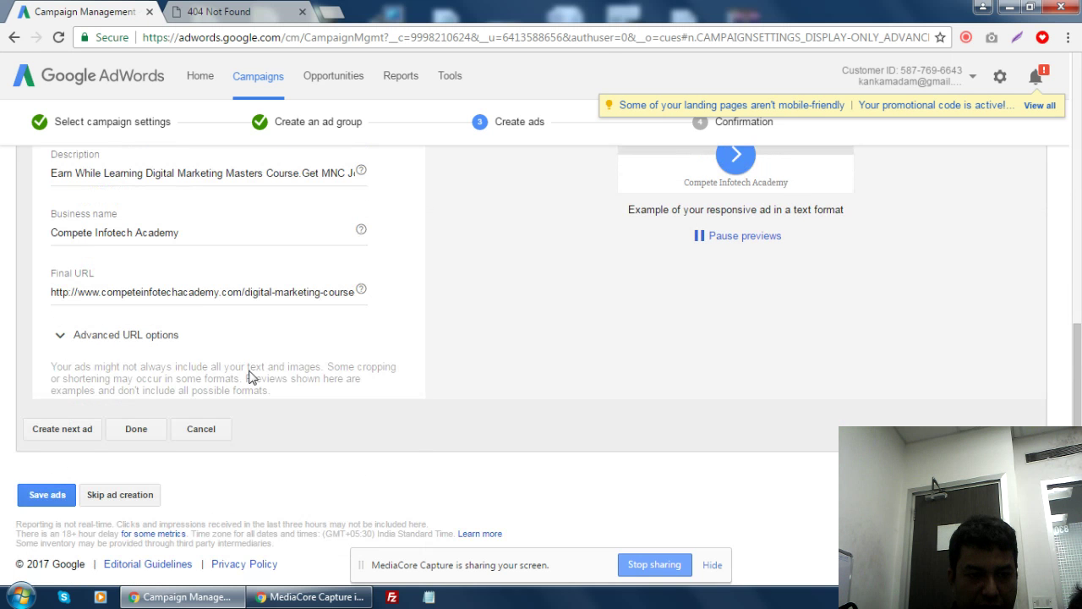
{"action": "scroll", "coordinate": [262, 481], "scroll_direction": "up", "scroll_amount": 2}
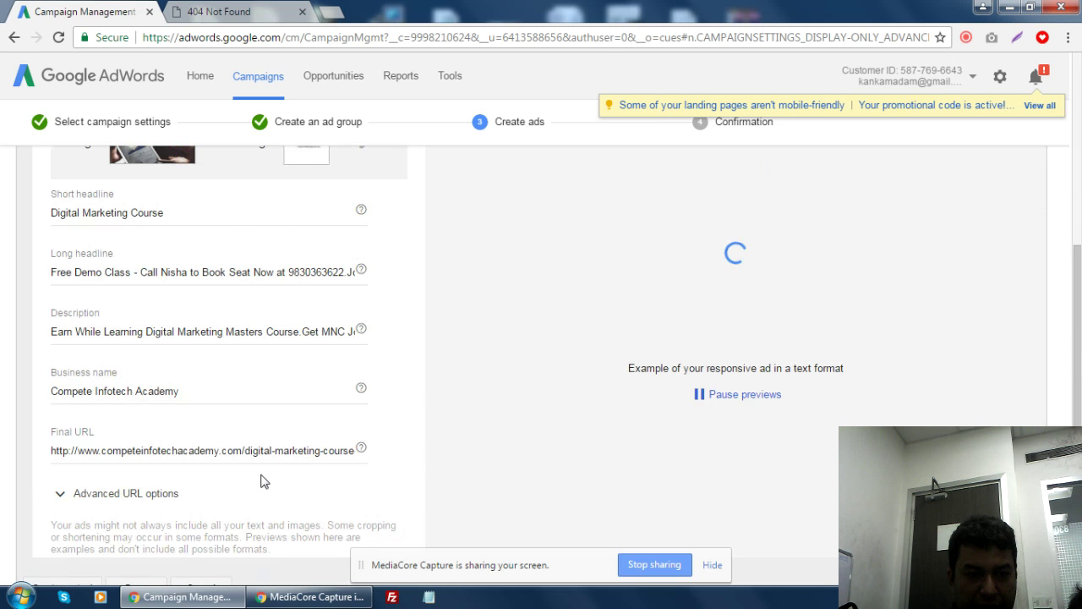
{"action": "scroll", "coordinate": [261, 480], "scroll_direction": "down", "scroll_amount": 2}
{"action": "left_click", "coordinate": [136, 430]}
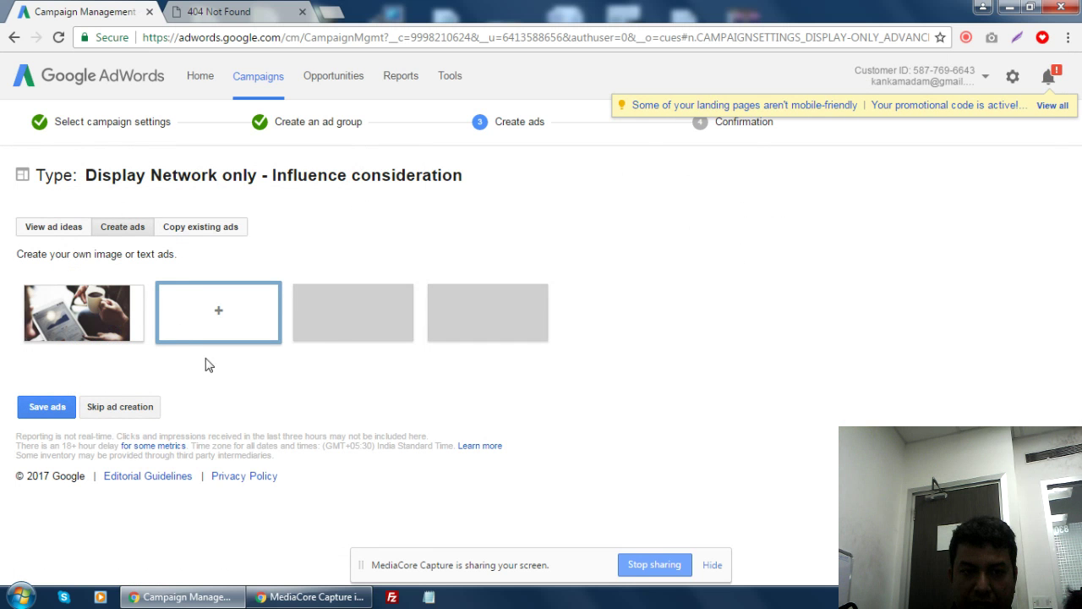
- Save the ads, completing the Display Network campaign
{"action": "left_click", "coordinate": [47, 411]}
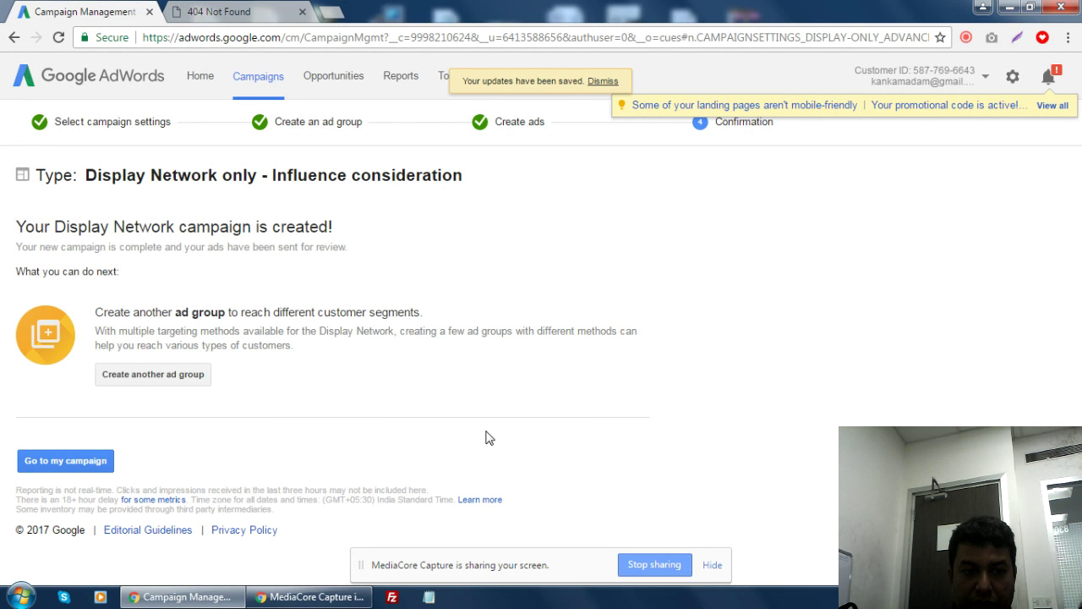
- Go to the campaigns overview from the confirmation page
{"action": "left_click", "coordinate": [54, 467]}
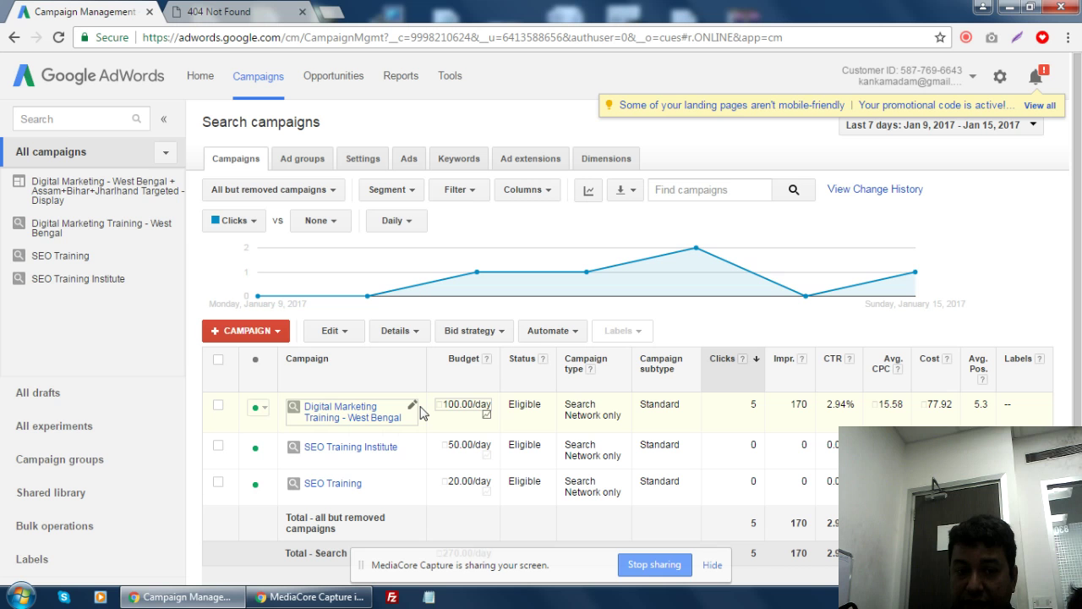
- Look over the Display campaign and the Ad groups and Campaigns lists, then bring up the new-campaign type menu
{"action": "left_click", "coordinate": [77, 195]}
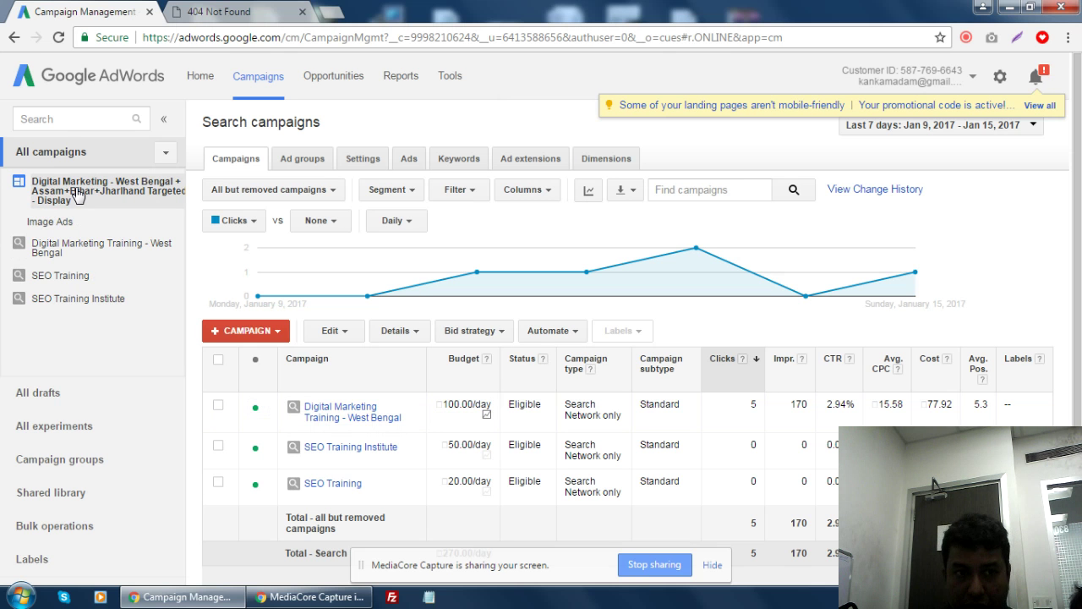
{"action": "left_click", "coordinate": [77, 194]}
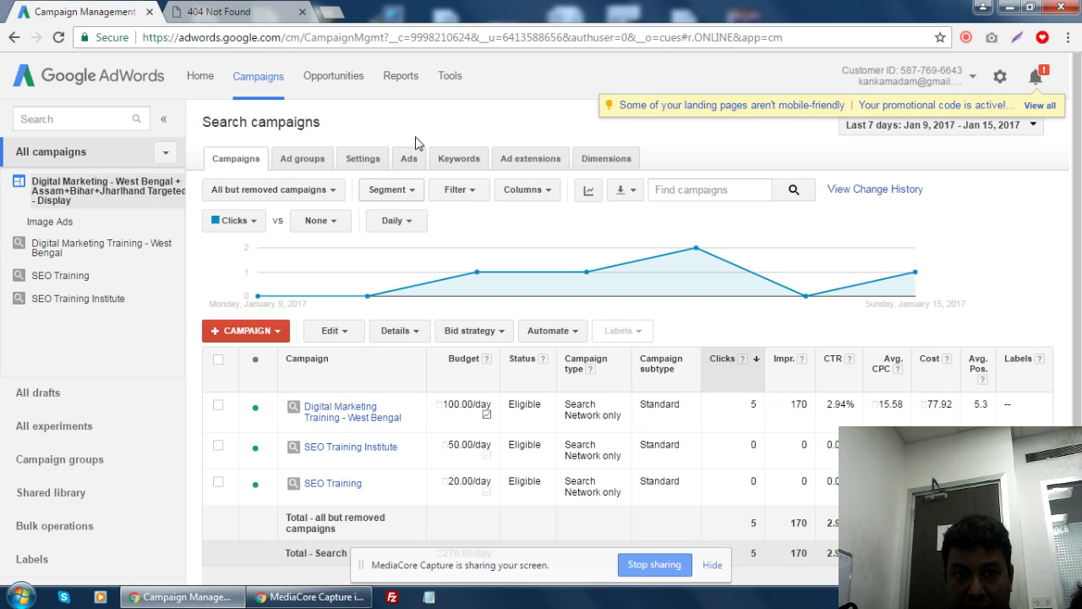
{"action": "left_click", "coordinate": [234, 168]}
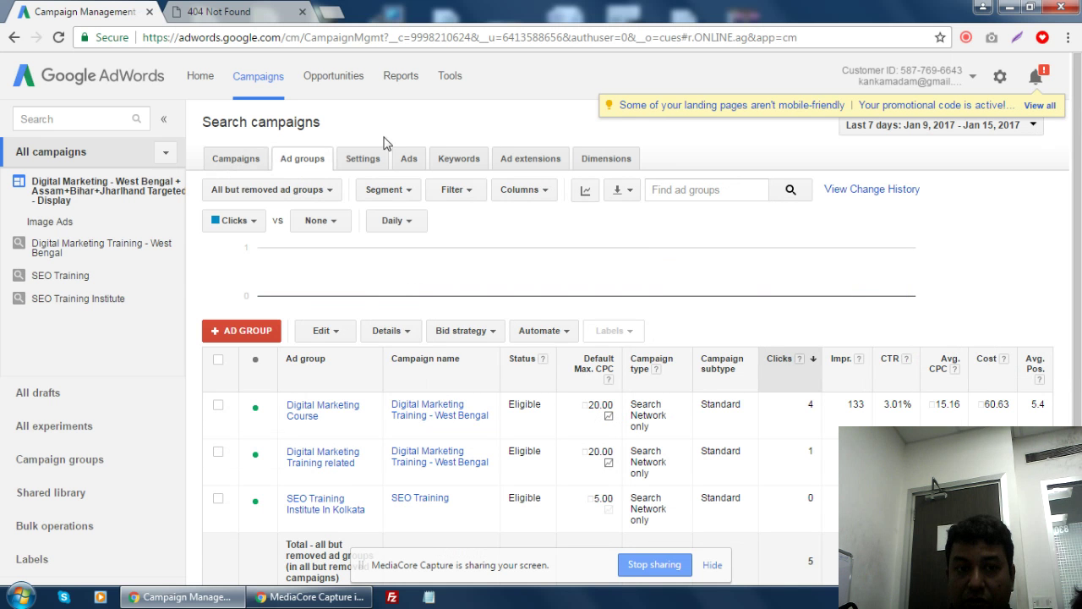
{"action": "left_click", "coordinate": [230, 160]}
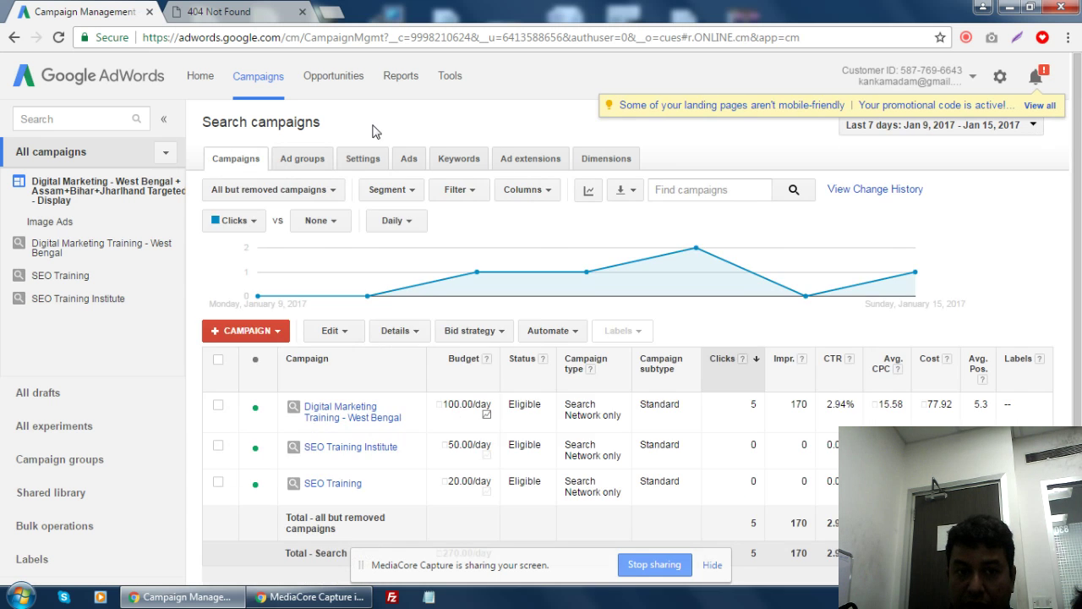
{"action": "left_click", "coordinate": [296, 169]}
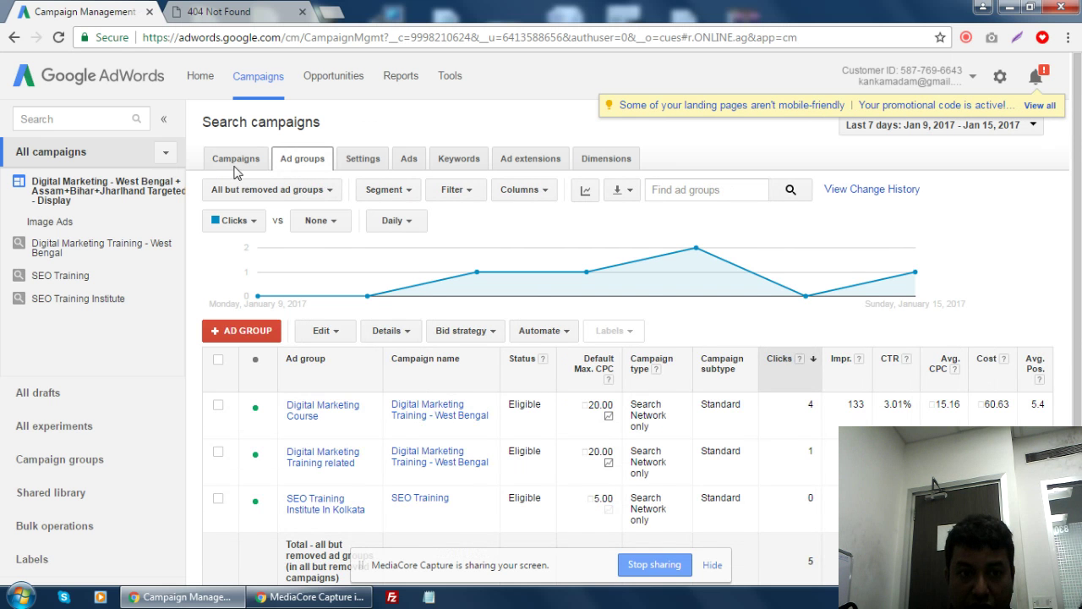
{"action": "left_click", "coordinate": [237, 167]}
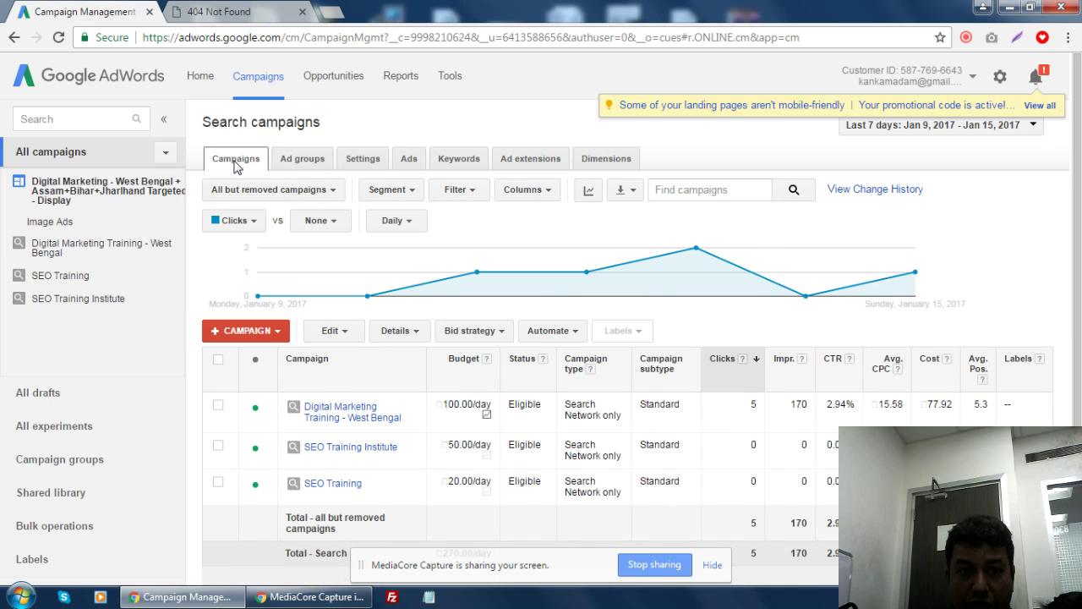
{"action": "left_click", "coordinate": [279, 332]}
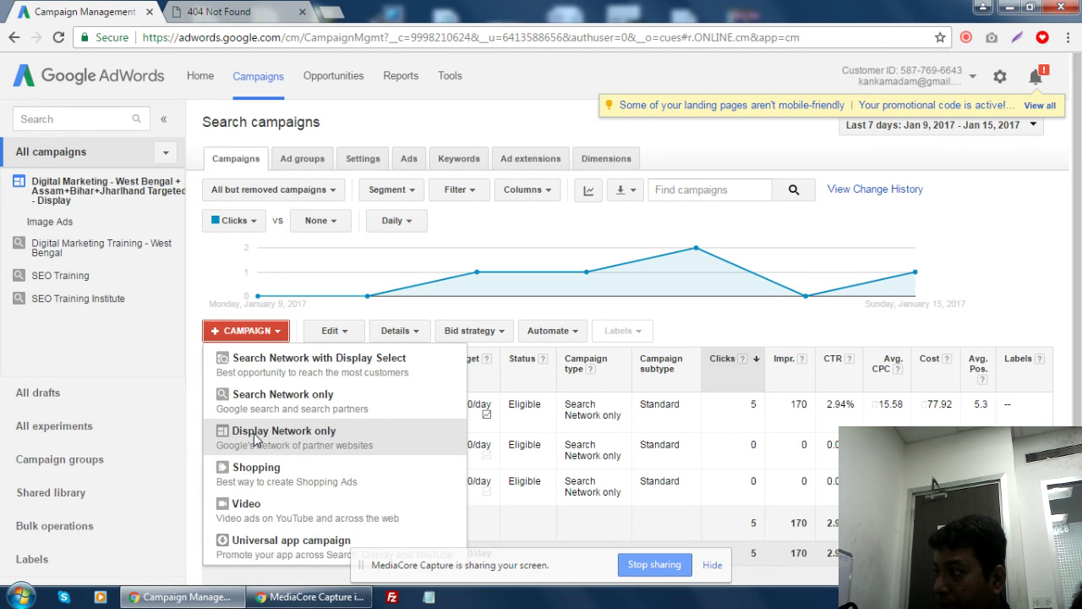
- Choose Universal app campaign as the new campaign's type
{"action": "left_click", "coordinate": [250, 548]}
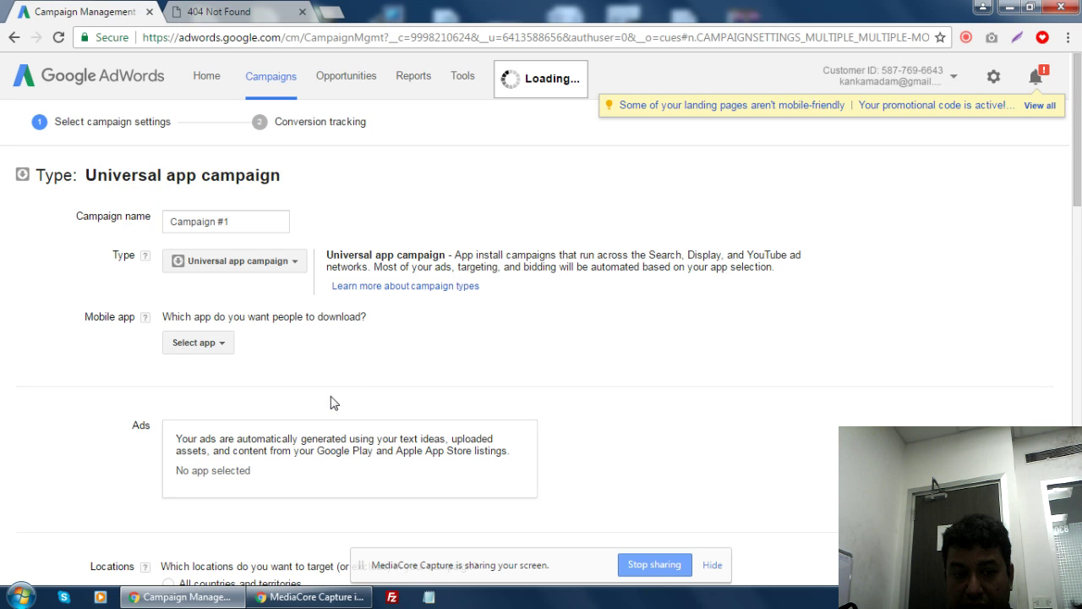
{"action": "scroll", "coordinate": [329, 402], "scroll_direction": "down", "scroll_amount": 2}
{"action": "scroll", "coordinate": [215, 449], "scroll_direction": "up", "scroll_amount": 2}
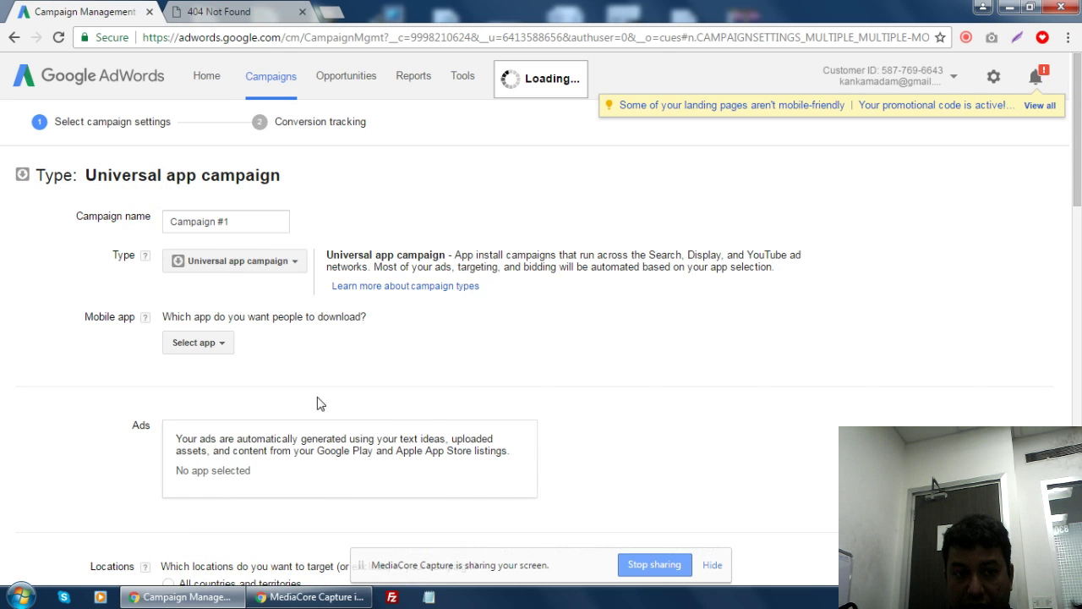
{"action": "left_click", "coordinate": [219, 344]}
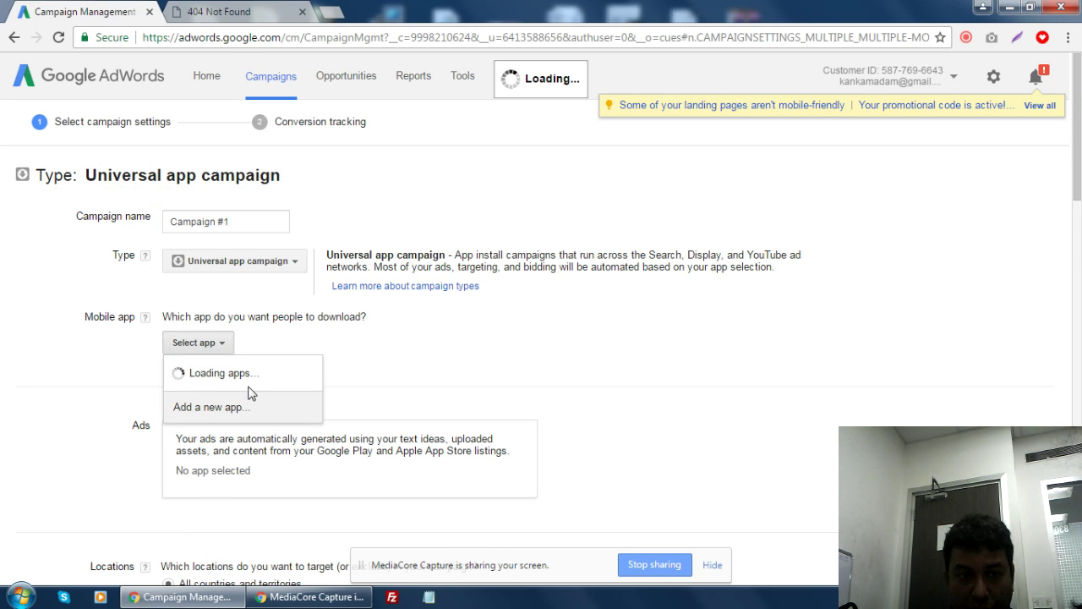
- Rename the campaign from 'Campaign #1' to 'Sajal Apps'
{"action": "left_click", "coordinate": [236, 222]}
{"action": "key", "text": "ctrl+a"}
{"action": "type", "text": "Sa"}
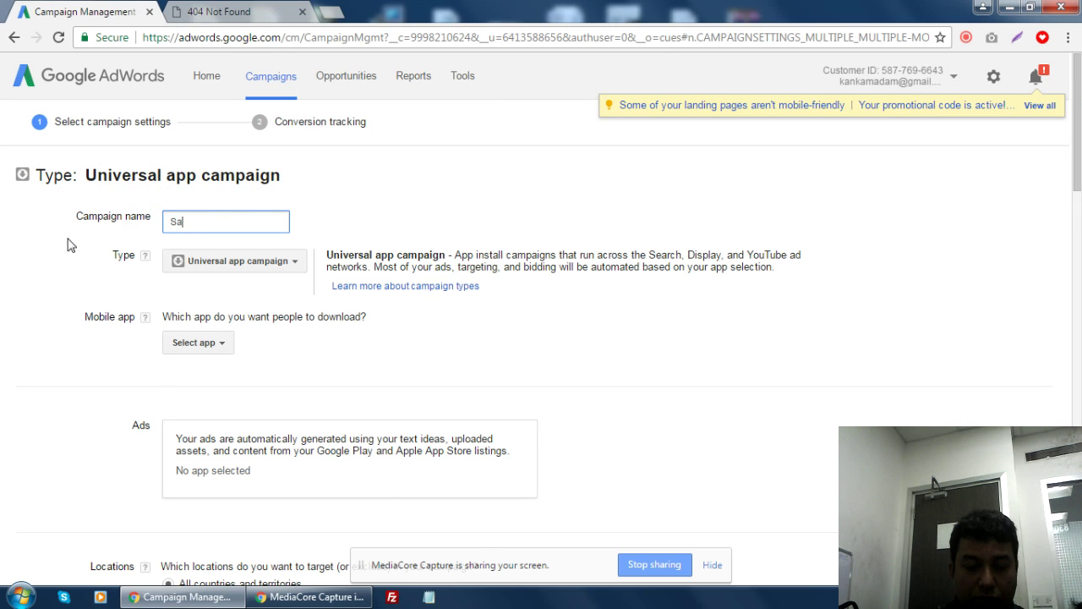
{"action": "type", "text": "jal Apps"}
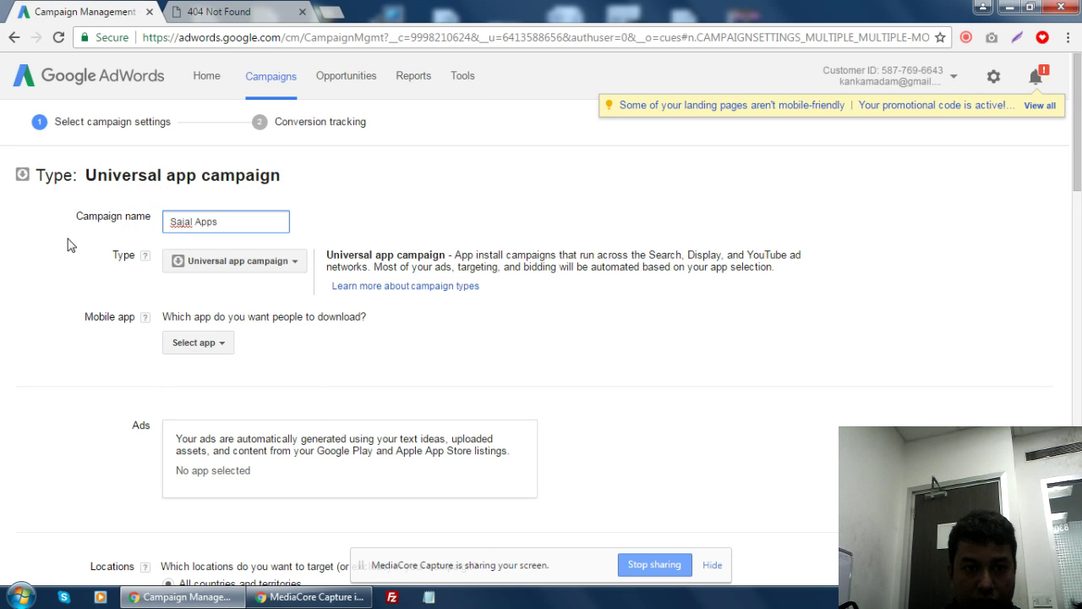
{"action": "left_click", "coordinate": [213, 344]}
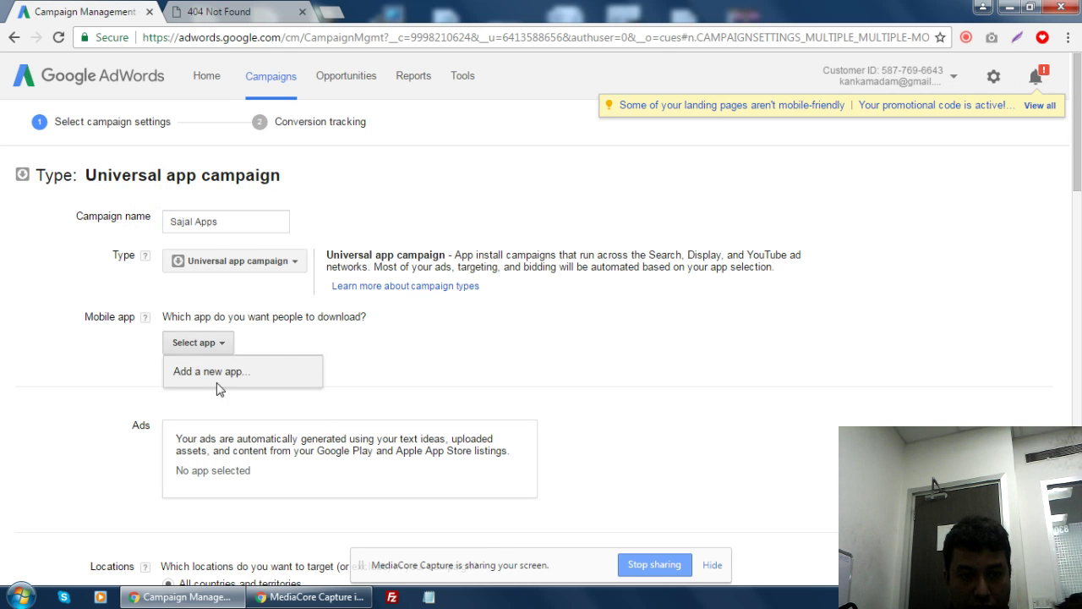
- Look up com.appunboxed.puzzlemind on Google Play and choose PuzzleMind as the promoted app
{"action": "left_click", "coordinate": [215, 369]}
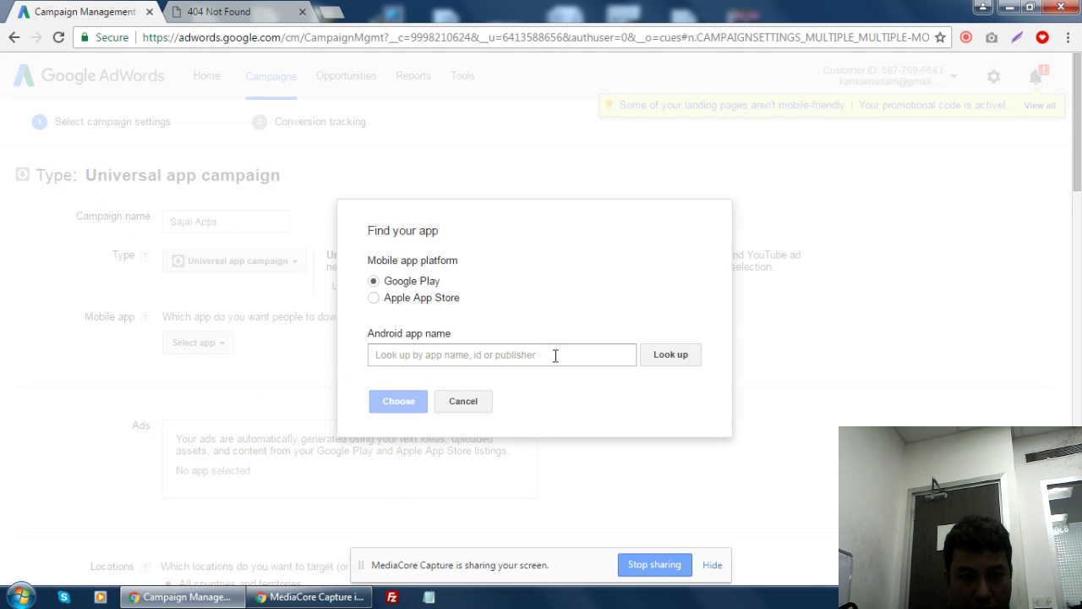
{"action": "left_click", "coordinate": [465, 363]}
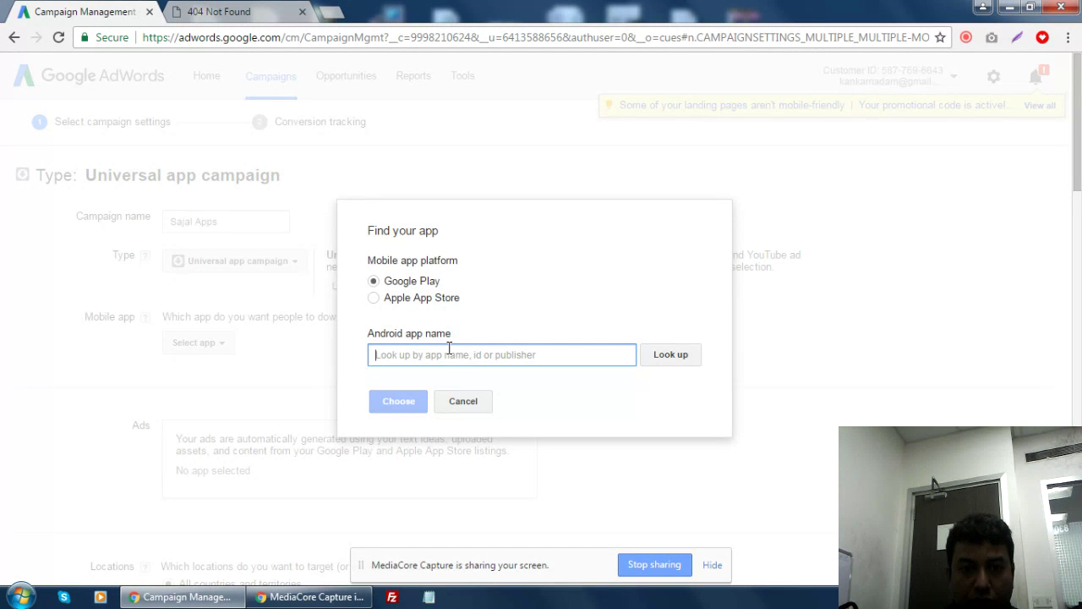
{"action": "type", "text": "co"}
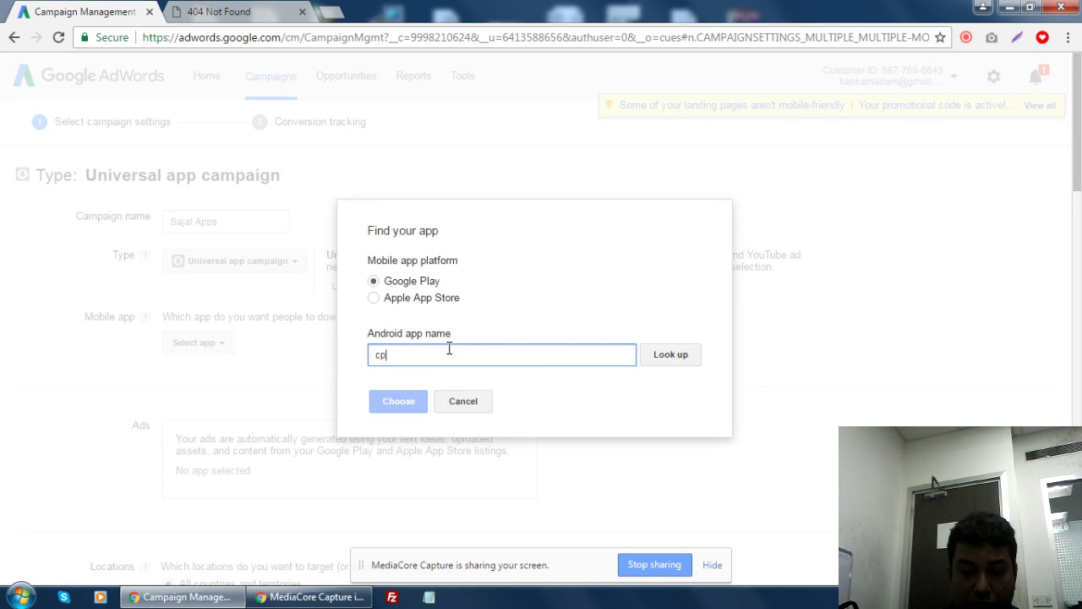
{"action": "key", "text": "BackSpace"}
{"action": "type", "text": "m."}
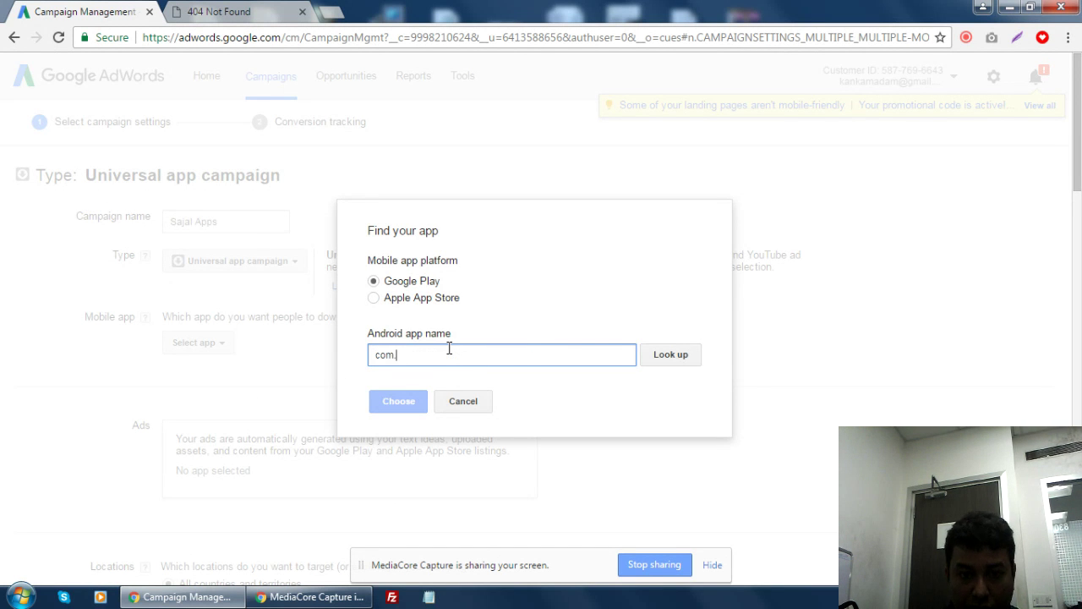
{"action": "type", "text": "ap"}
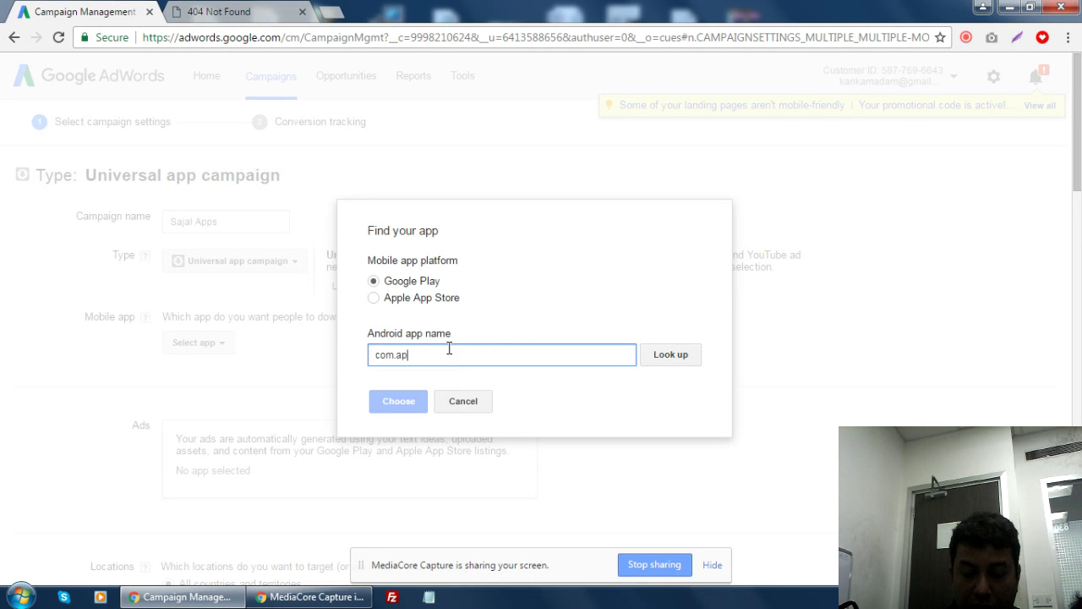
{"action": "type", "text": "p"}
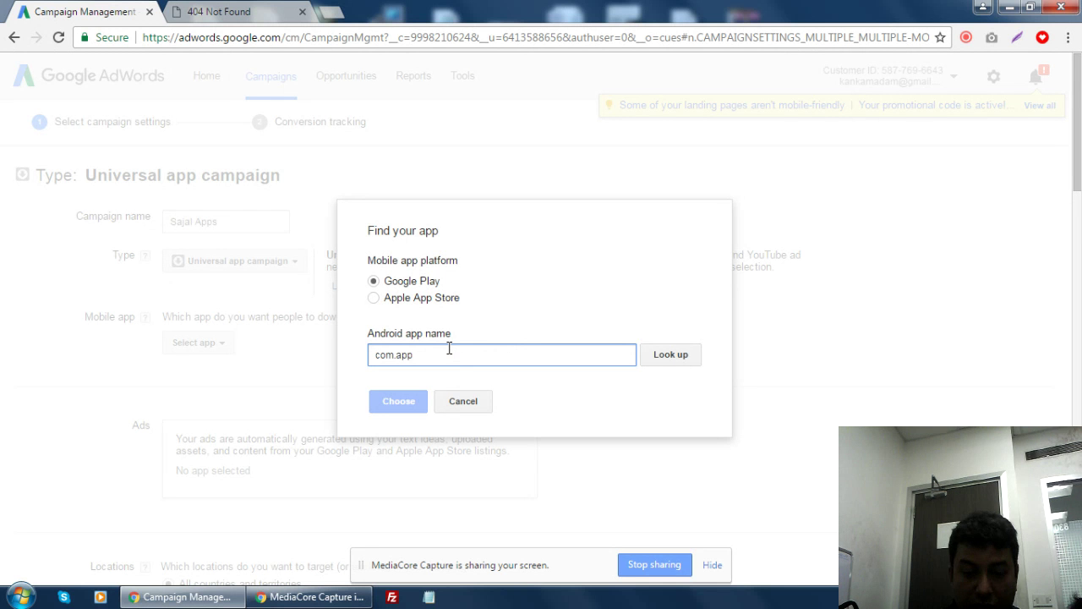
{"action": "type", "text": "unbo"}
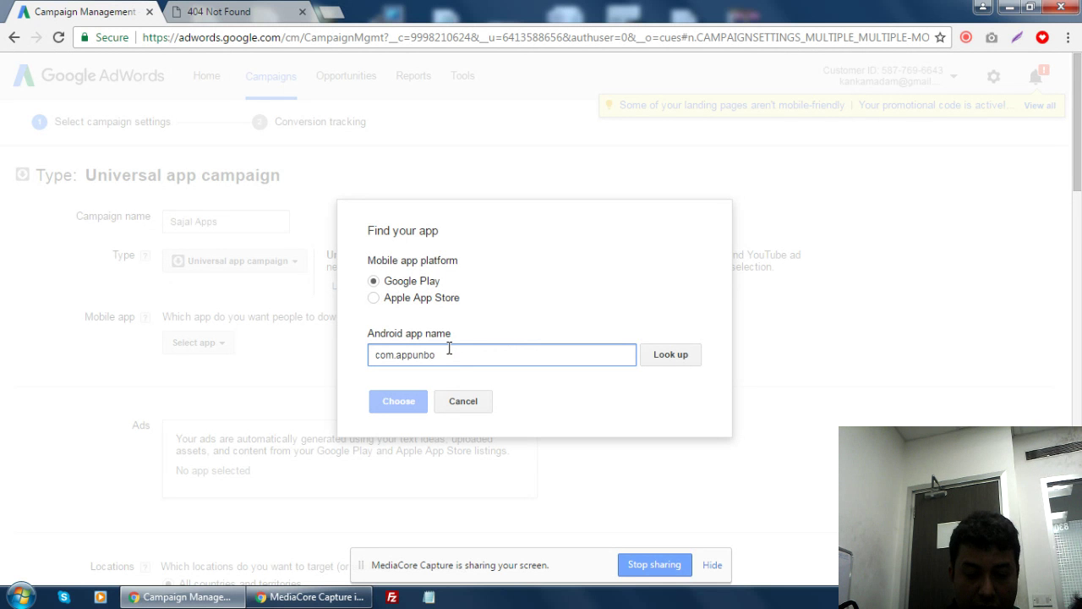
{"action": "type", "text": "xed.puzzl"}
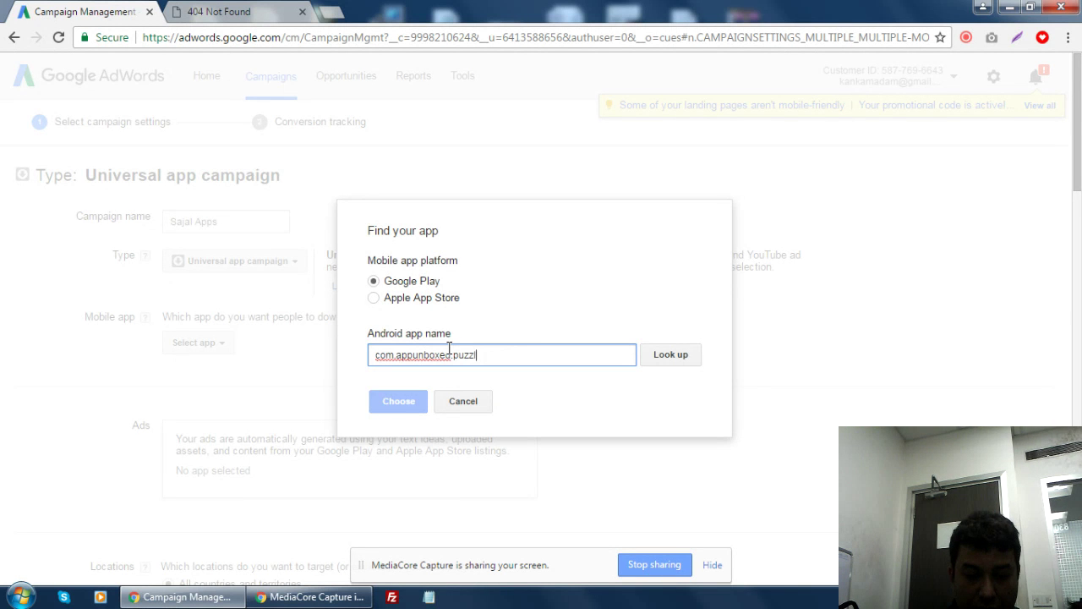
{"action": "type", "text": "em"}
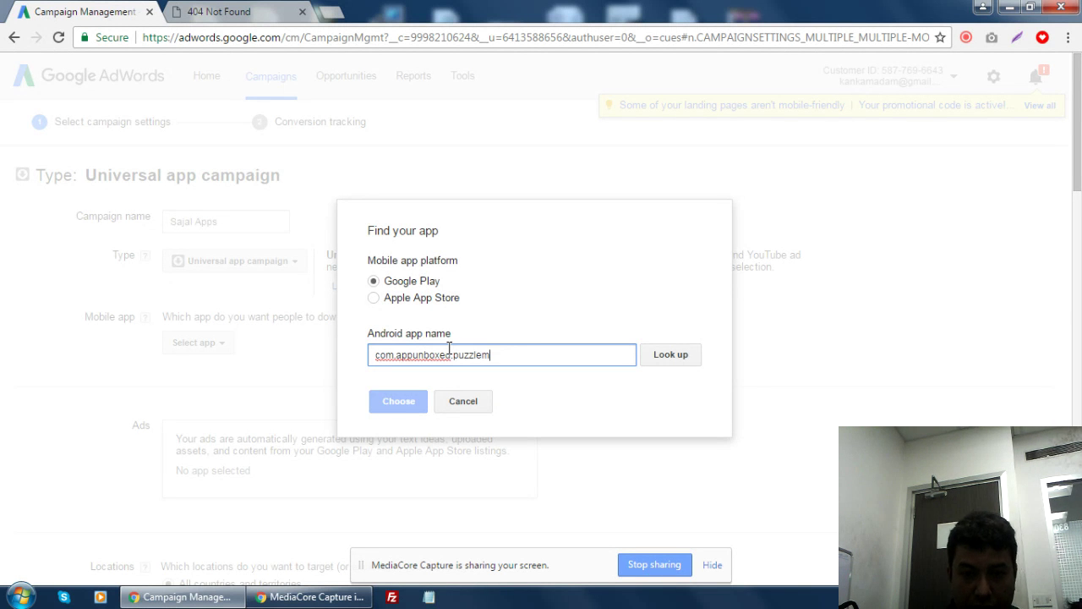
{"action": "type", "text": "ind"}
{"action": "left_click", "coordinate": [667, 359]}
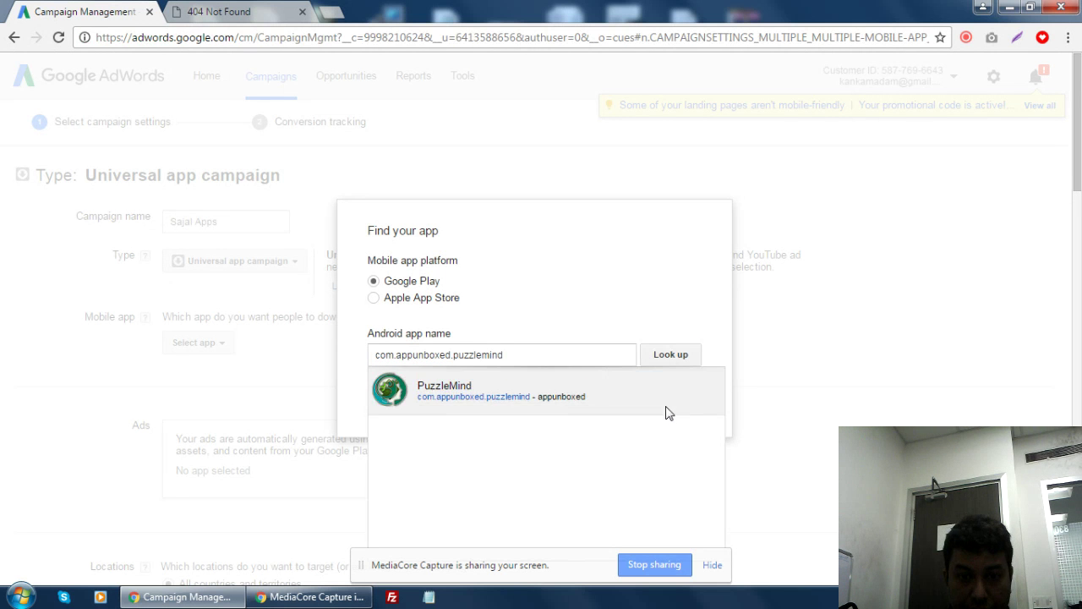
{"action": "left_click", "coordinate": [568, 399]}
{"action": "left_click", "coordinate": [408, 408]}
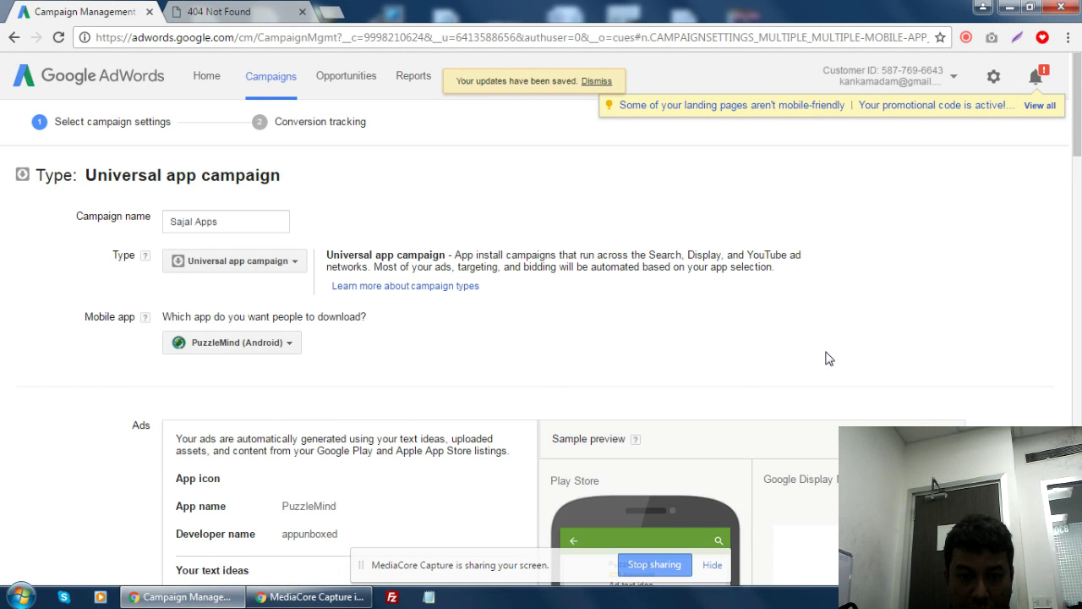
- Glance over the ad text ideas and YouTube video sections of the campaign settings
{"action": "scroll", "coordinate": [827, 357], "scroll_direction": "down", "scroll_amount": 4}
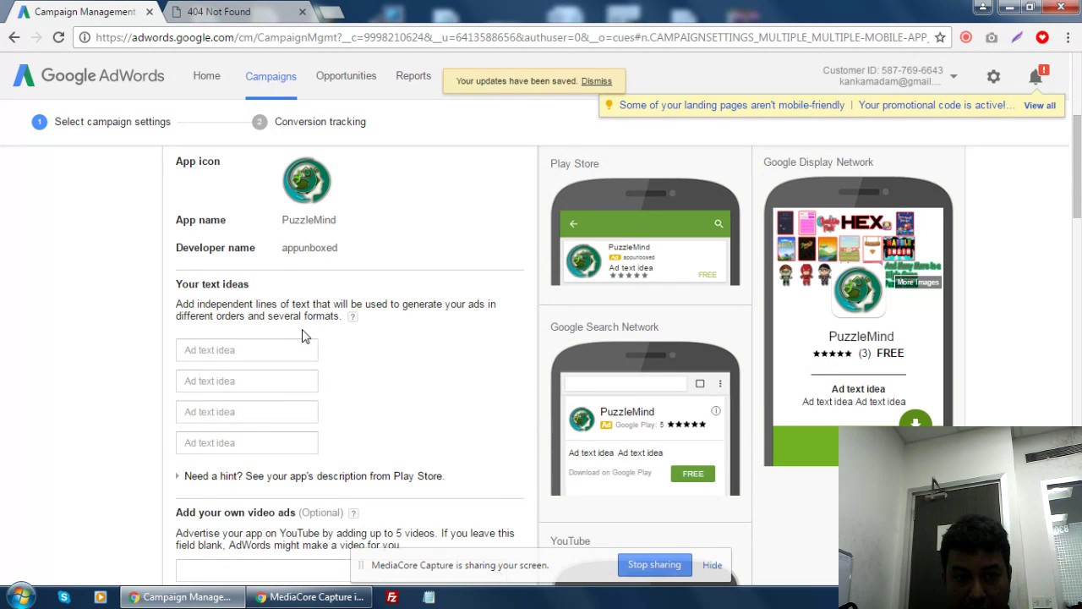
{"action": "left_click", "coordinate": [267, 347]}
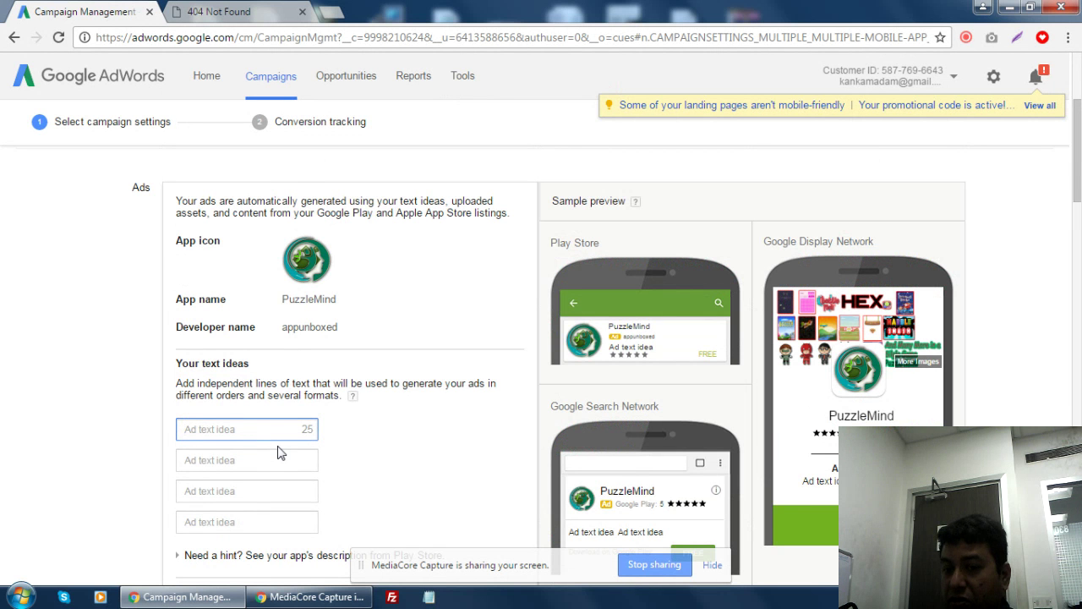
{"action": "scroll", "coordinate": [279, 452], "scroll_direction": "down", "scroll_amount": 4}
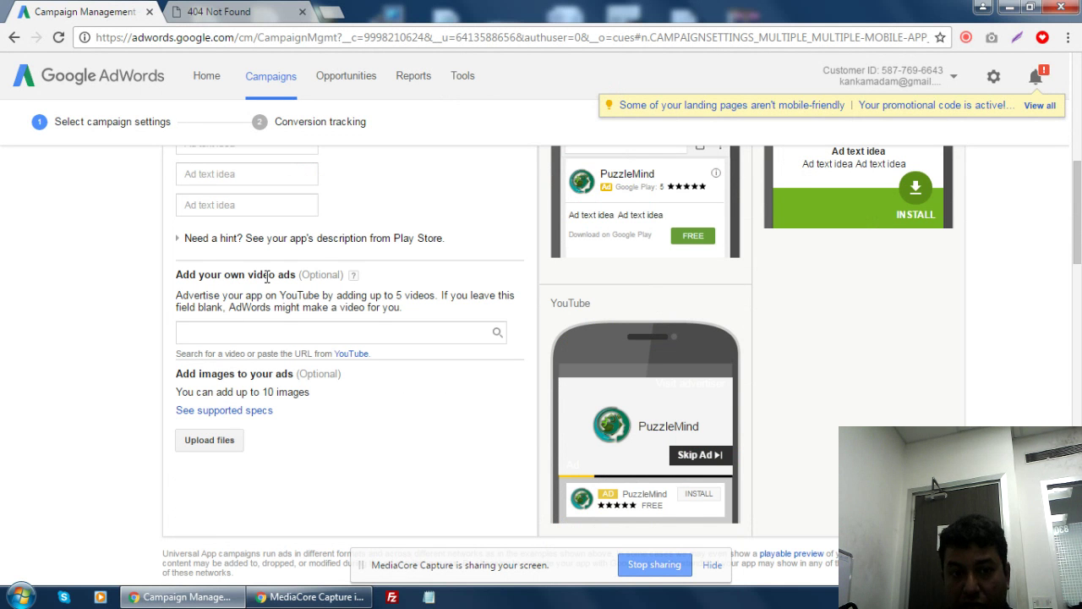
{"action": "left_click", "coordinate": [273, 326]}
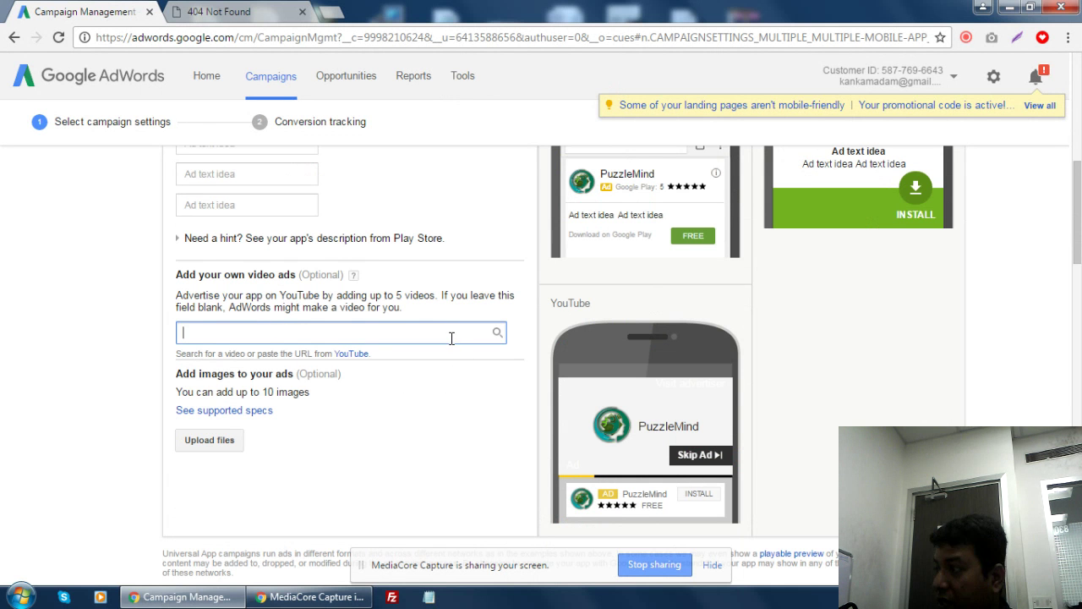
- Review the Languages, Bid strategy and Budget settings, then return to the first ad text idea
{"action": "scroll", "coordinate": [449, 343], "scroll_direction": "up", "scroll_amount": 2}
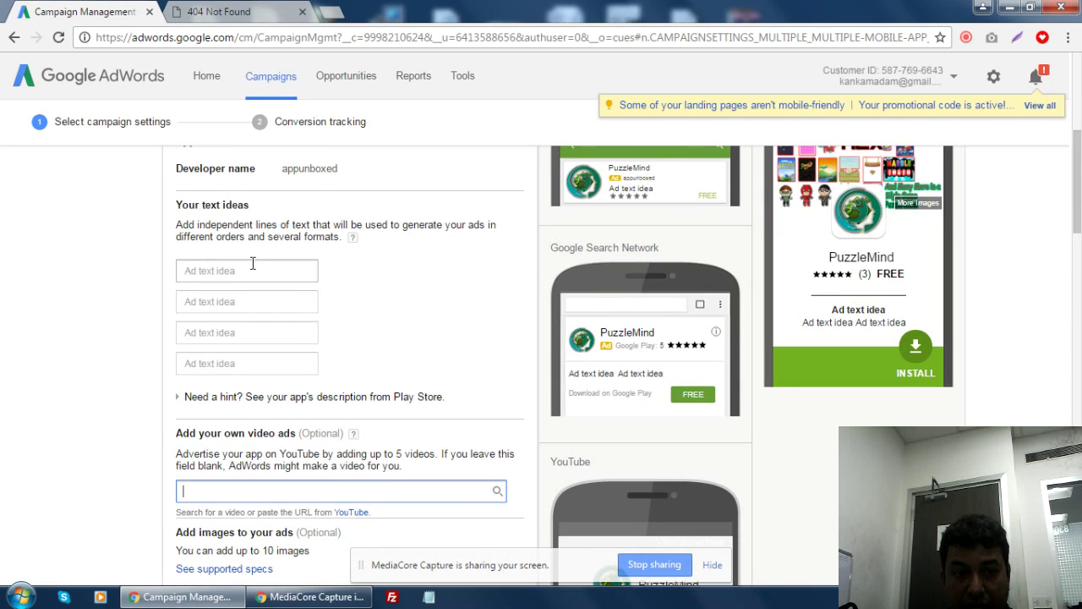
{"action": "scroll", "coordinate": [413, 355], "scroll_direction": "down", "scroll_amount": 5}
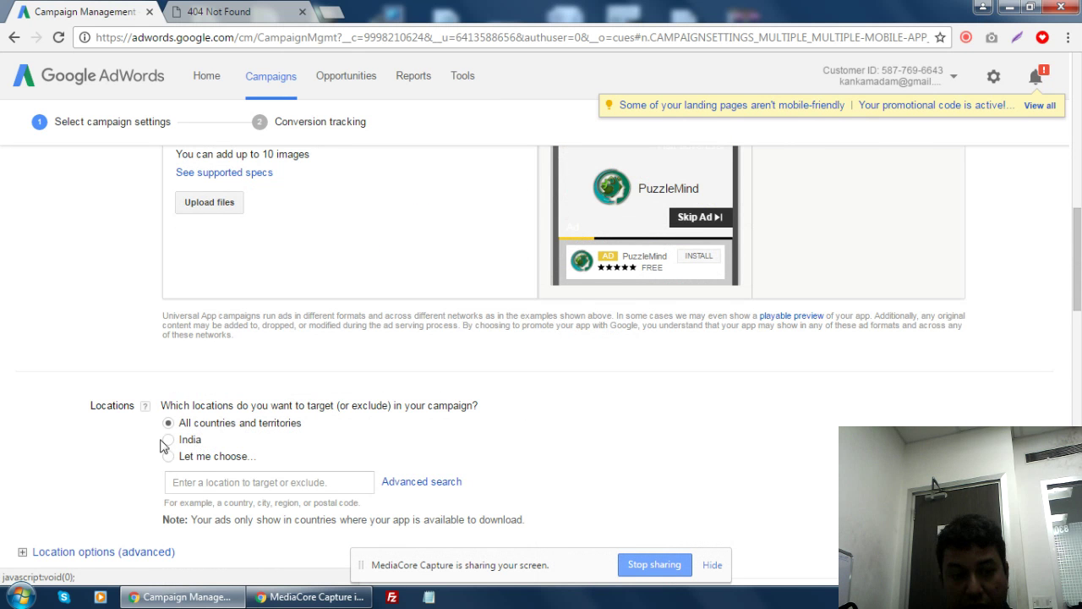
{"action": "scroll", "coordinate": [296, 461], "scroll_direction": "down", "scroll_amount": 4}
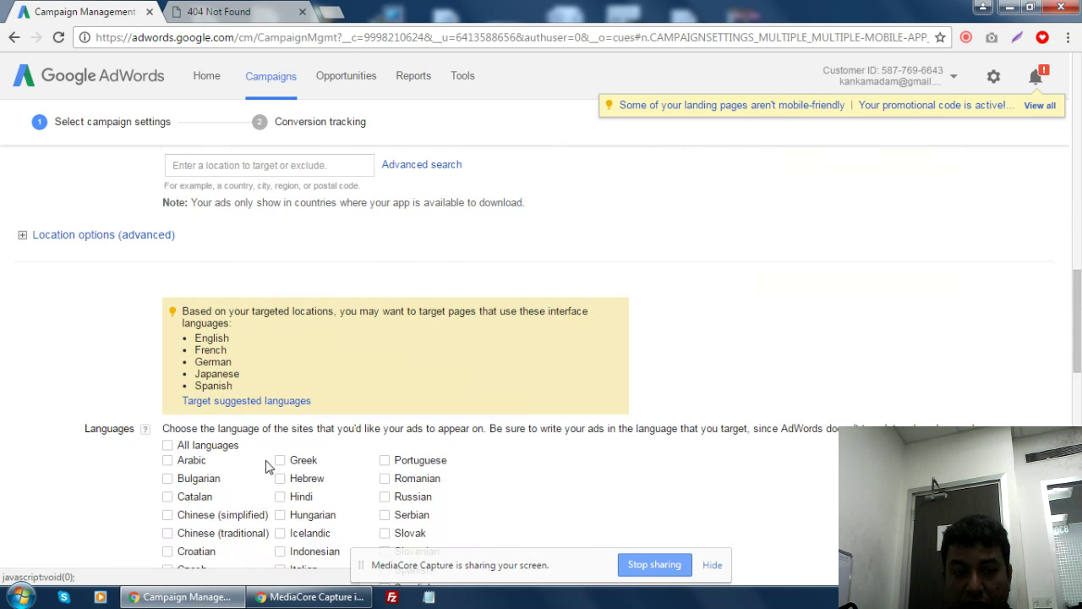
{"action": "scroll", "coordinate": [266, 460], "scroll_direction": "down", "scroll_amount": 5}
{"action": "scroll", "coordinate": [706, 436], "scroll_direction": "down", "scroll_amount": 5}
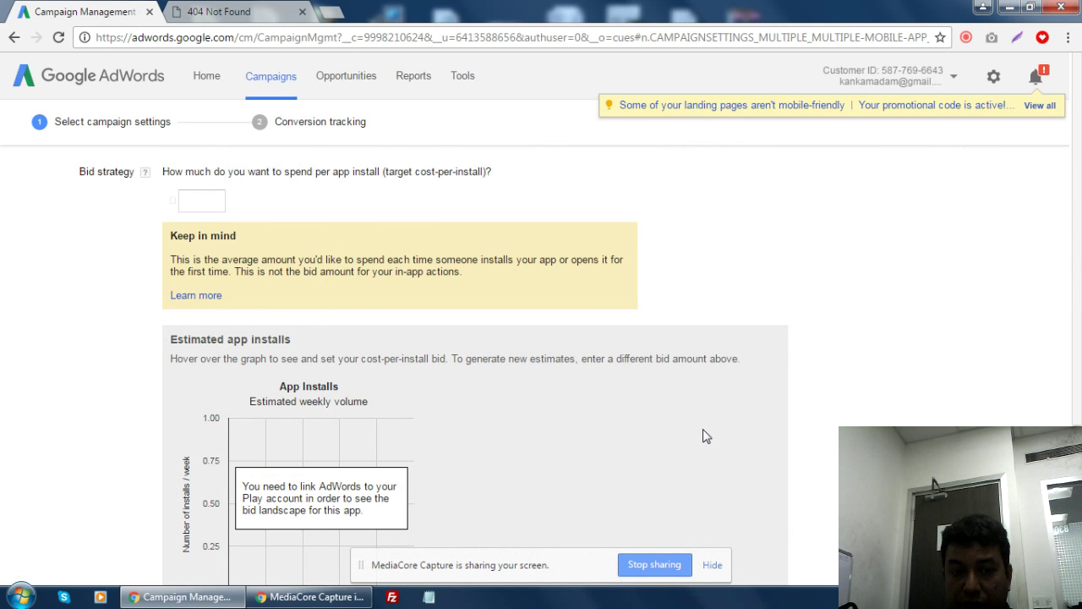
{"action": "scroll", "coordinate": [705, 436], "scroll_direction": "down", "scroll_amount": 3}
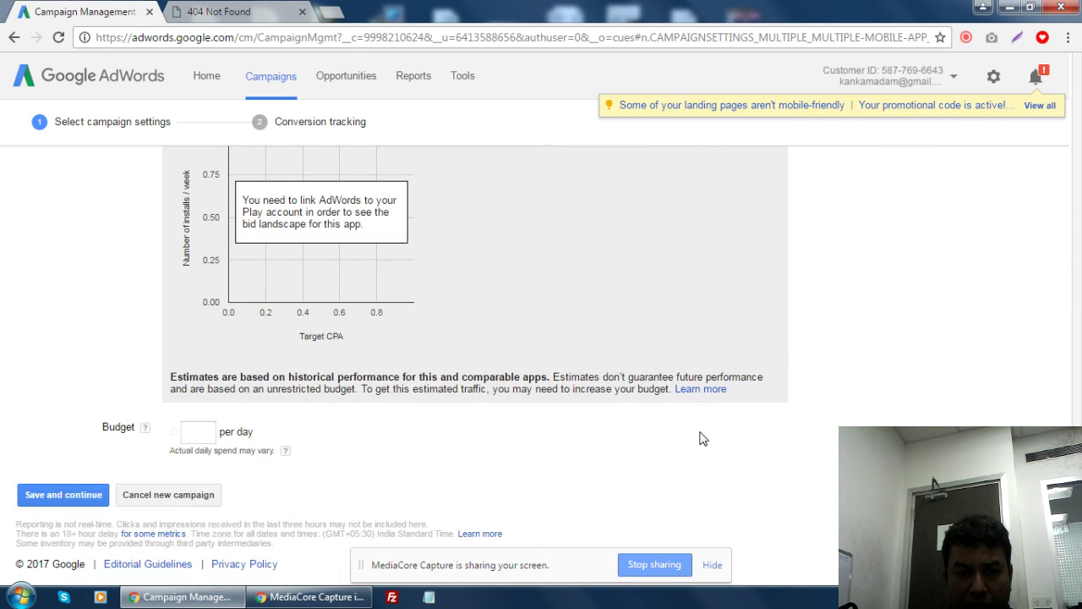
{"action": "scroll", "coordinate": [702, 437], "scroll_direction": "up", "scroll_amount": 5}
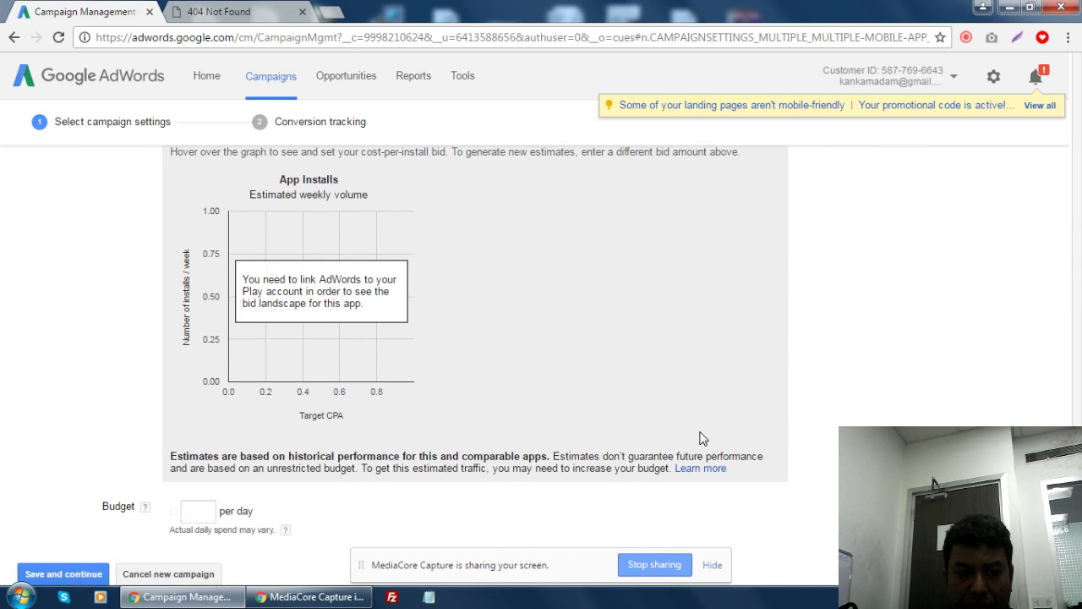
{"action": "scroll", "coordinate": [701, 438], "scroll_direction": "up", "scroll_amount": 3}
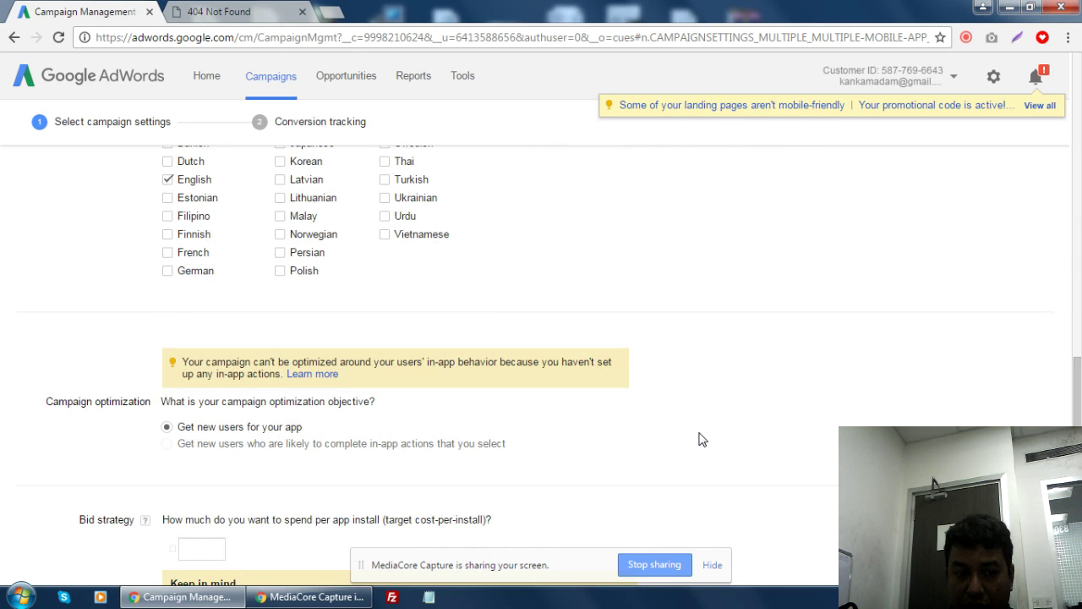
{"action": "scroll", "coordinate": [700, 439], "scroll_direction": "down", "scroll_amount": 3}
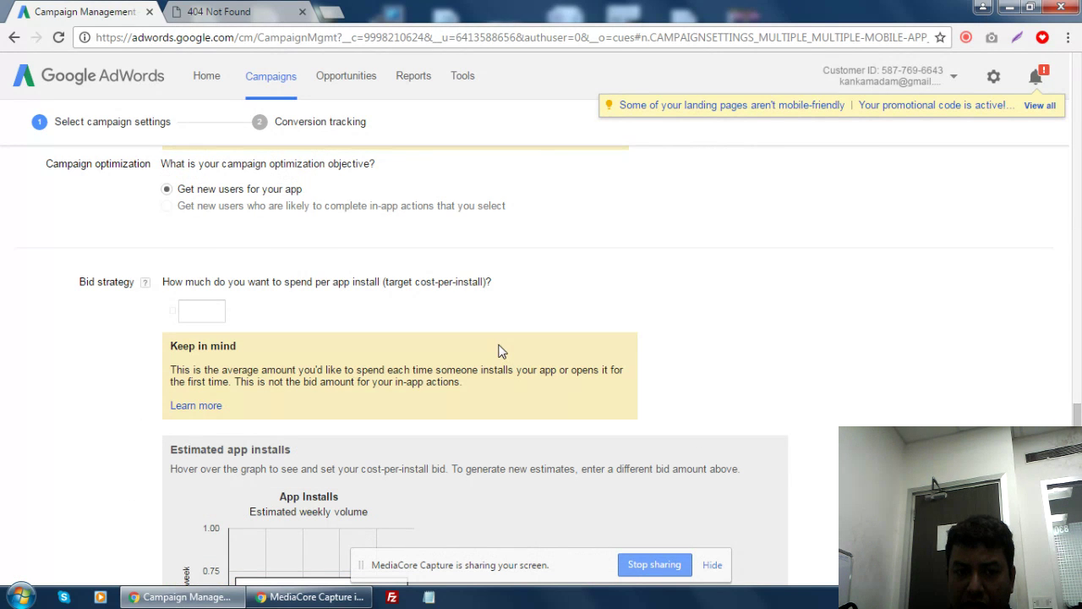
{"action": "scroll", "coordinate": [499, 351], "scroll_direction": "up", "scroll_amount": 6}
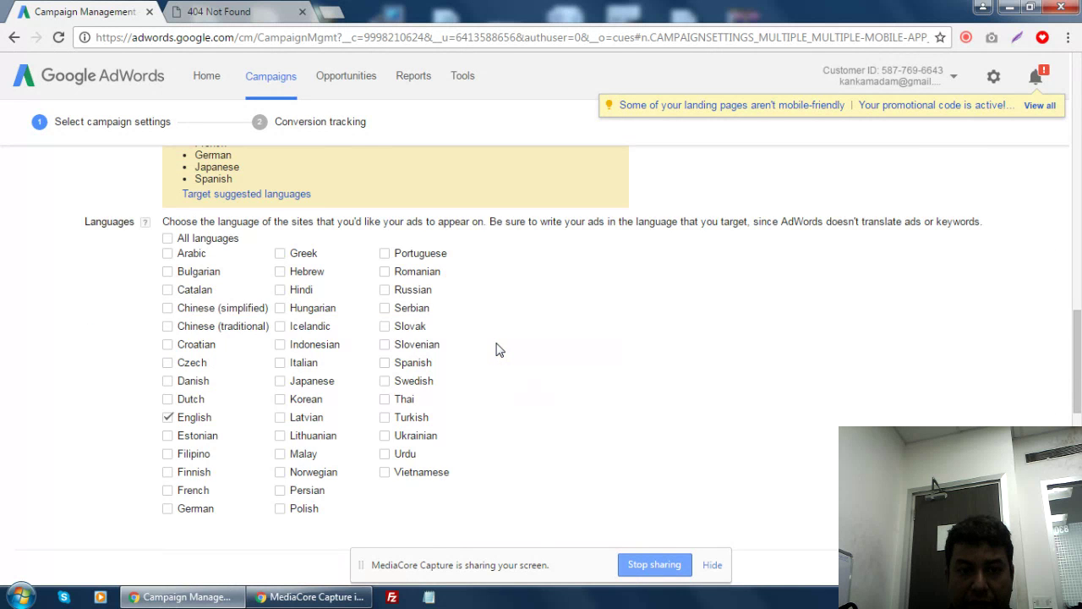
{"action": "scroll", "coordinate": [499, 351], "scroll_direction": "up", "scroll_amount": 8}
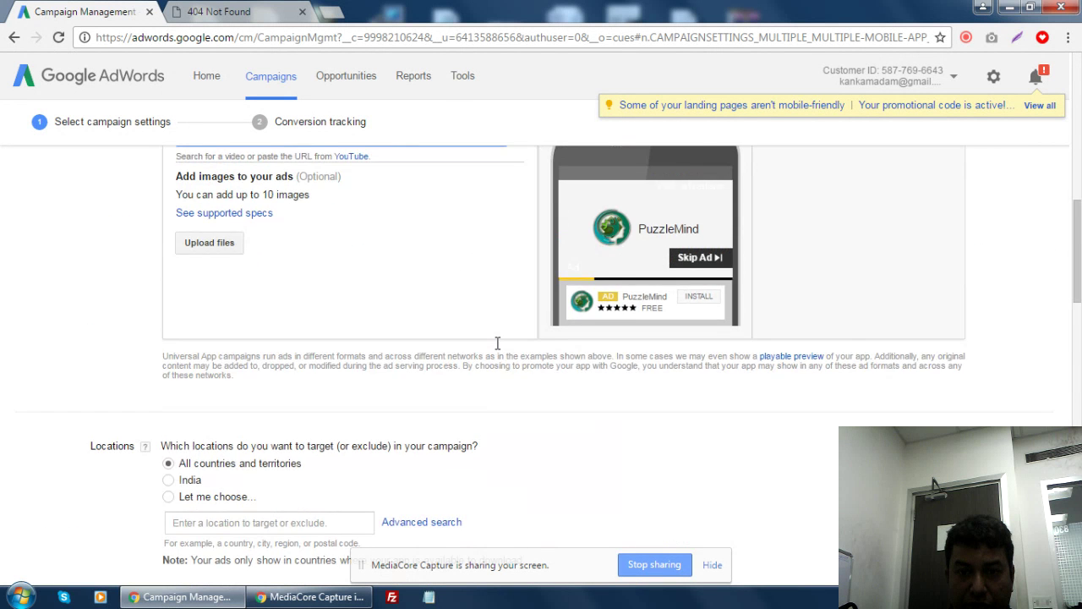
{"action": "scroll", "coordinate": [499, 349], "scroll_direction": "up", "scroll_amount": 3}
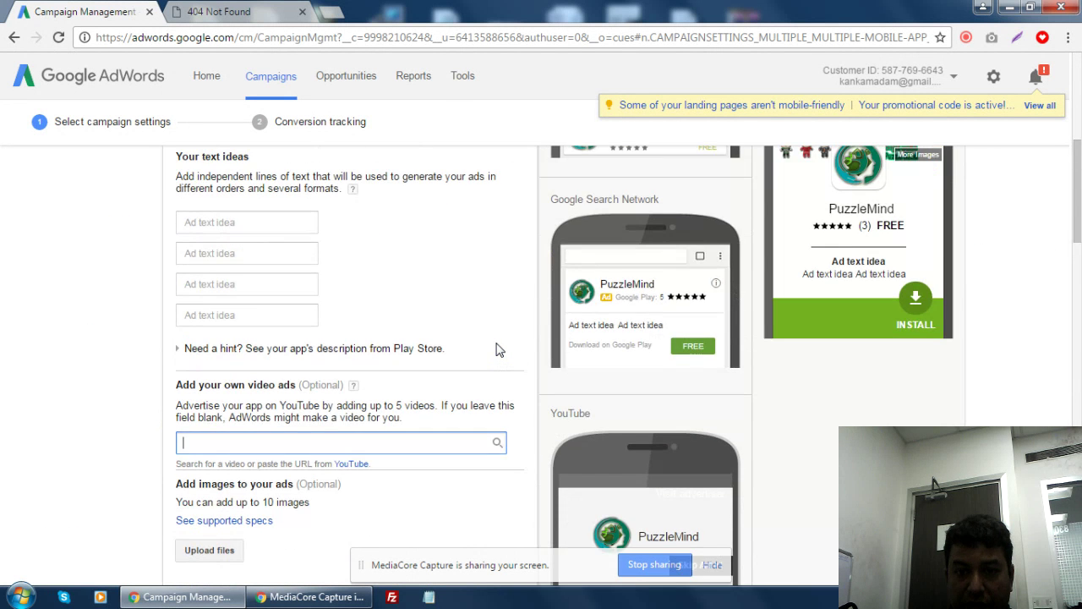
{"action": "scroll", "coordinate": [499, 349], "scroll_direction": "up", "scroll_amount": 1}
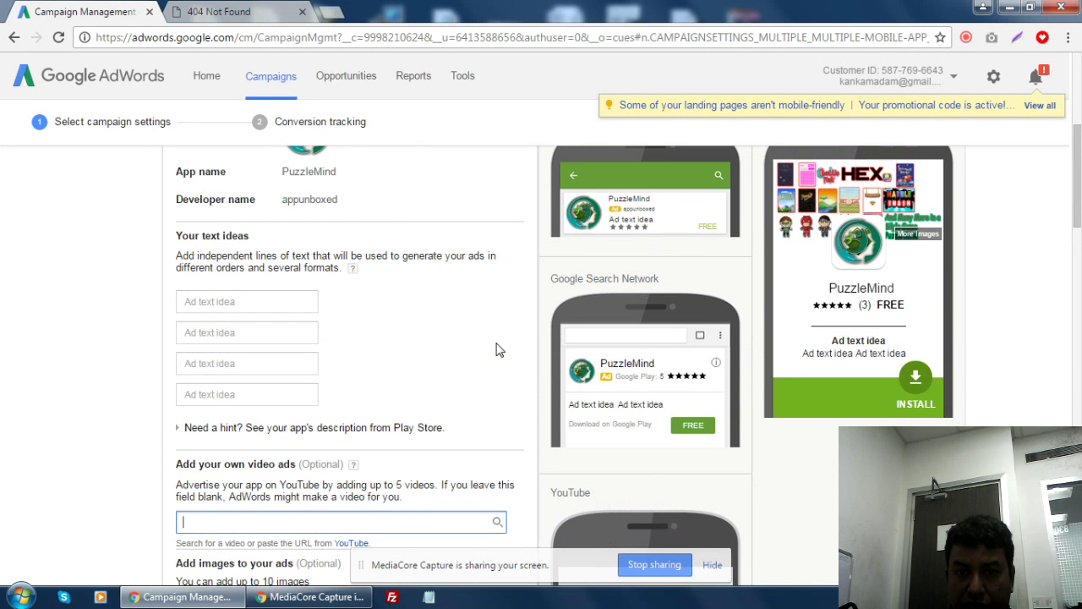
{"action": "left_click", "coordinate": [233, 306]}
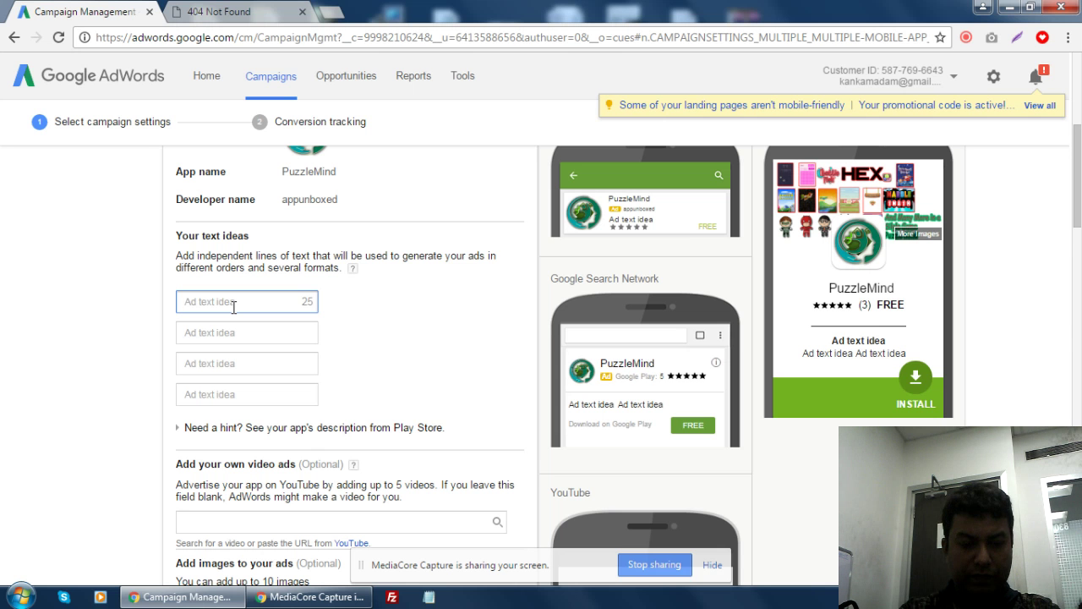
- Write 'Feeling Bored! Try It Now' as the first ad text idea, revising the wording while typing
{"action": "type", "text": "Feel"}
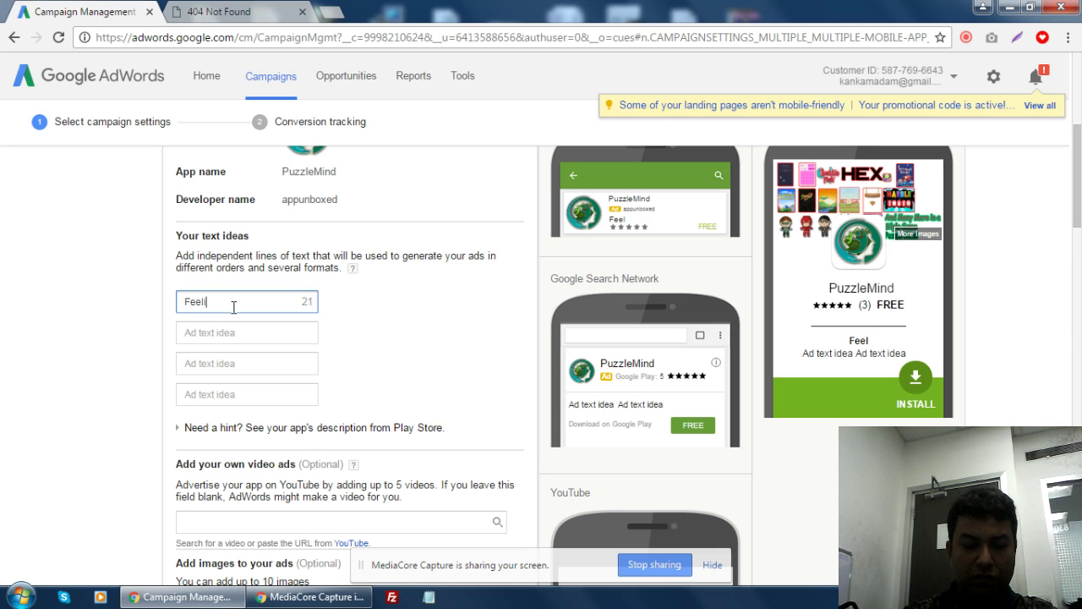
{"action": "type", "text": "ing Bored"}
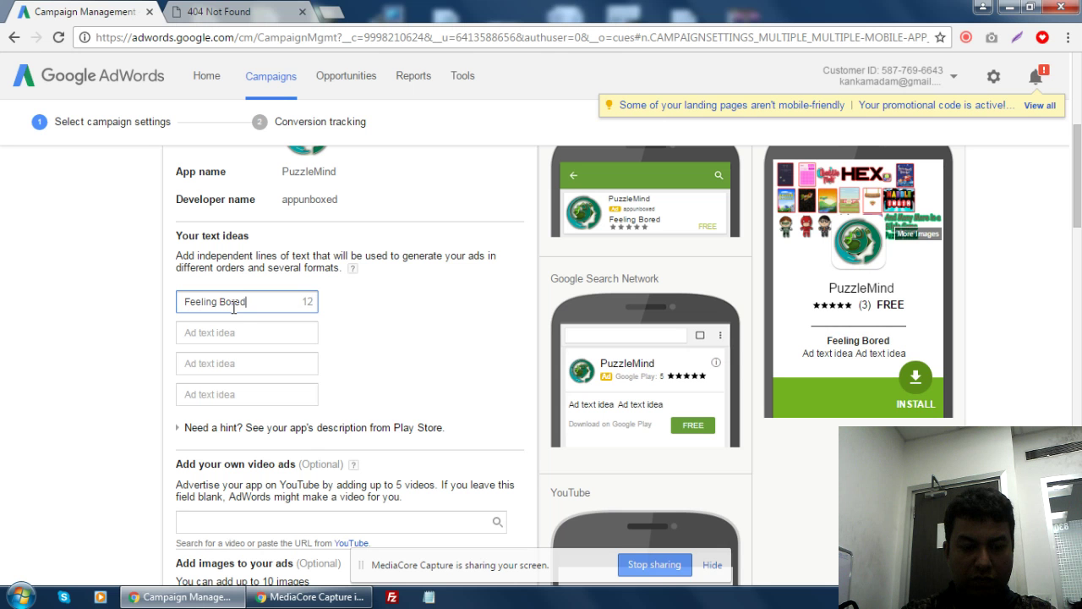
{"action": "type", "text": "!"}
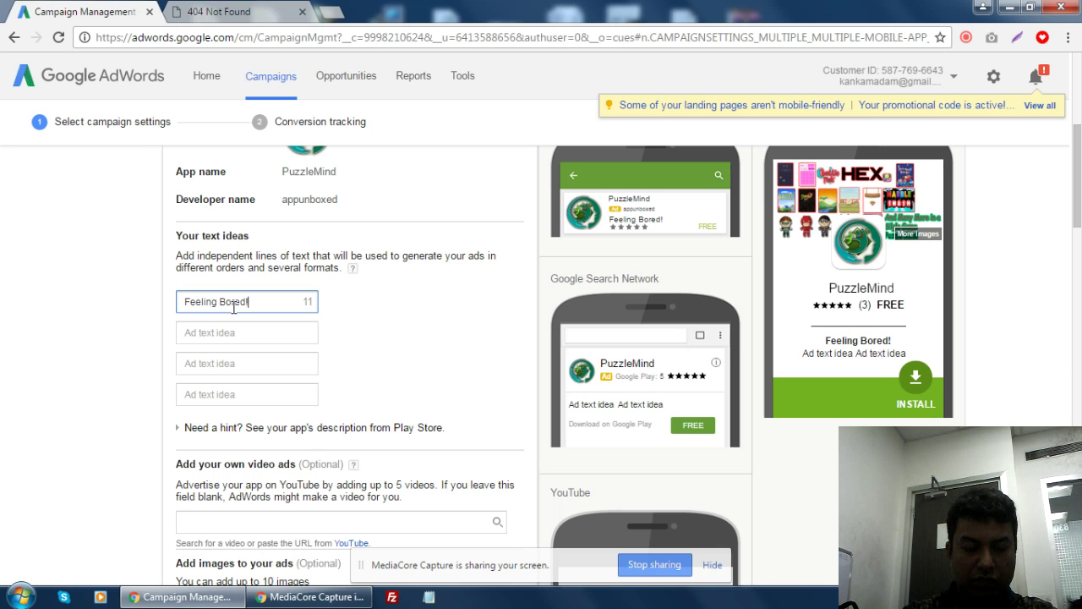
{"action": "type", "text": " Wanna Che"}
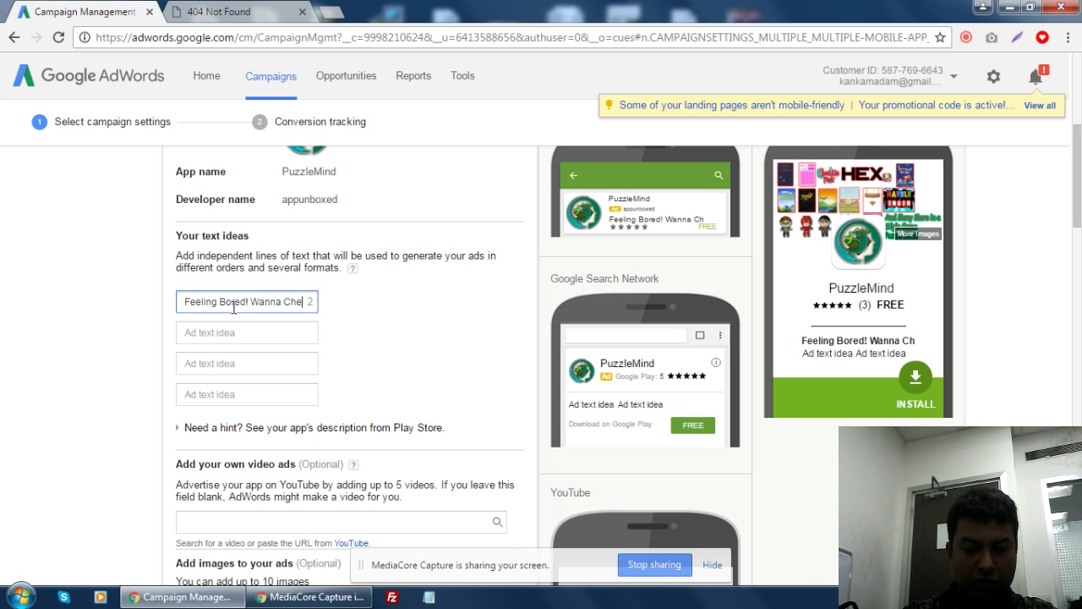
{"action": "type", "text": "c"}
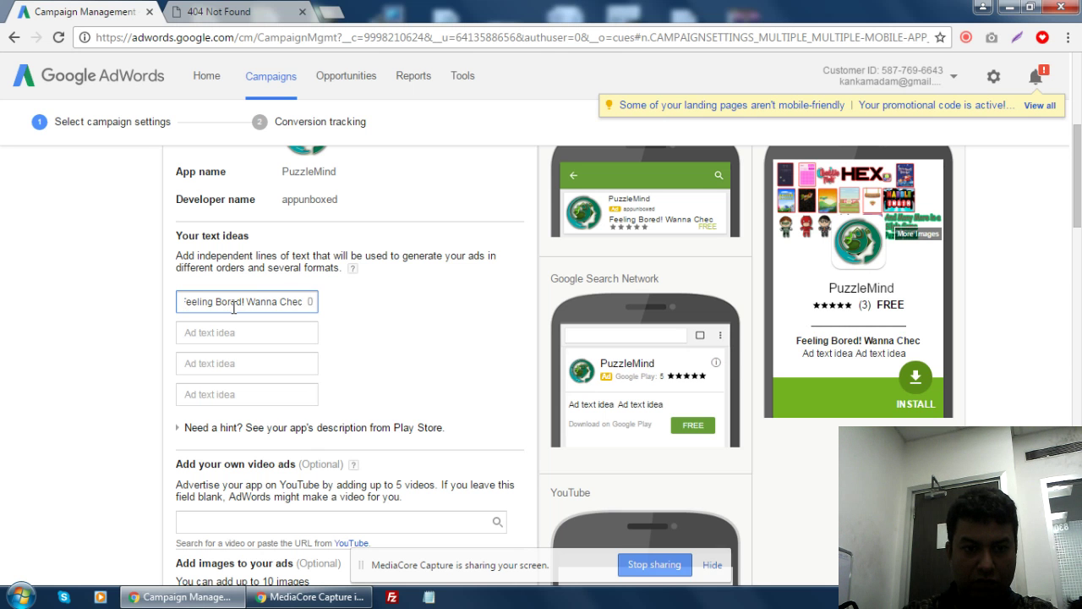
{"action": "key", "text": "BackSpace"}
{"action": "key", "text": "BackSpace"}
{"action": "key", "text": "BackSpace"}
{"action": "key", "text": "BackSpace"}
{"action": "key", "text": "BackSpace"}
{"action": "key", "text": "BackSpace"}
{"action": "key", "text": "BackSpace"}
{"action": "key", "text": "BackSpace"}
{"action": "key", "text": "BackSpace"}
{"action": "key", "text": "BackSpace"}
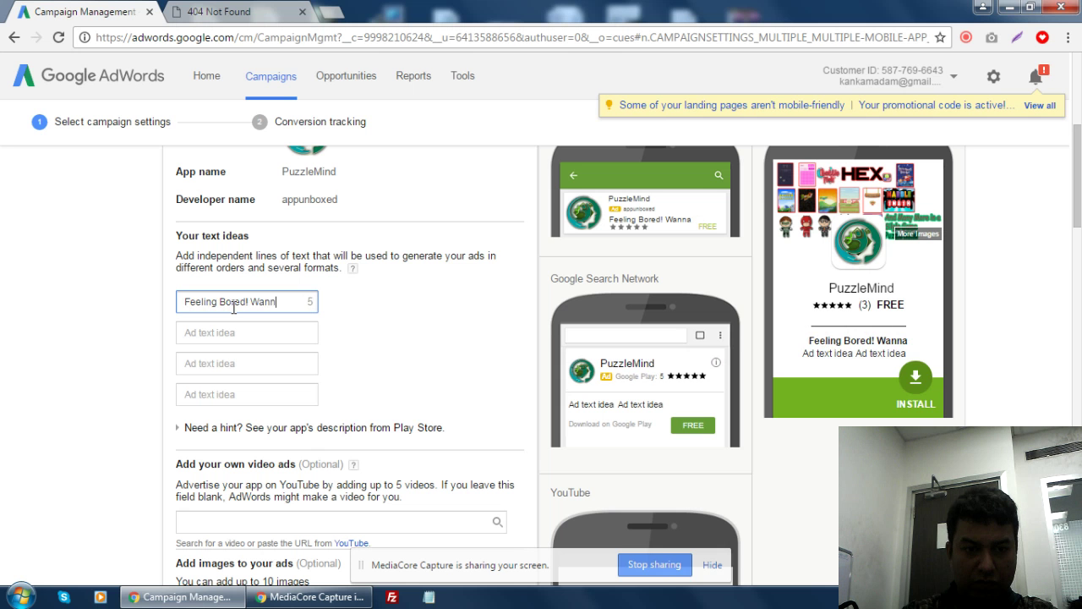
{"action": "type", "text": "Play"}
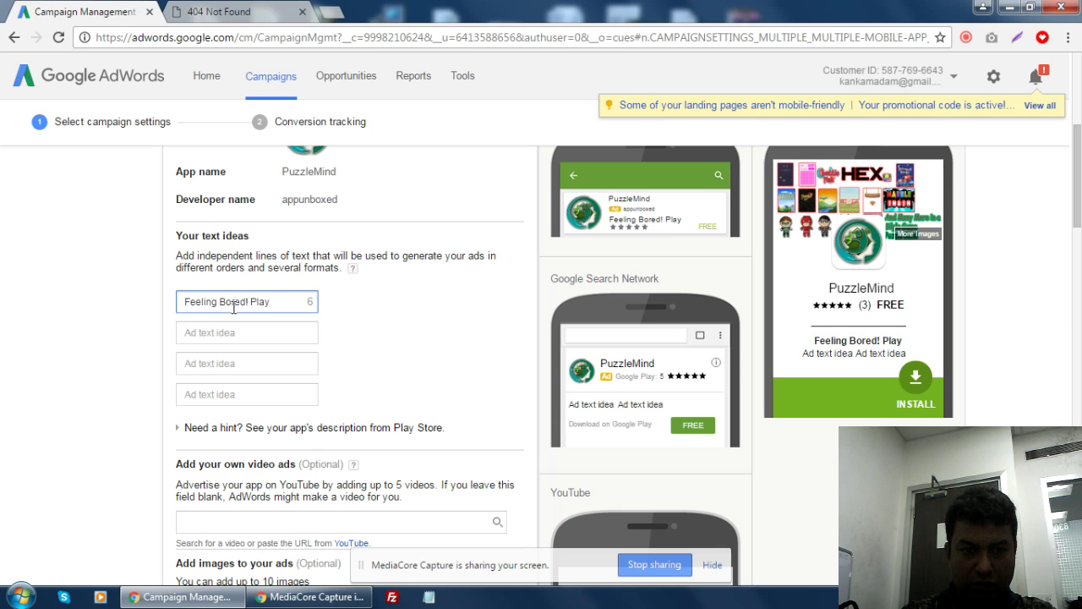
{"action": "key", "text": "BackSpace"}
{"action": "key", "text": "BackSpace"}
{"action": "key", "text": "BackSpace"}
{"action": "key", "text": "BackSpace"}
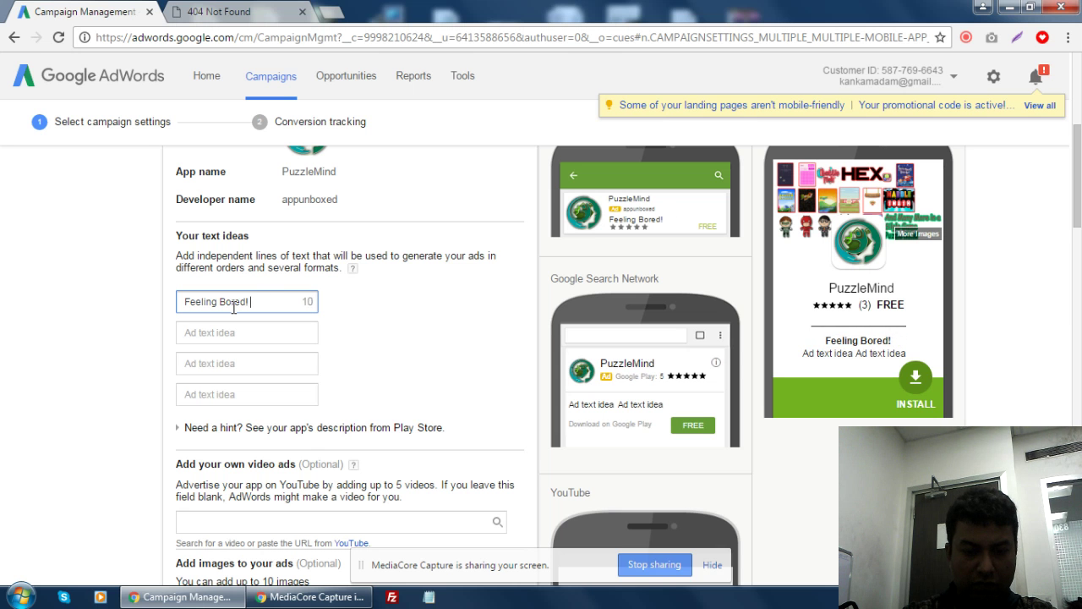
{"action": "type", "text": "Try It"}
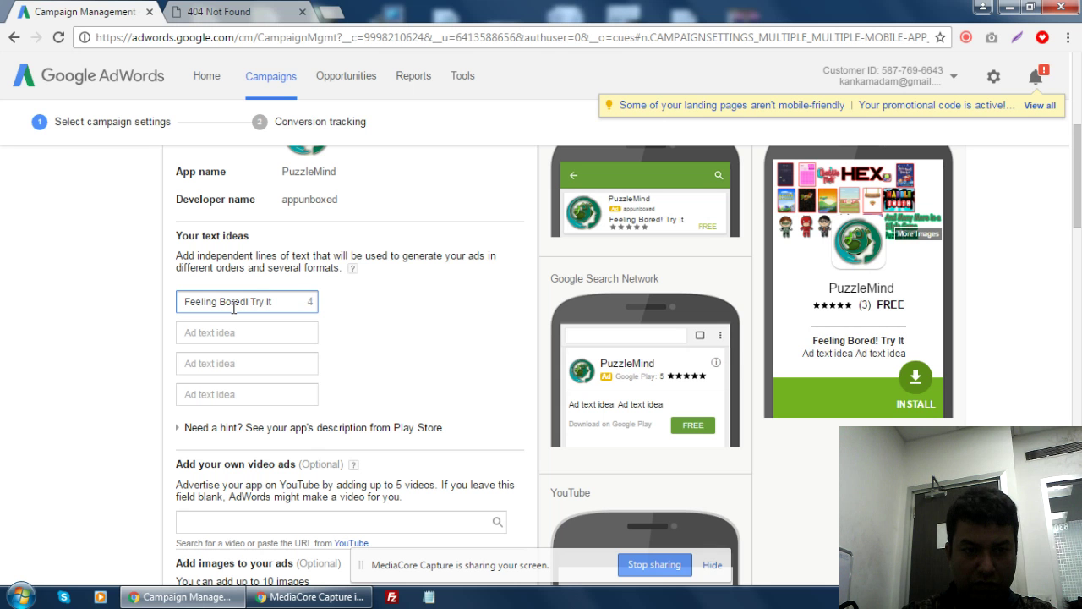
{"action": "type", "text": " Now"}
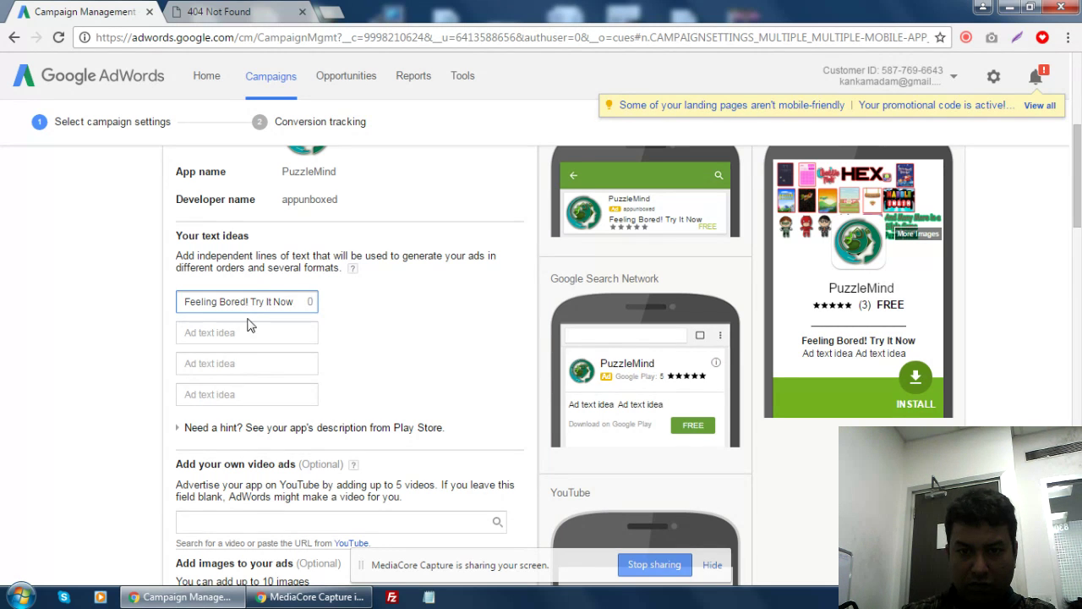
{"action": "left_click", "coordinate": [270, 334]}
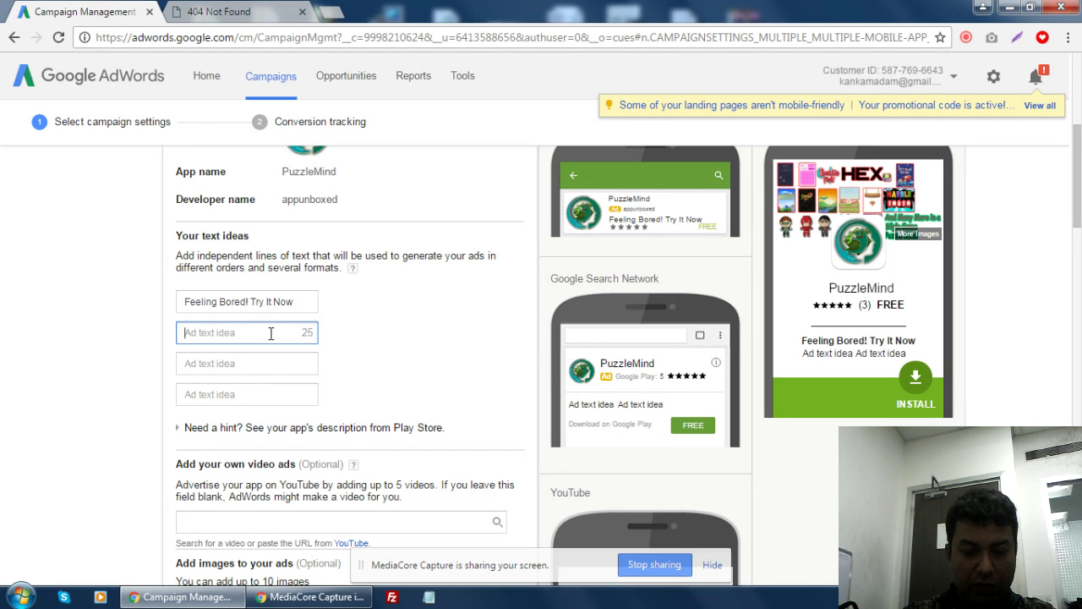
- Enter 'Enjoy 2000+ Level Games' as the second ad text idea and 'Prove You are Smart Now.' as the third
{"action": "type", "text": "Enjoy 200"}
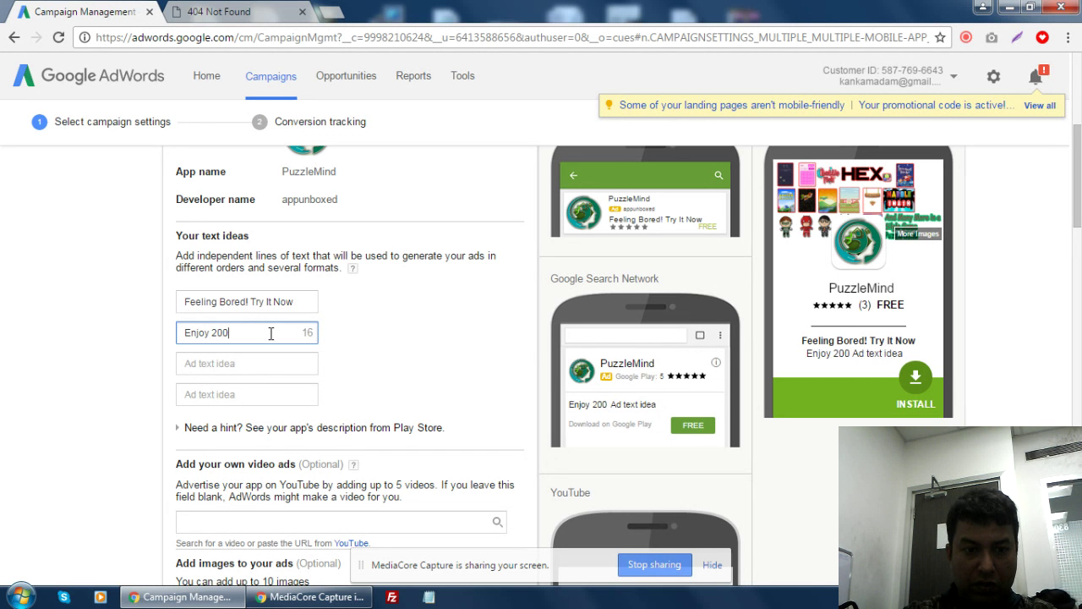
{"action": "type", "text": "0+"}
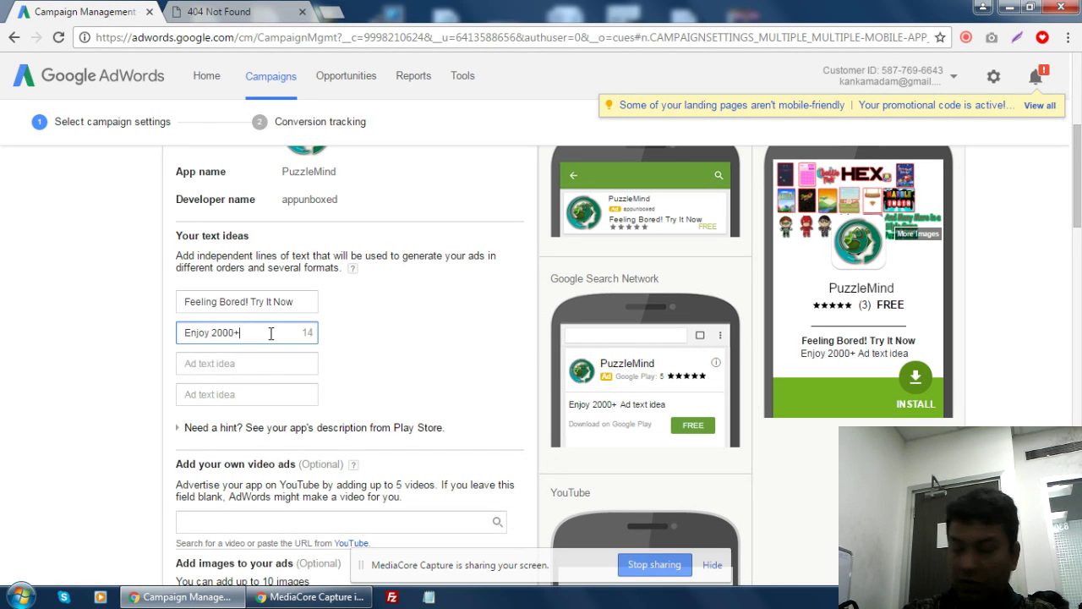
{"action": "type", "text": " Puzzle"}
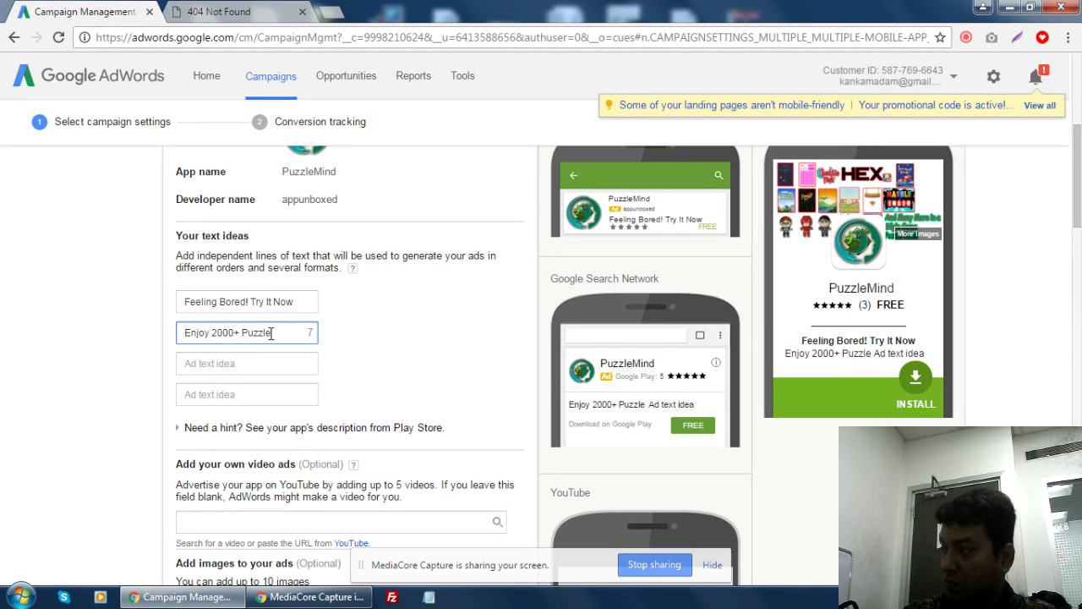
{"action": "key", "text": "BackSpace"}
{"action": "key", "text": "BackSpace"}
{"action": "key", "text": "BackSpace"}
{"action": "key", "text": "BackSpace"}
{"action": "key", "text": "BackSpace"}
{"action": "key", "text": "BackSpace"}
{"action": "type", "text": "Le"}
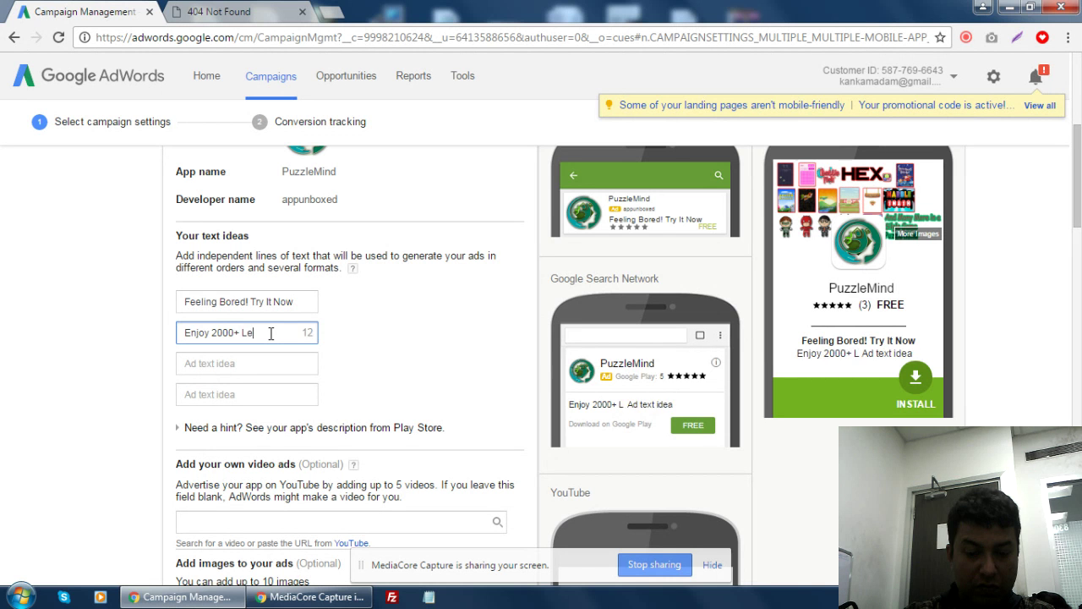
{"action": "type", "text": "vel "}
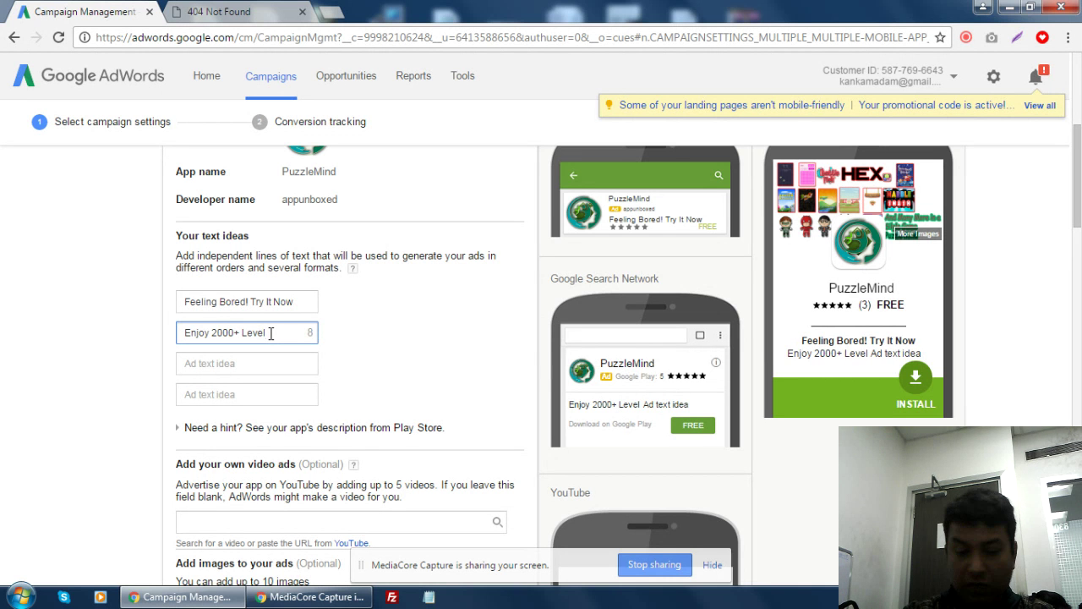
{"action": "type", "text": "Games"}
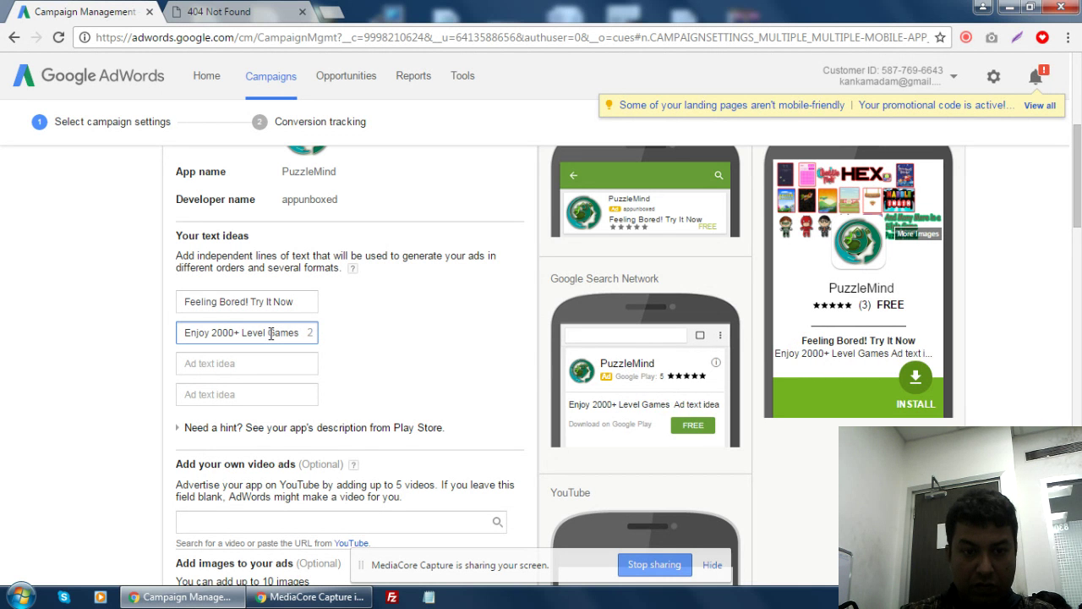
{"action": "left_click", "coordinate": [241, 362]}
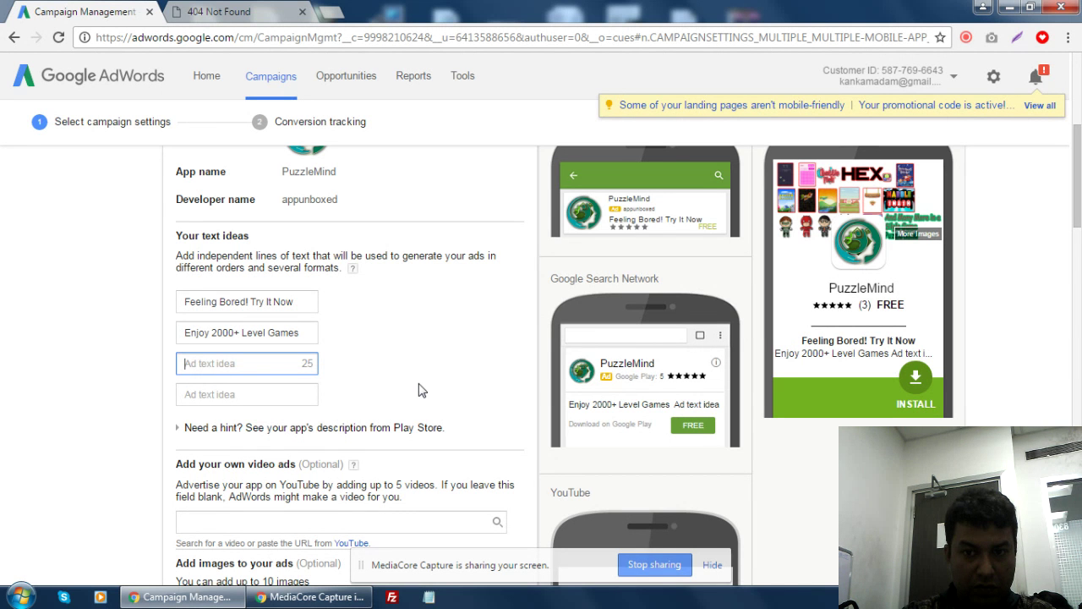
{"action": "type", "text": "Pro"}
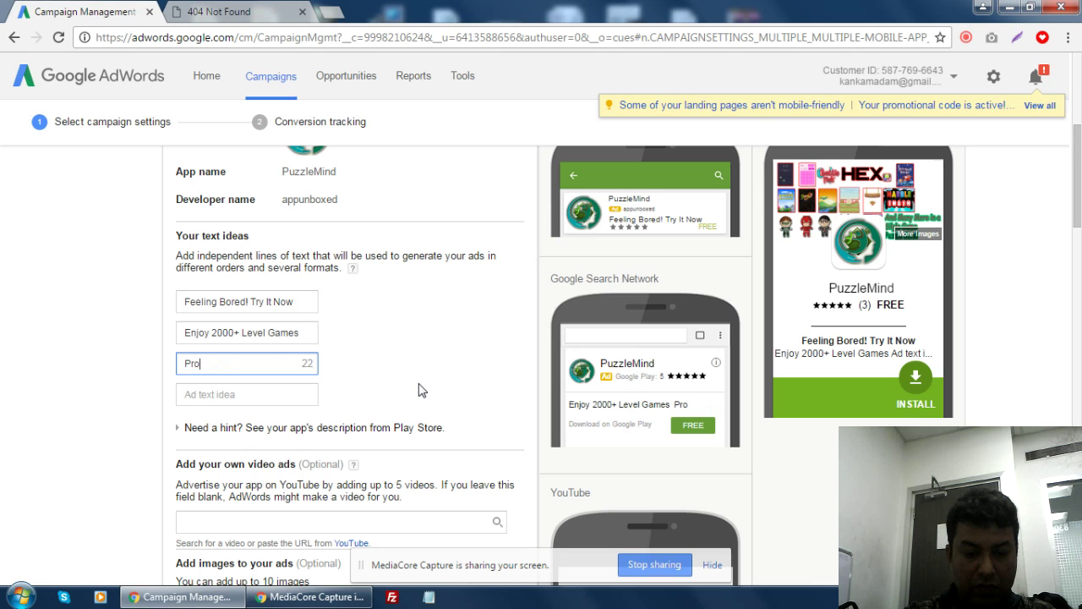
{"action": "type", "text": "ve You are Sma"}
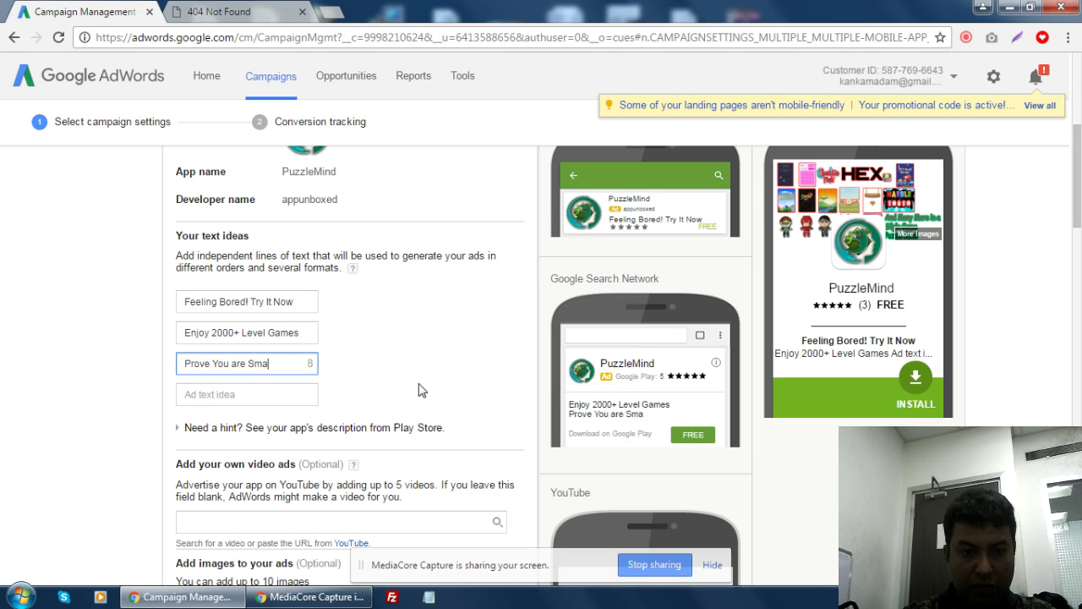
{"action": "type", "text": "rt Now."}
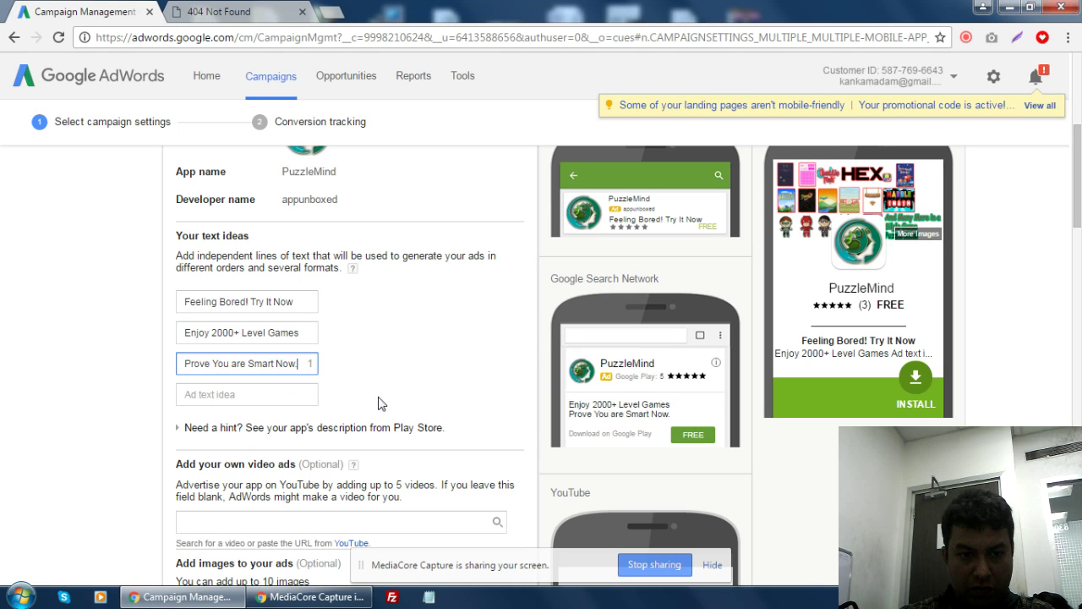
- Write 'Win Special Prize Daily.' as the fourth ad text idea, fixing typos, then select the text
{"action": "left_click", "coordinate": [285, 404]}
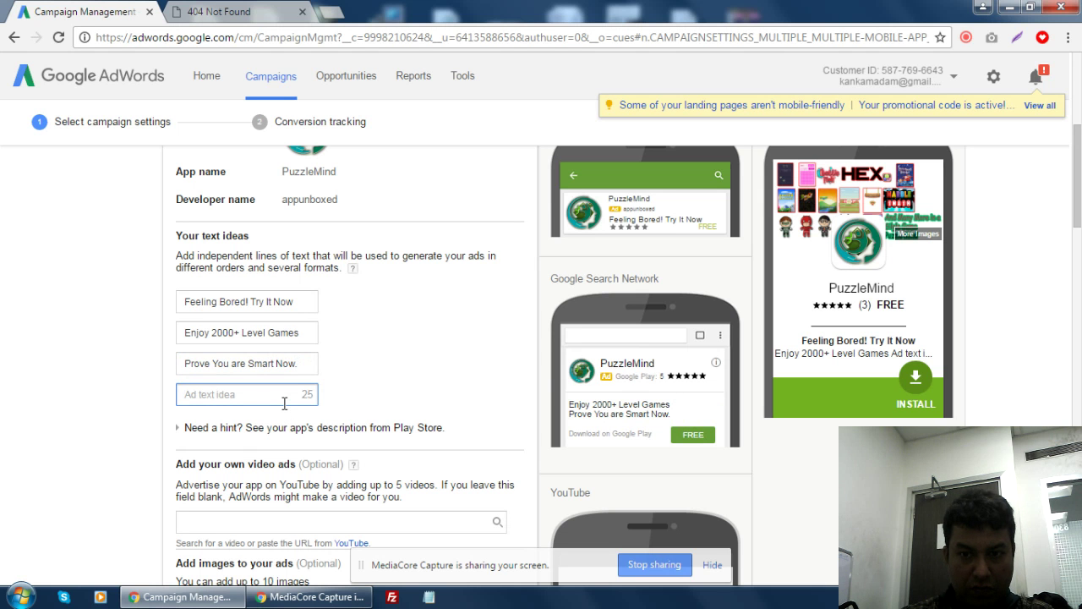
{"action": "type", "text": "W"}
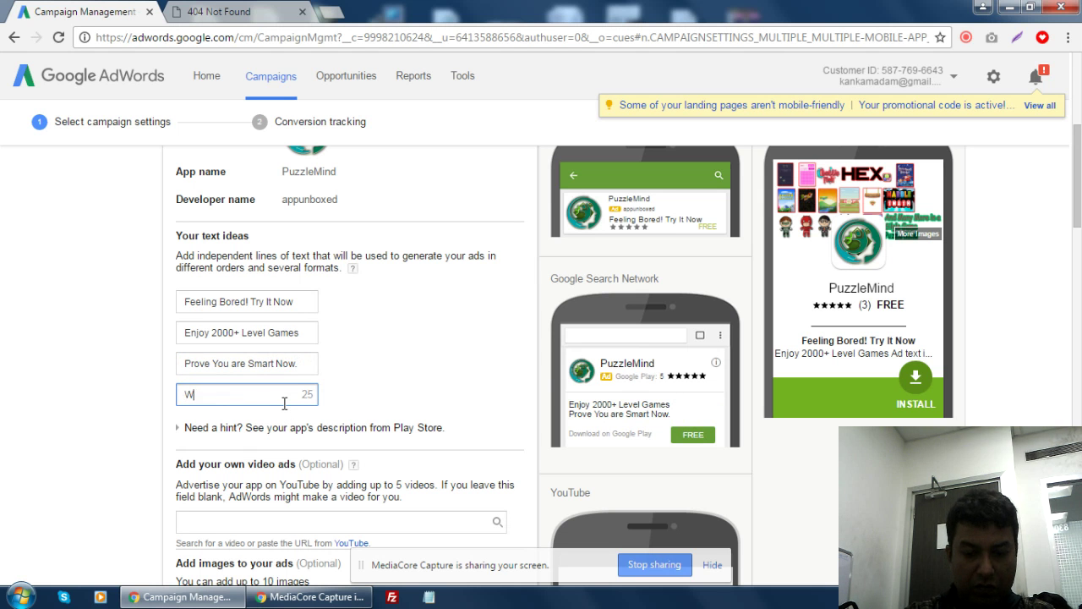
{"action": "type", "text": "in"}
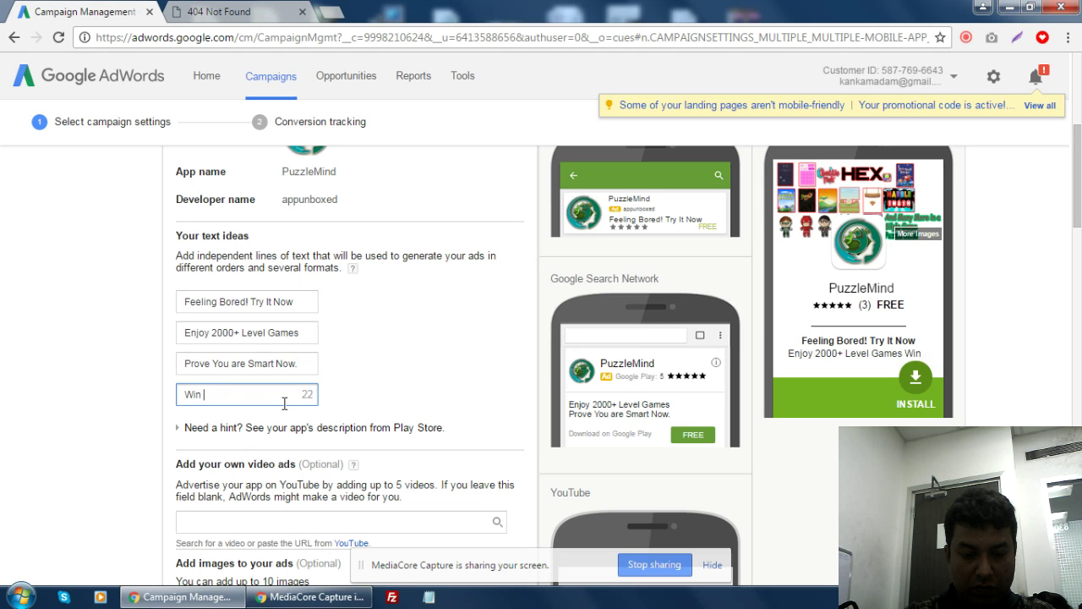
{"action": "type", "text": " Specia"}
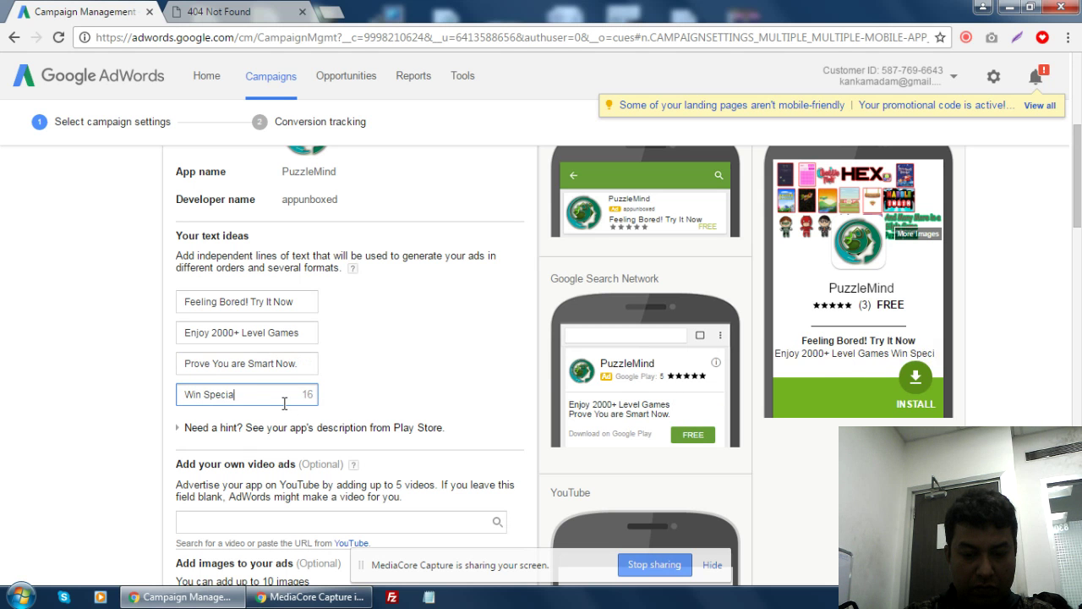
{"action": "type", "text": "l prize"}
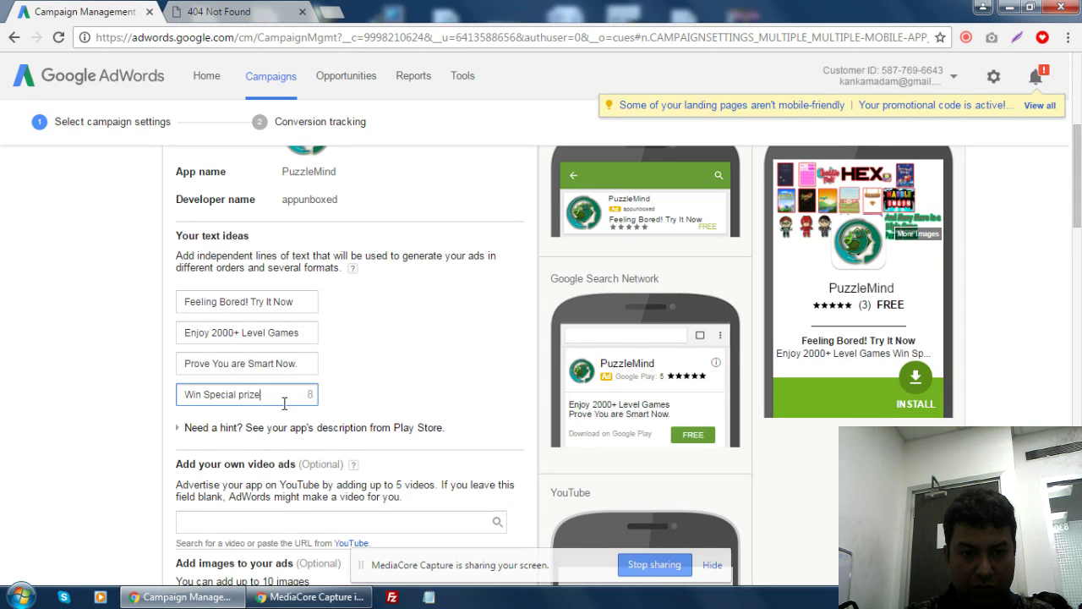
{"action": "key", "text": "BackSpace"}
{"action": "key", "text": "BackSpace"}
{"action": "key", "text": "BackSpace"}
{"action": "type", "text": "P"}
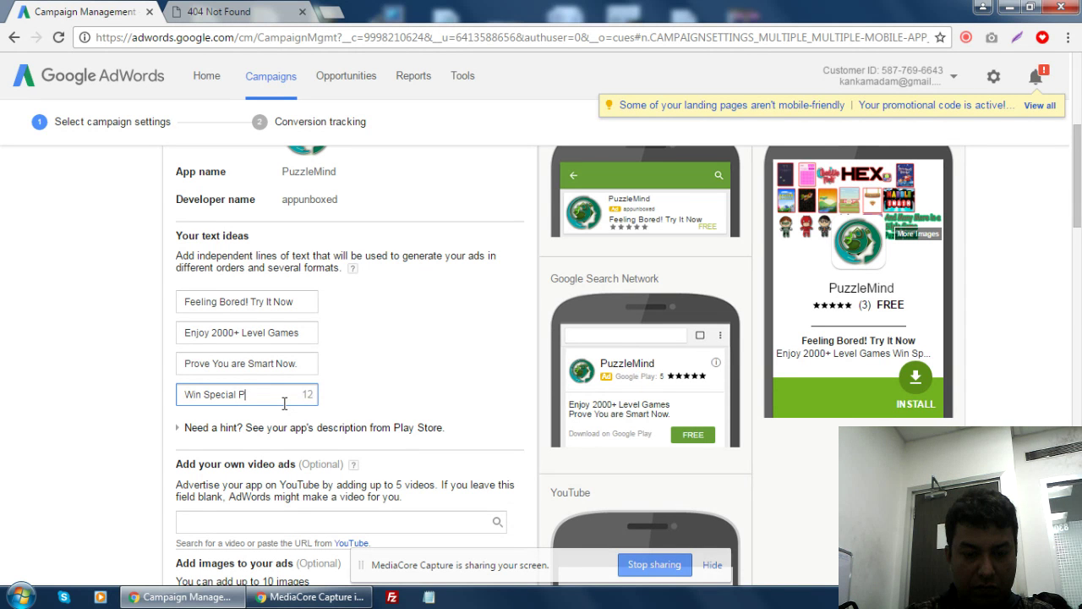
{"action": "type", "text": "rize"}
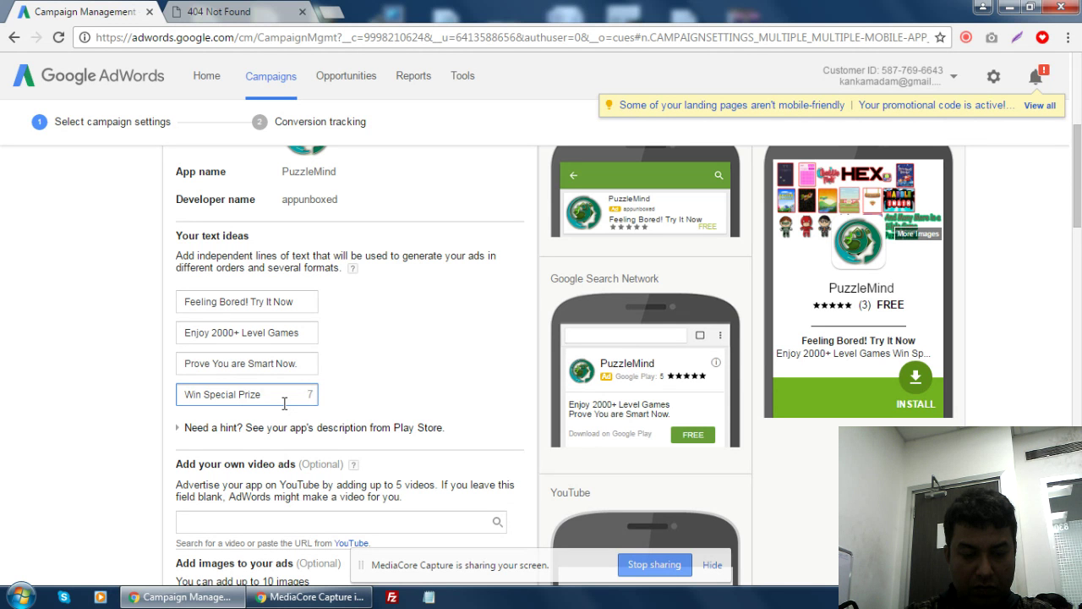
{"action": "type", "text": "Da"}
{"action": "key", "text": "BackSpace"}
{"action": "key", "text": "BackSpace"}
{"action": "key", "text": "BackSpace"}
{"action": "key", "text": "BackSpace"}
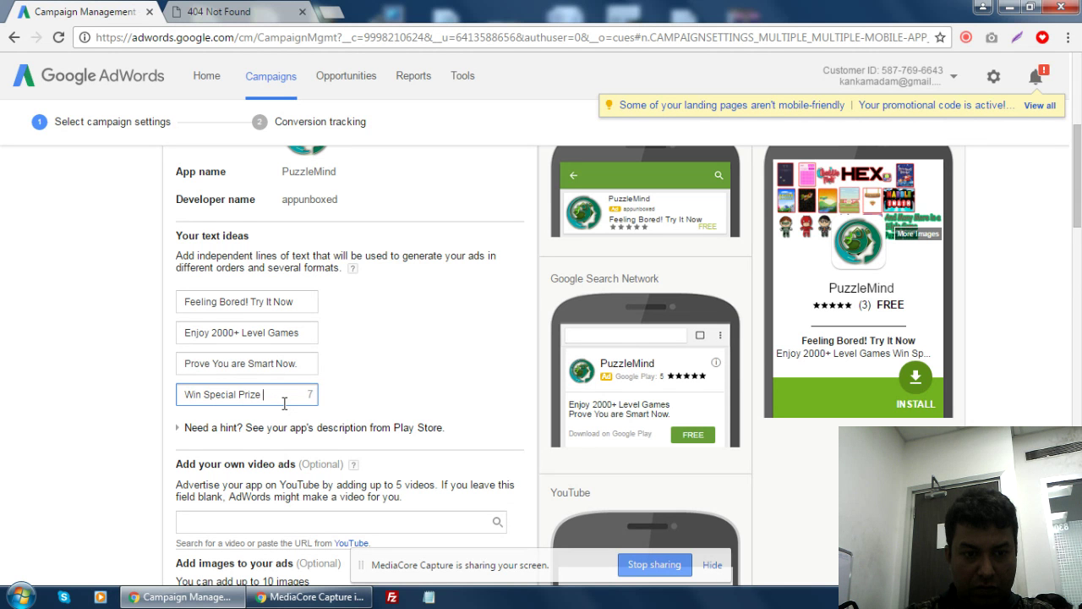
{"action": "key", "text": "BackSpace"}
{"action": "key", "text": "BackSpace"}
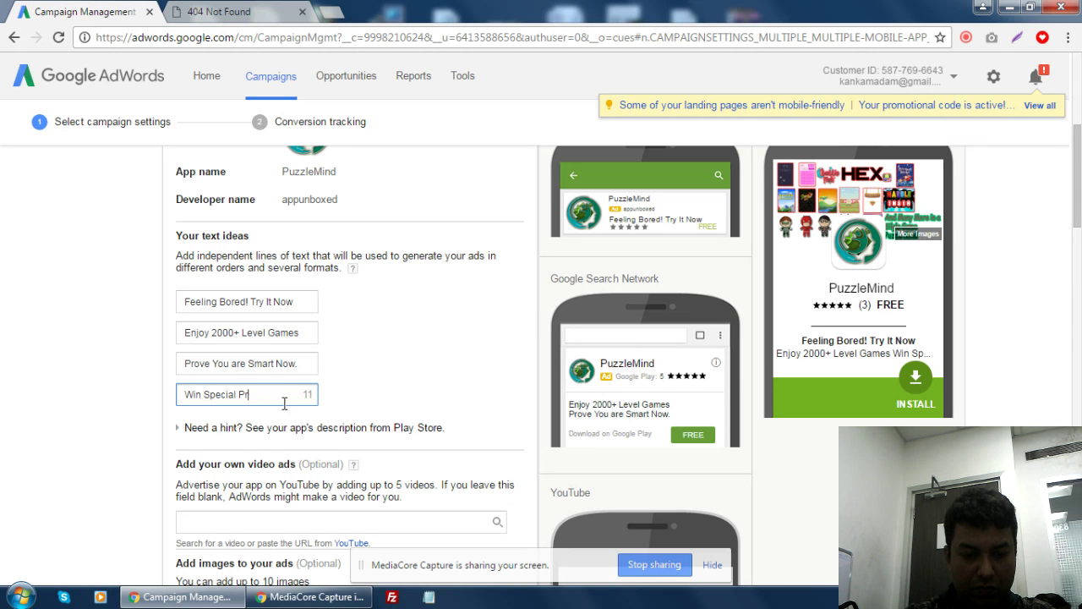
{"action": "type", "text": "ize Daily"}
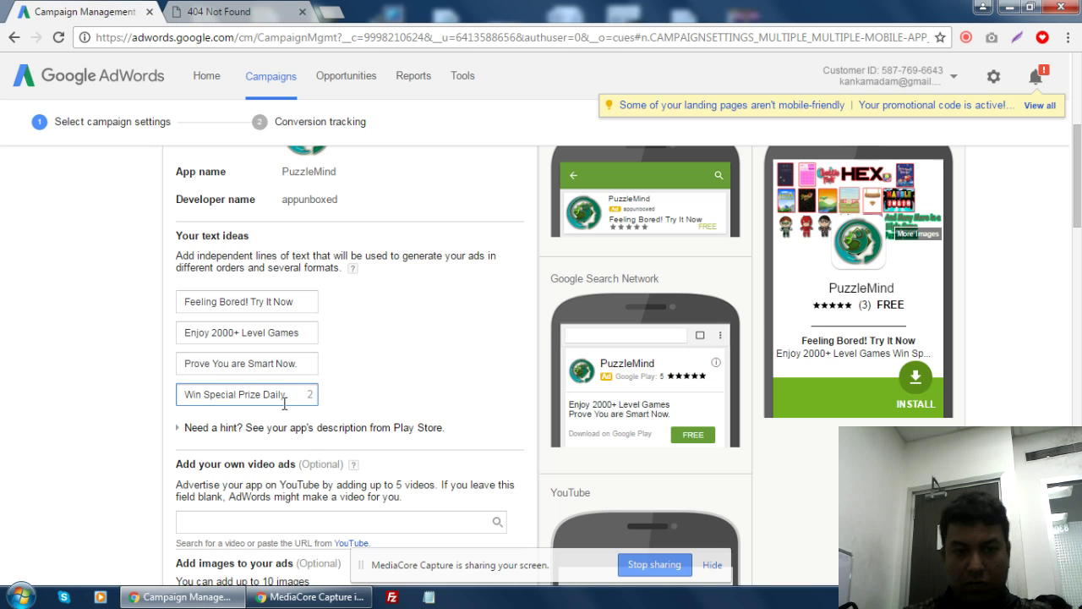
{"action": "type", "text": "."}
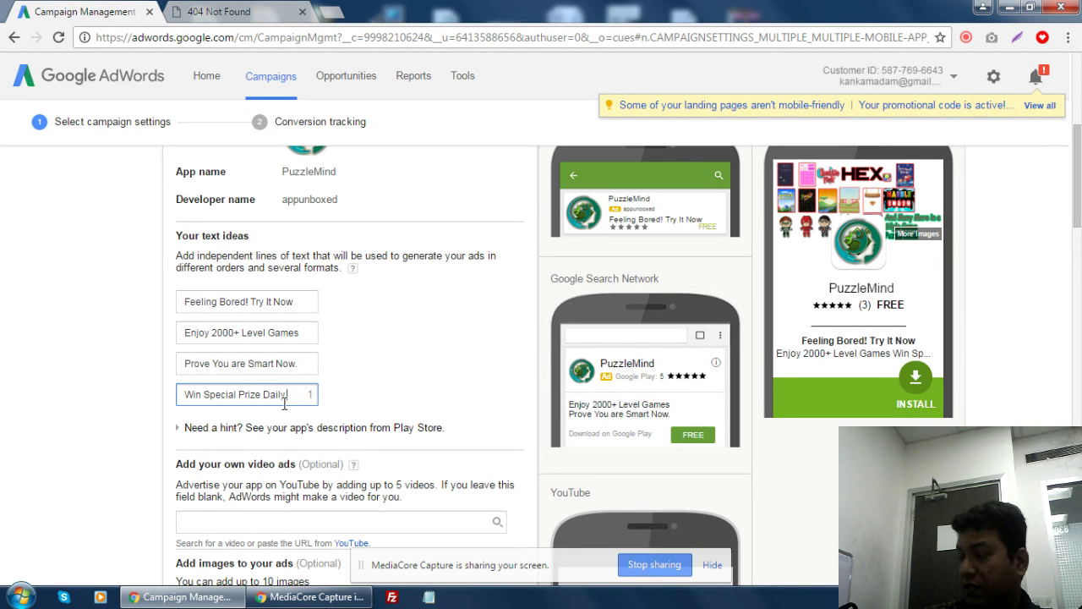
{"action": "left_click_drag", "start_coordinate": [187, 390], "coordinate": [290, 394]}
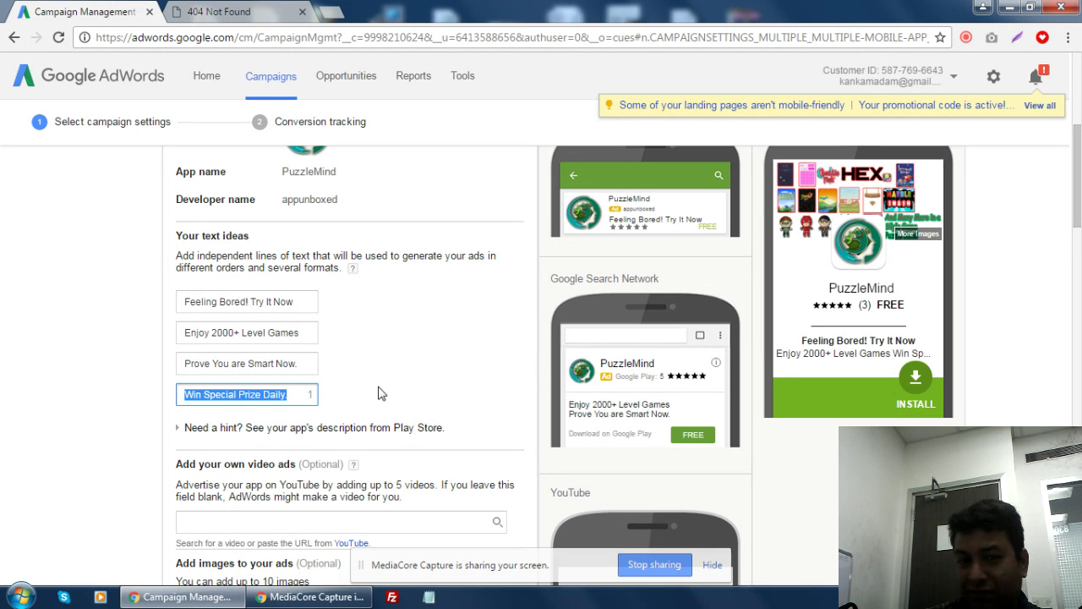
{"action": "left_click", "coordinate": [413, 398]}
{"action": "scroll", "coordinate": [413, 398], "scroll_direction": "down", "scroll_amount": 1}
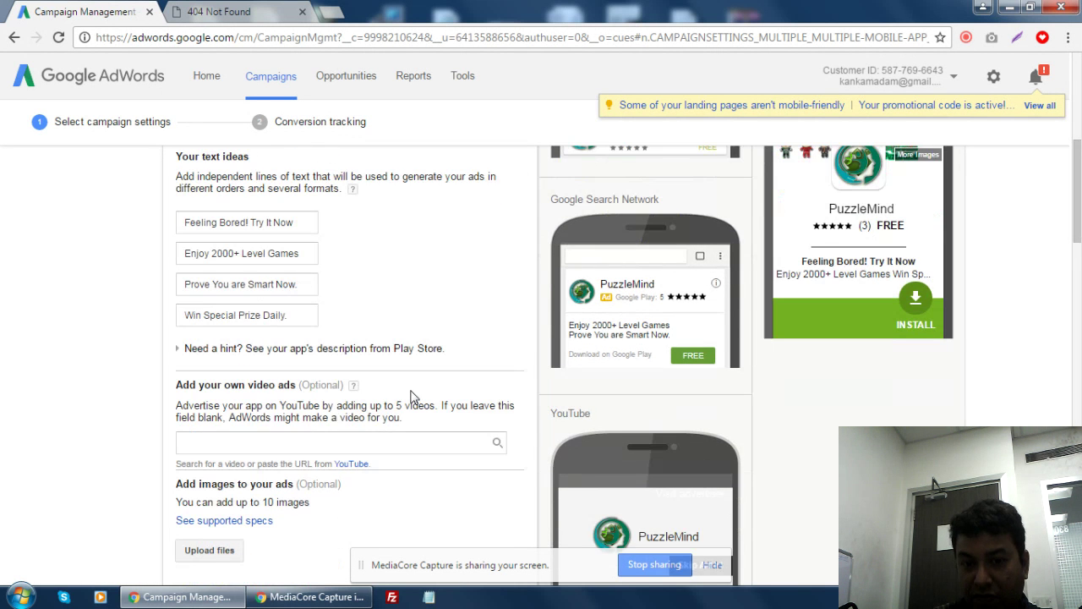
{"action": "scroll", "coordinate": [374, 346], "scroll_direction": "down", "scroll_amount": 2}
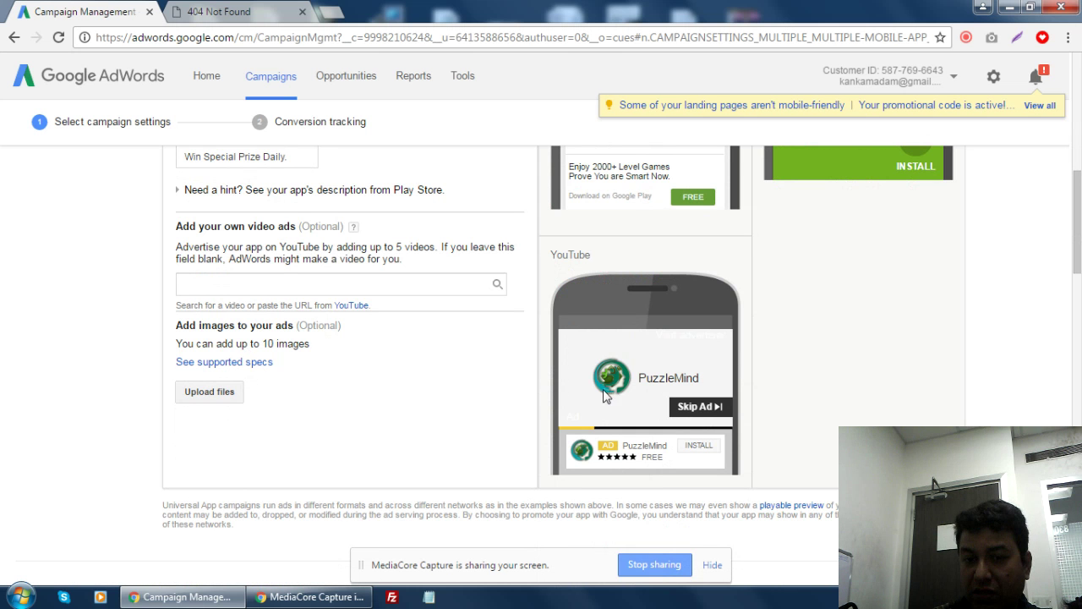
{"action": "scroll", "coordinate": [461, 358], "scroll_direction": "up", "scroll_amount": 4}
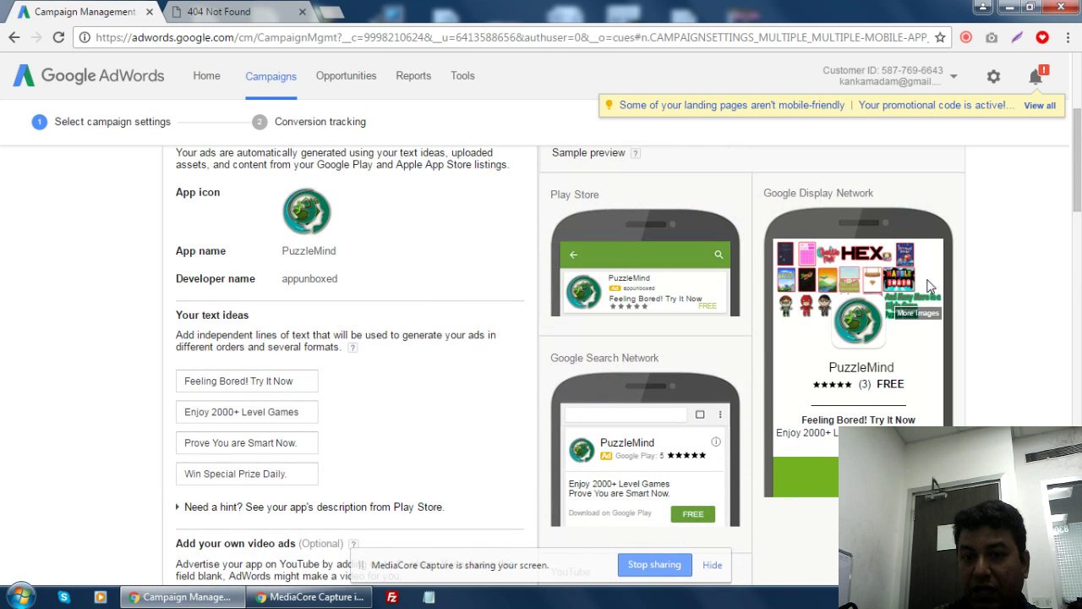
{"action": "scroll", "coordinate": [670, 351], "scroll_direction": "up", "scroll_amount": 3}
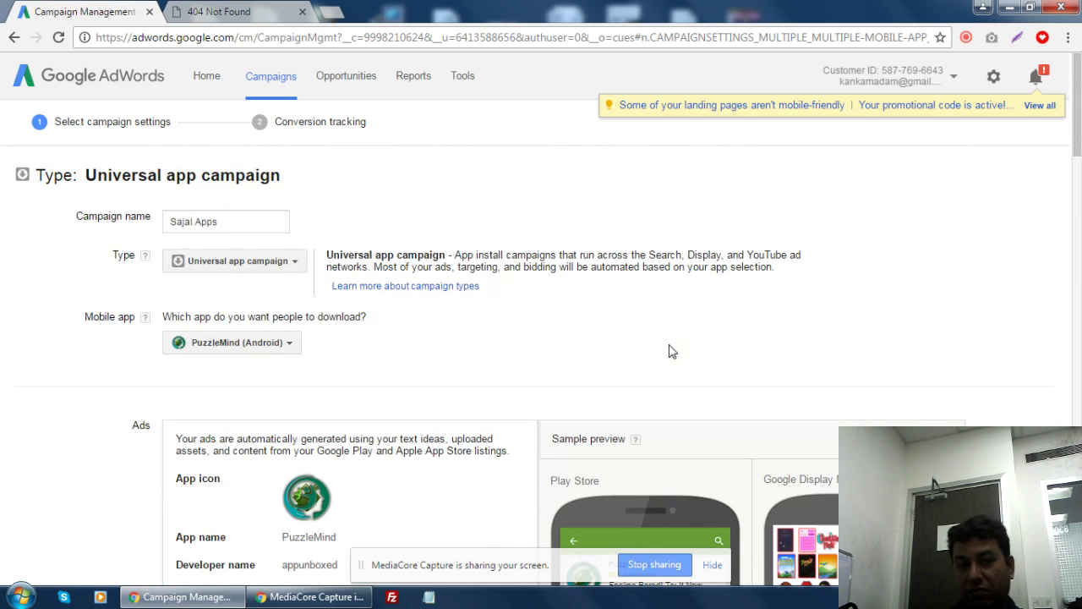
{"action": "scroll", "coordinate": [669, 371], "scroll_direction": "down", "scroll_amount": 5}
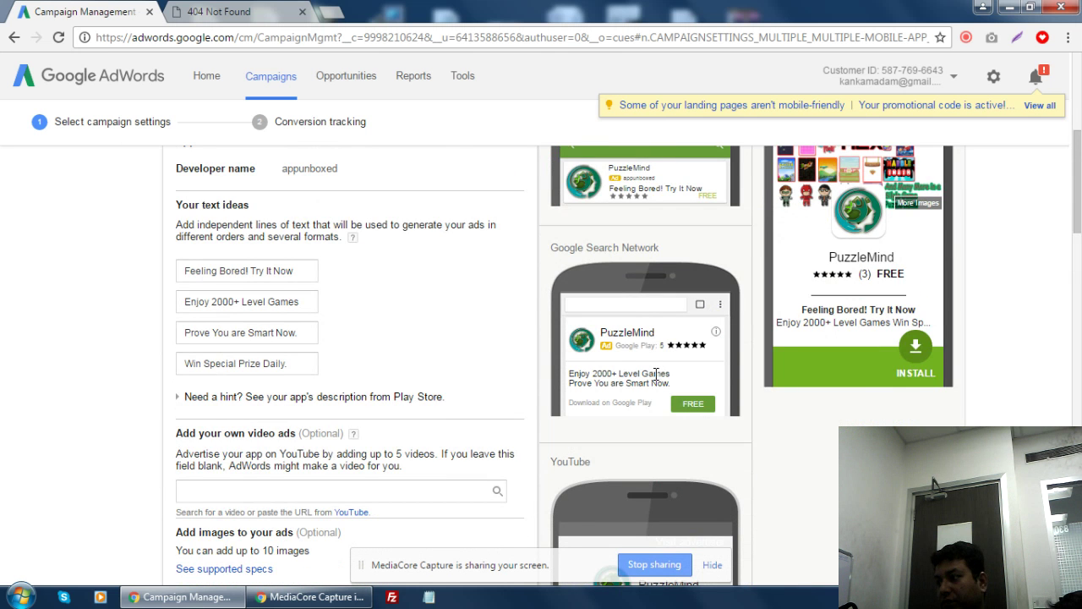
{"action": "scroll", "coordinate": [592, 380], "scroll_direction": "down", "scroll_amount": 2}
{"action": "left_click", "coordinate": [225, 446]}
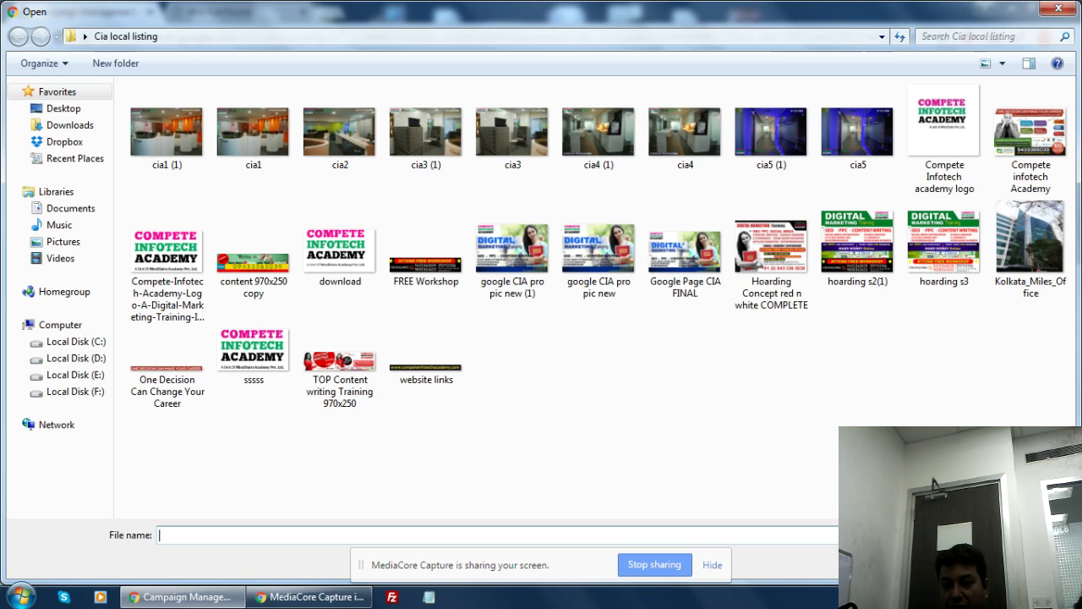
{"action": "key", "text": "Escape"}
{"action": "scroll", "coordinate": [984, 326], "scroll_direction": "up", "scroll_amount": 3}
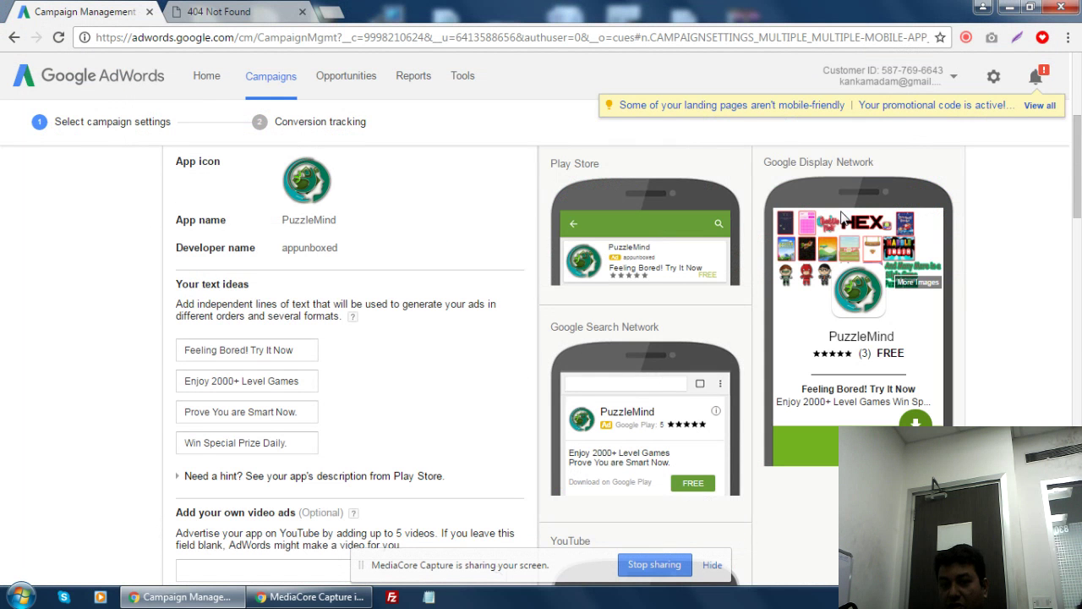
{"action": "left_click", "coordinate": [218, 13]}
{"action": "left_click", "coordinate": [216, 42]}
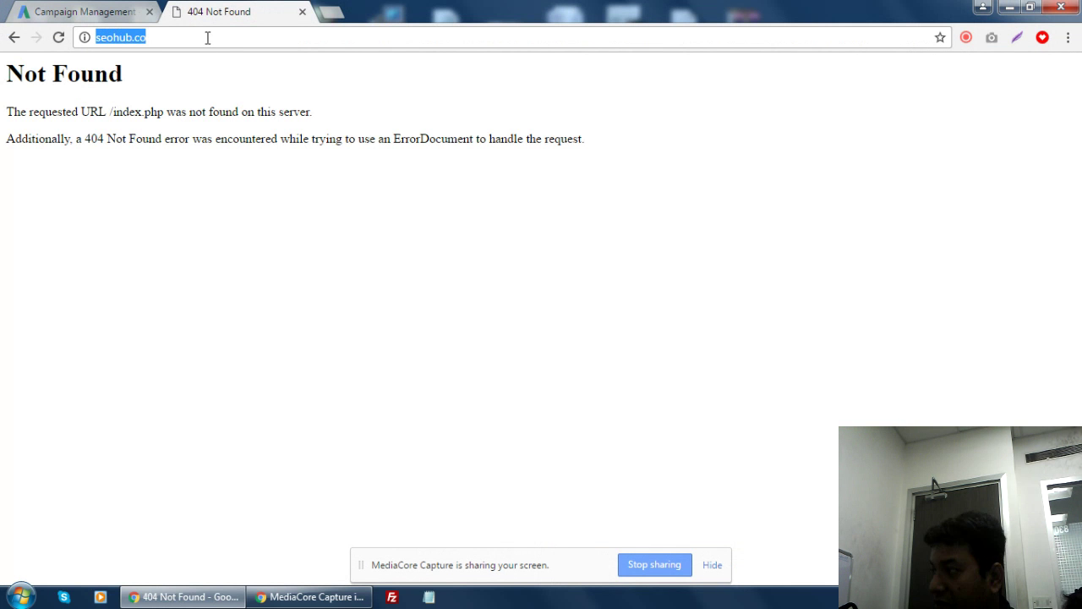
{"action": "left_click", "coordinate": [94, 8]}
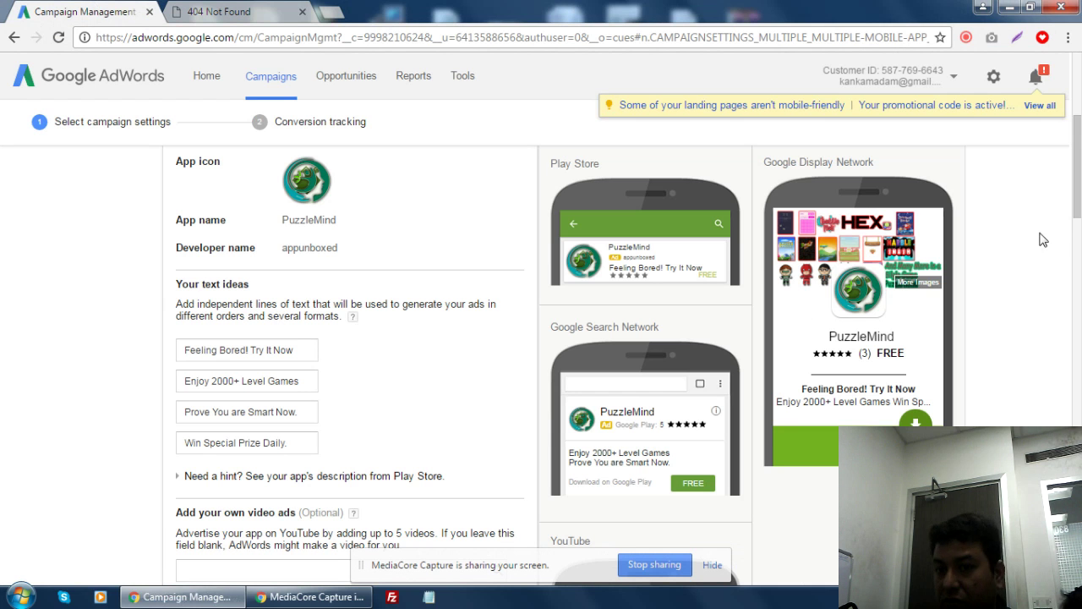
- Switch the campaign's language targeting from English to All languages
{"action": "left_click_drag", "start_coordinate": [1080, 216], "coordinate": [1079, 376]}
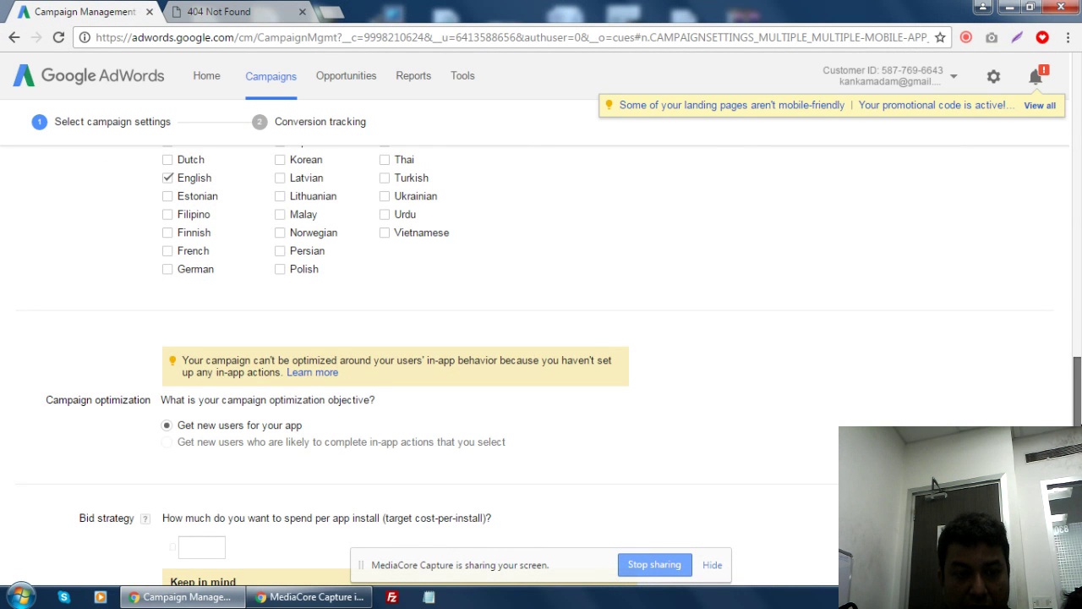
{"action": "left_click_drag", "start_coordinate": [1079, 429], "coordinate": [1079, 366]}
{"action": "left_click", "coordinate": [169, 336]}
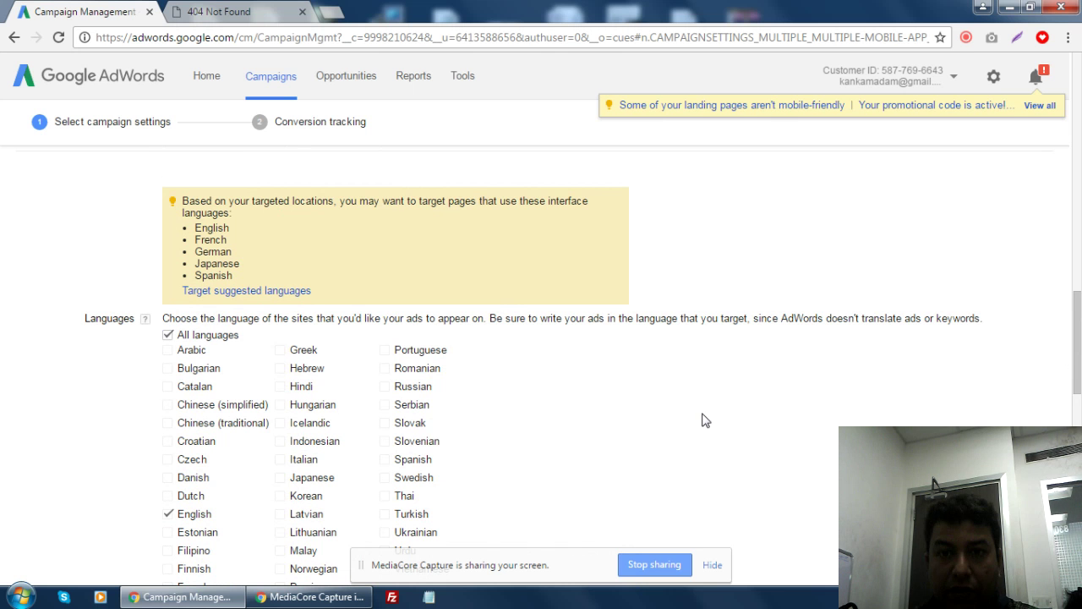
{"action": "left_click", "coordinate": [966, 37]}
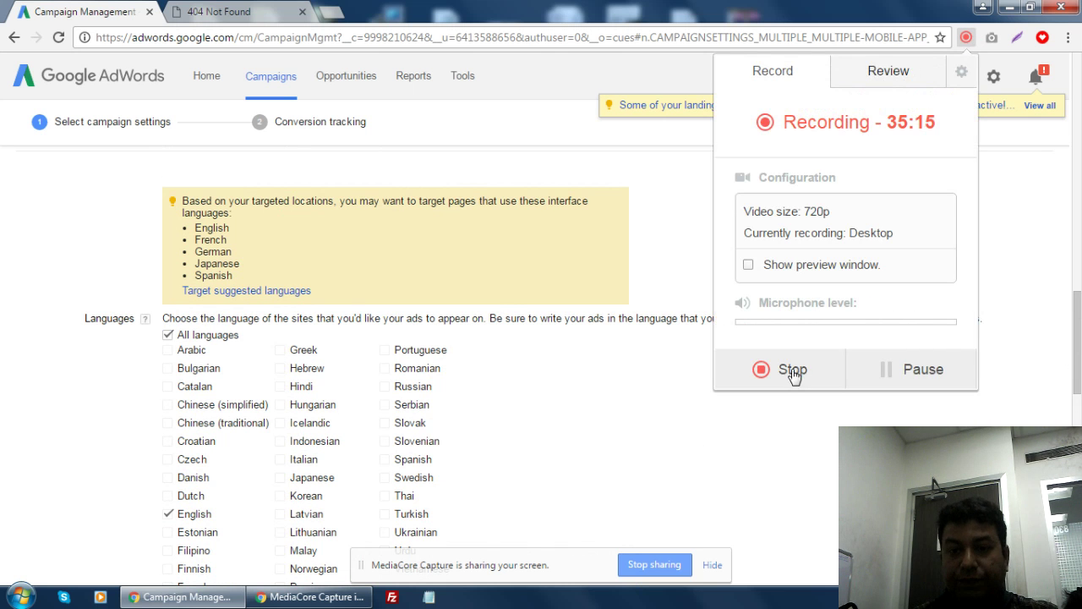